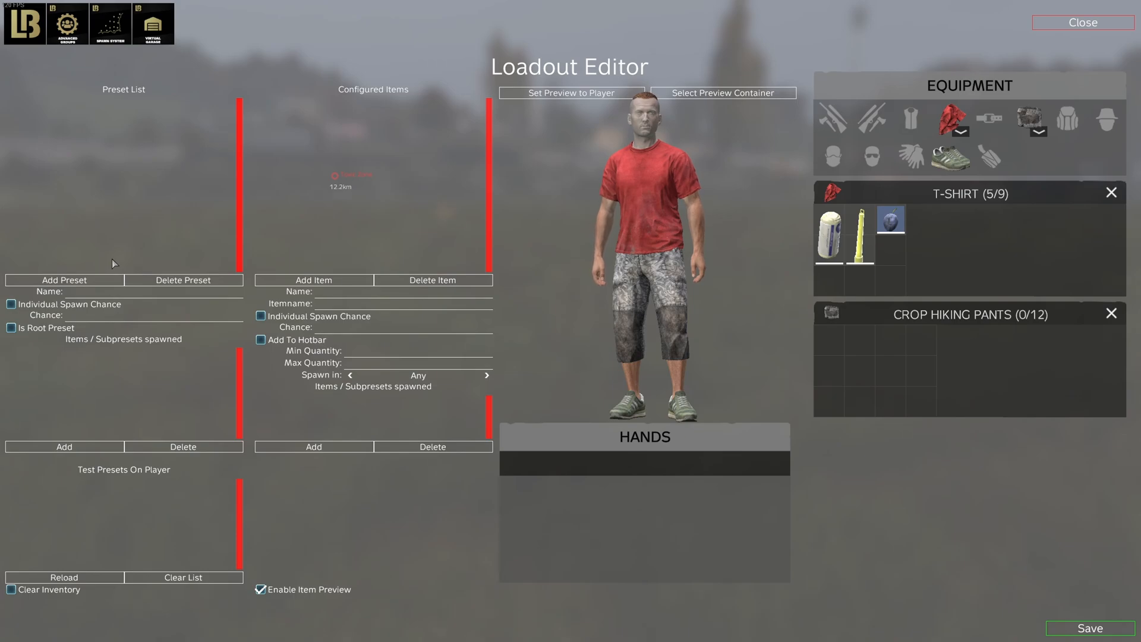
Step: Add a new preset to the preset list and name it Preset_SpawnClothing
click(100, 282)
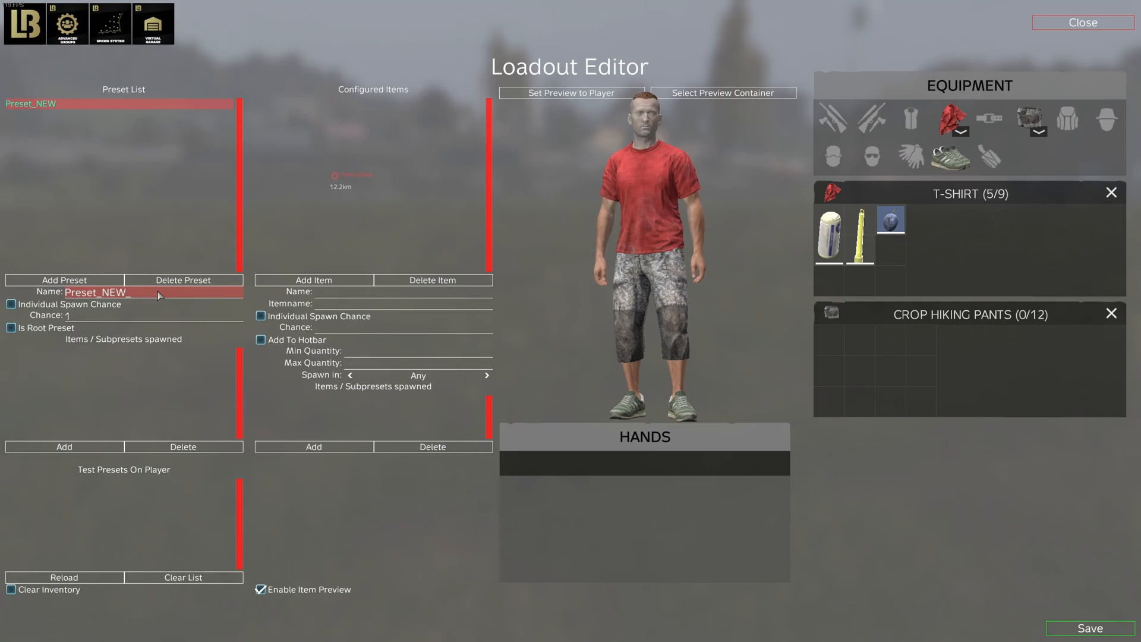
key(BackSpace)
key(BackSpace)
key(BackSpace)
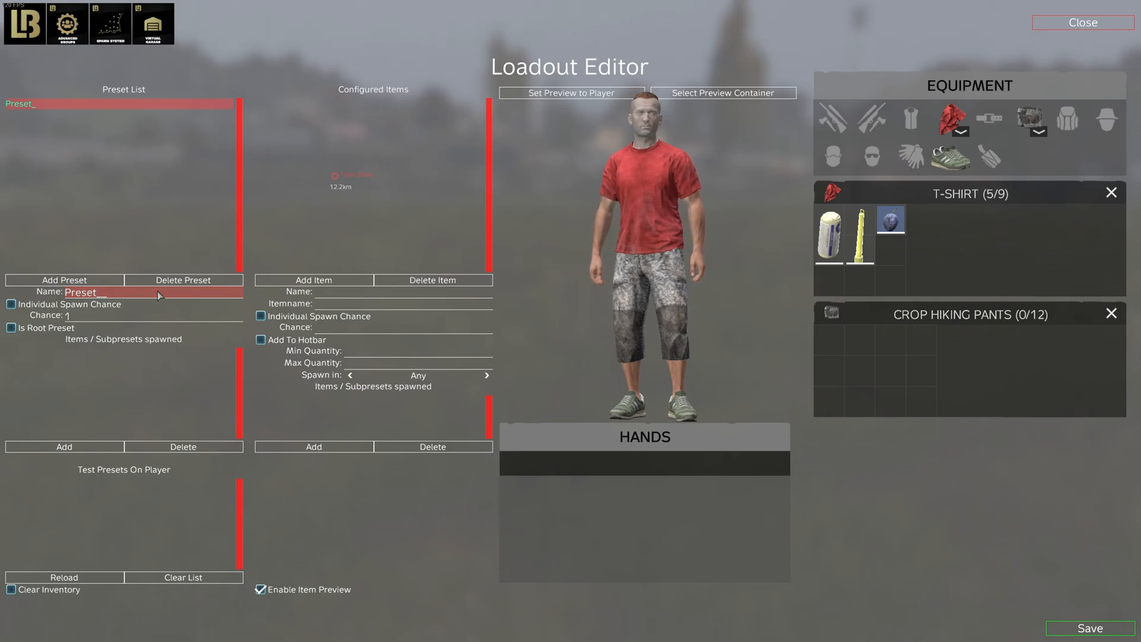
text(S)
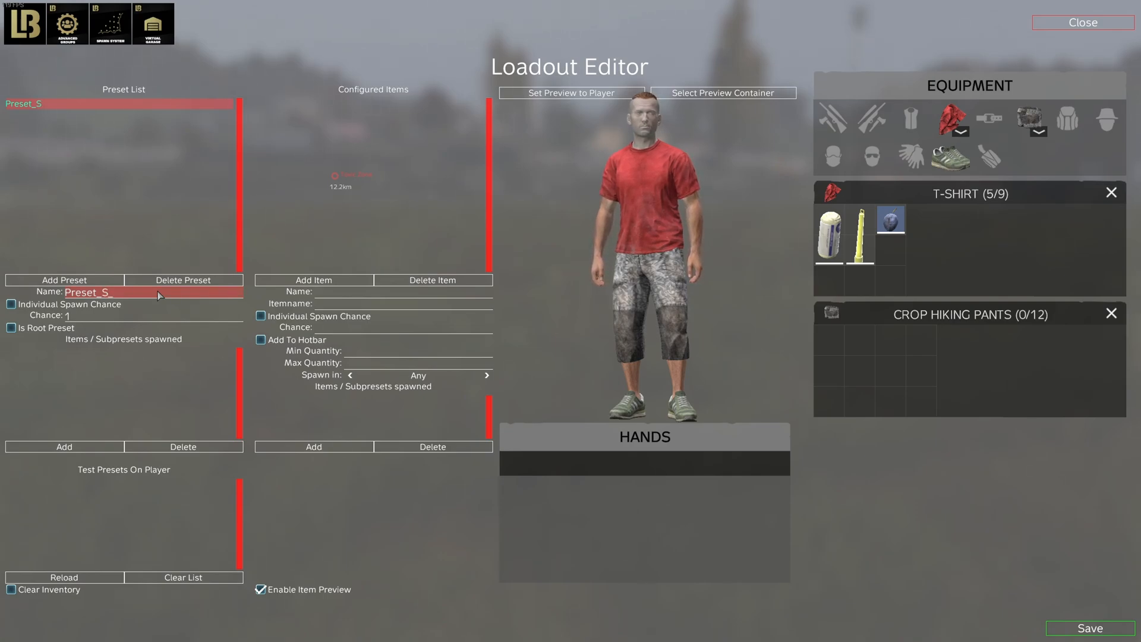
text(pawnClot)
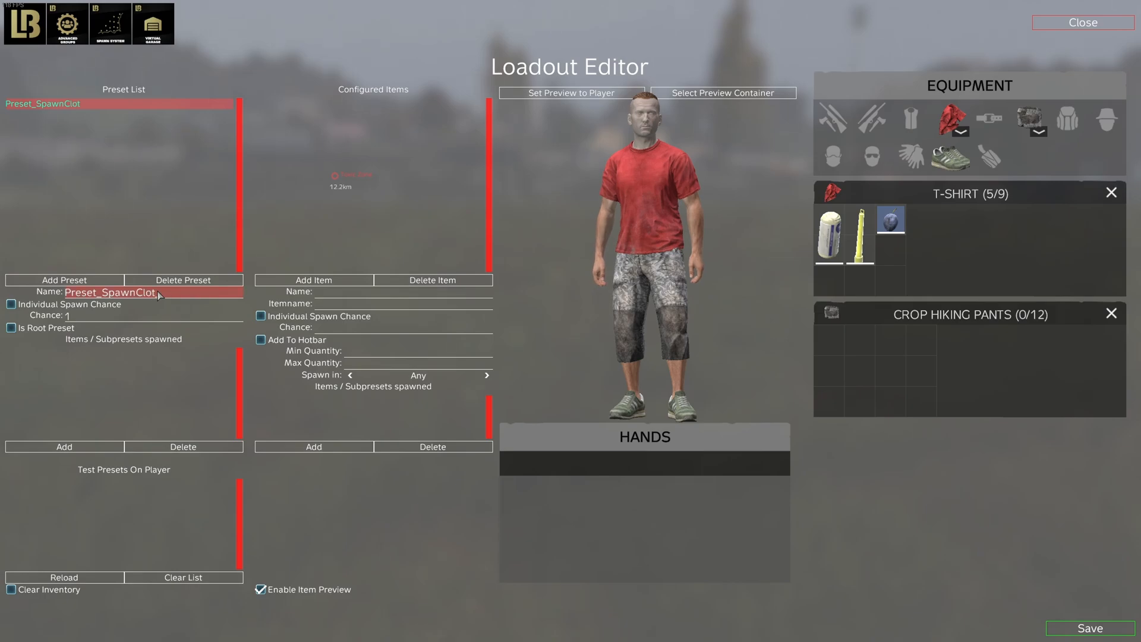
text(hing)
key(Return)
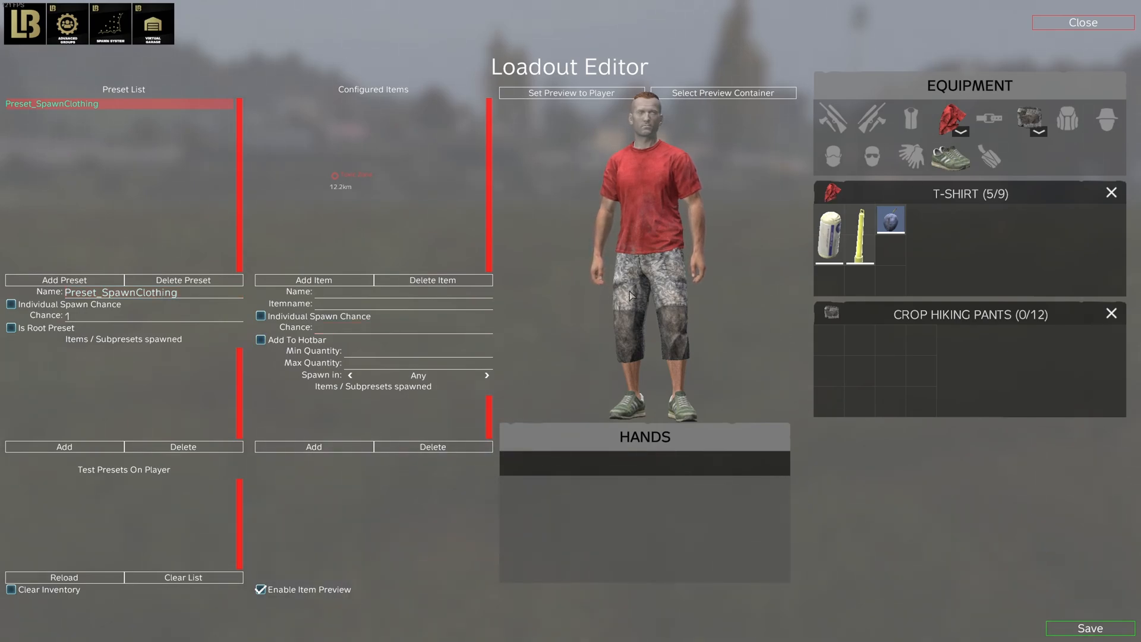
drag(731, 318, 689, 313)
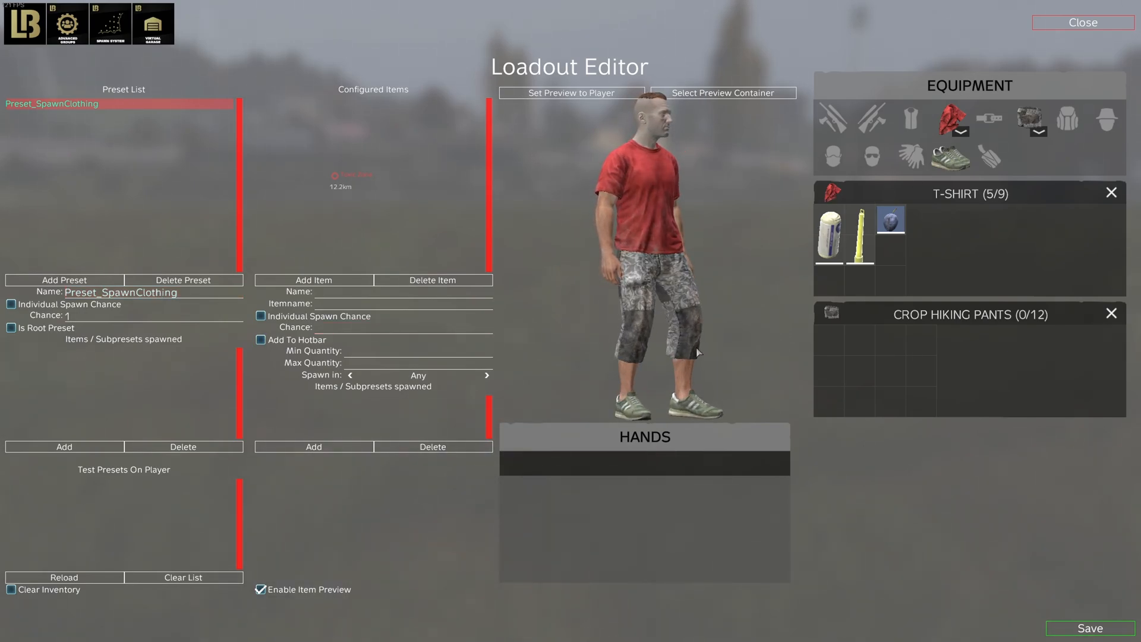
drag(697, 352, 644, 328)
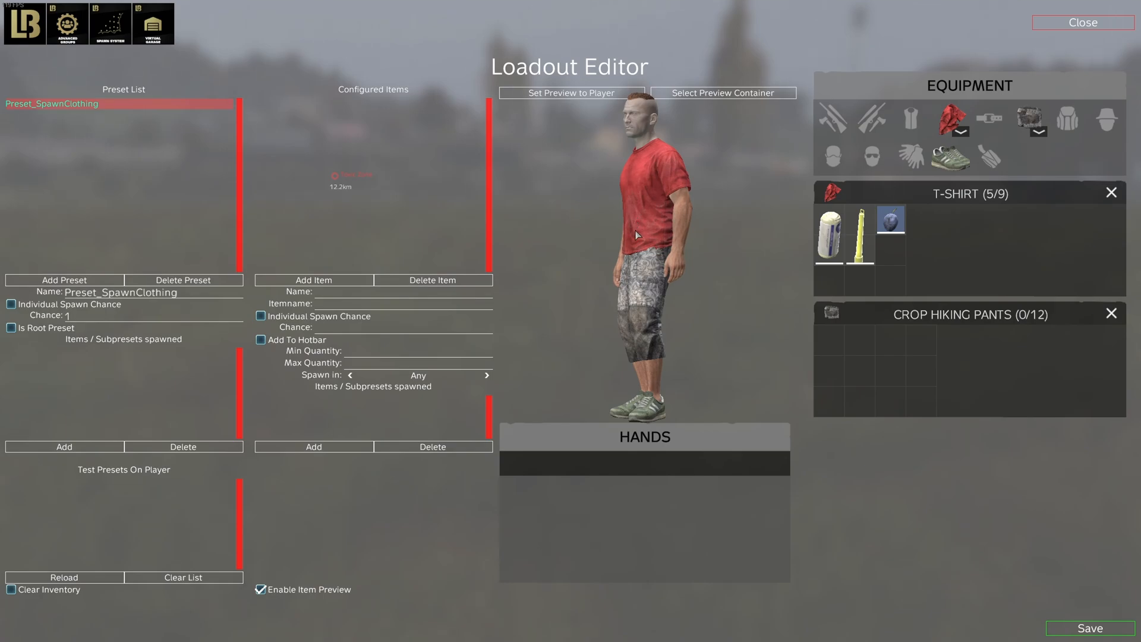
drag(646, 321, 688, 326)
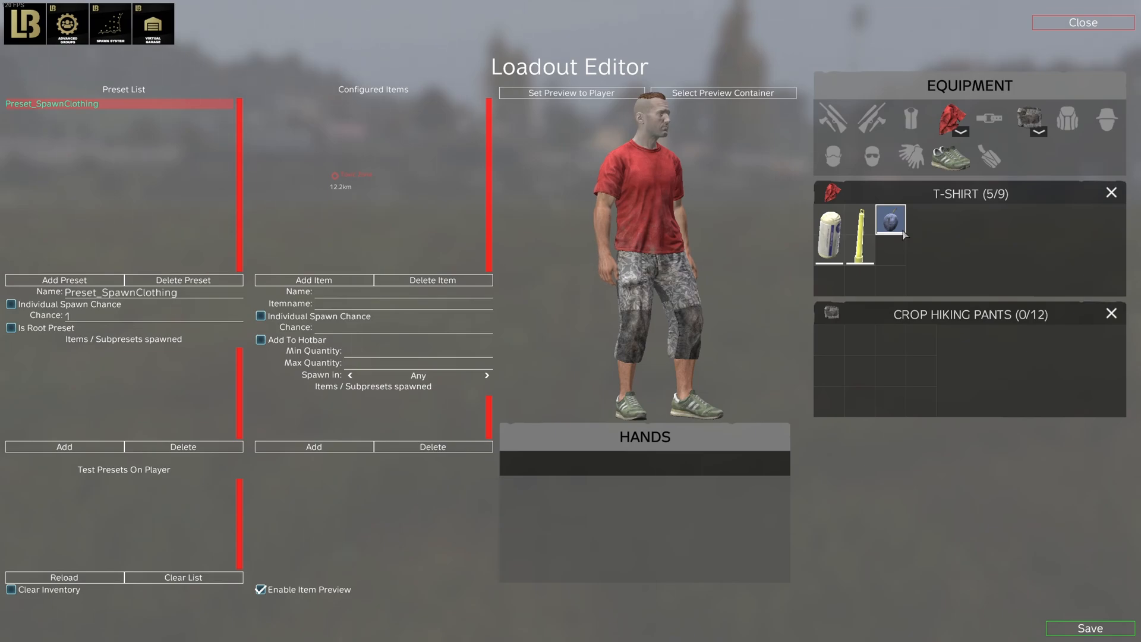
drag(652, 322, 634, 276)
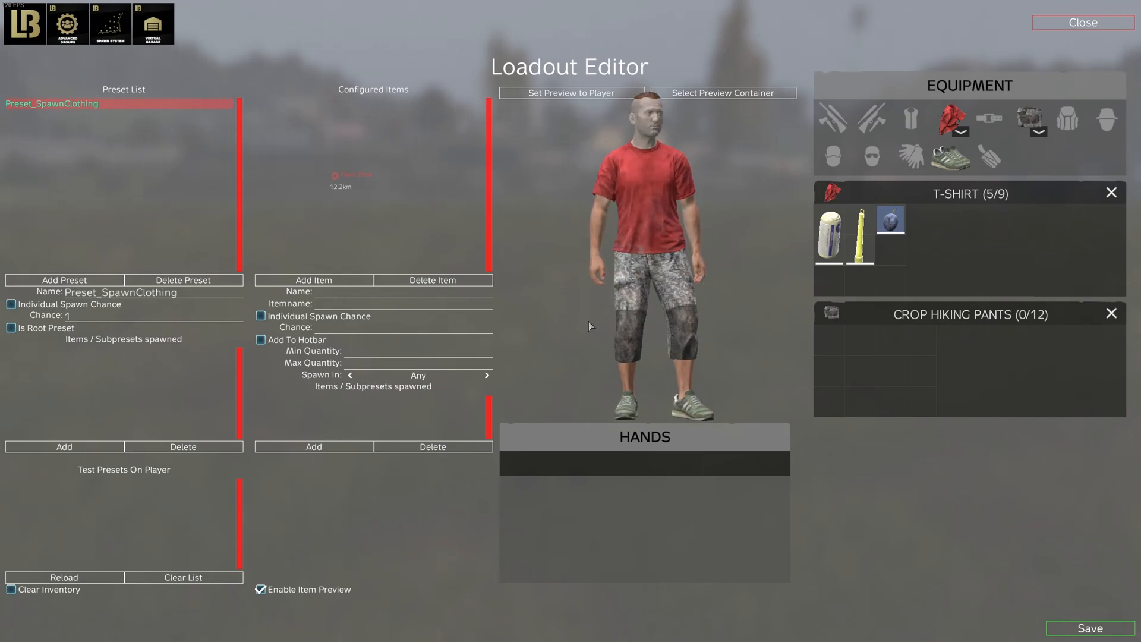
Step: Enable clearing the inventory and add Preset_SpawnClothing to the presets tested on the player
click(40, 593)
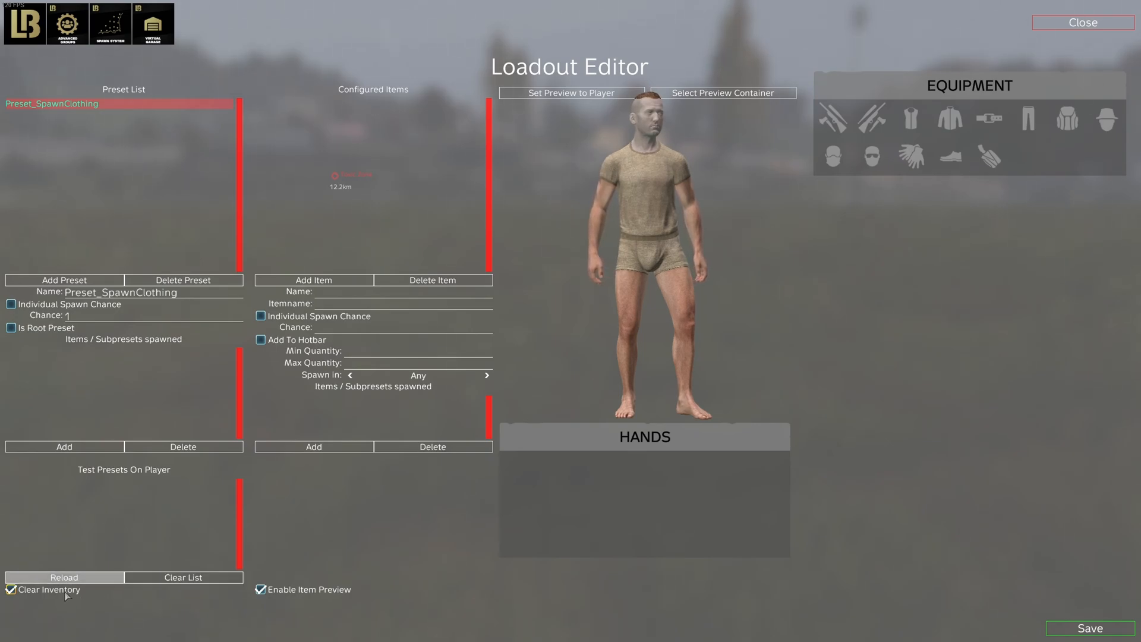
double_click(98, 105)
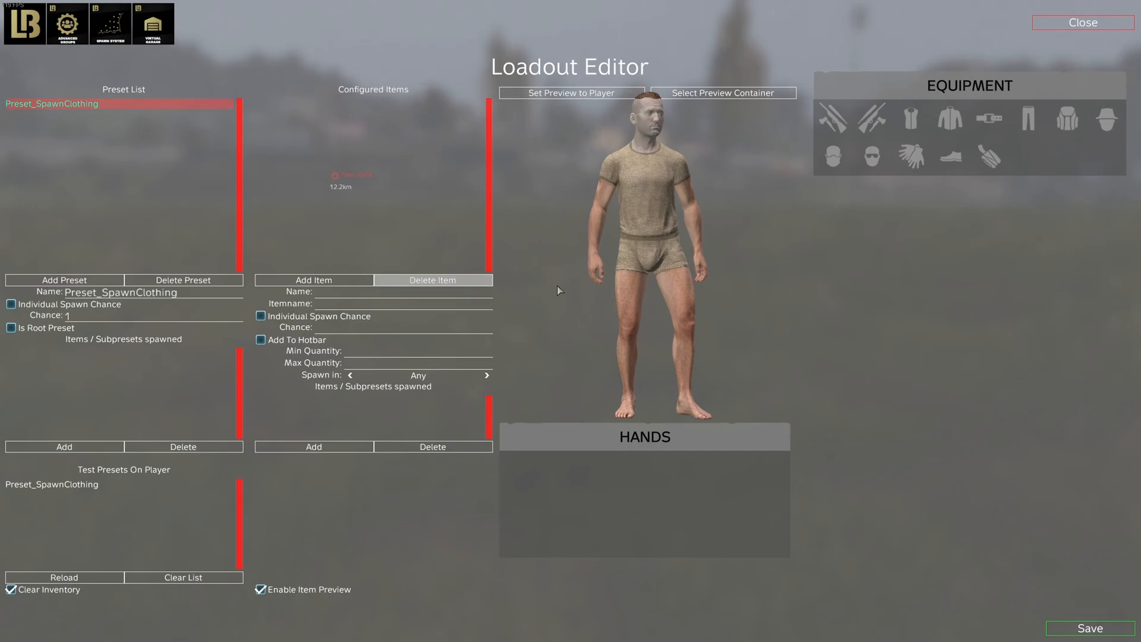
Step: Add a second preset to the preset list and name it Preset_Clothing_Green
click(92, 285)
click(142, 291)
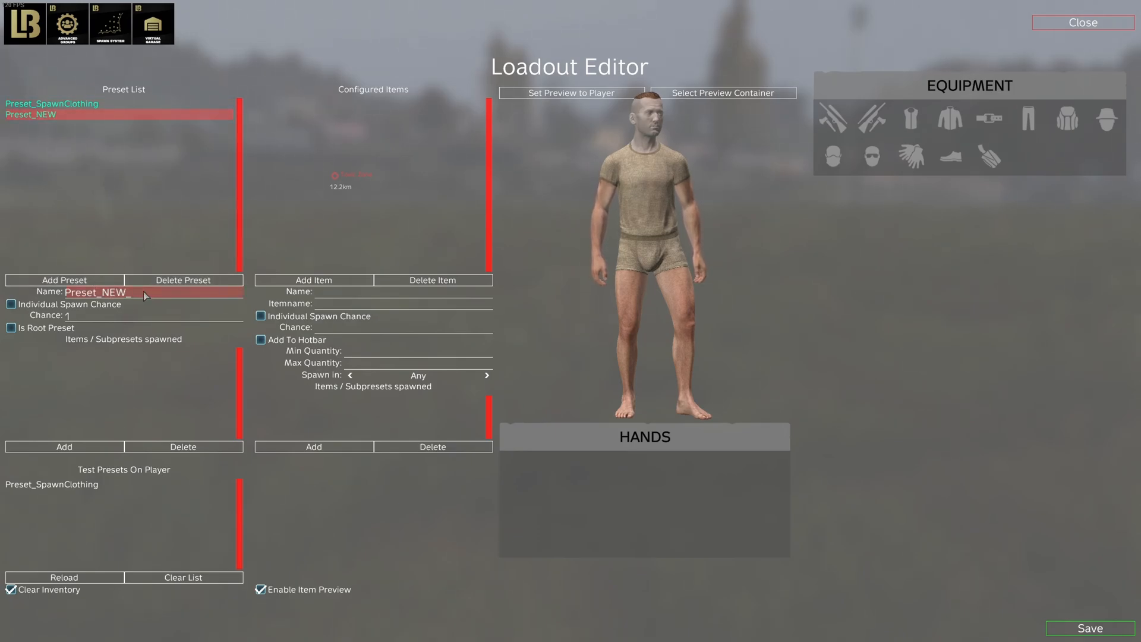
key(BackSpace)
key(BackSpace)
key(BackSpace)
text(C)
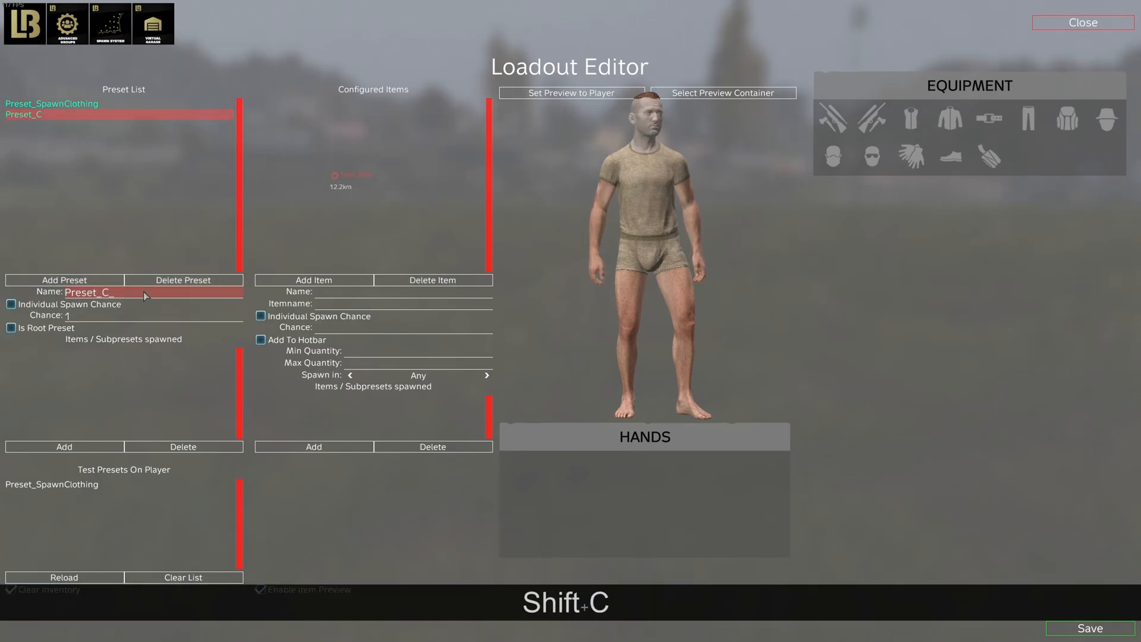
text(lothing_Green)
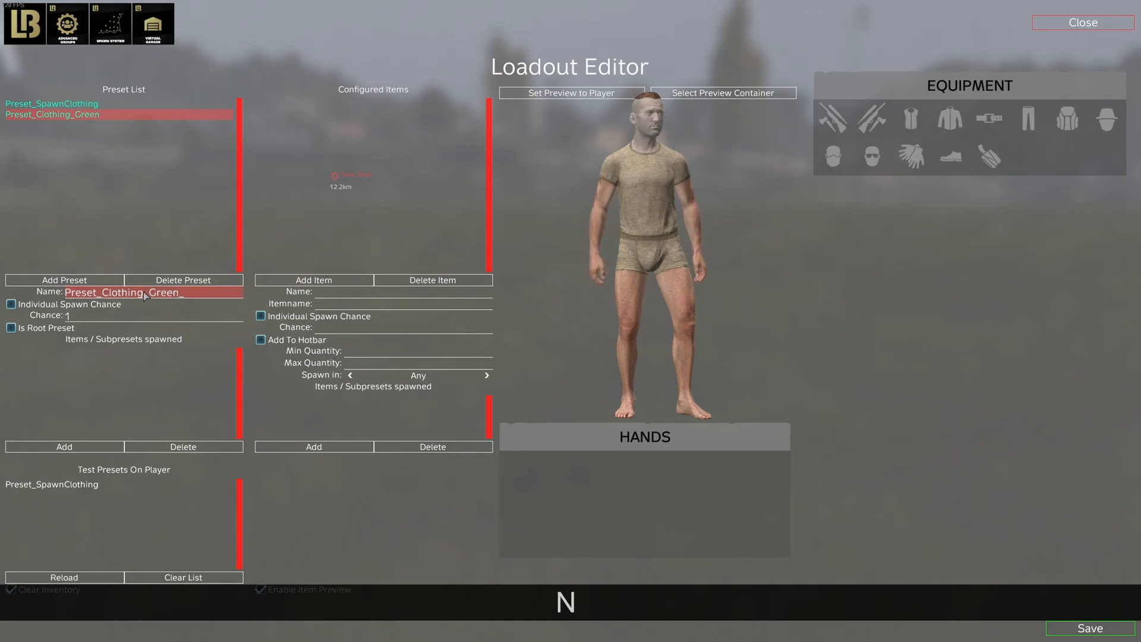
Step: Search the items for "pants" with the preview enabled and add CanvasPantsMidi_Blue to Preset_Clothing_Green
click(341, 281)
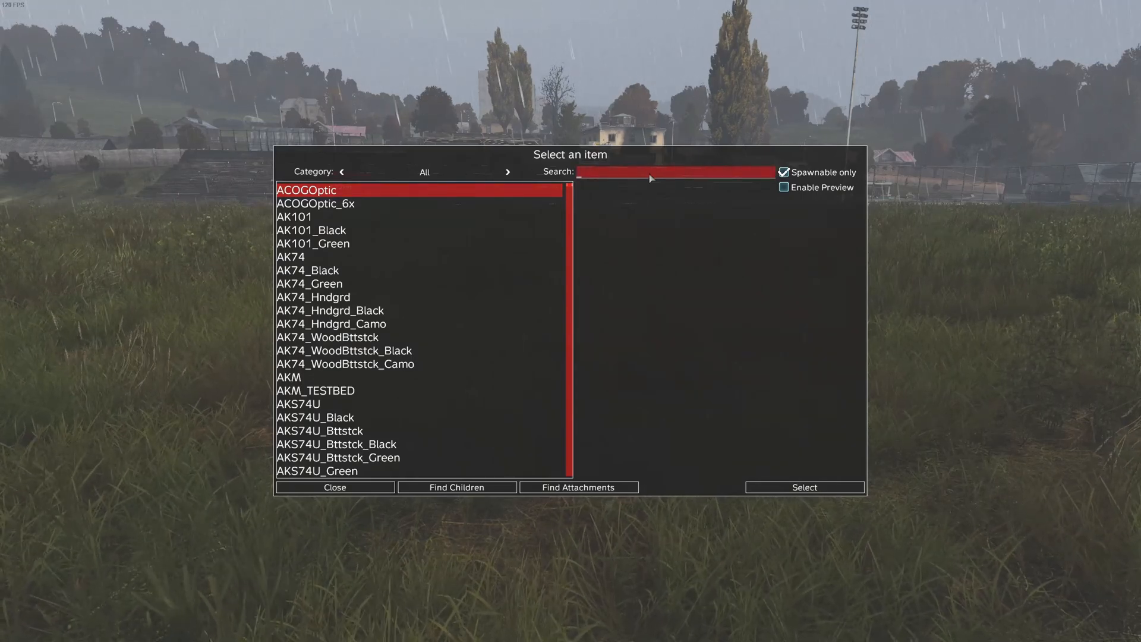
text(pants)
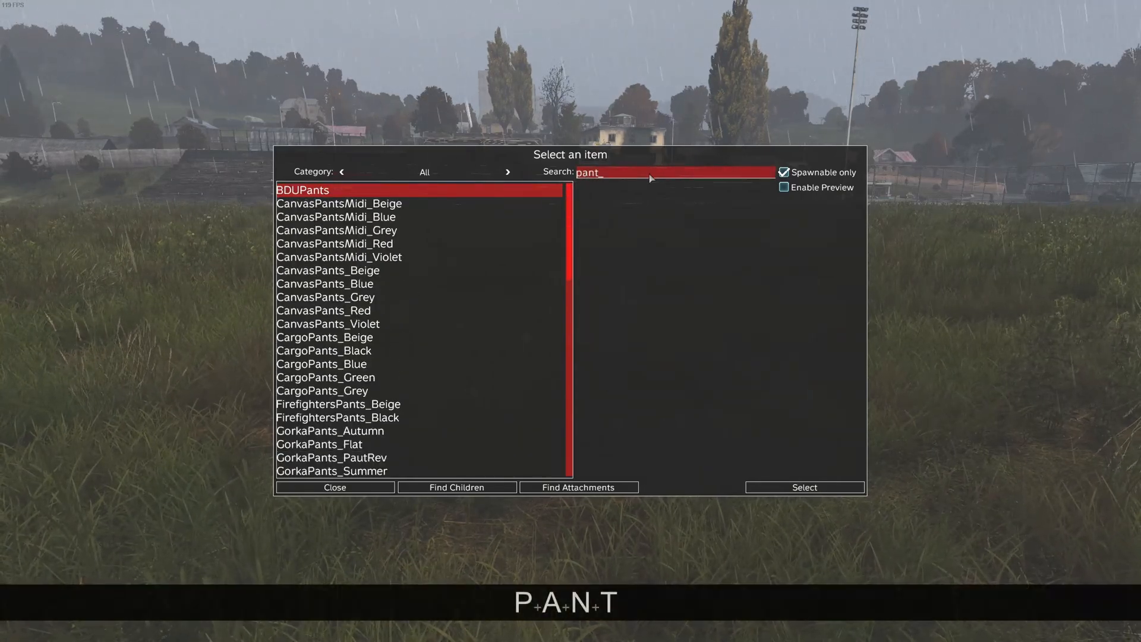
click(808, 187)
key(Down)
key(Down)
key(Down)
key(Down)
key(Down)
key(Down)
key(Down)
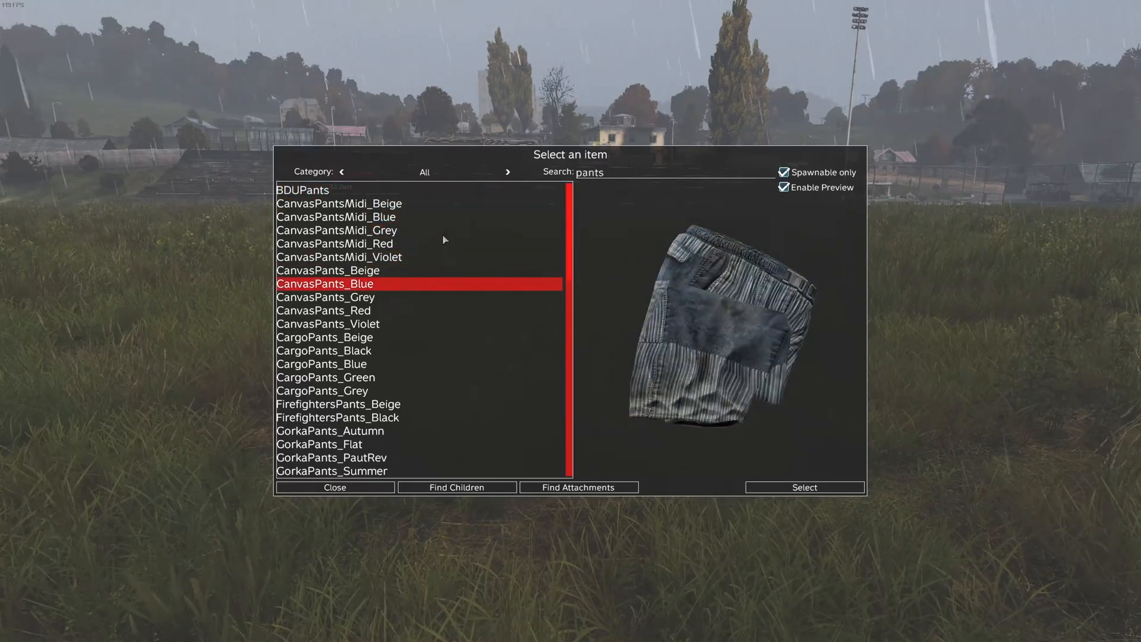
key(Up)
key(Up)
key(Up)
key(Up)
key(Up)
key(Up)
key(Up)
key(Down)
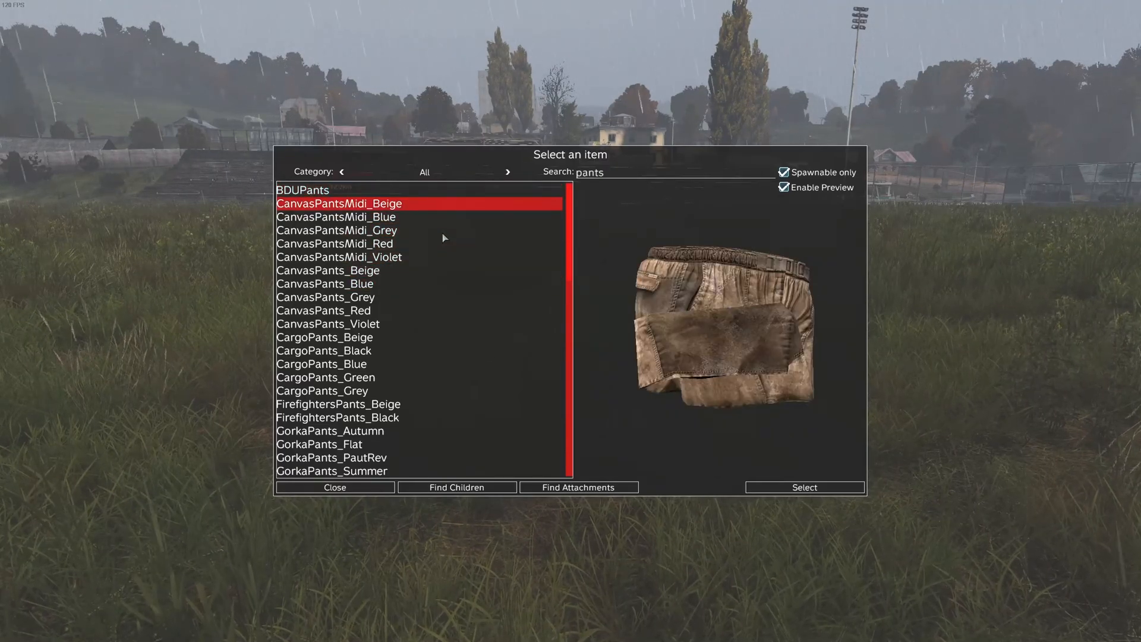
key(Down)
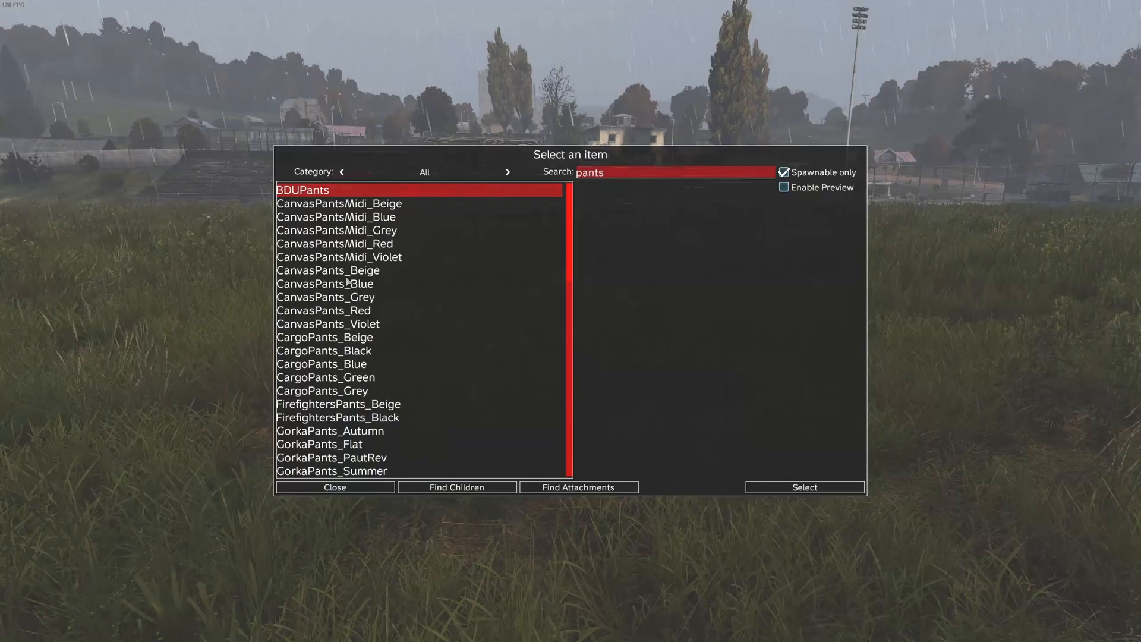
Step: Add CanvasPantsMidi_Red to the configured items of Preset_Clothing_Green, checking it in the preview
key(Down)
click(399, 235)
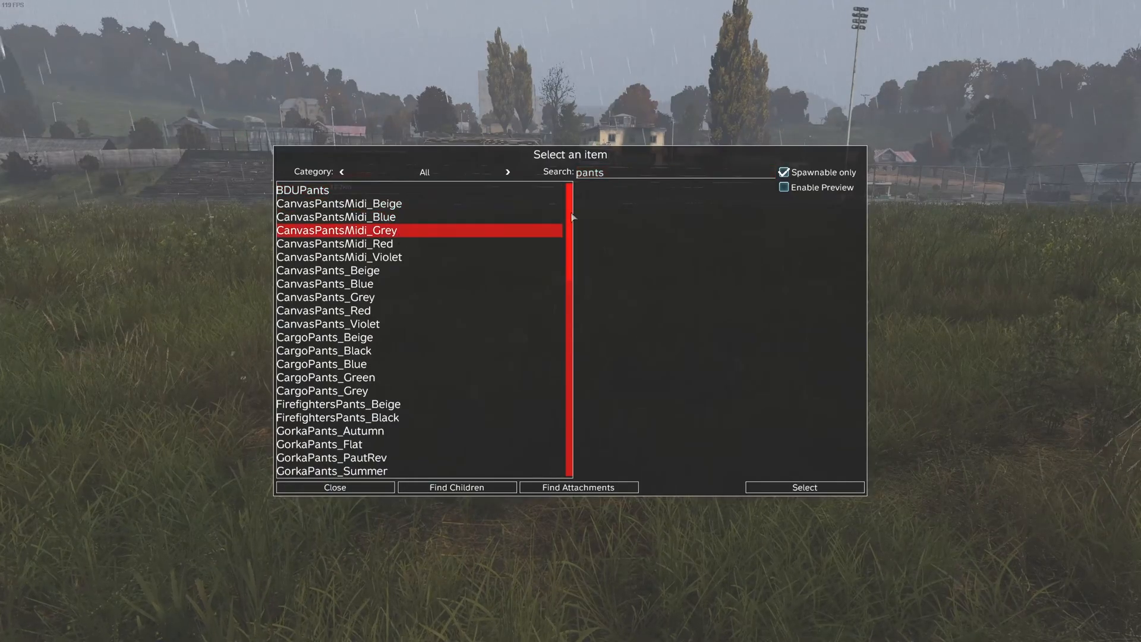
click(785, 187)
click(399, 244)
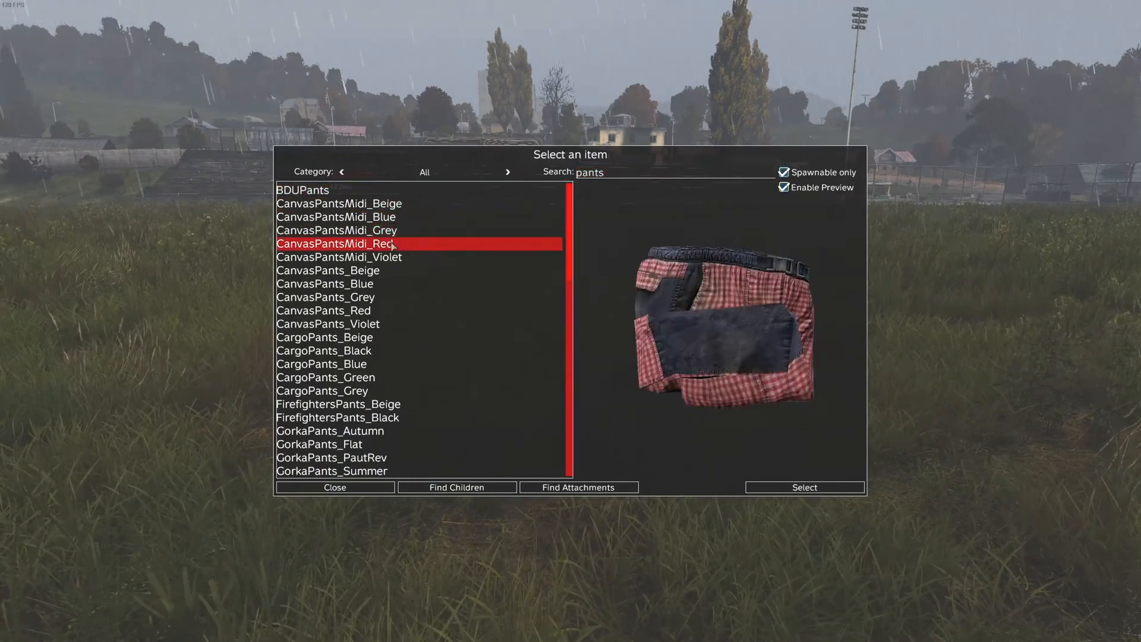
double_click(393, 244)
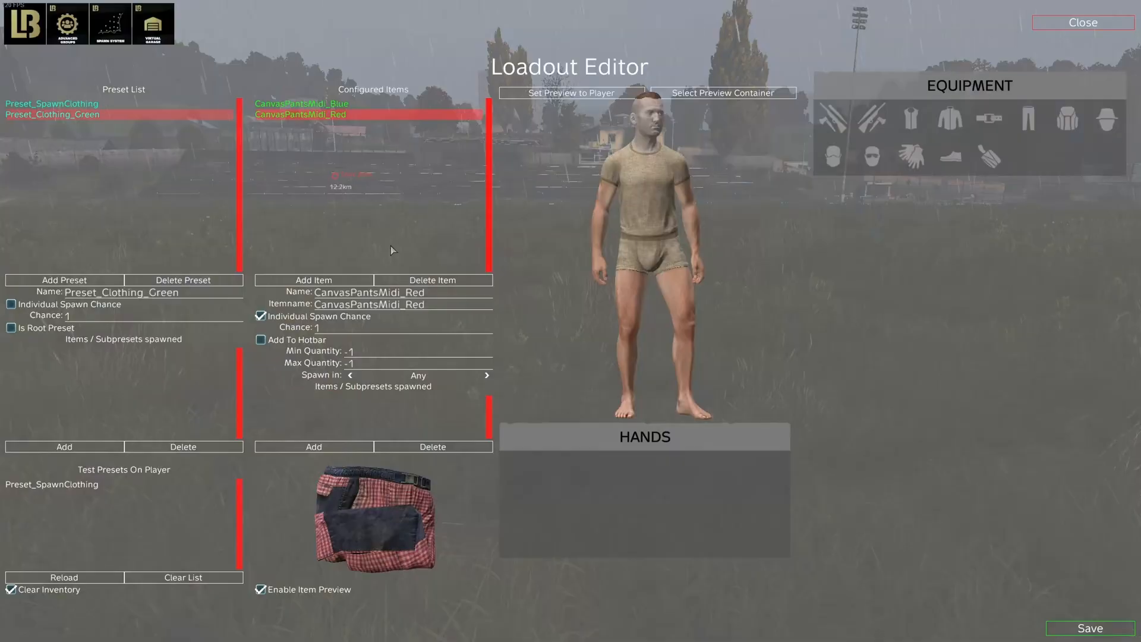
Step: Add CanvasPants_Blue to the configured items of Preset_Clothing_Green, using the item preview
click(340, 284)
click(785, 187)
click(450, 232)
click(364, 287)
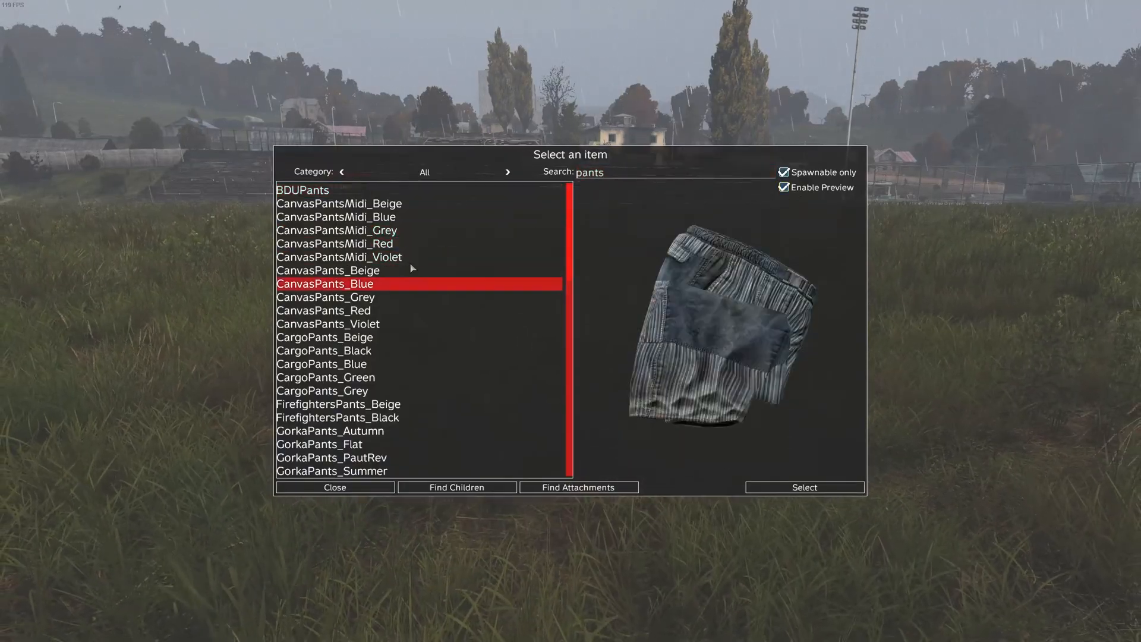
double_click(365, 288)
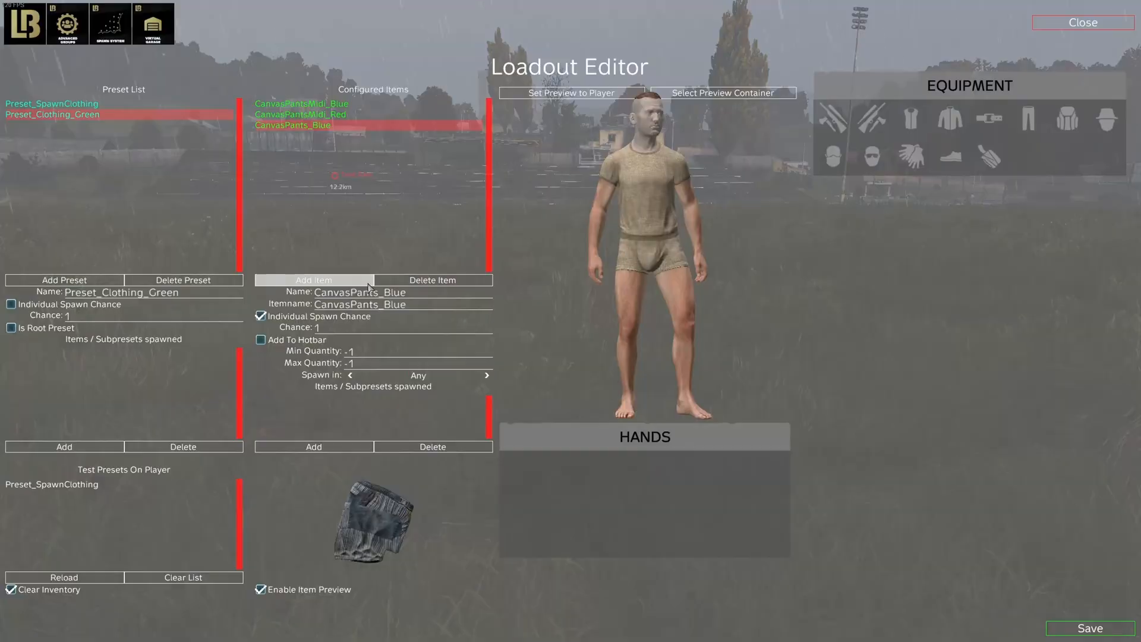
Step: Add CanvasPants_Red to the configured items of Preset_Clothing_Green, with the item preview enabled
click(329, 104)
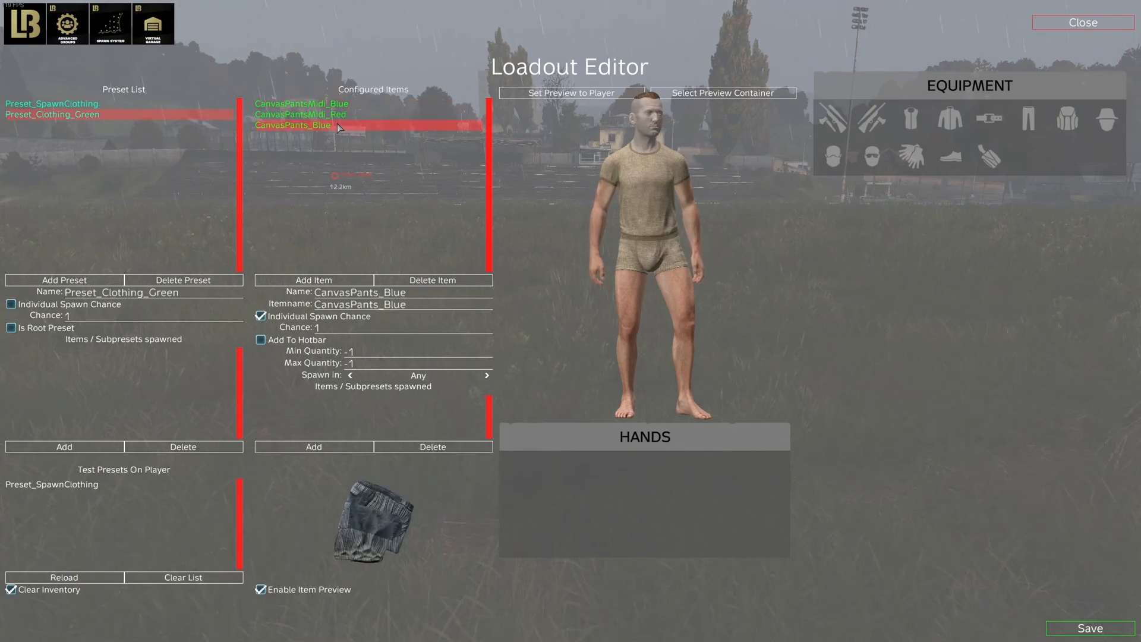
click(321, 280)
click(783, 187)
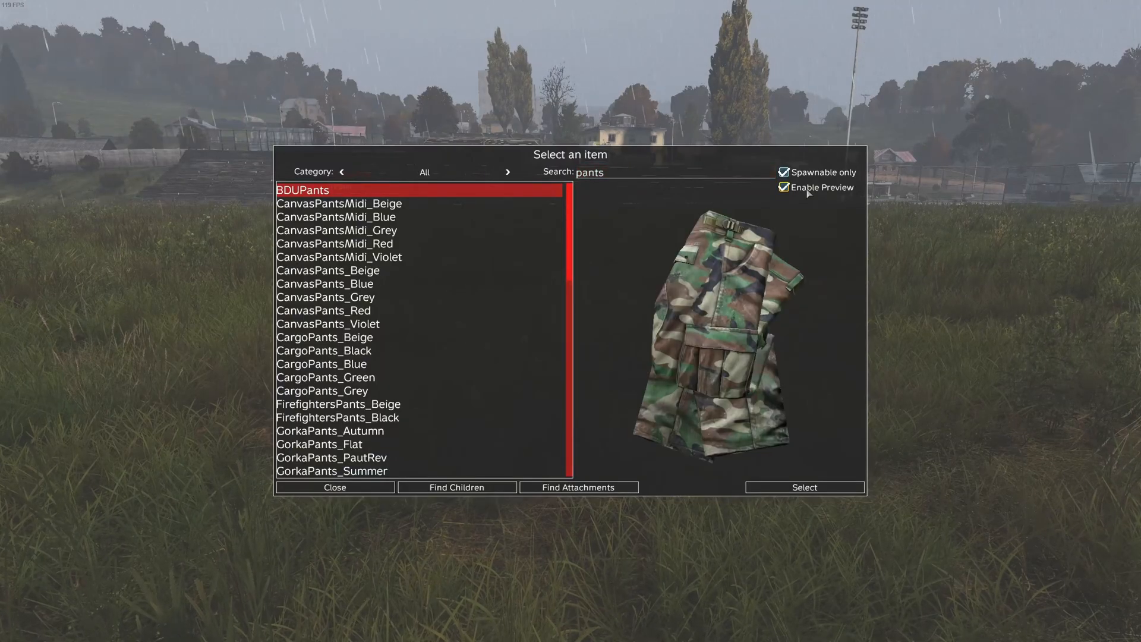
click(369, 311)
double_click(369, 311)
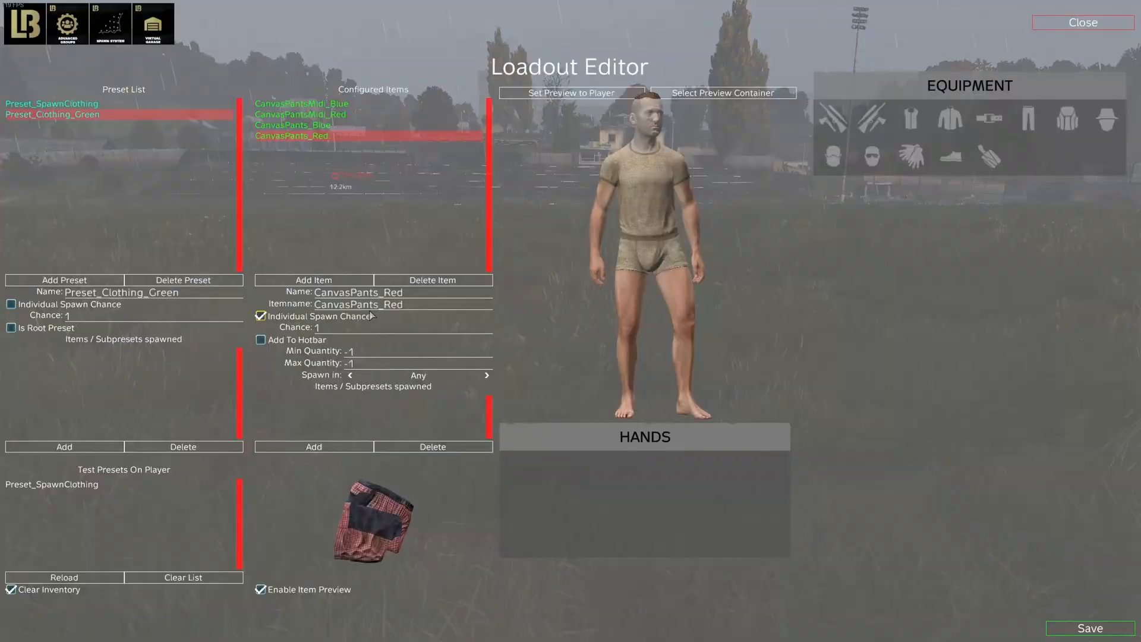
Step: Browse the previews of the remaining pants in the item selection for another suitable pair
click(325, 281)
click(784, 188)
key(Down)
key(Down)
key(Down)
key(Down)
key(Down)
key(Down)
key(Down)
key(Down)
key(Down)
key(Down)
key(Down)
key(Down)
key(Down)
key(Down)
key(Down)
key(Down)
key(Down)
key(Down)
key(Down)
key(Down)
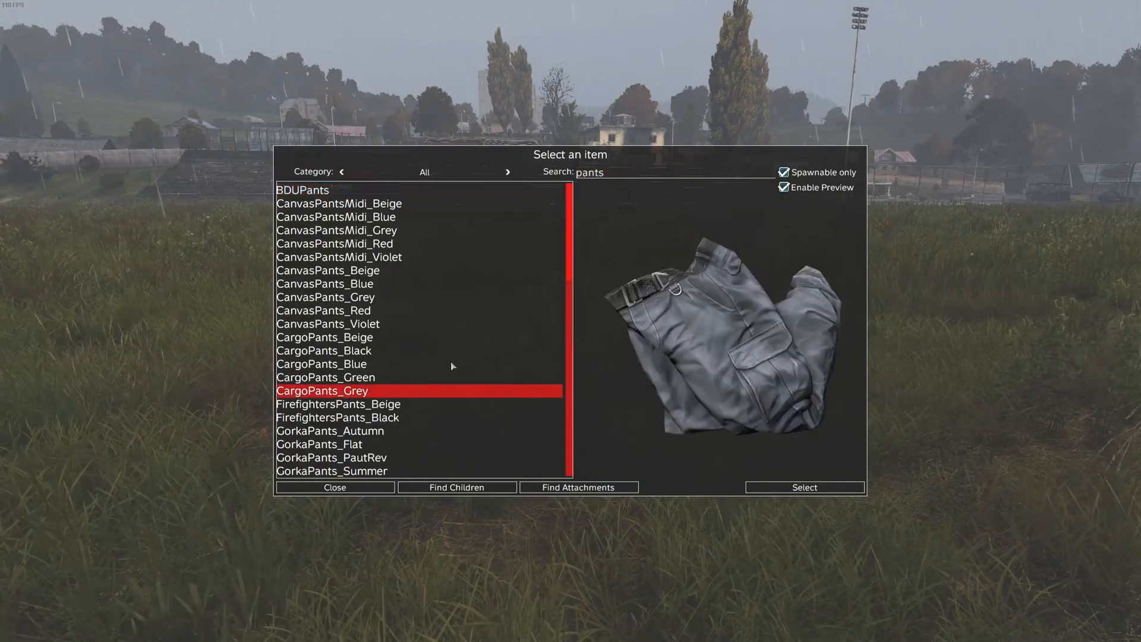
Step: Search the items for "jea" instead and add Jeans_Black to Preset_Clothing_Green
click(625, 176)
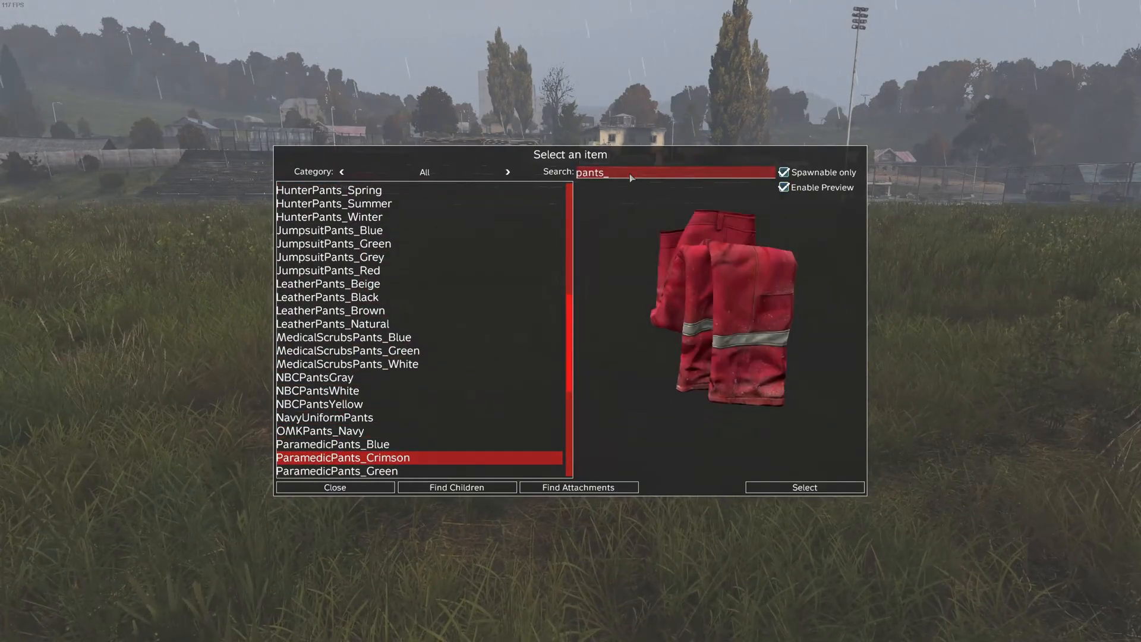
key(BackSpace)
key(BackSpace)
key(BackSpace)
key(BackSpace)
key(BackSpace)
key(BackSpace)
text(jea)
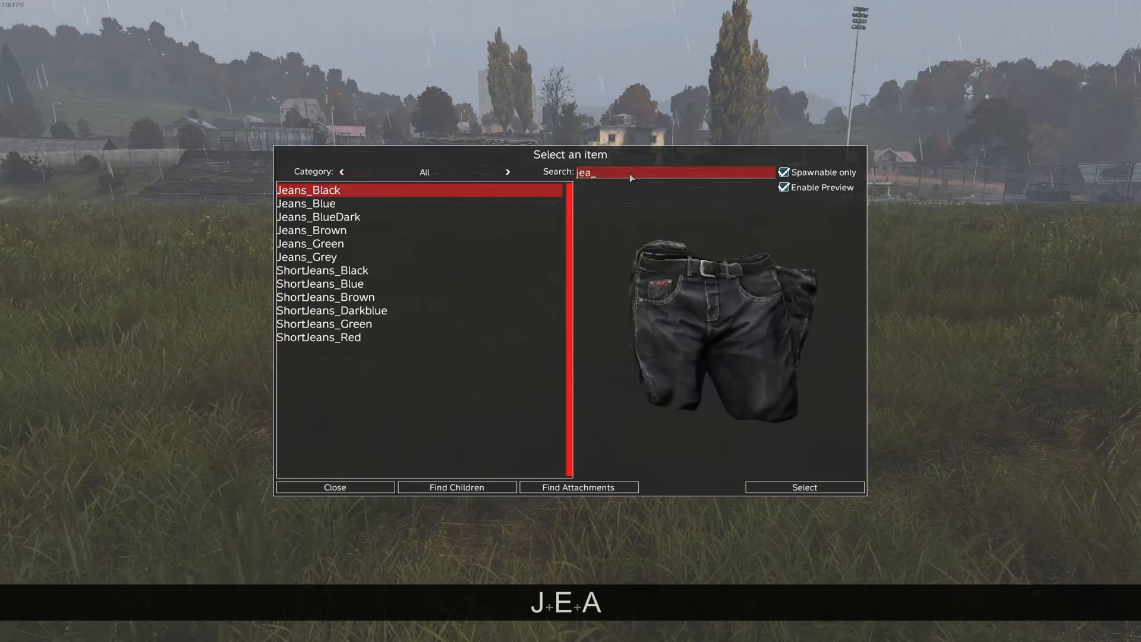
click(327, 191)
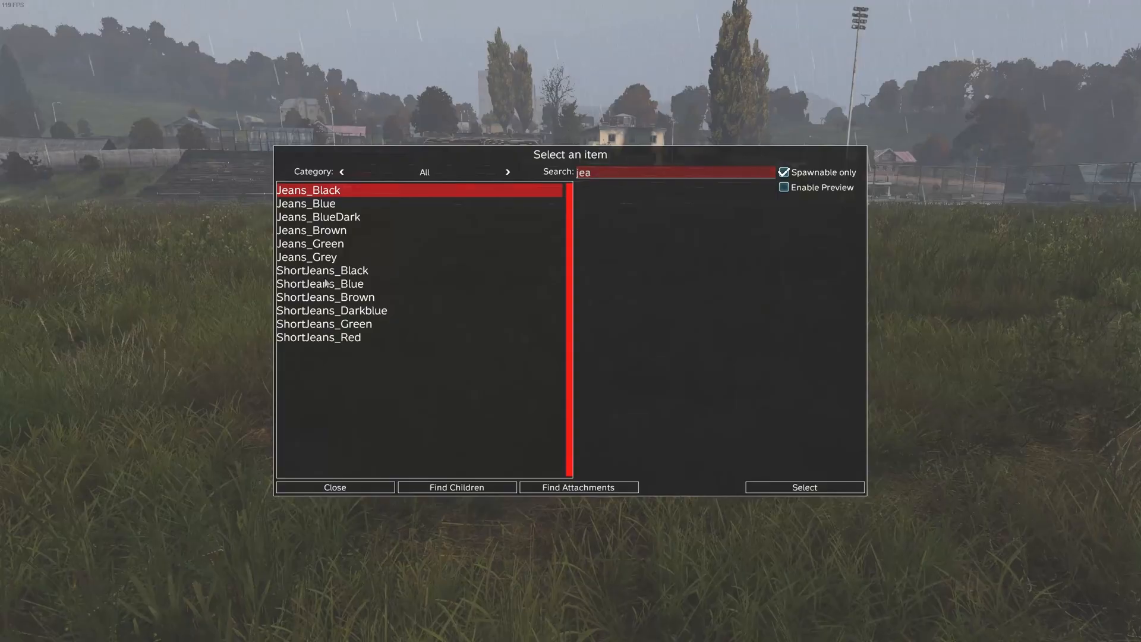
Step: Add Jeans_Blue and Jeans_Green to the configured items of Preset_Clothing_Green
click(382, 218)
click(358, 204)
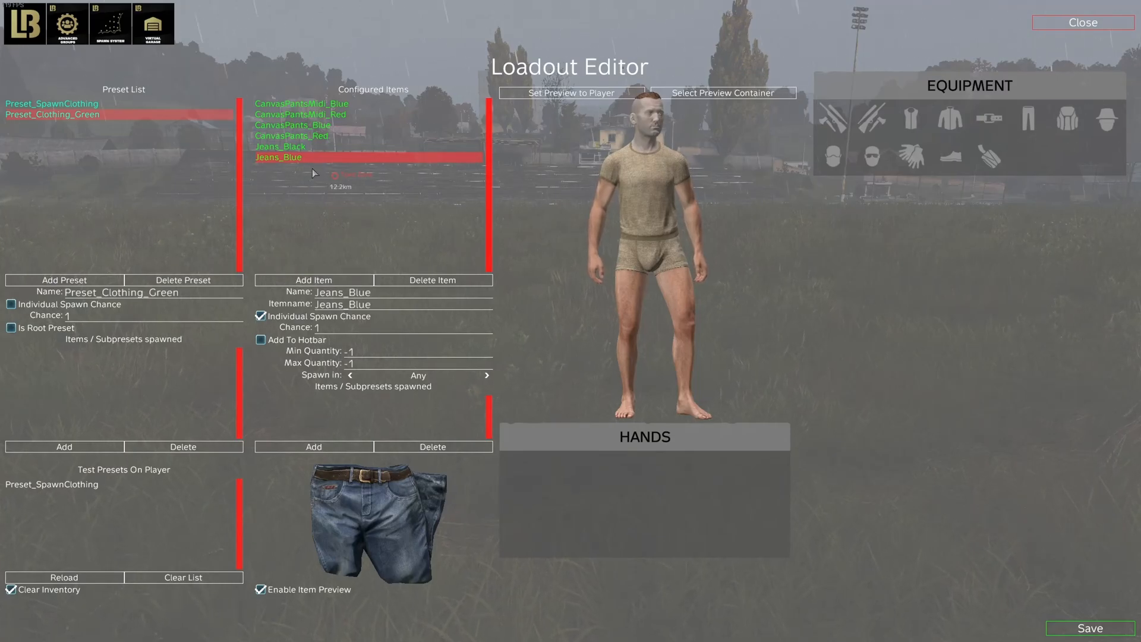
click(332, 280)
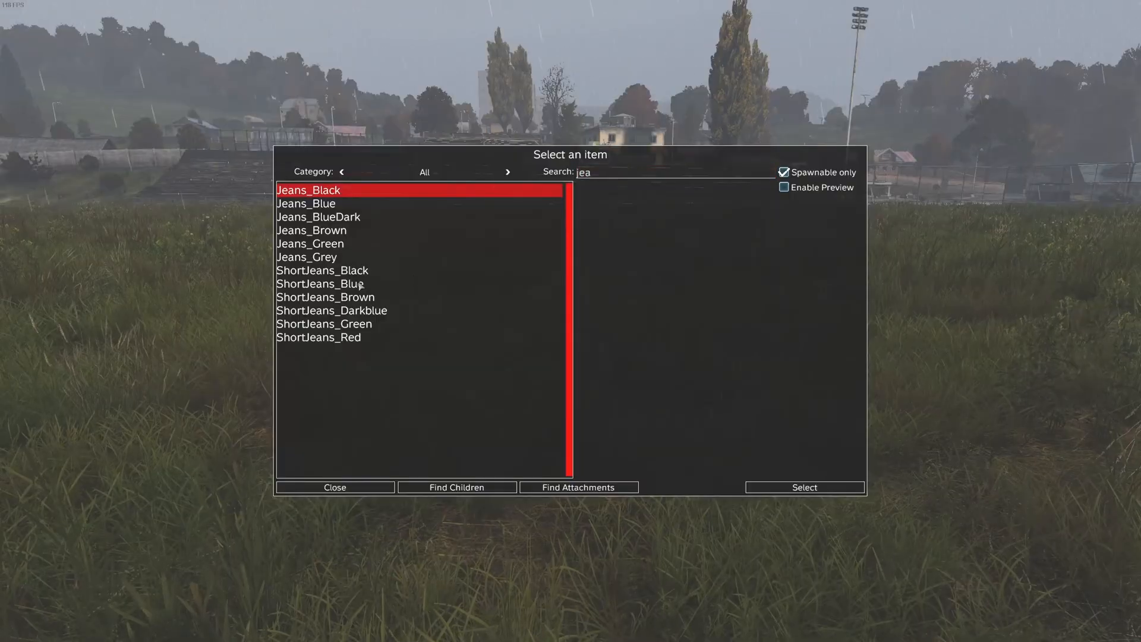
click(373, 264)
click(366, 246)
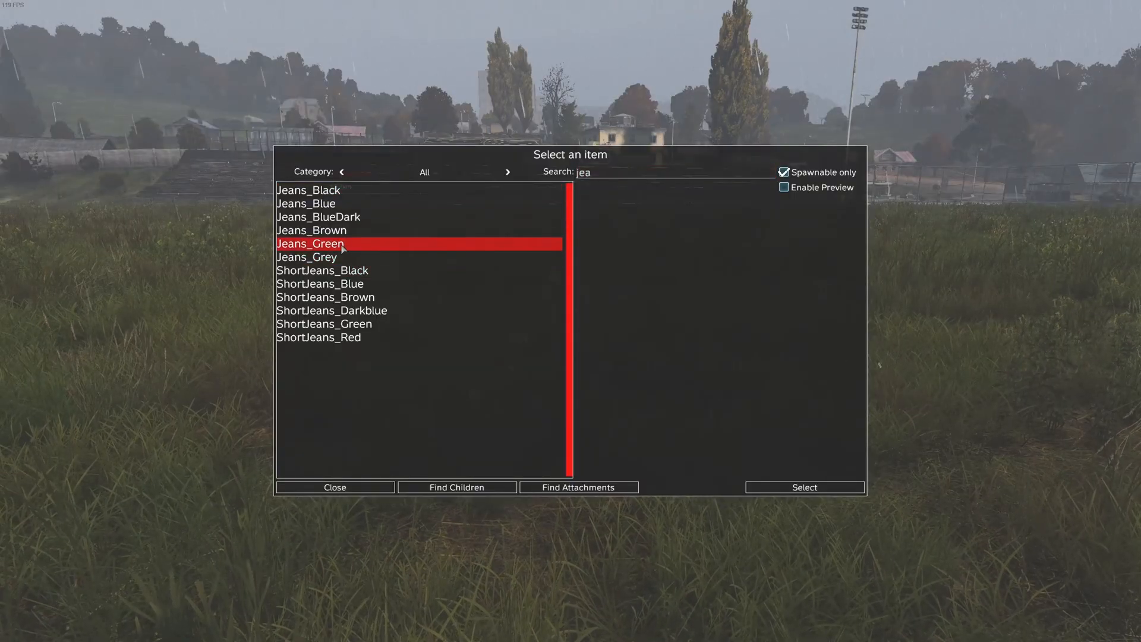
double_click(366, 246)
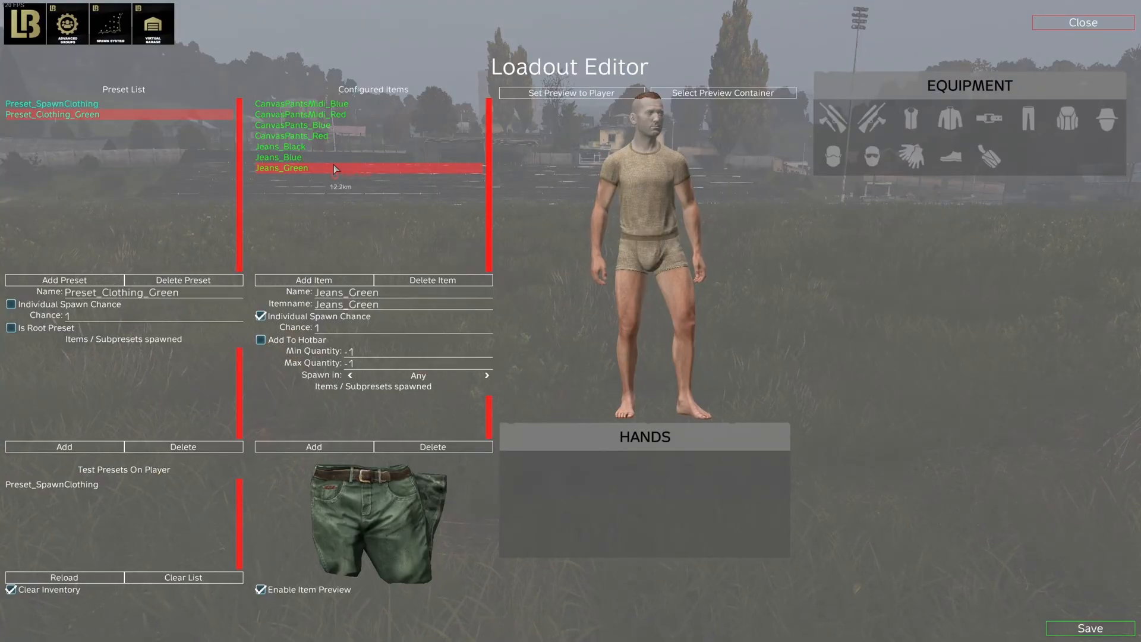
Step: Add Jeans_Brown to the configured items and add Jeans_Green to the items spawned by Preset_Clothing_Green
click(320, 280)
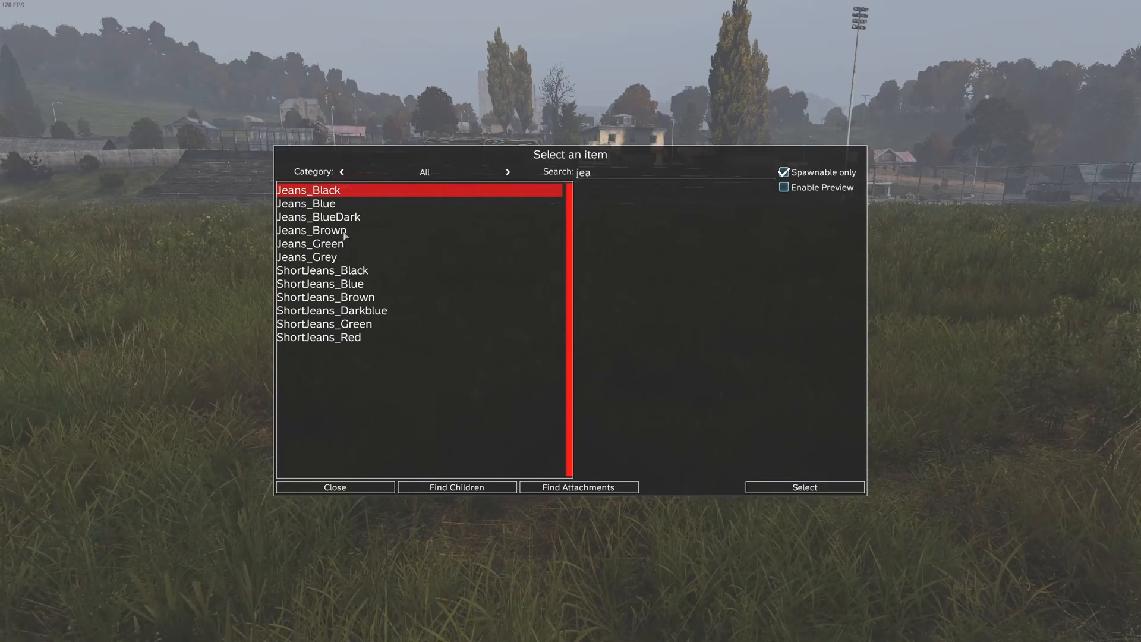
double_click(345, 232)
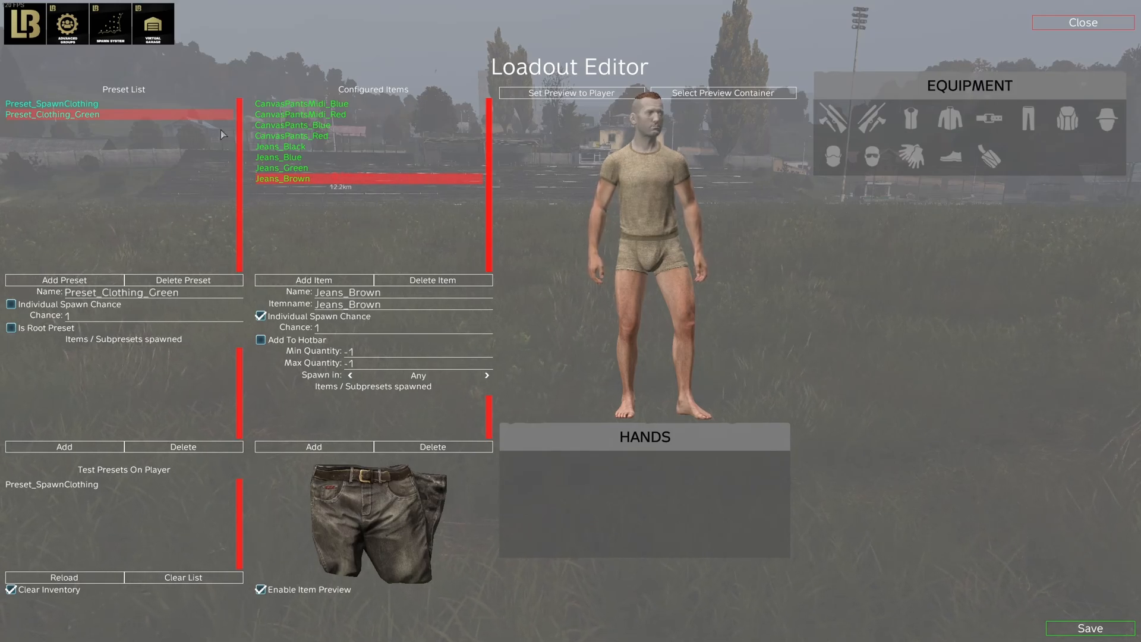
click(307, 170)
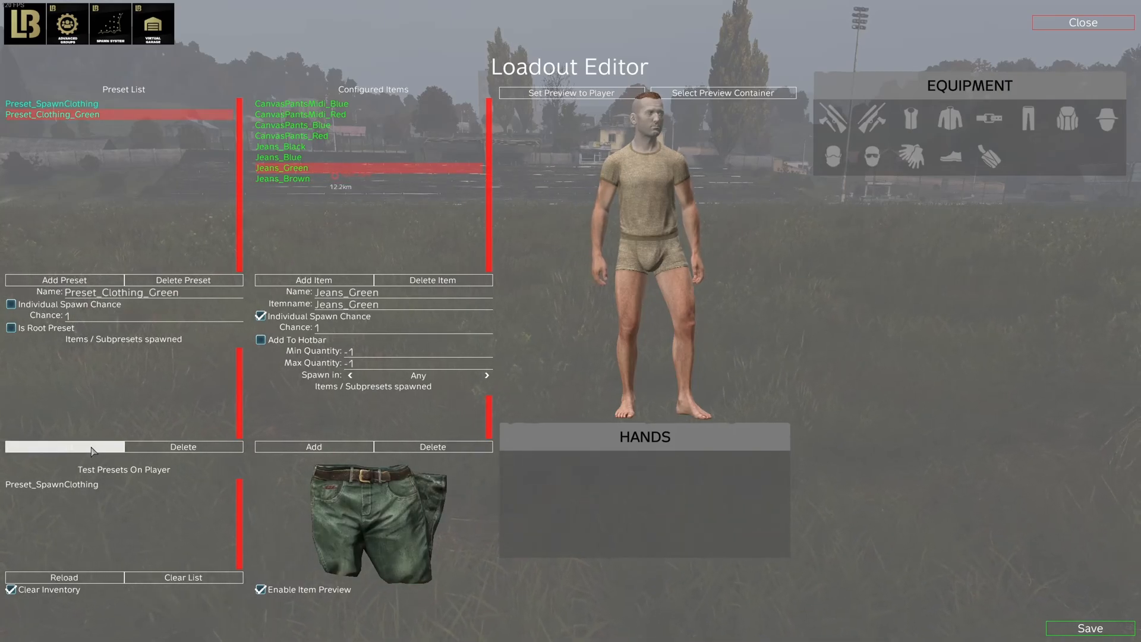
click(65, 446)
double_click(434, 299)
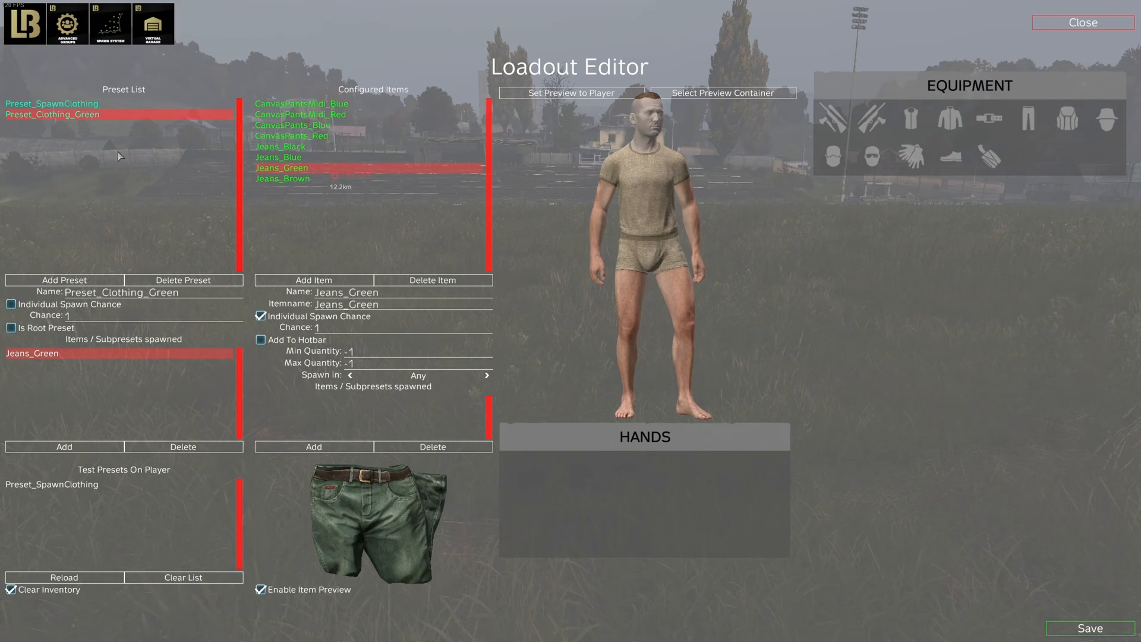
Step: Add Preset_Clothing_Green to the subpresets spawned by Preset_SpawnClothing and reload the test preset on the player
click(113, 104)
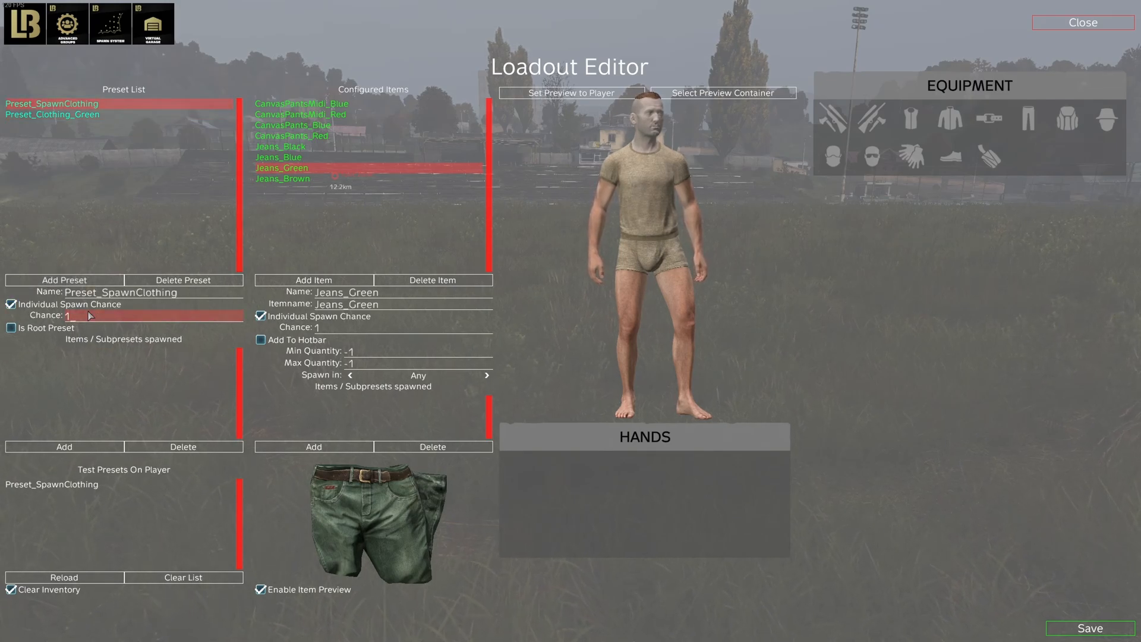
click(64, 446)
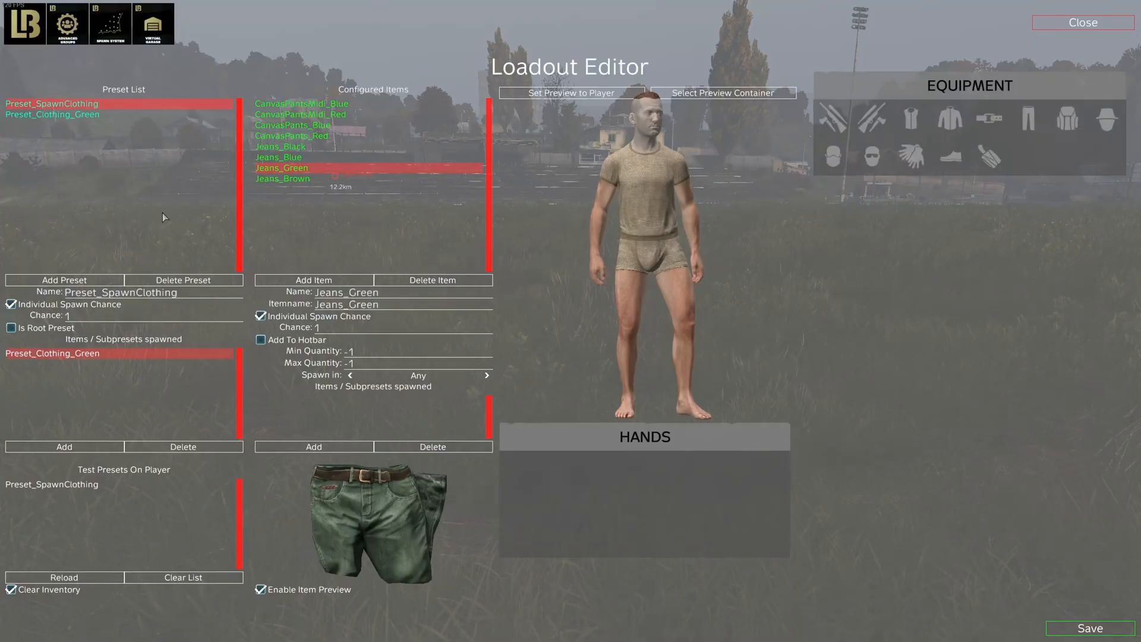
click(75, 576)
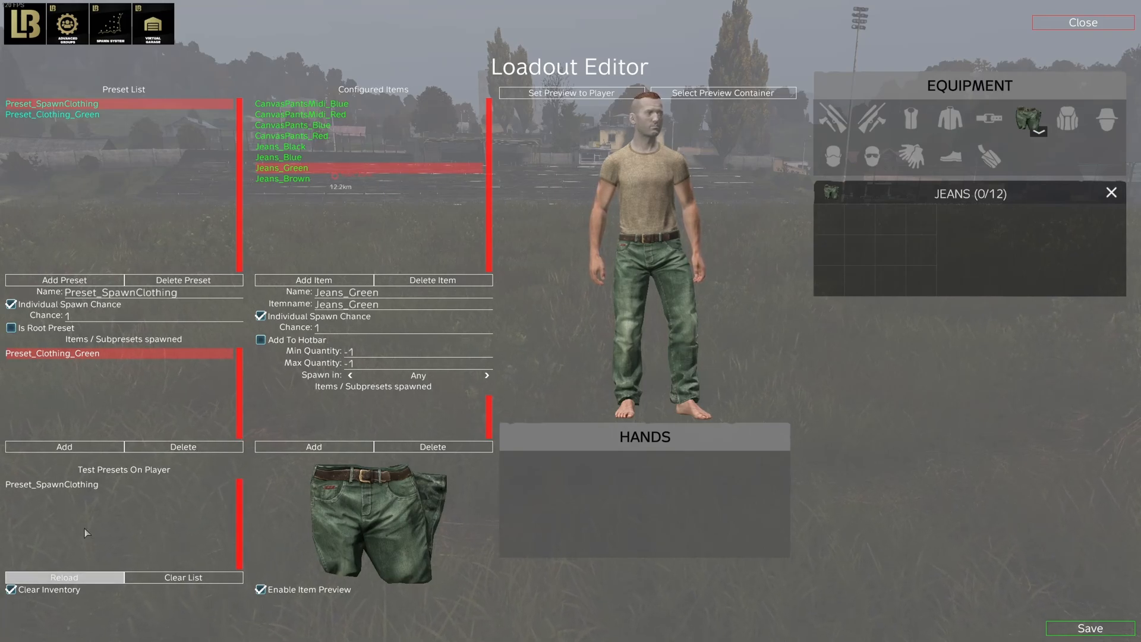
Step: Create a new preset named Preset_Clothing_Red
click(76, 115)
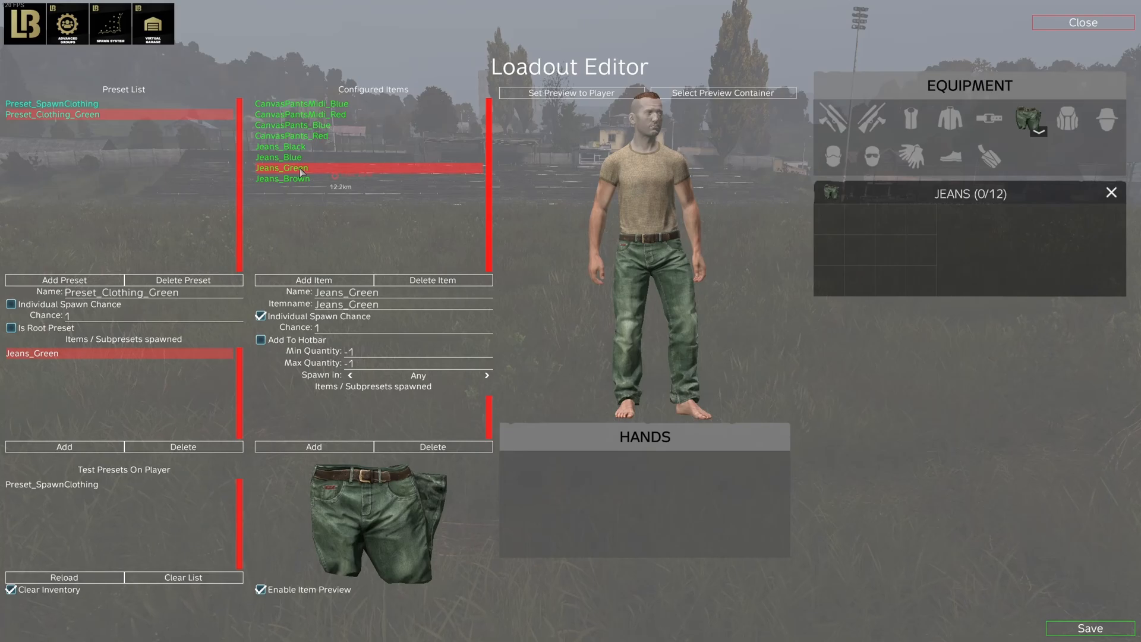
click(97, 279)
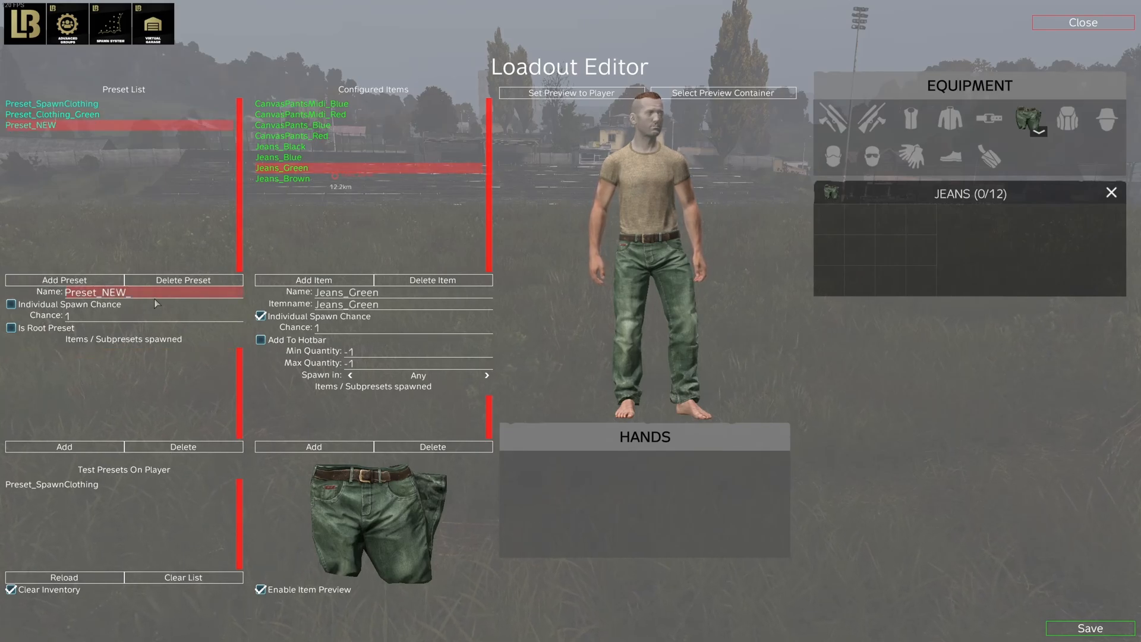
key(BackSpace)
key(BackSpace)
key(BackSpace)
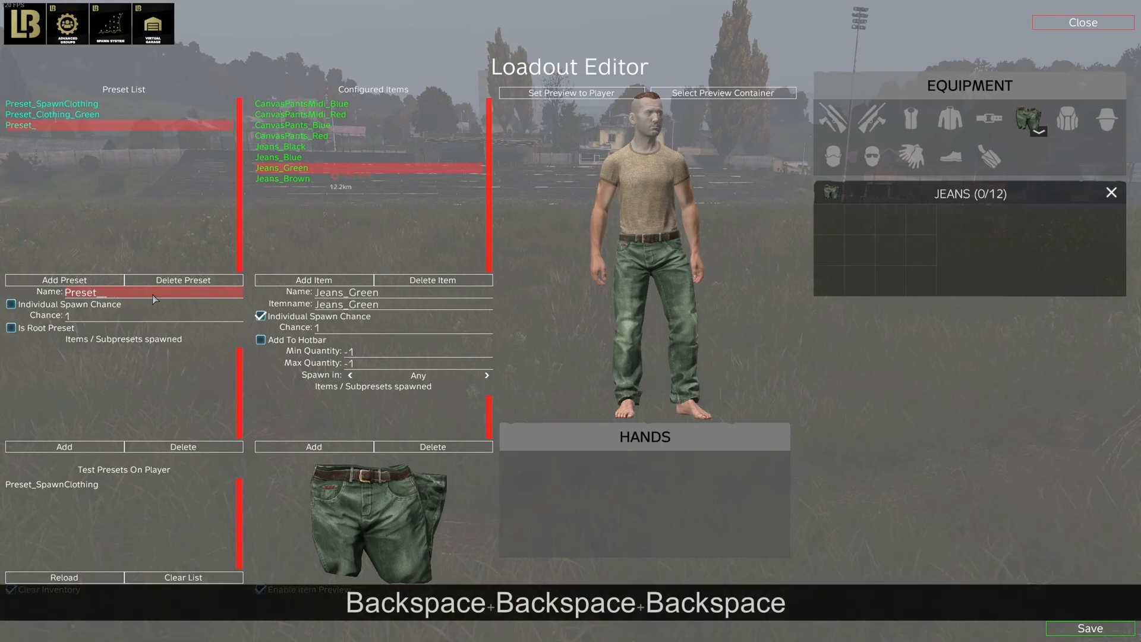
text(Clothing_)
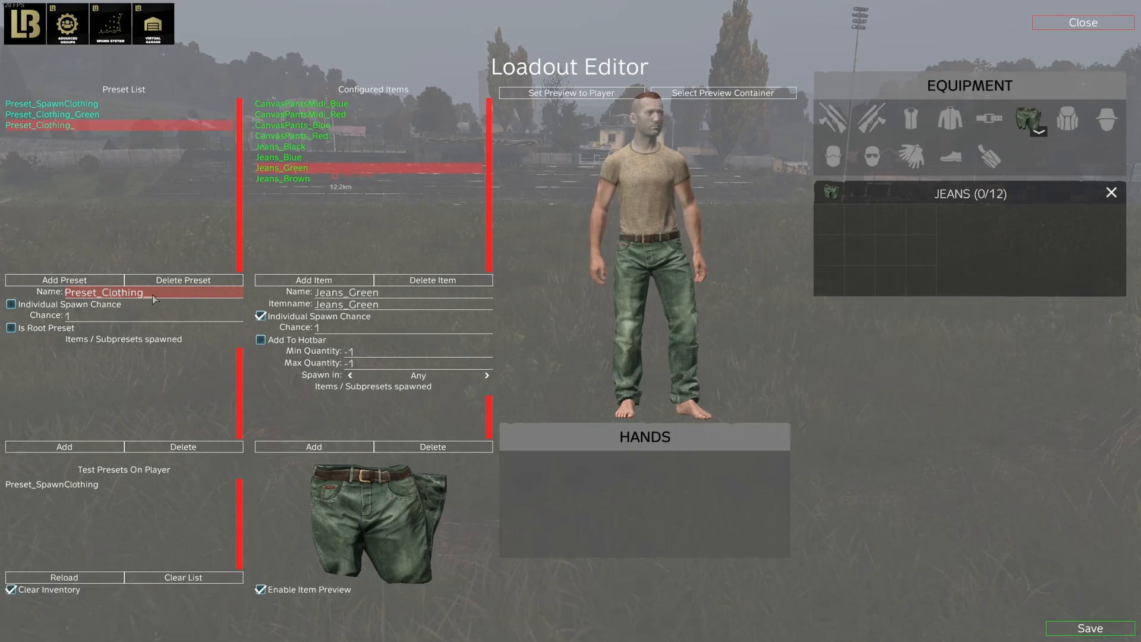
text(Red)
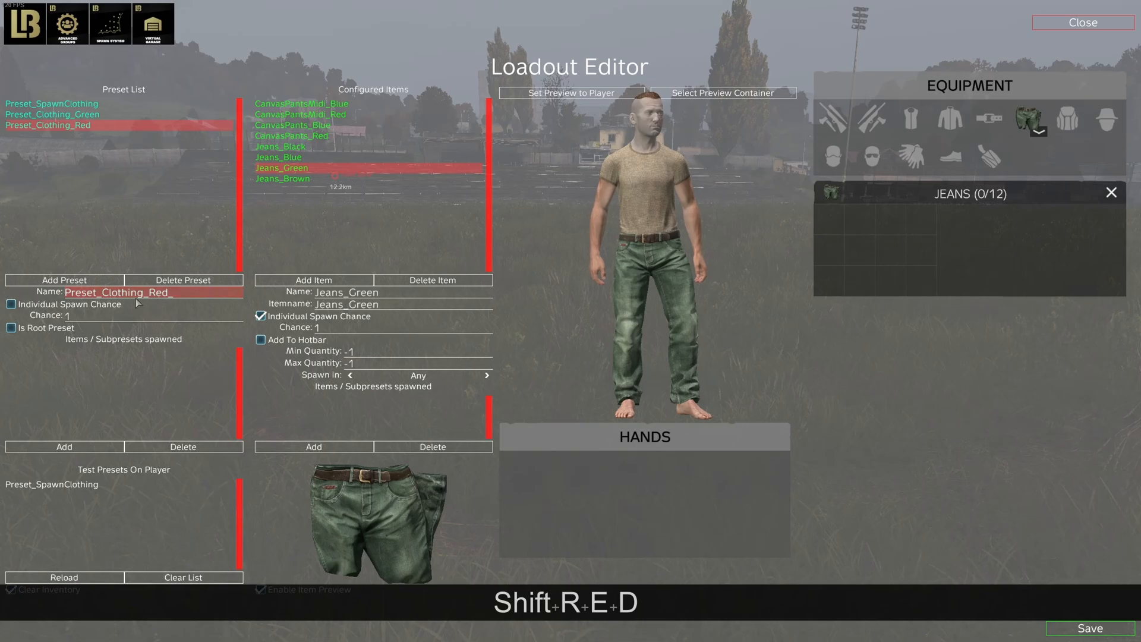
Step: Create another preset named Preset_Clothing_Red_Pants
click(86, 283)
click(86, 283)
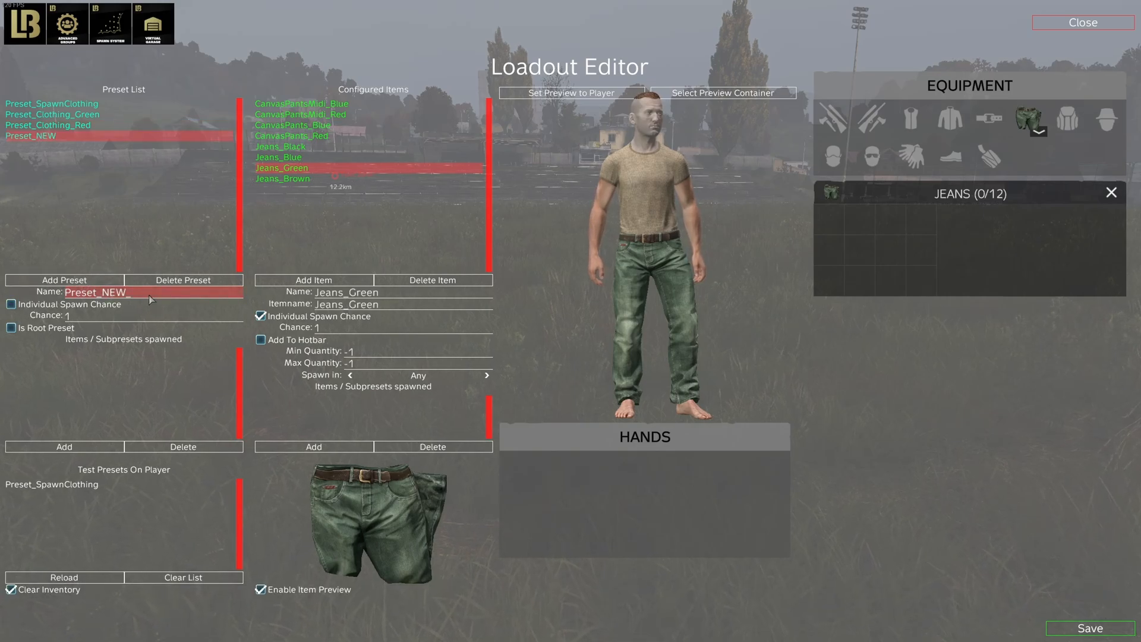
key(BackSpace)
key(BackSpace)
key(BackSpace)
text(Clot)
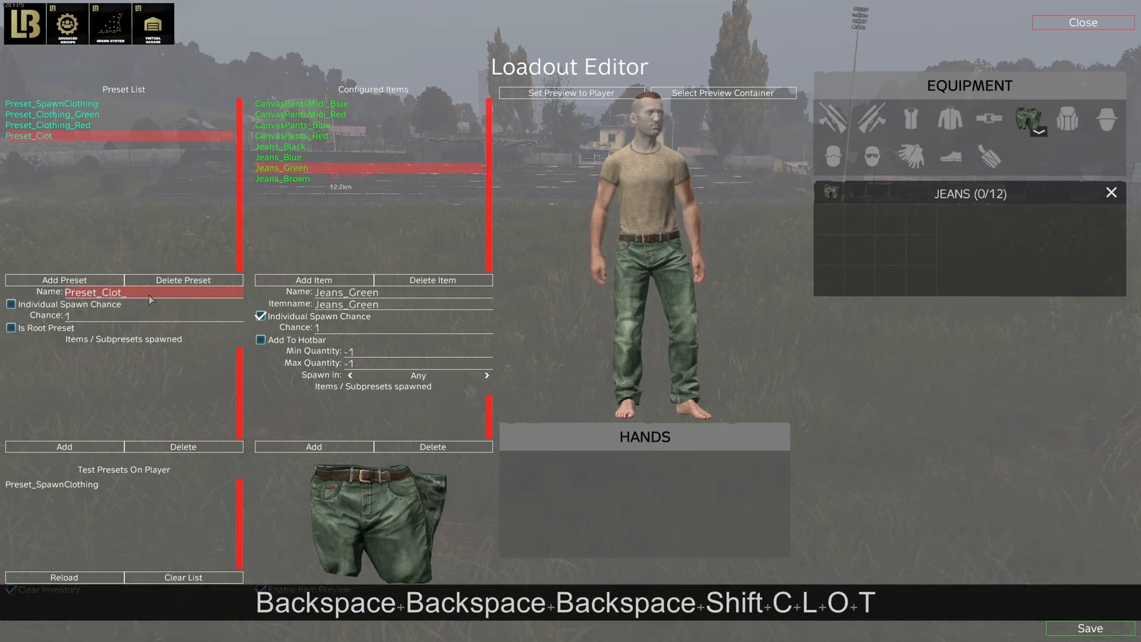
text(hing_Red_)
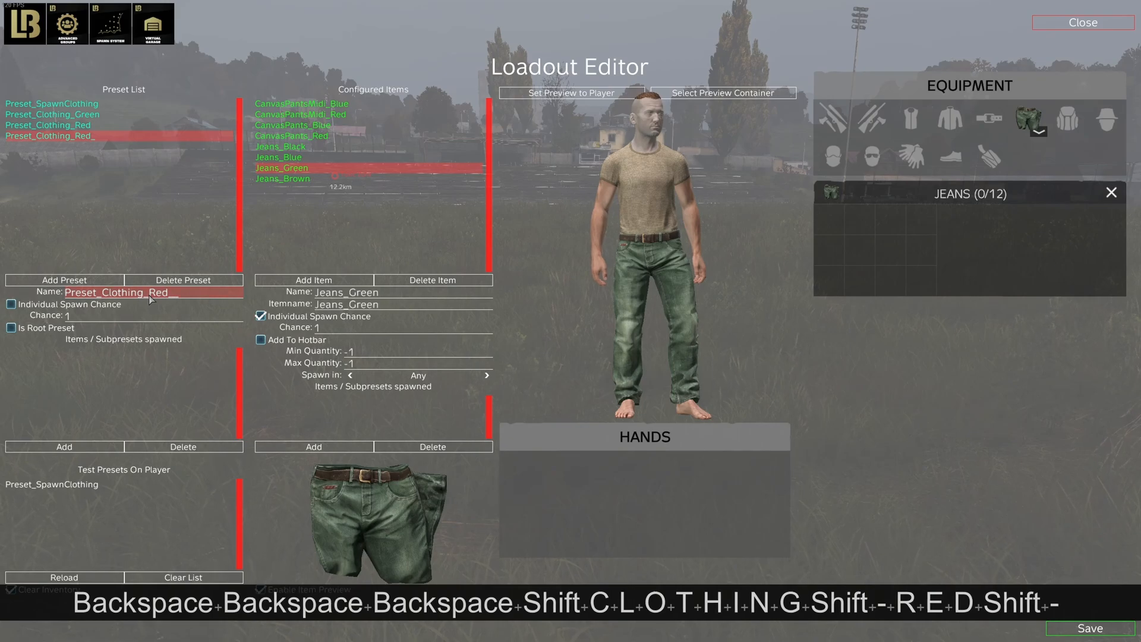
text(Pants)
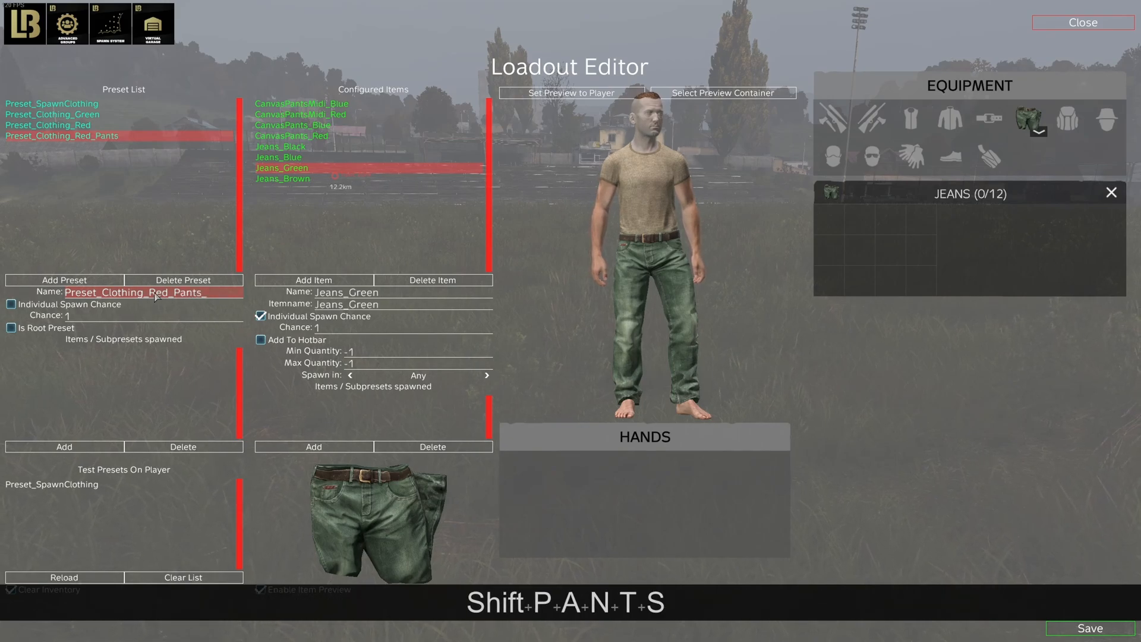
Step: Add CanvasPantsMidi_Red and CanvasPants_Red to the items spawned by Preset_Clothing_Red_Pants and disable Individual Spawn Chance for both items
click(87, 449)
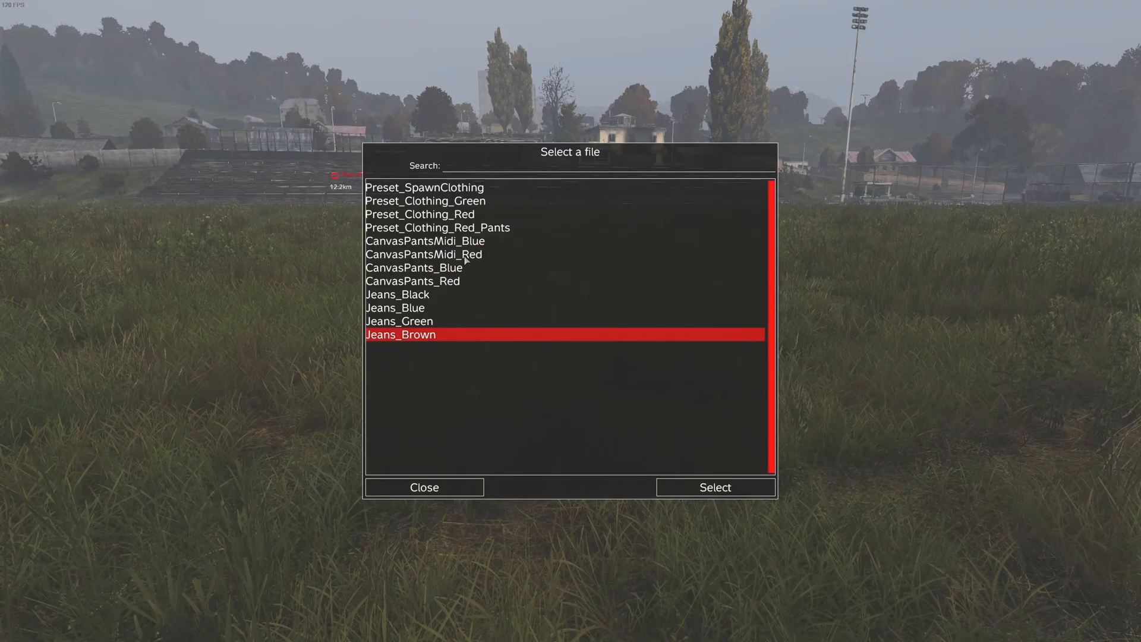
double_click(464, 256)
click(113, 448)
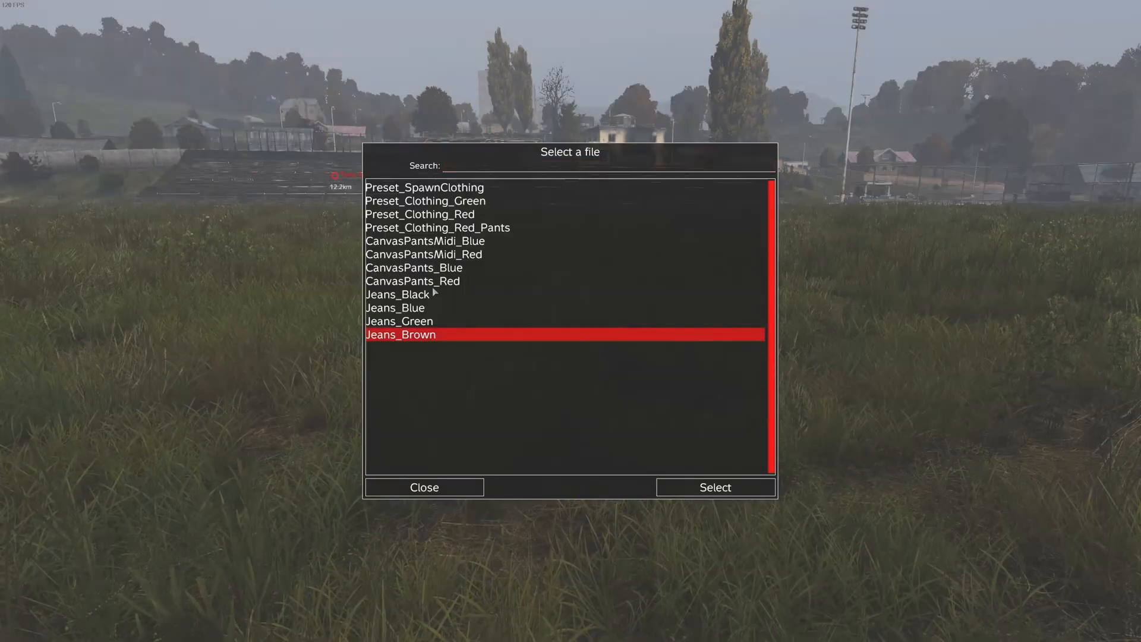
double_click(449, 281)
click(98, 448)
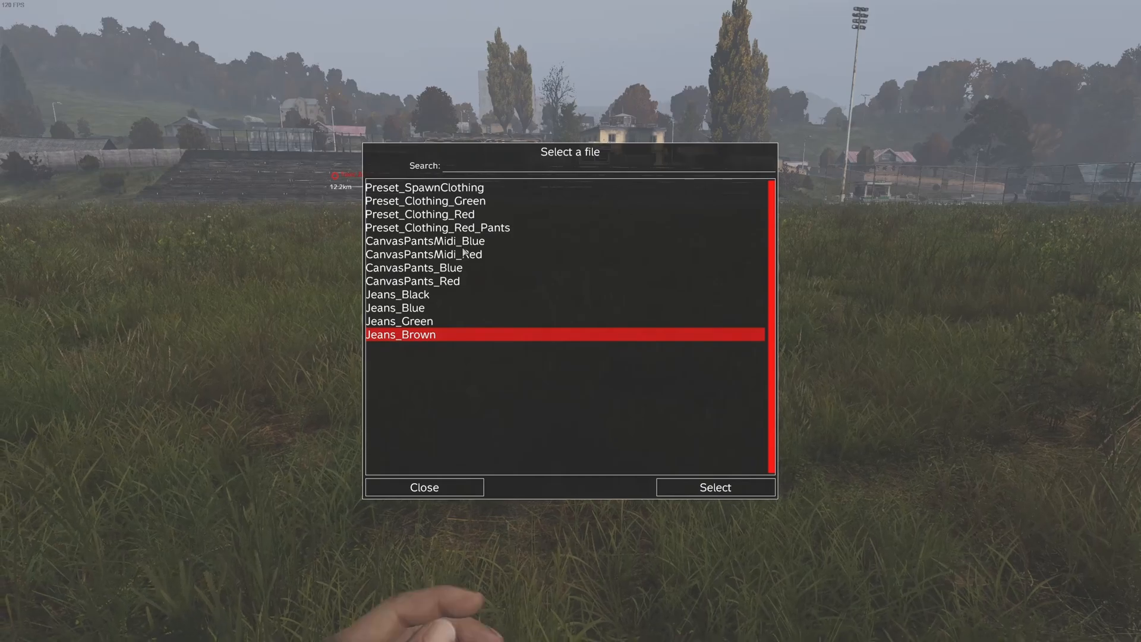
click(461, 487)
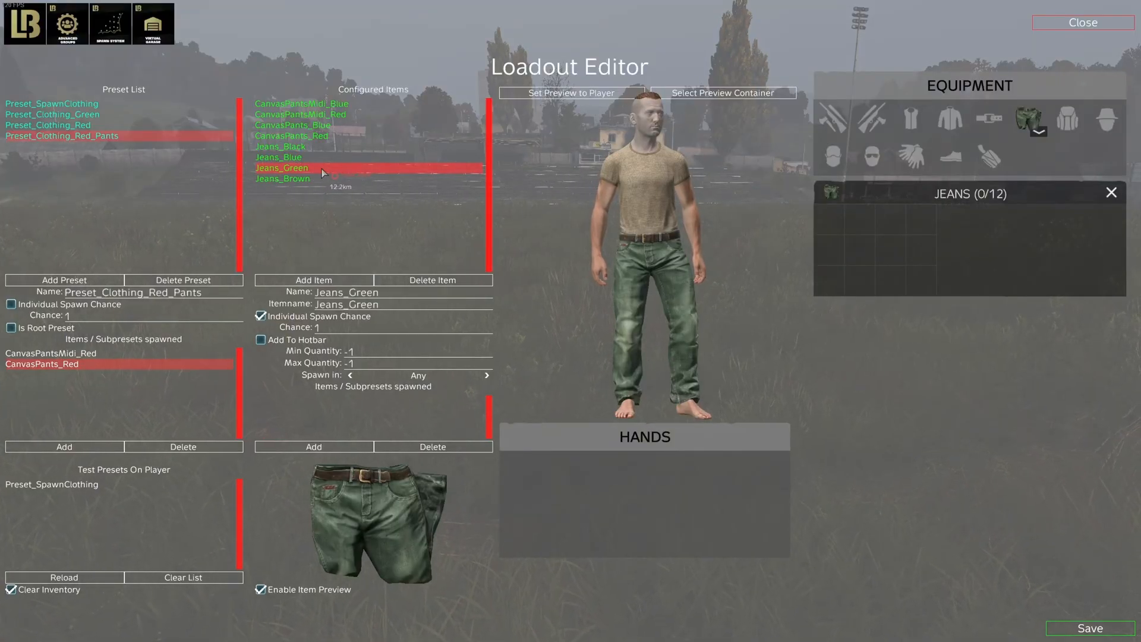
click(319, 140)
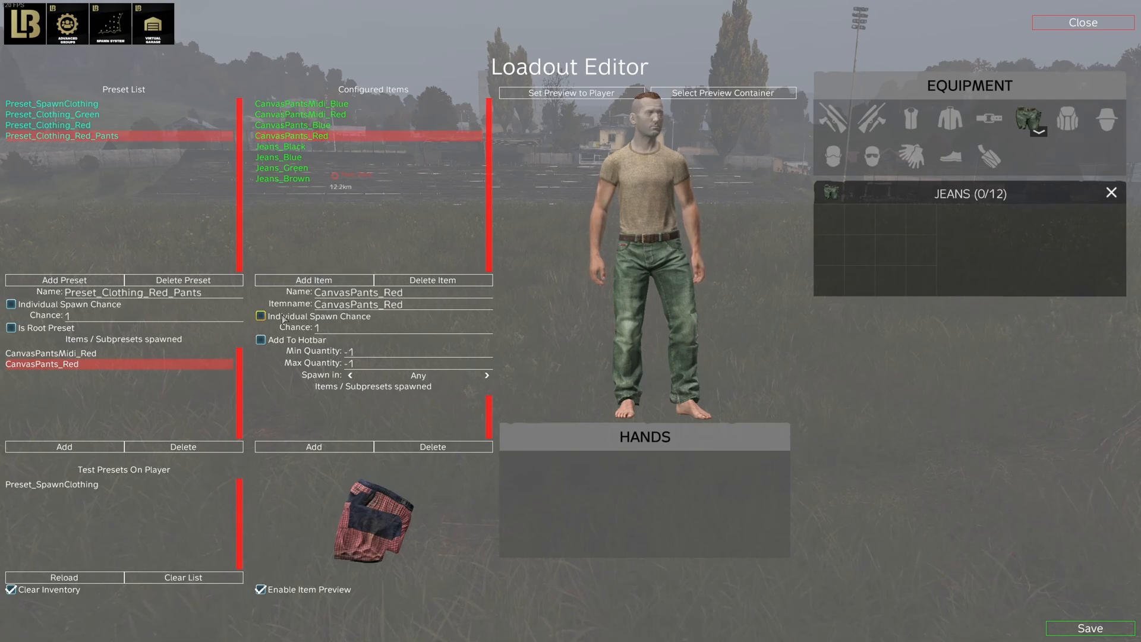
click(325, 116)
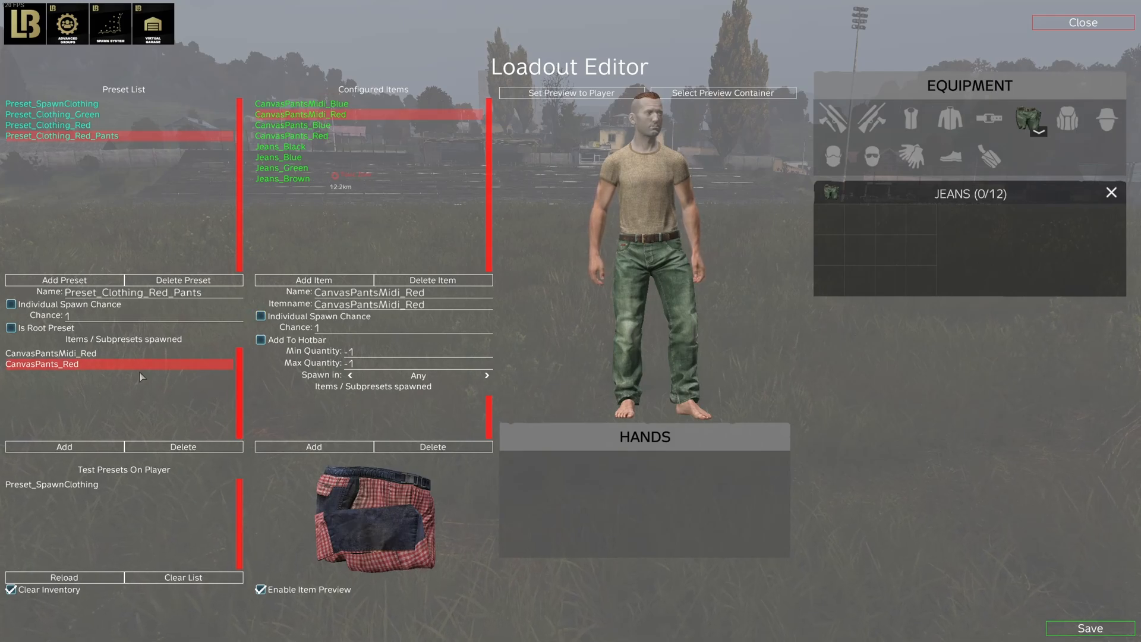
Step: Add Preset_Clothing_Red_Pants to the subpresets spawned by Preset_Clothing_Red
click(104, 132)
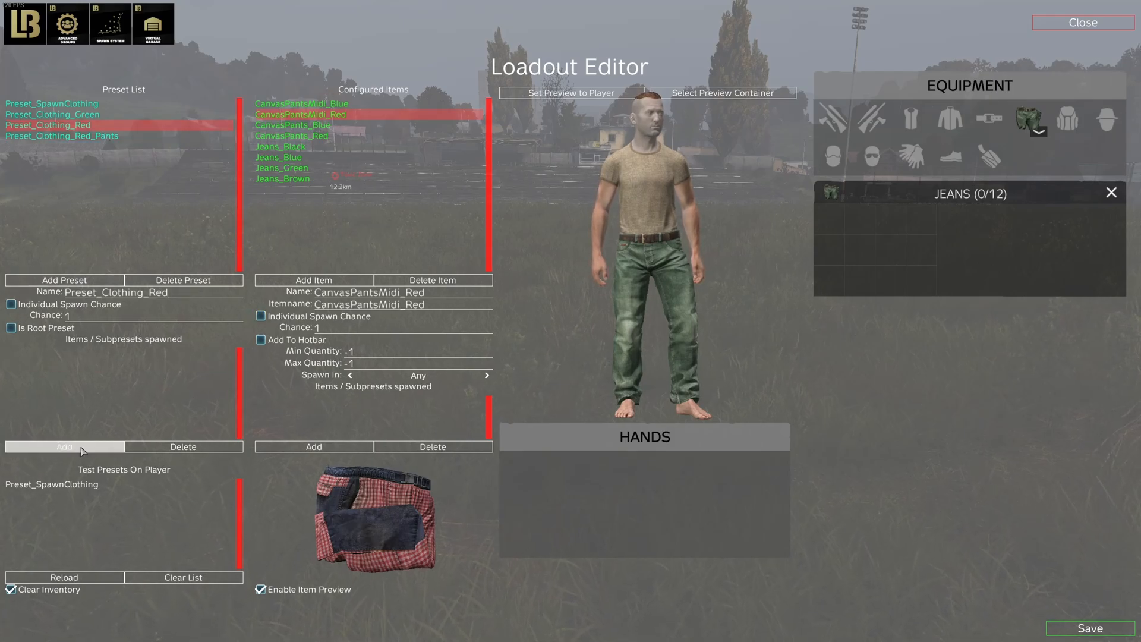
click(57, 446)
double_click(483, 228)
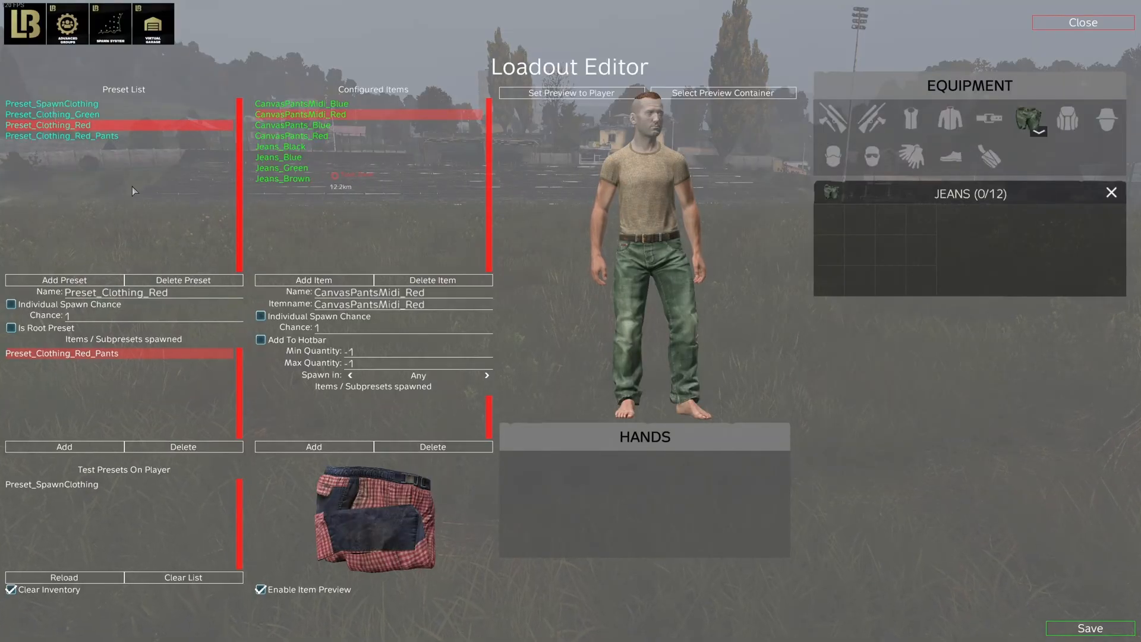
Step: Enable Individual Spawn Chance for Preset_Clothing_Red_Pants and review the two pants it spawns
click(98, 135)
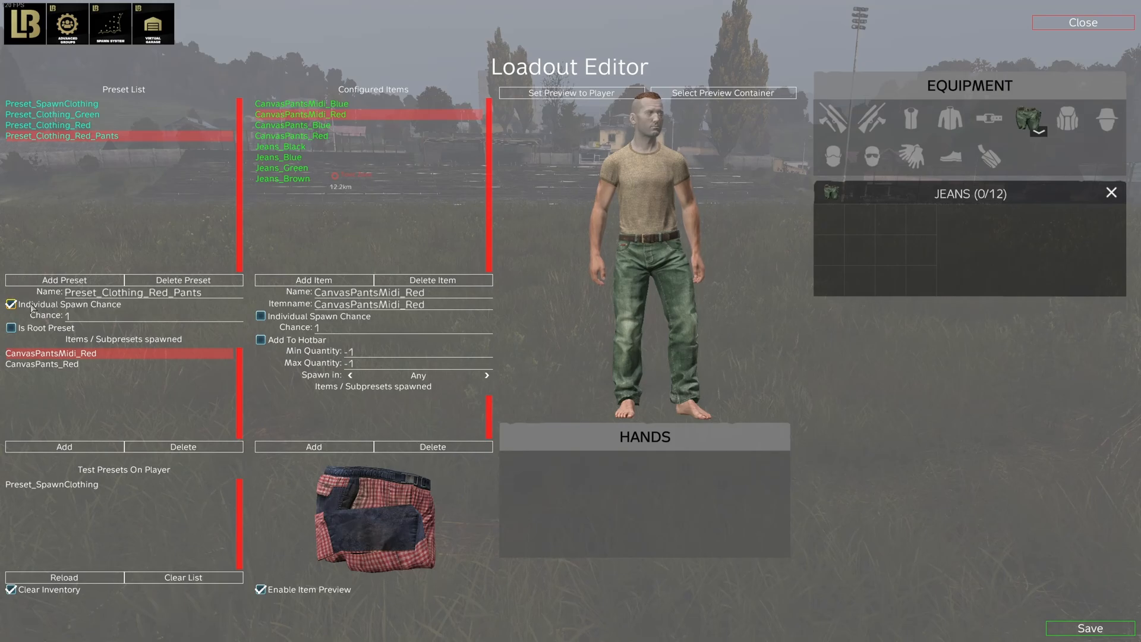
click(53, 125)
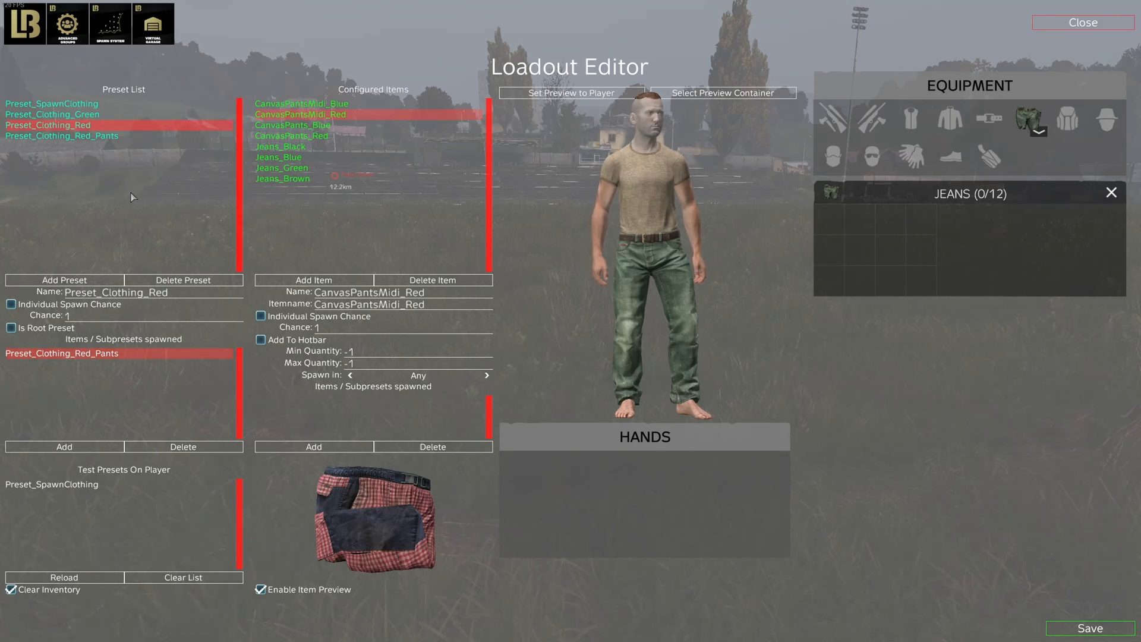
click(93, 136)
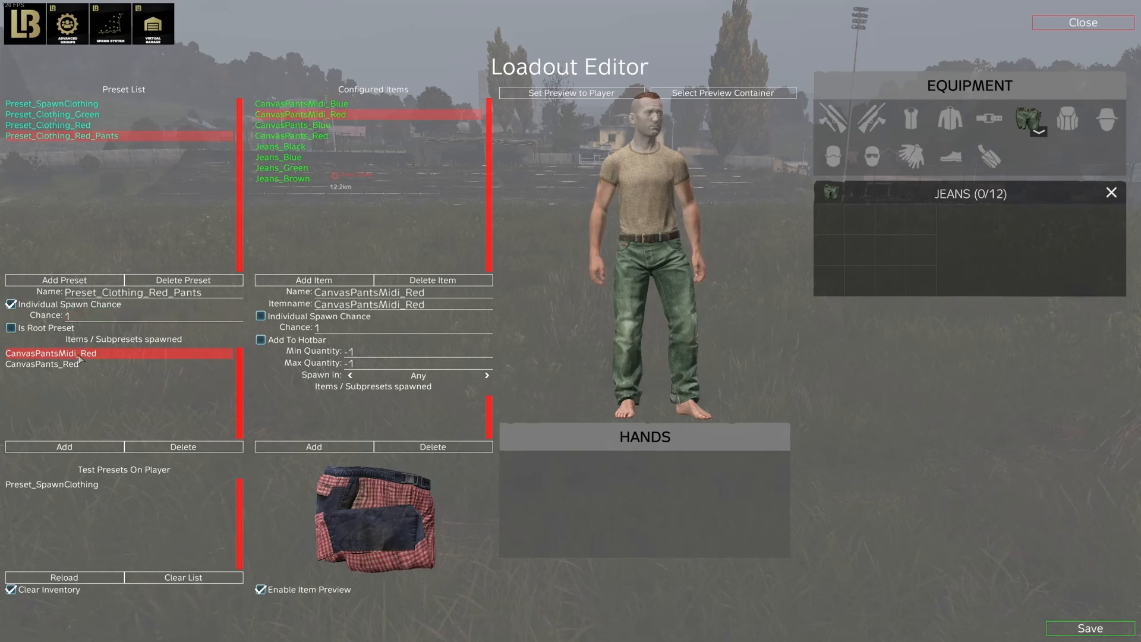
click(81, 365)
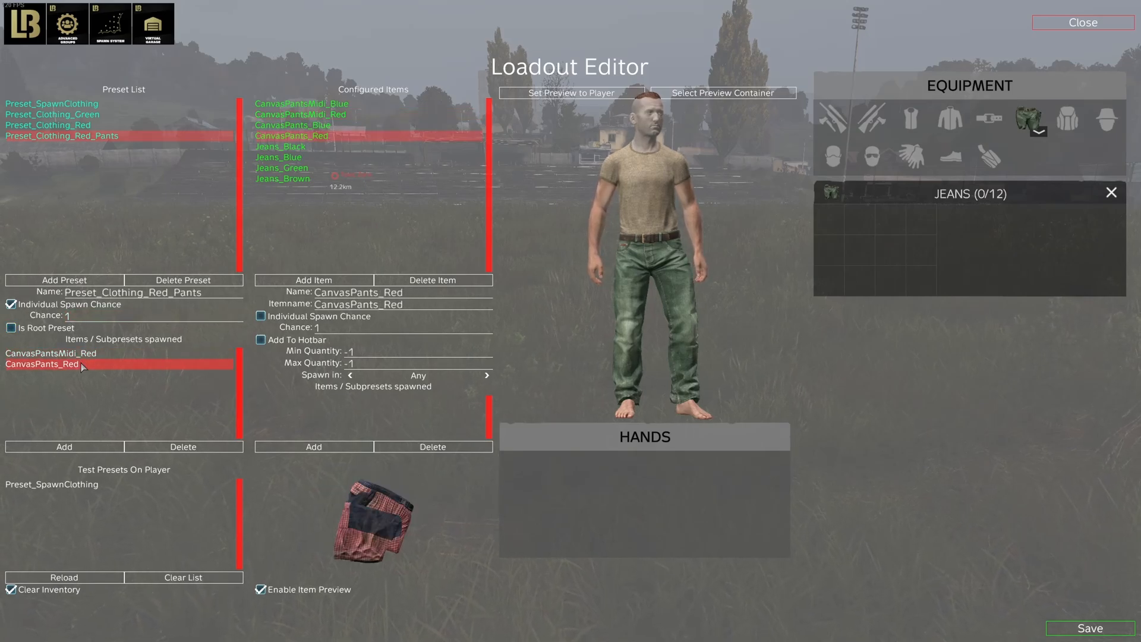
click(80, 354)
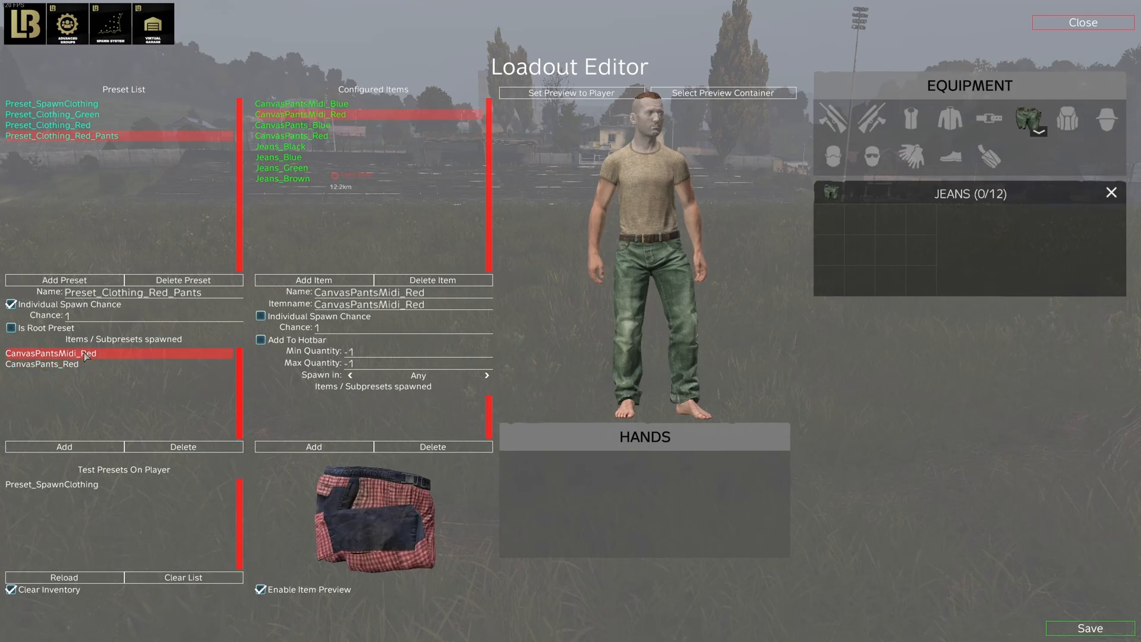
click(86, 363)
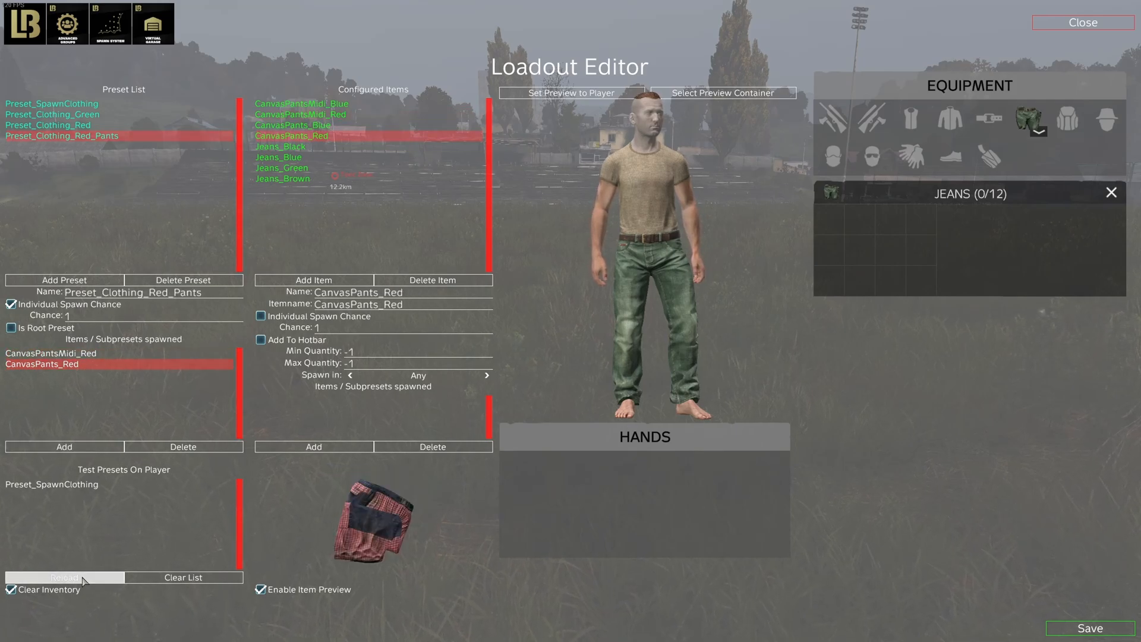
Step: Add Preset_Clothing_Red to the subpresets spawned by Preset_SpawnClothing
click(95, 114)
click(90, 104)
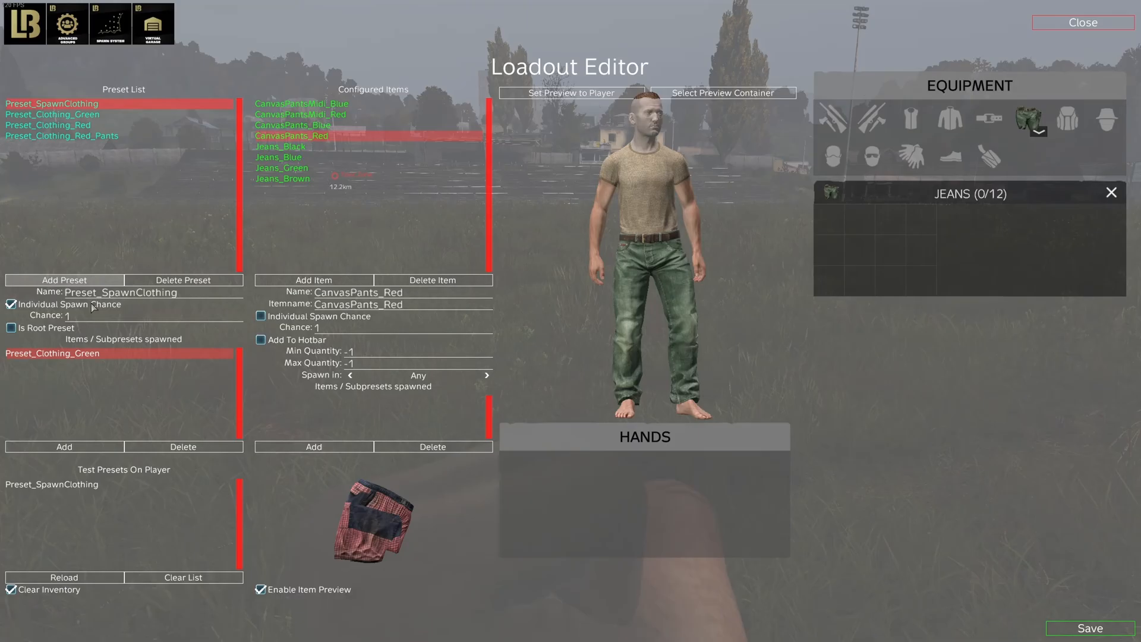
click(91, 448)
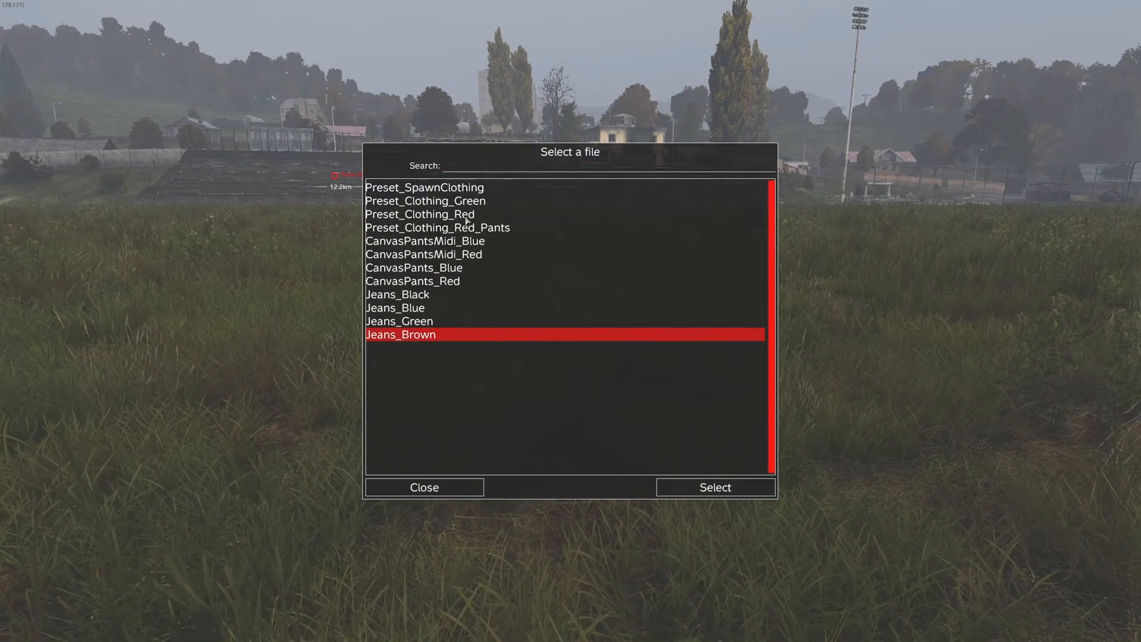
double_click(466, 215)
Step: Reload Preset_SpawnClothing on the test player several times to check which pants spawn
click(99, 578)
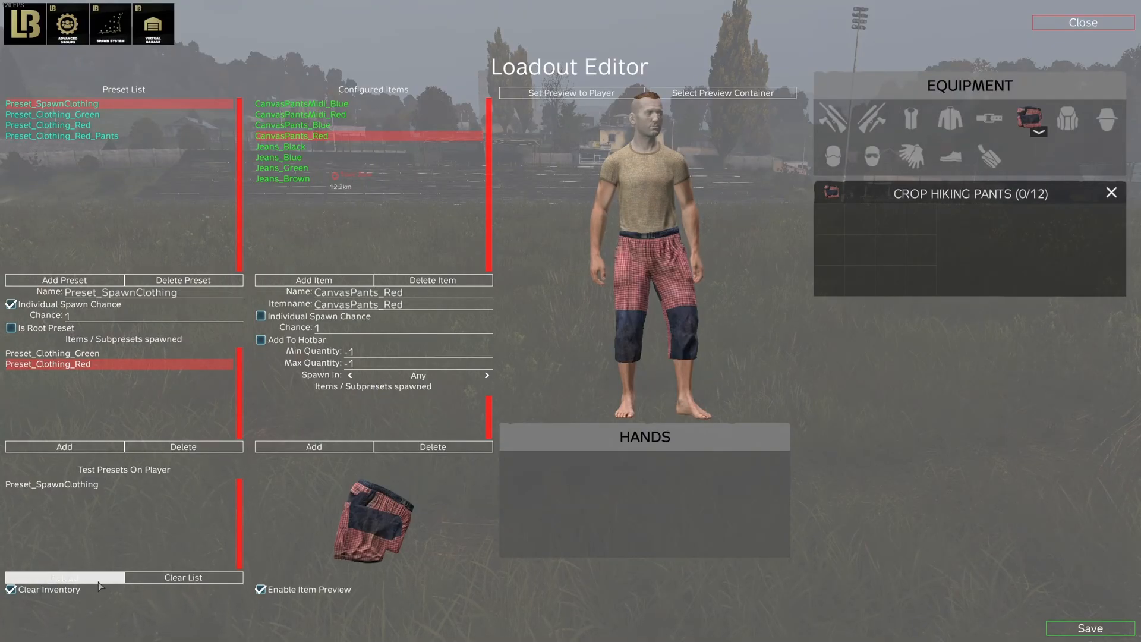
click(98, 579)
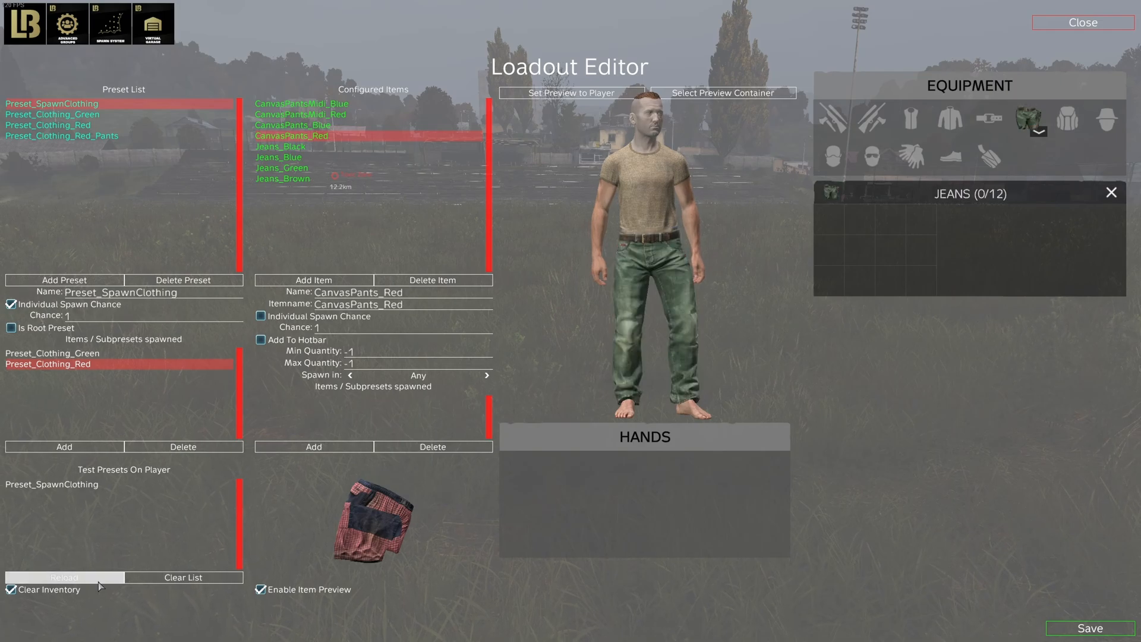
click(98, 581)
click(98, 581)
click(98, 579)
click(98, 579)
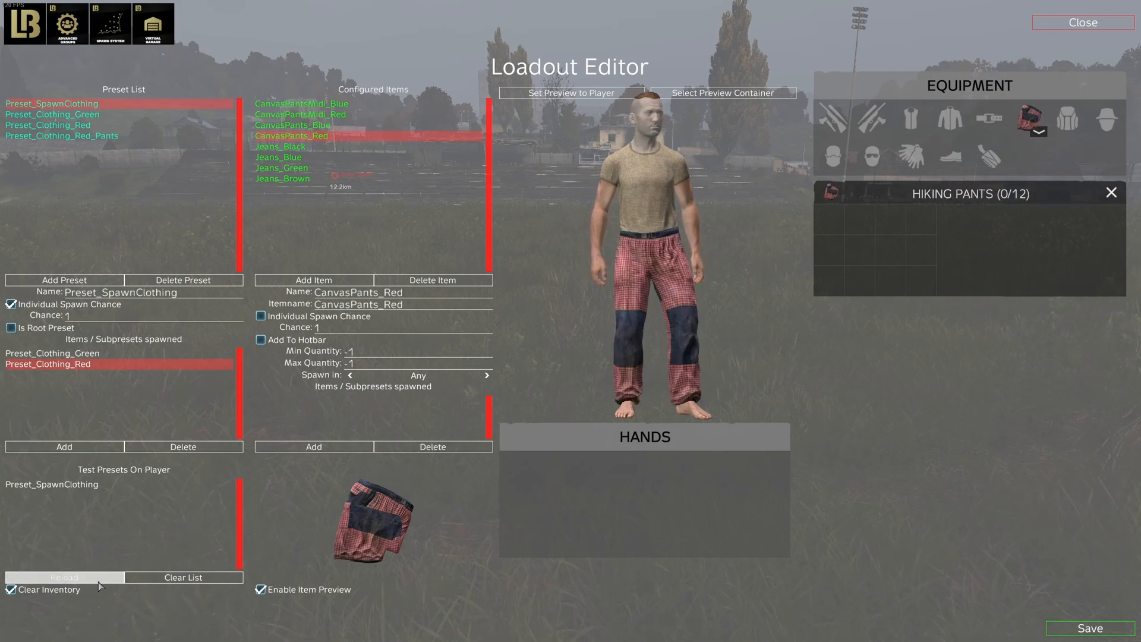
Step: Reload Preset_SpawnClothing on the test player once more
click(98, 581)
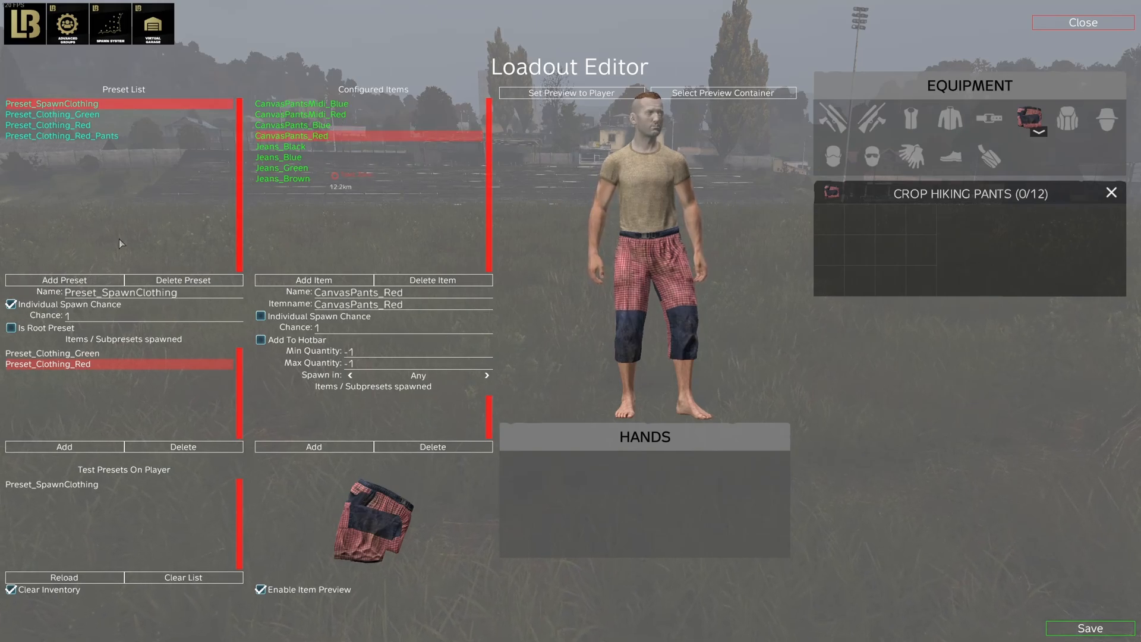
Step: Create a new preset named Preset_Clothing_Blue
click(84, 282)
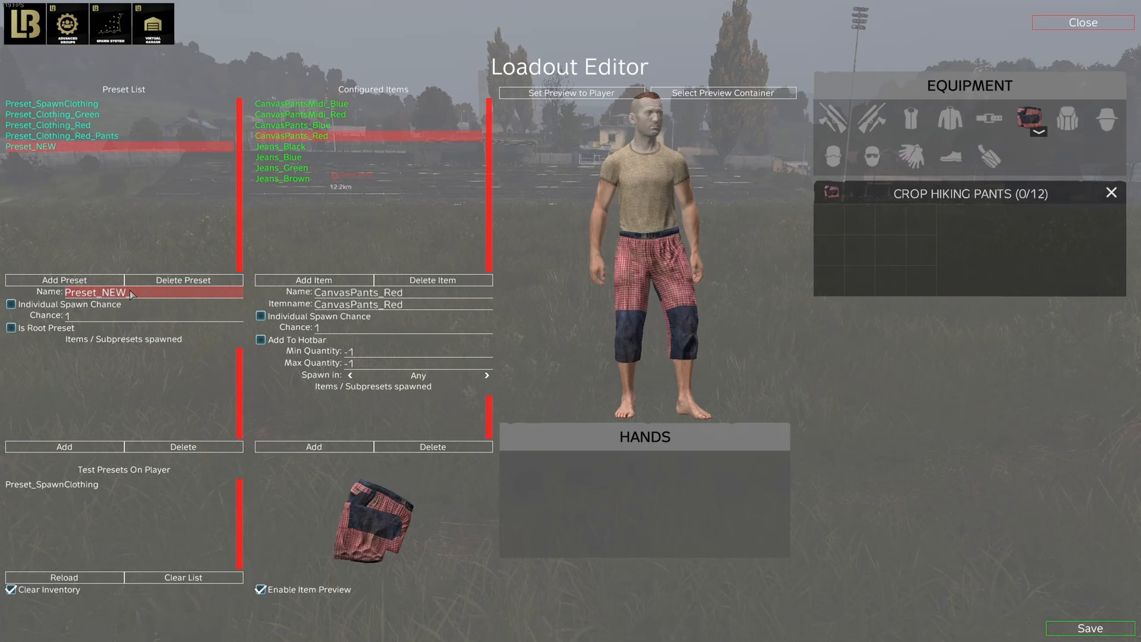
key(BackSpace)
key(BackSpace)
key(BackSpace)
text(Clothing)
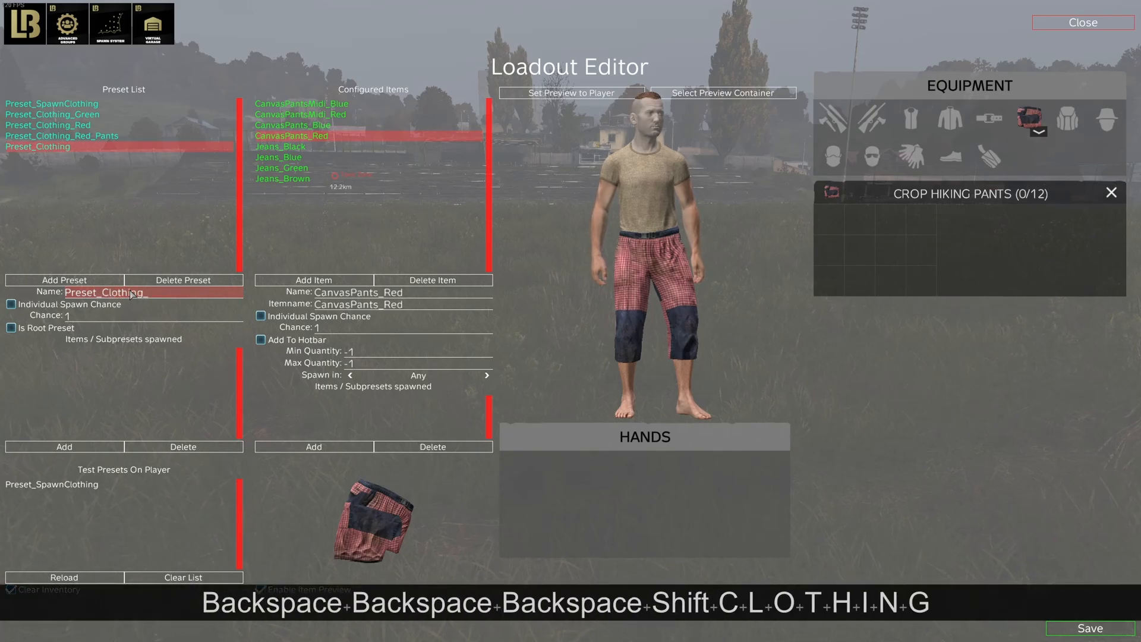
text(_Blue)
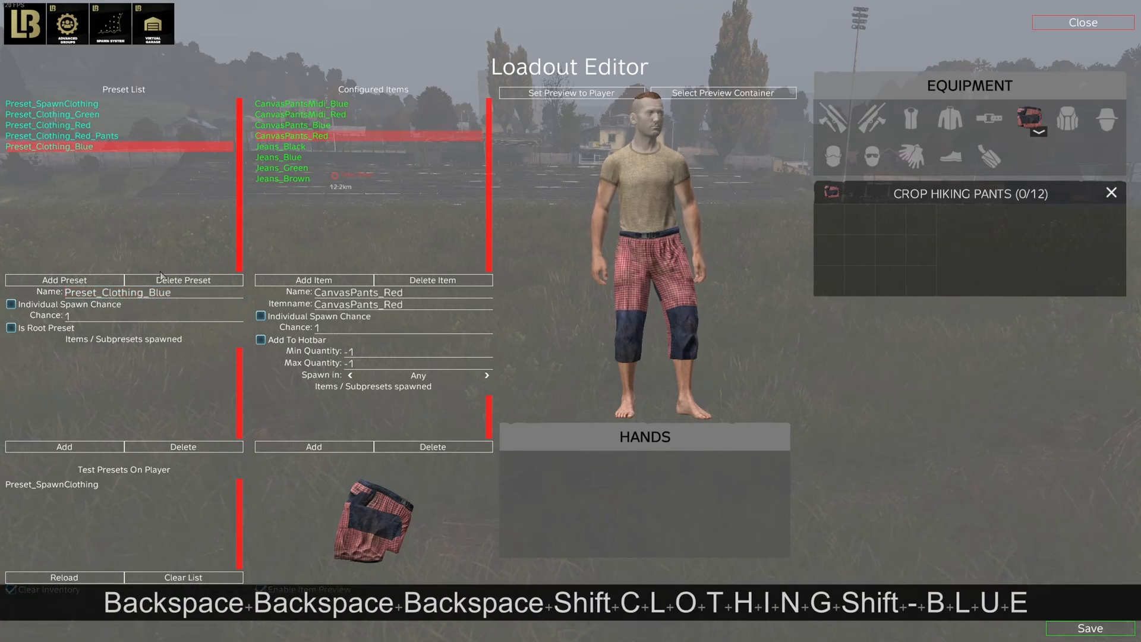
Step: Create another preset named Preset_Clothing_Blue_Pants
click(104, 280)
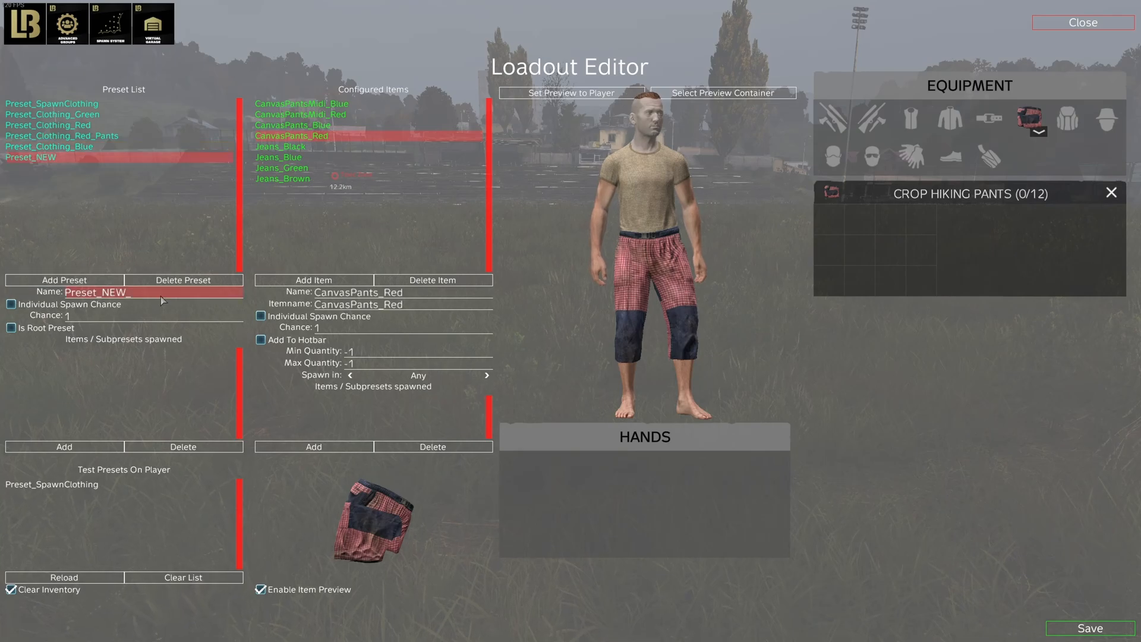
key(BackSpace)
key(BackSpace)
key(BackSpace)
text(Clo)
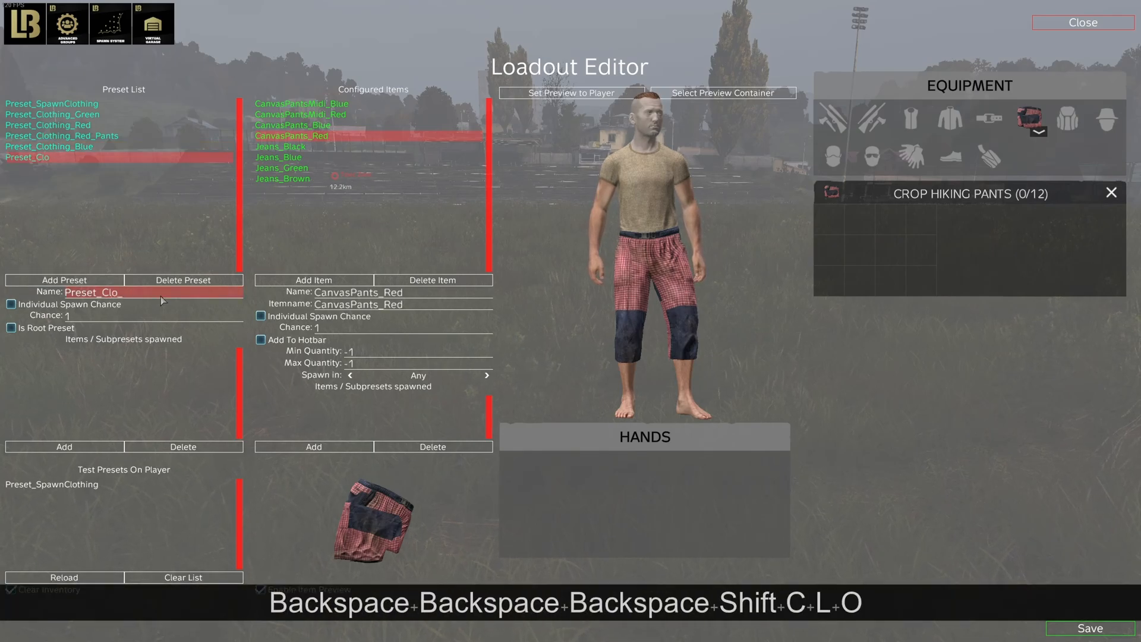
text(thing_Blue_)
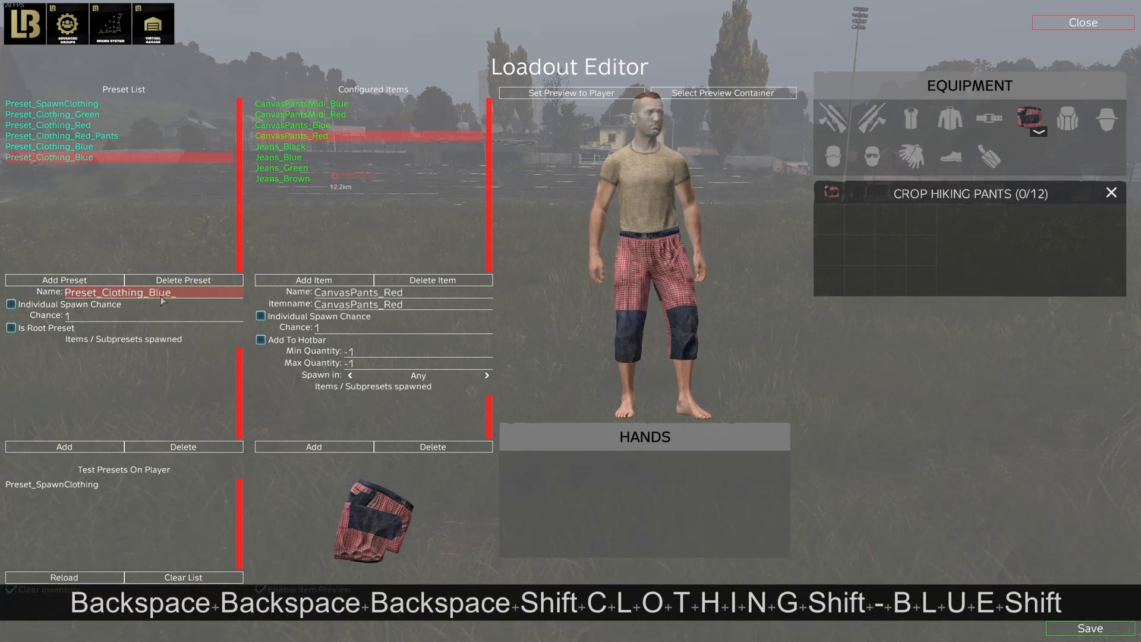
text(Pants)
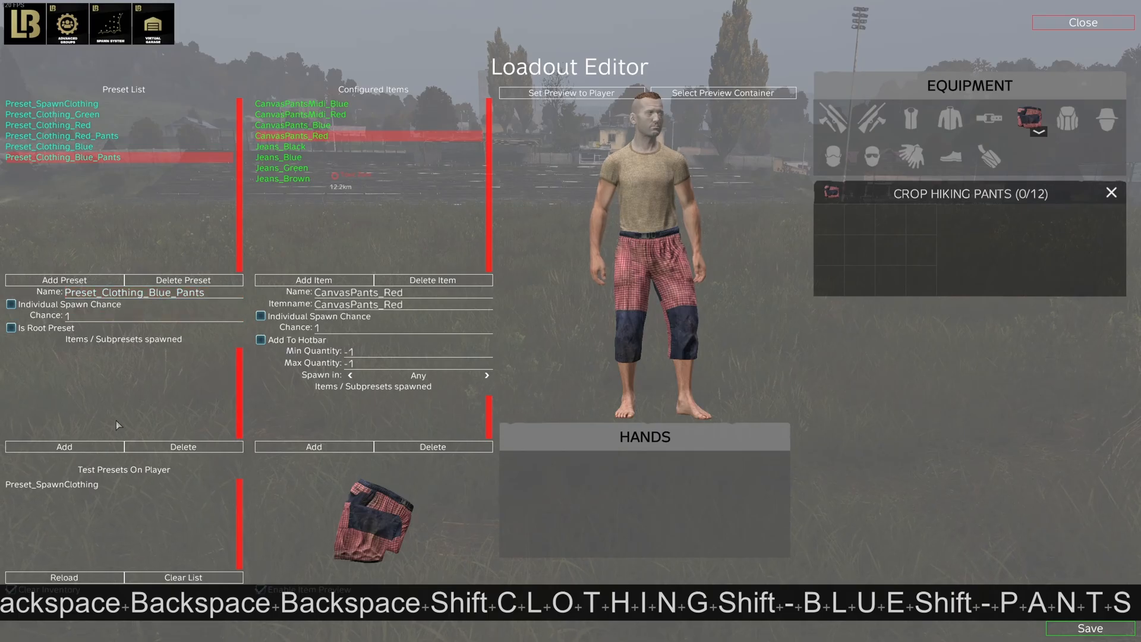
Step: Add CanvasPantsMidi_Blue, CanvasPants_Blue and Jeans_Blue to the items spawned by Preset_Clothing_Blue_Pants and preview each one
click(101, 447)
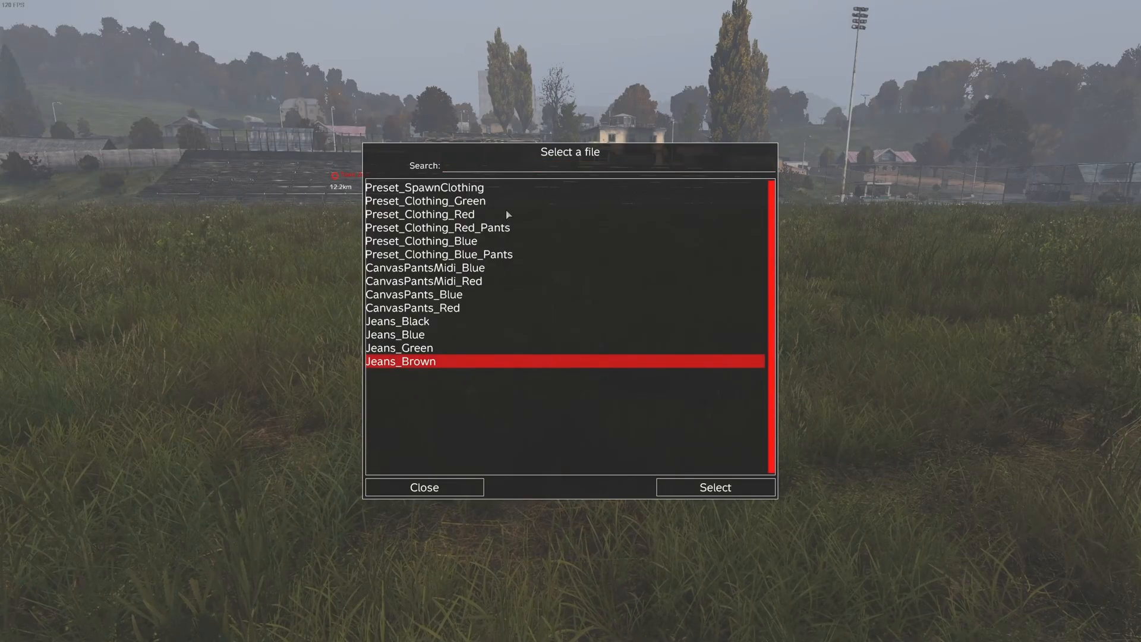
double_click(466, 268)
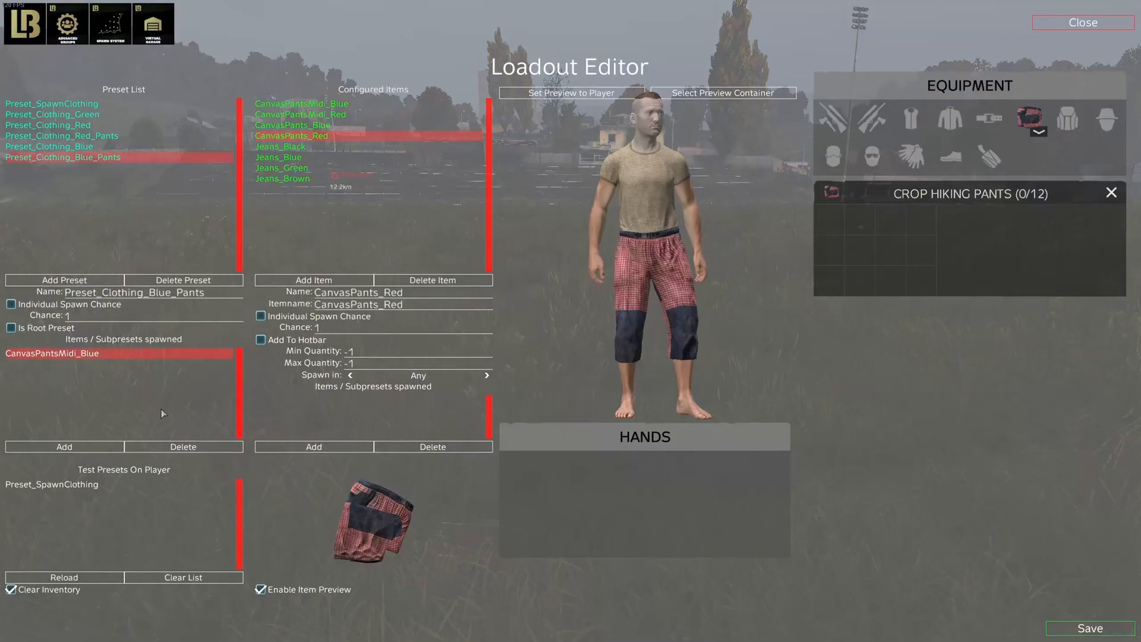
click(109, 446)
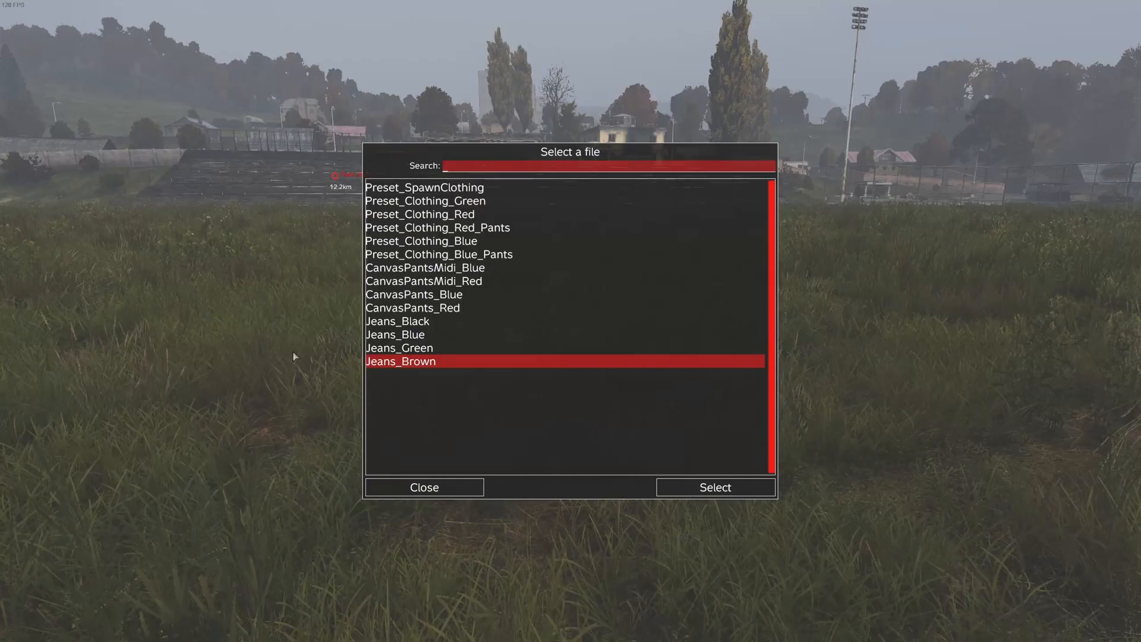
double_click(462, 296)
click(104, 446)
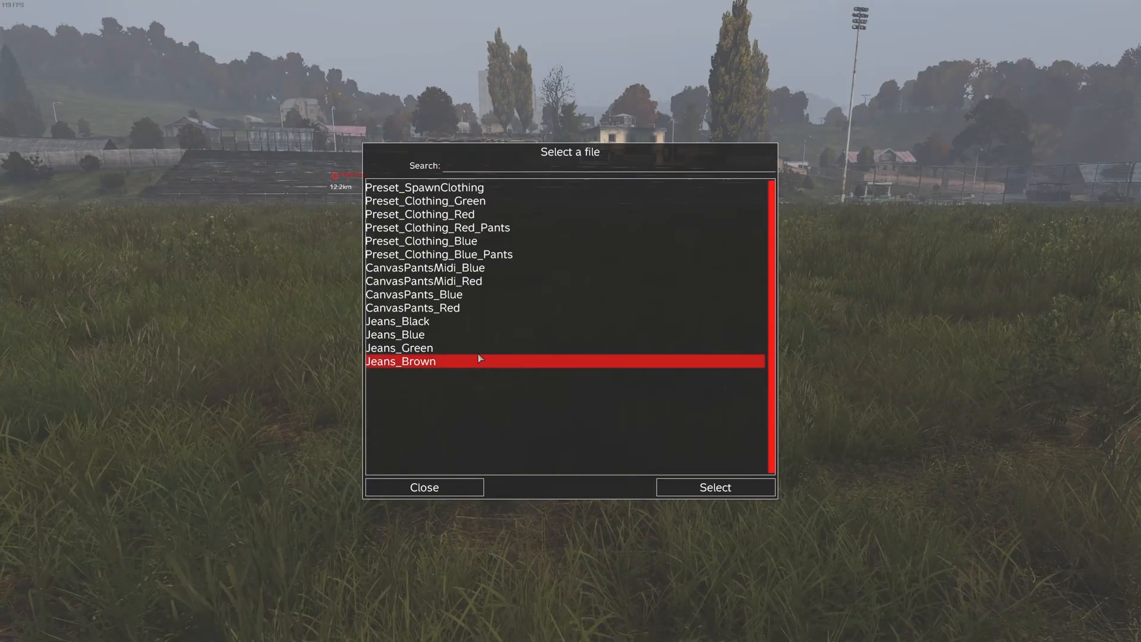
double_click(431, 337)
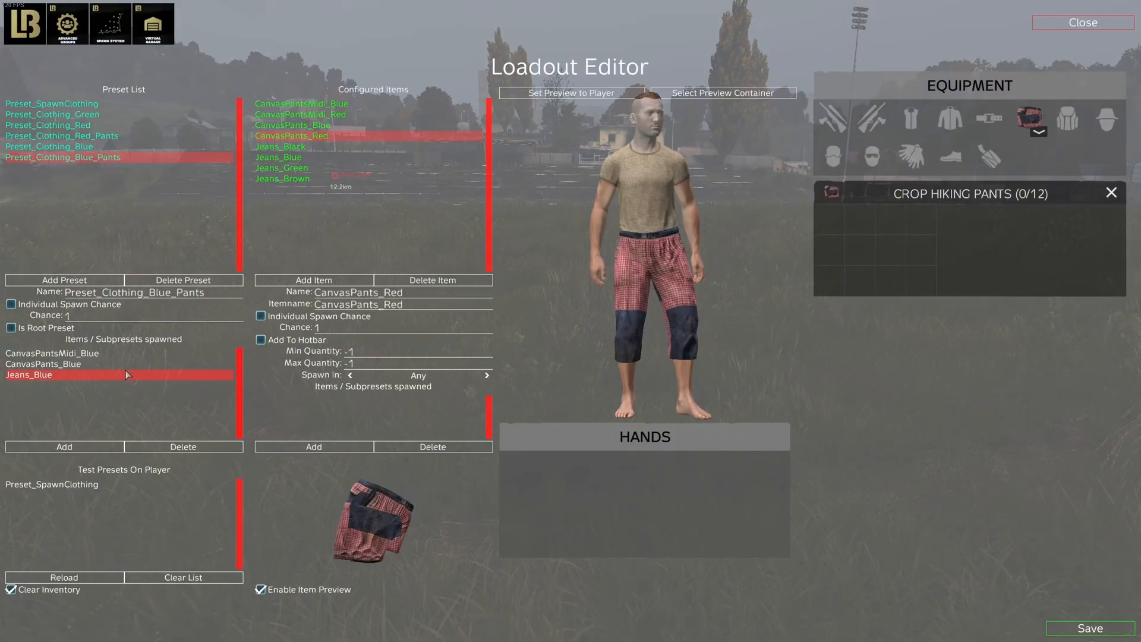
click(127, 374)
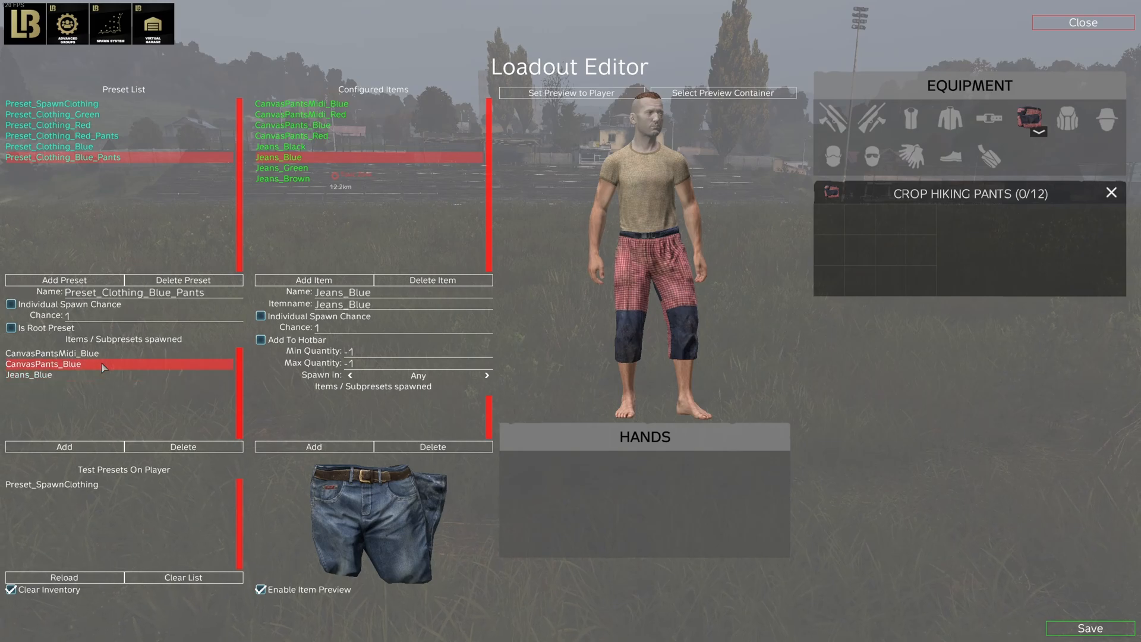
double_click(101, 368)
click(124, 354)
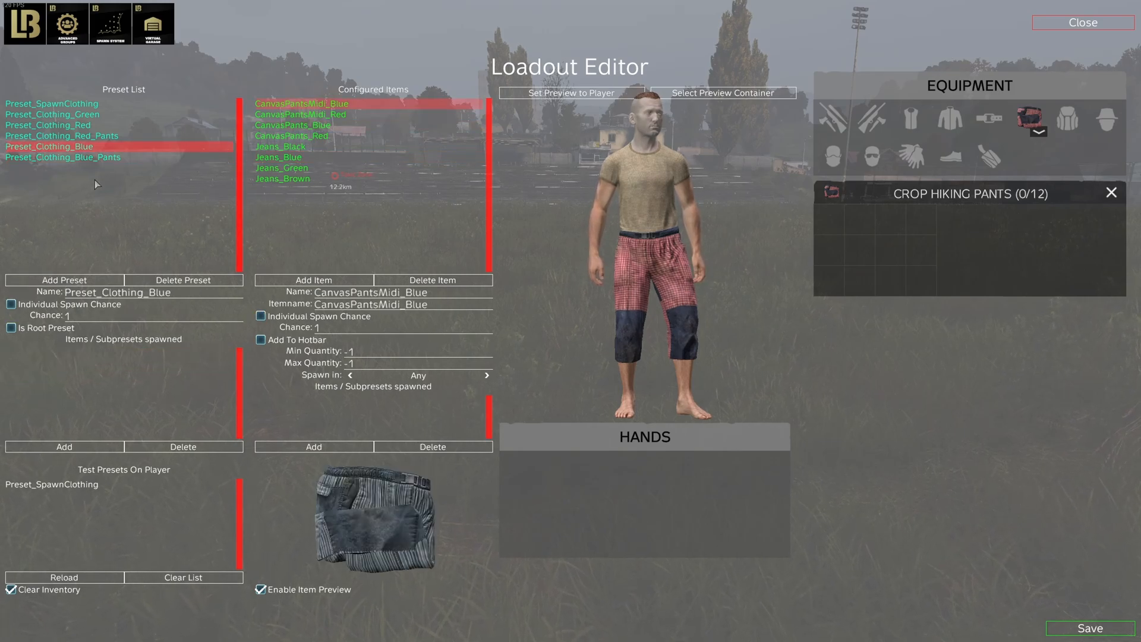
Step: Add Preset_Clothing_Blue_Pants to the subpresets spawned by Preset_Clothing_Blue and enable Individual Spawn Chance for Preset_Clothing_Blue_Pants
click(63, 447)
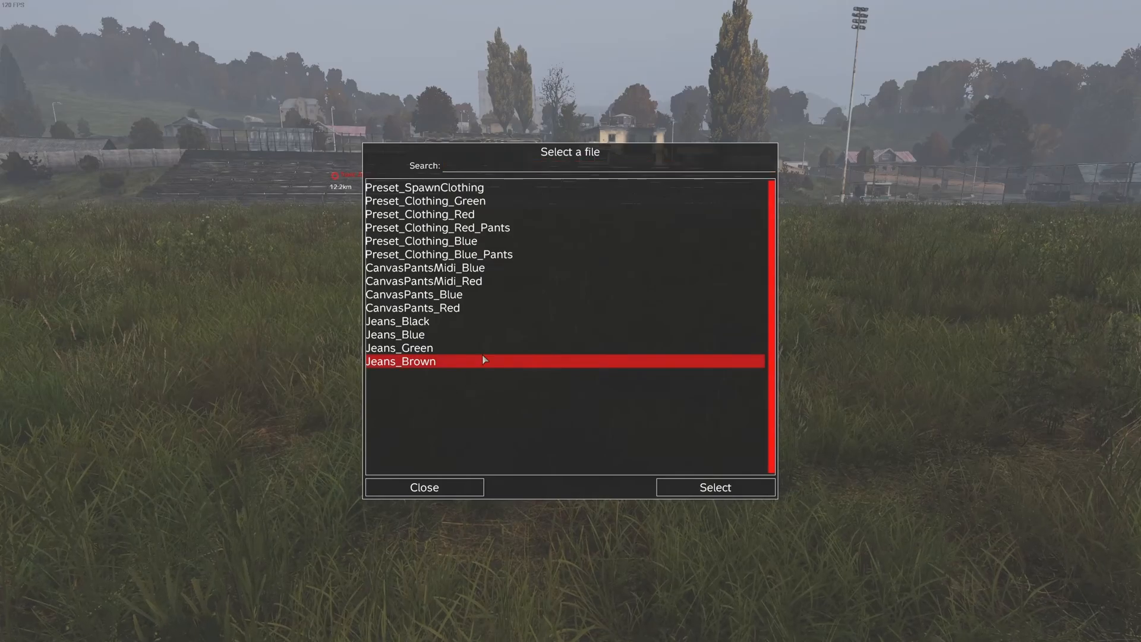
double_click(498, 256)
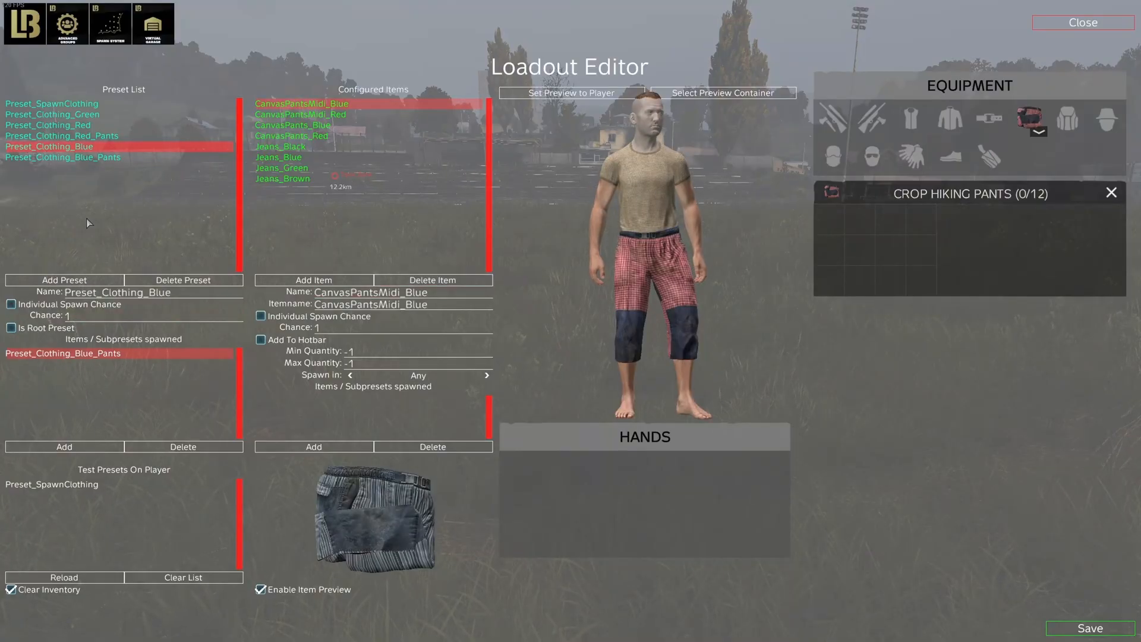
click(63, 157)
click(11, 303)
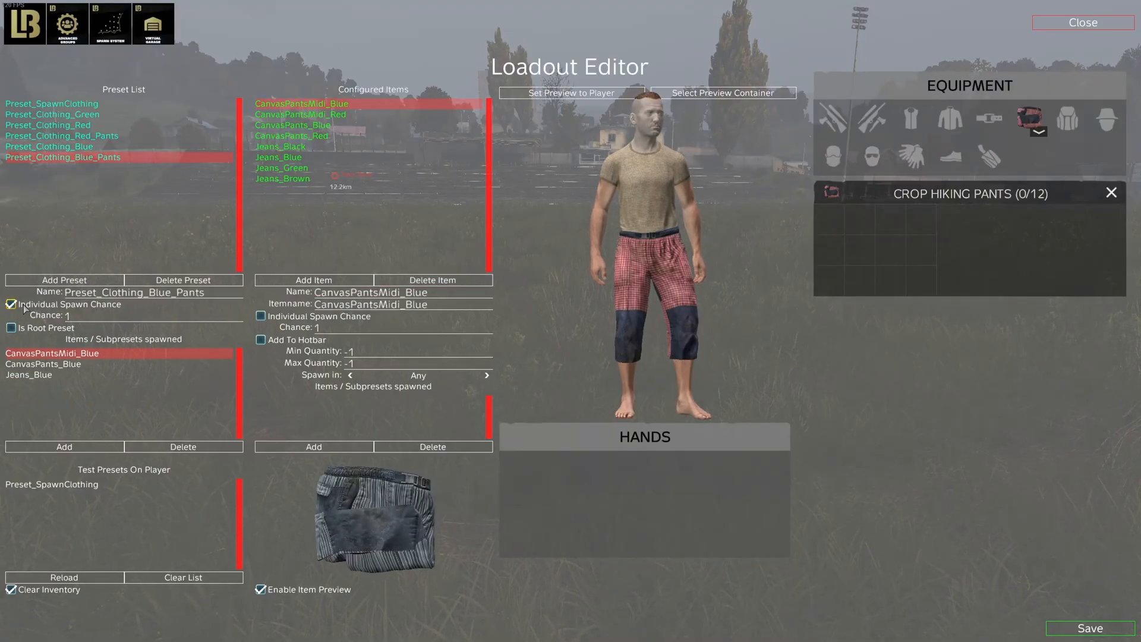
Step: Add Preset_Clothing_Blue to the subpresets spawned by Preset_SpawnClothing
click(125, 125)
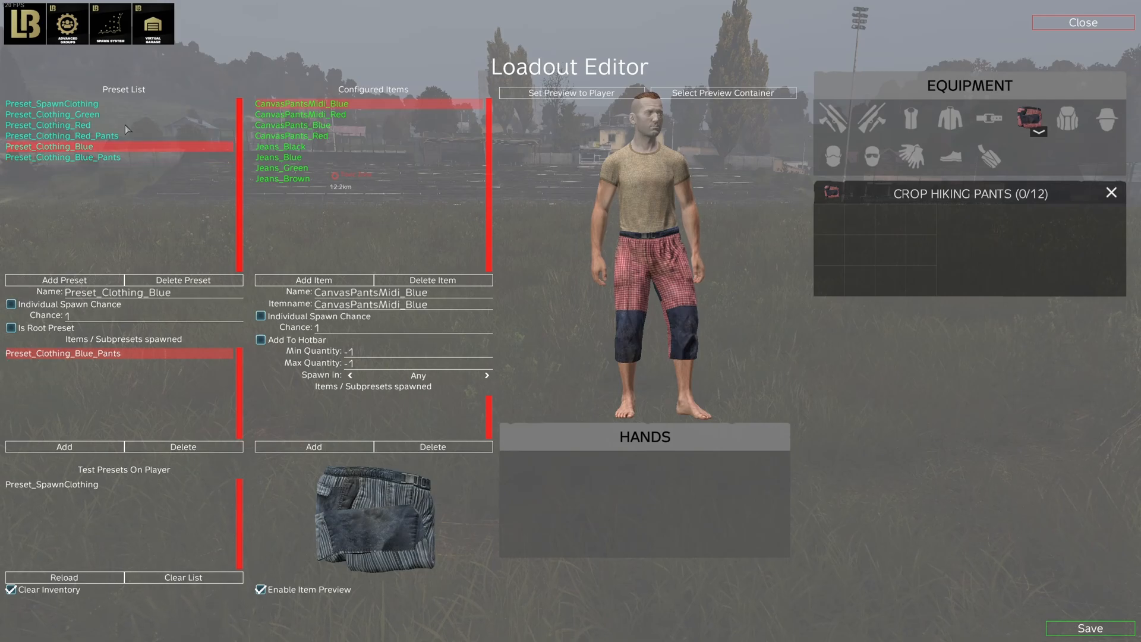
click(109, 105)
click(80, 449)
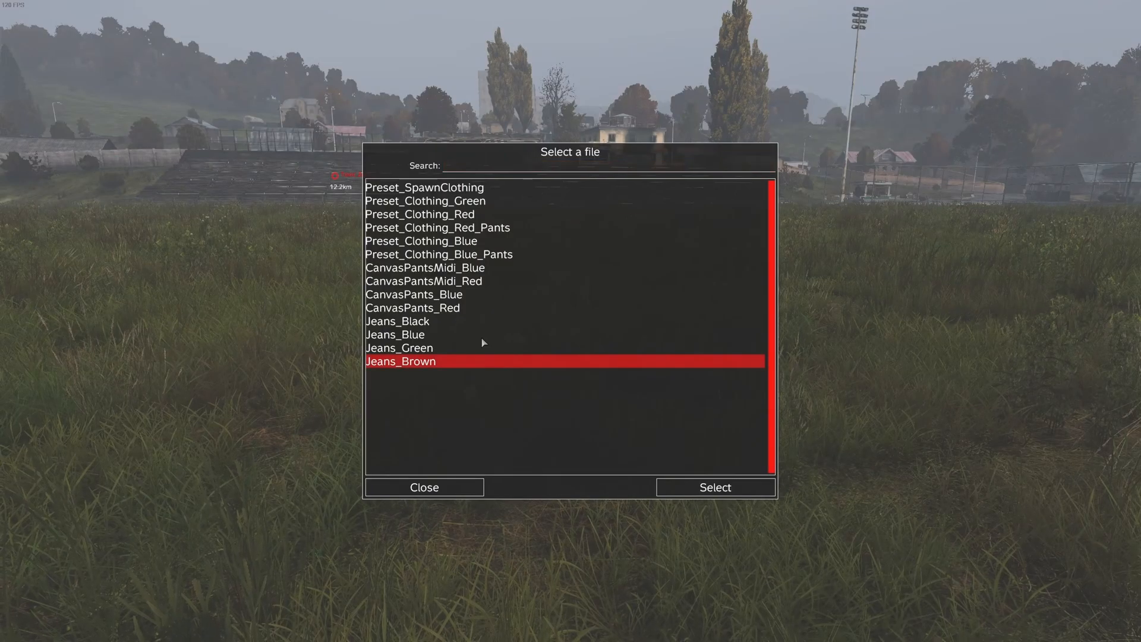
click(424, 487)
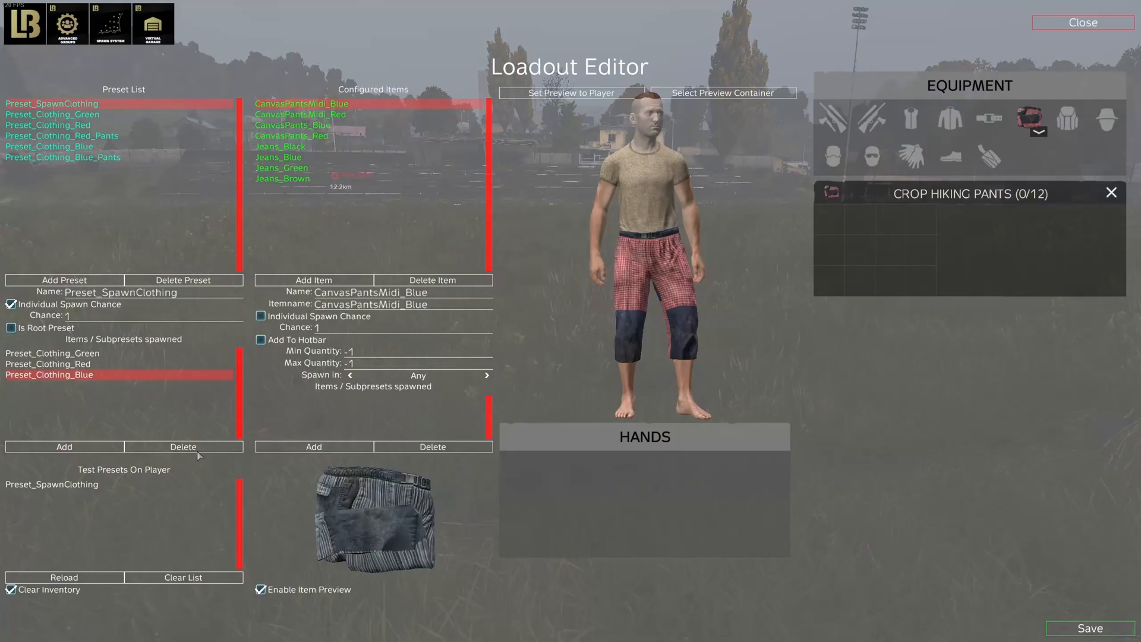
Step: Reload Preset_SpawnClothing on the test player repeatedly to check which red, green or blue pants spawn
click(98, 578)
click(98, 577)
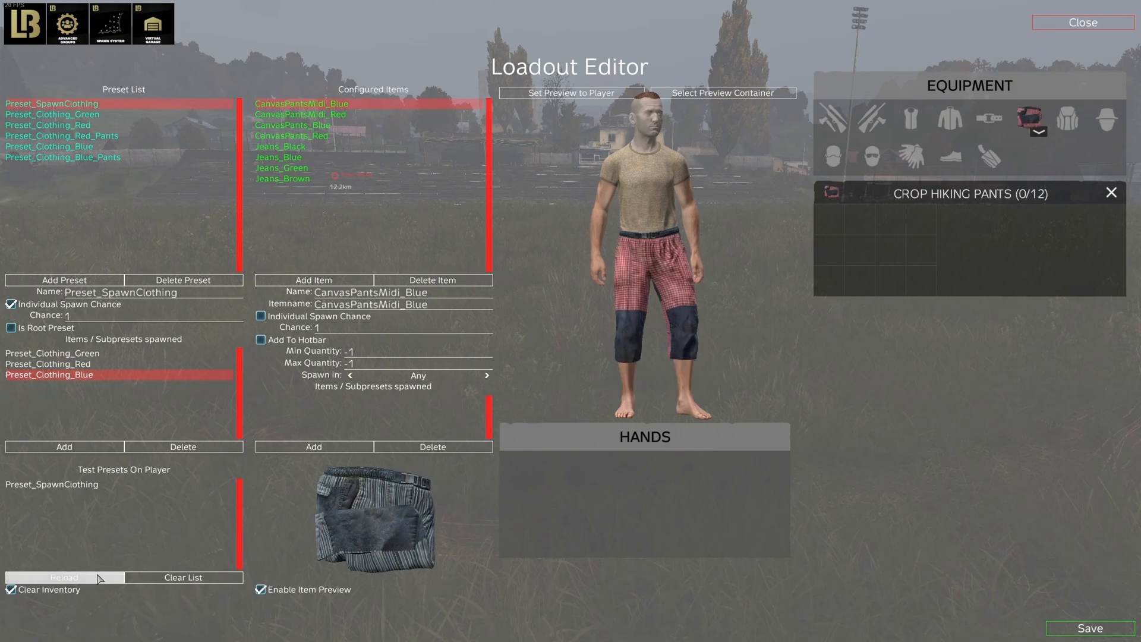
click(98, 577)
click(100, 579)
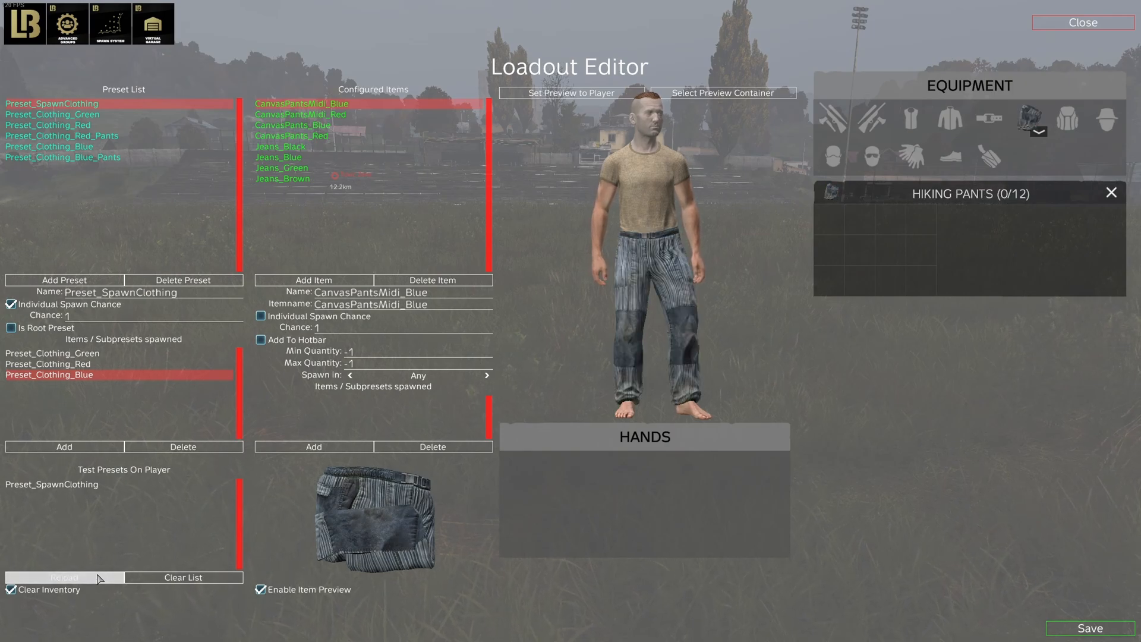
click(100, 579)
click(98, 577)
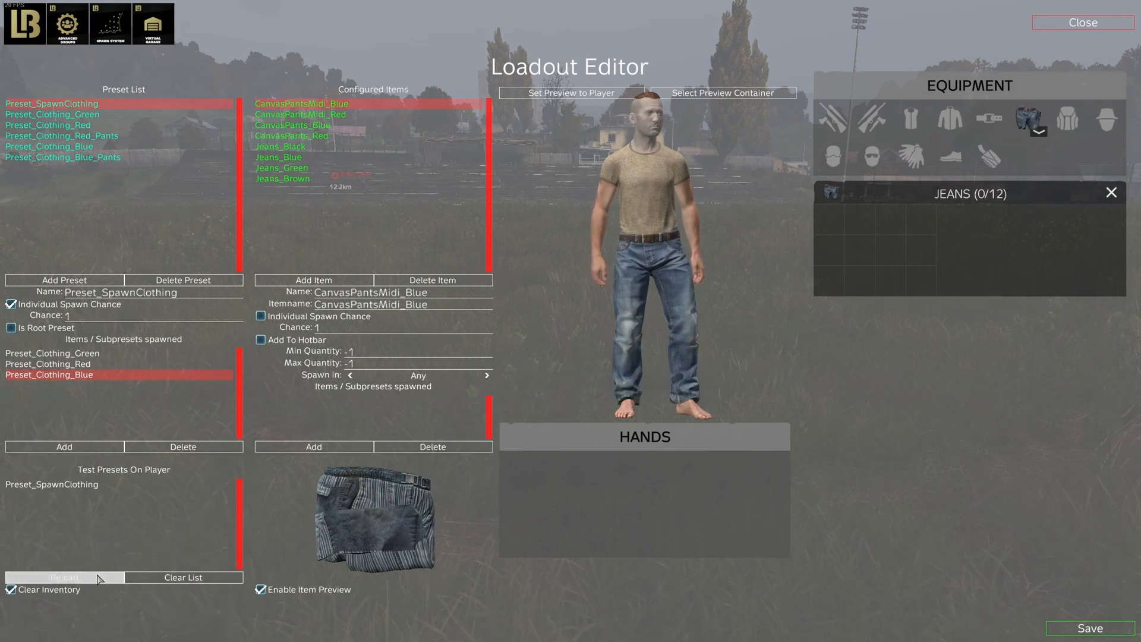
click(77, 578)
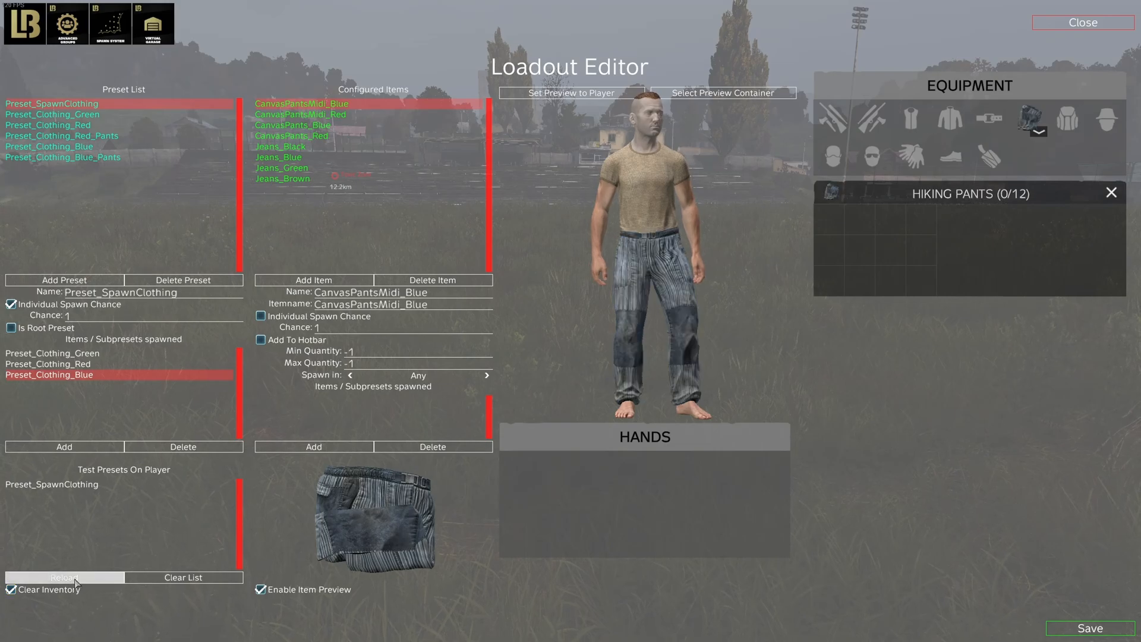
click(77, 577)
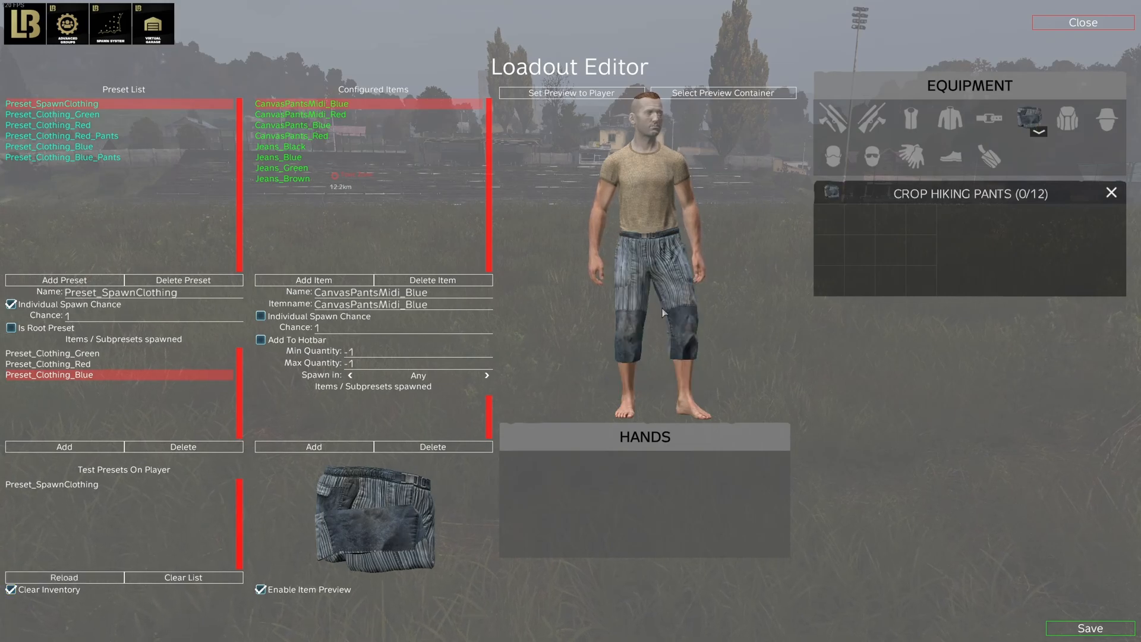
mouse_move(655, 335)
mouse_down()
mouse_move(594, 345)
mouse_move(661, 342)
mouse_up()
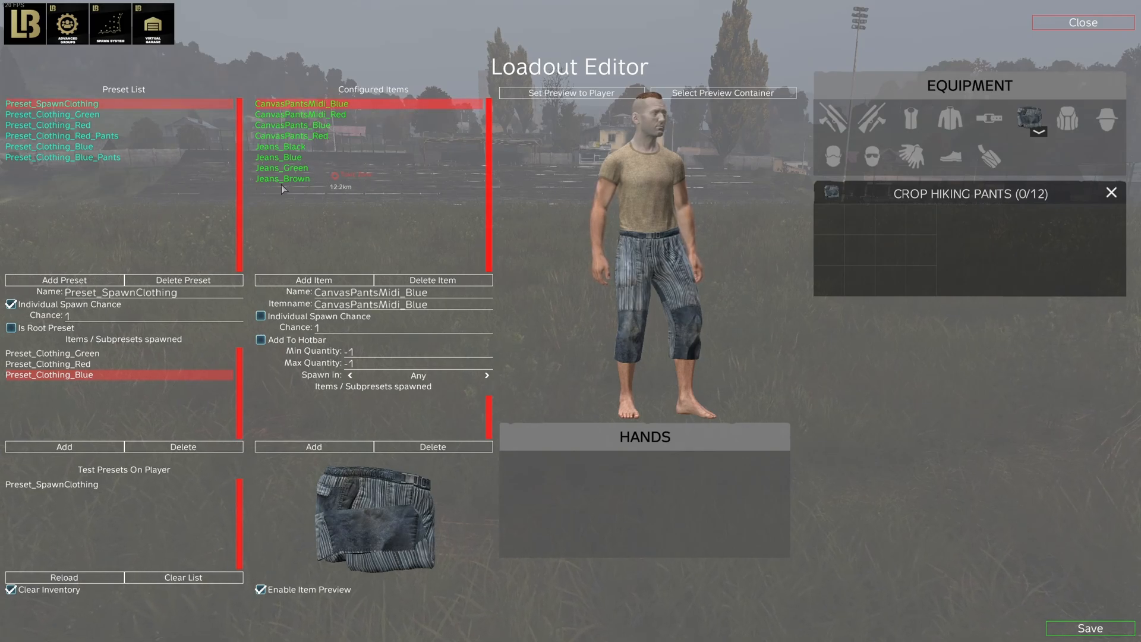
Step: Check the settings of the Jeans_Black item and create a new preset named Preset_Clothing_Black
click(302, 148)
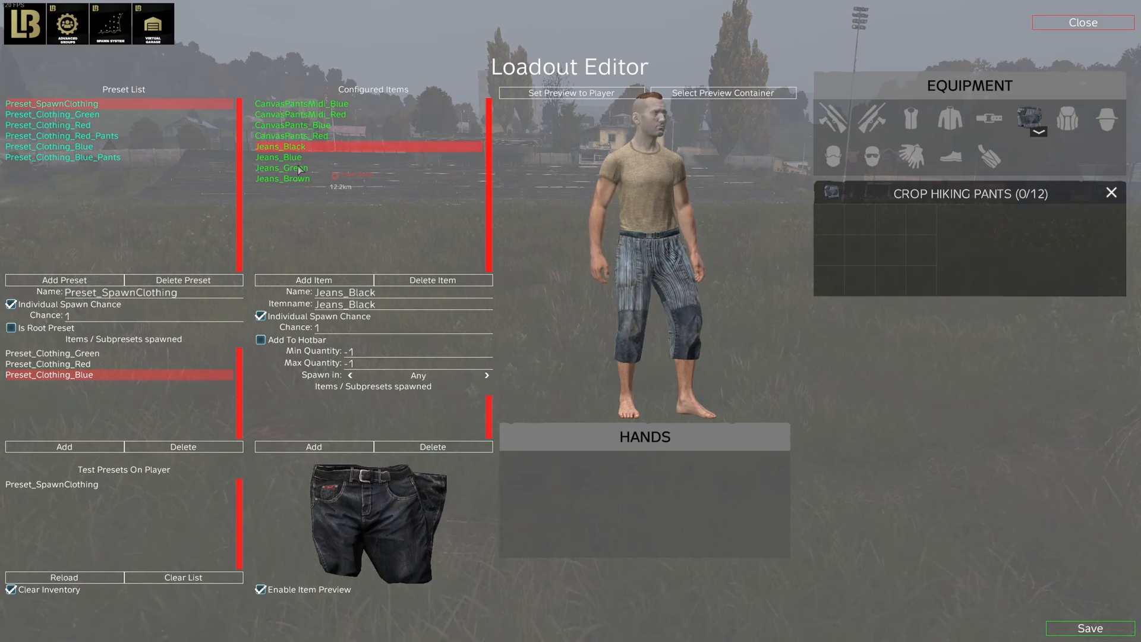
click(95, 281)
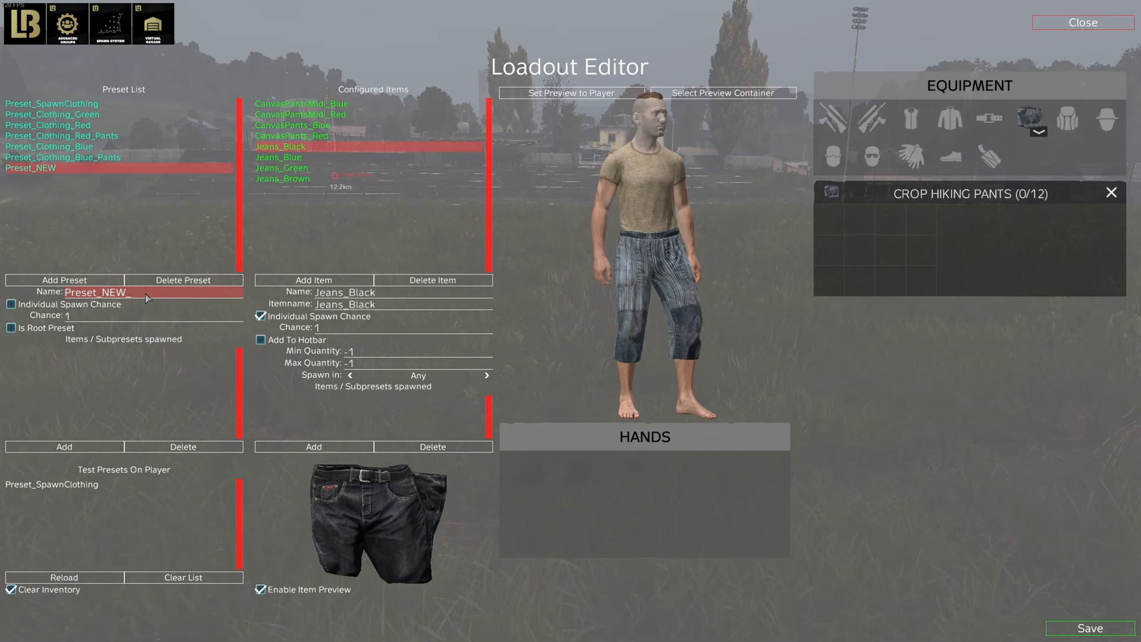
key(BackSpace)
key(BackSpace)
key(BackSpace)
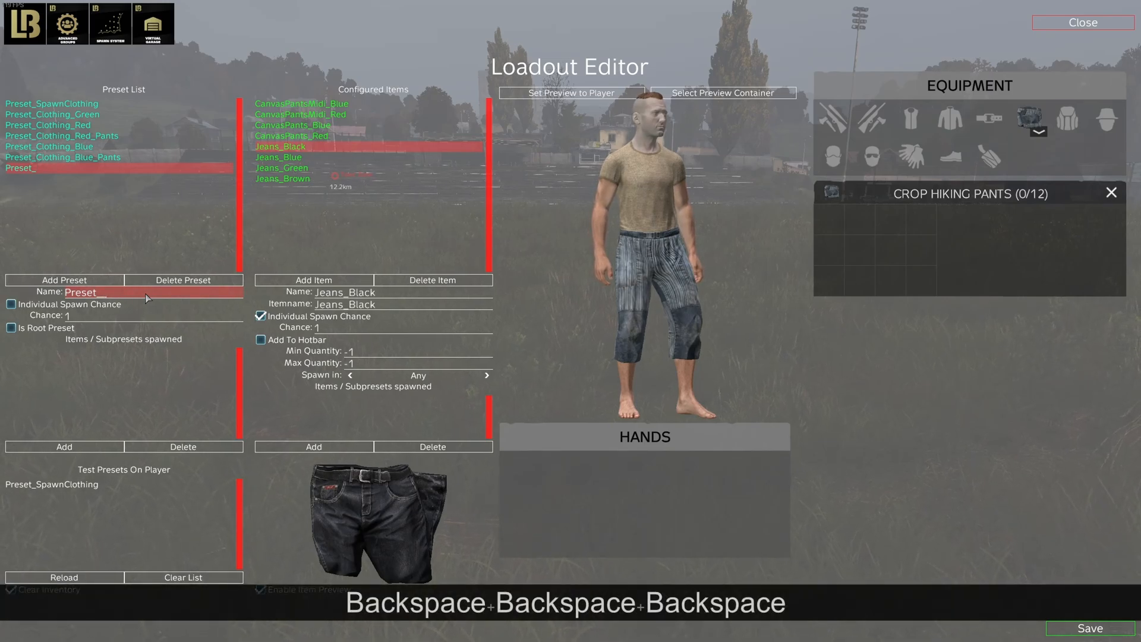
text(Clothing_B)
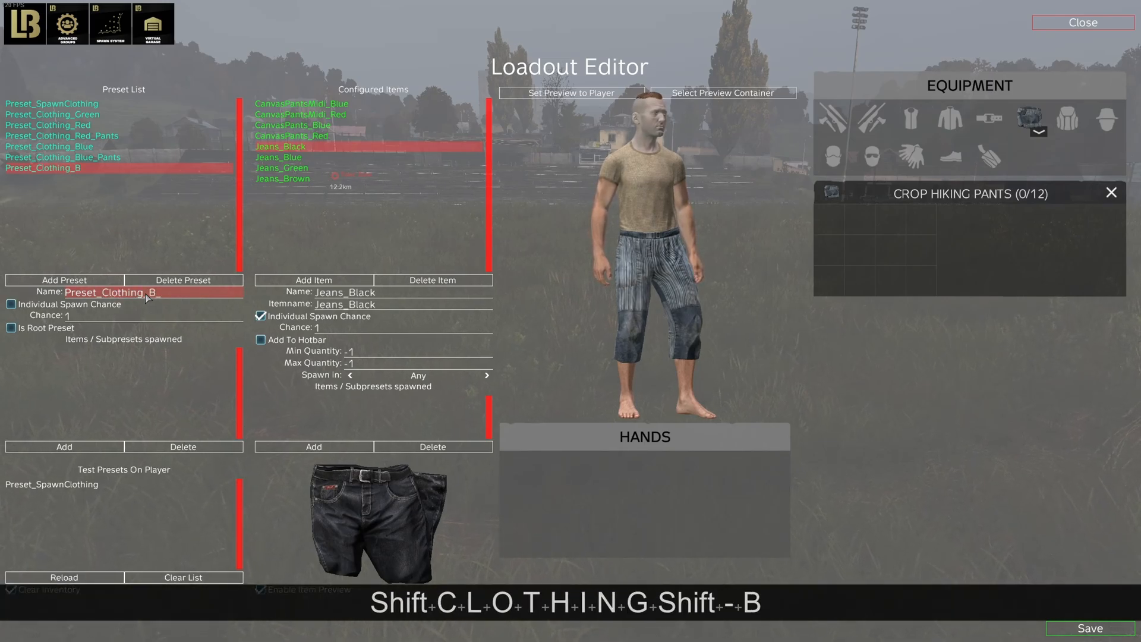
text(lack)
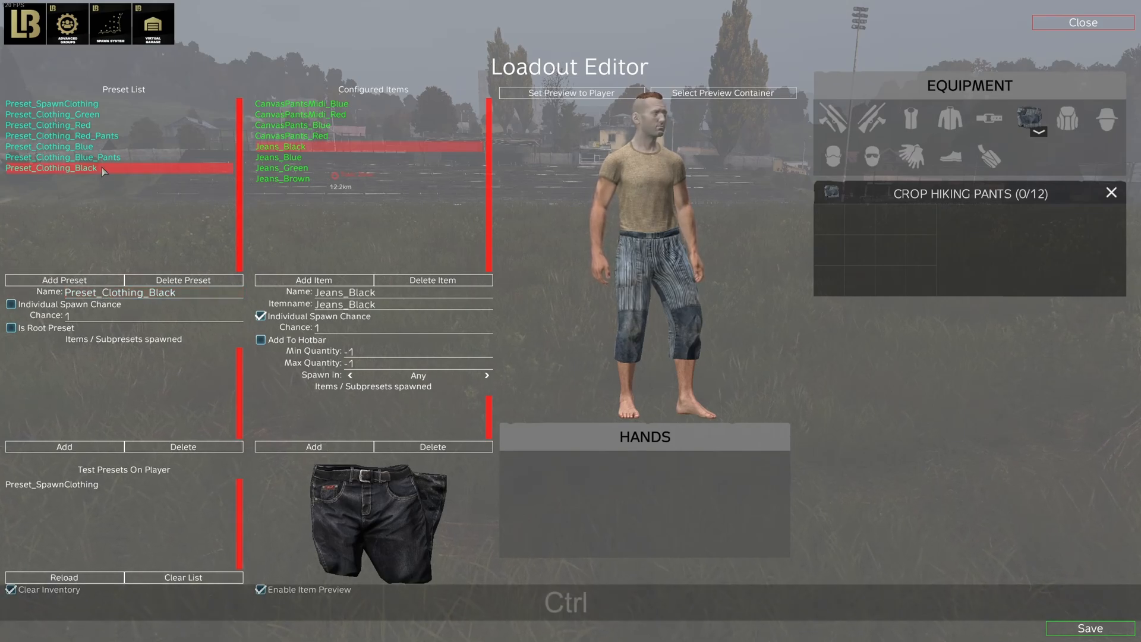
Step: Duplicate Preset_Clothing_Black and rename the copy as Preset_Clothing_Brown
key(ctrl+d)
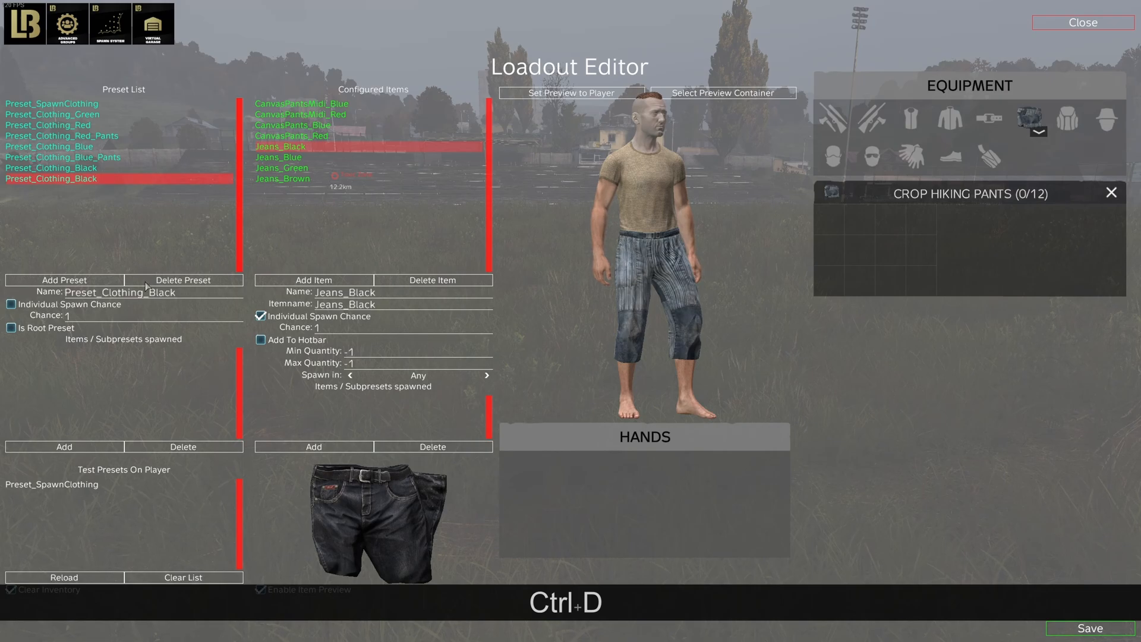
click(189, 294)
key(BackSpace)
key(BackSpace)
key(BackSpace)
key(BackSpace)
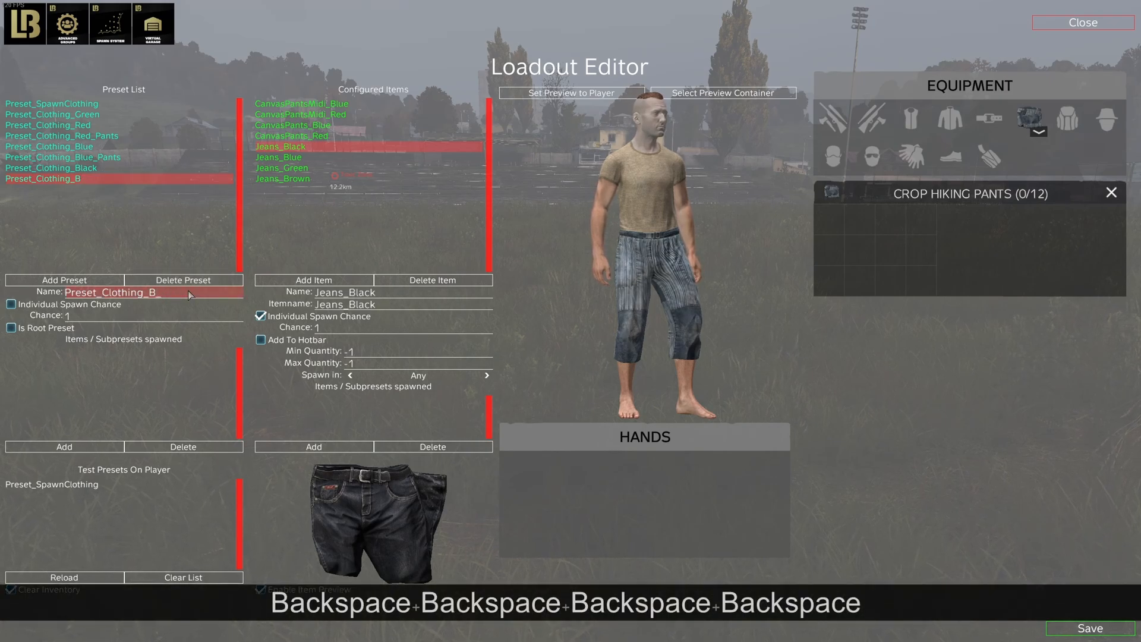
key(BackSpace)
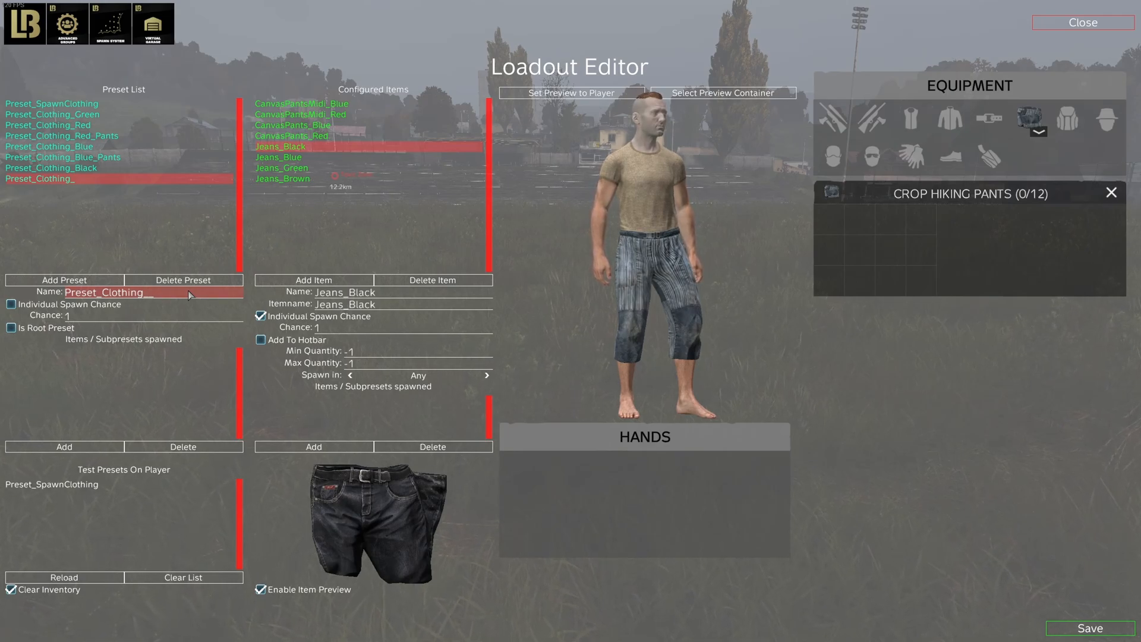
text(Brown)
Step: Add the Jeans_Brown item to the items spawned by Preset_Clothing_Brown
click(87, 453)
click(100, 442)
double_click(455, 386)
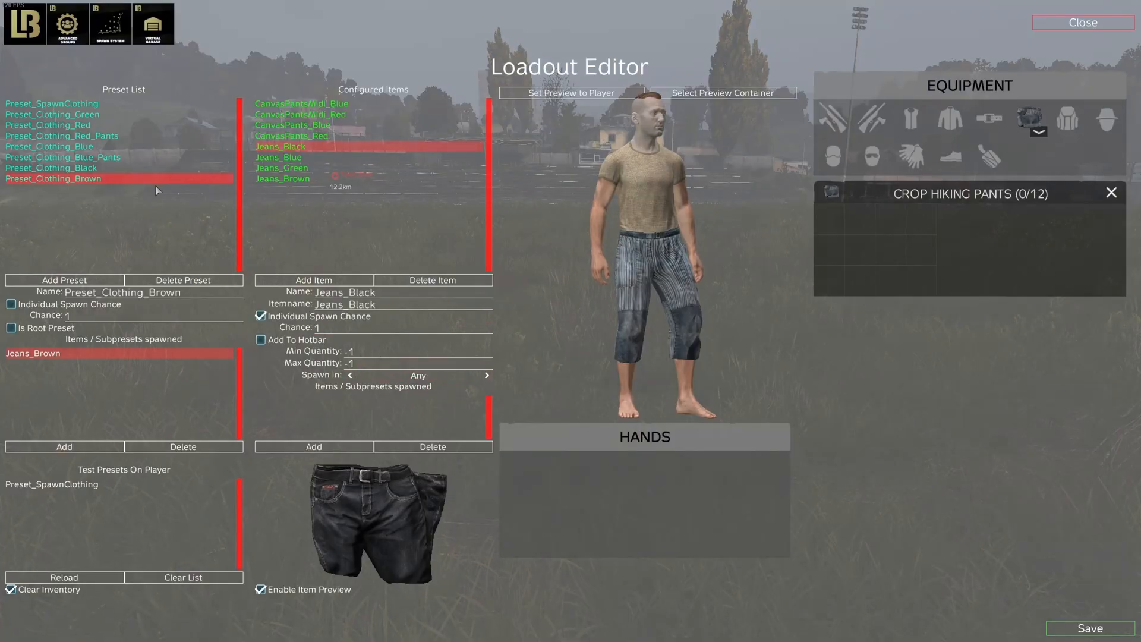
Step: Add Jeans_Black to Preset_Clothing_Black, and add Preset_Clothing_Black and Preset_Clothing_Brown to the subpresets spawned by Preset_SpawnClothing
click(75, 446)
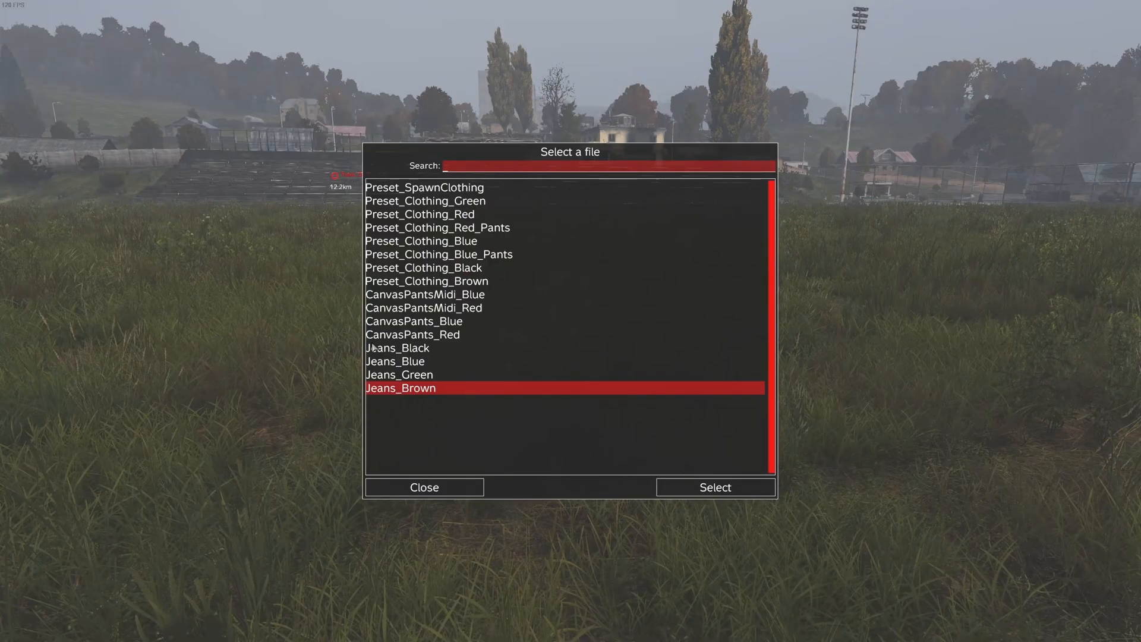
double_click(452, 387)
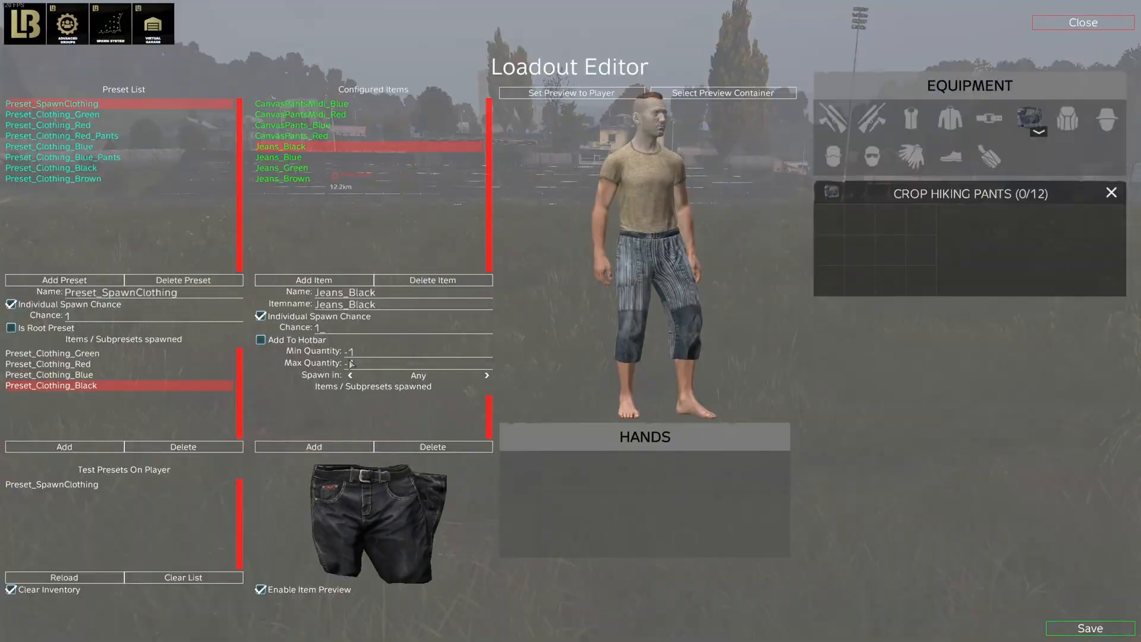
click(87, 450)
double_click(479, 282)
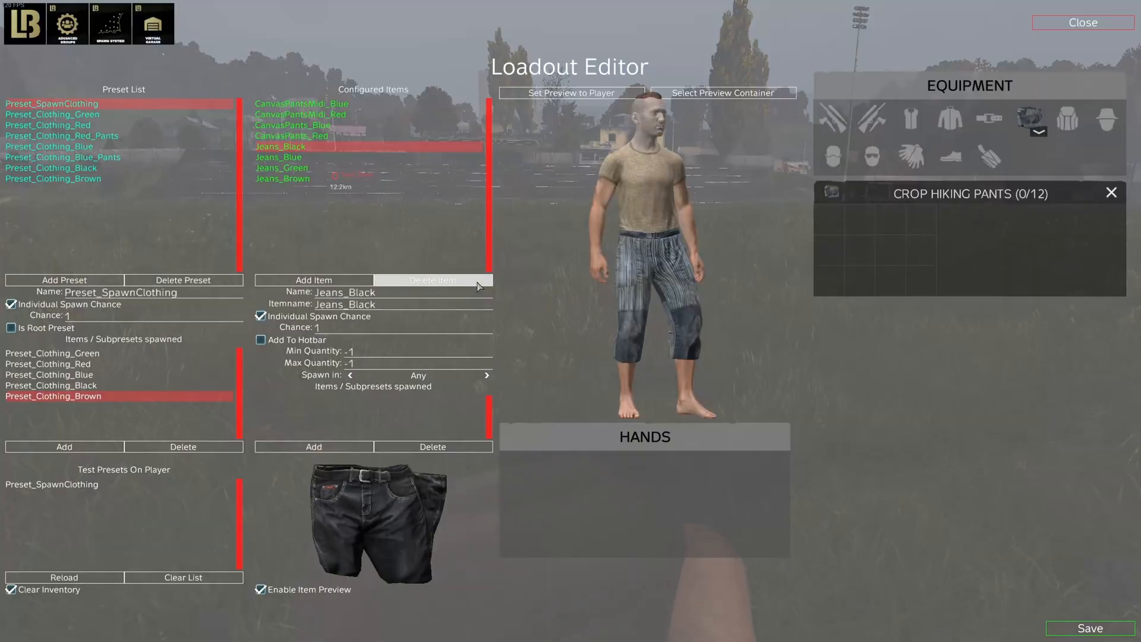
Step: Reload Preset_SpawnClothing on the test player repeatedly to check which colours of pants spawn, including black and brown
click(100, 577)
click(100, 578)
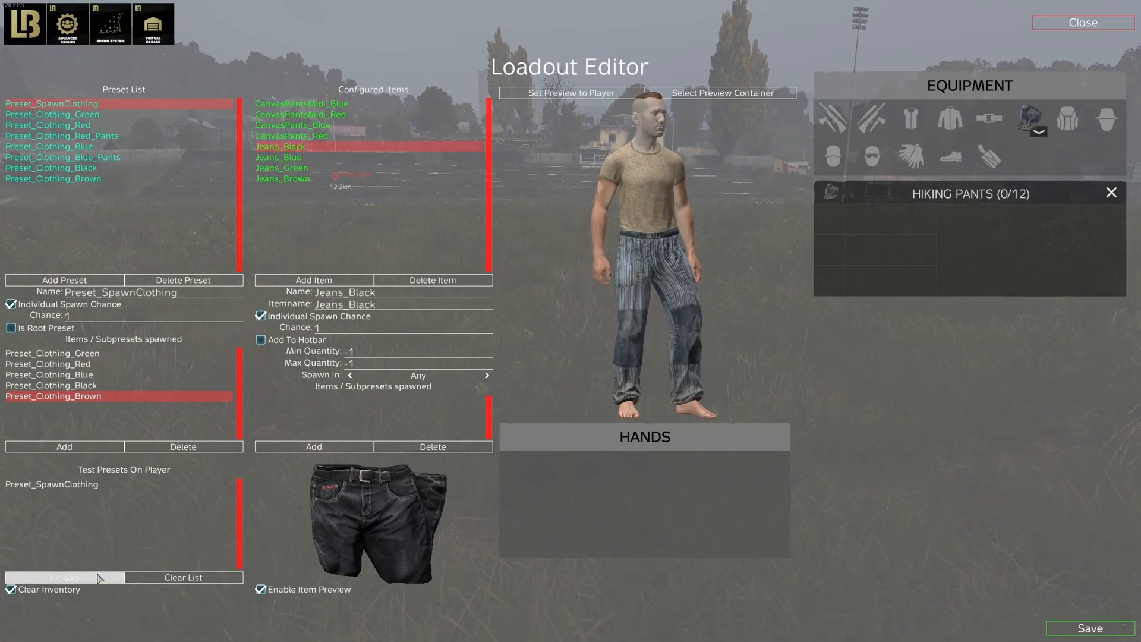
click(100, 578)
click(100, 578)
click(100, 578)
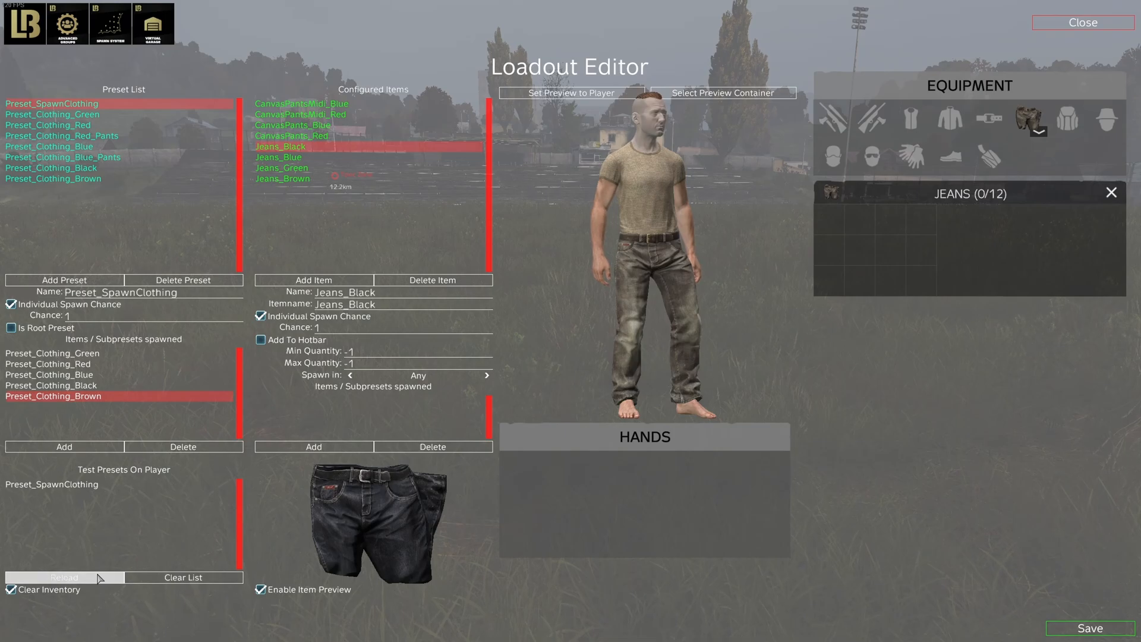
click(100, 578)
click(100, 577)
click(99, 578)
click(100, 578)
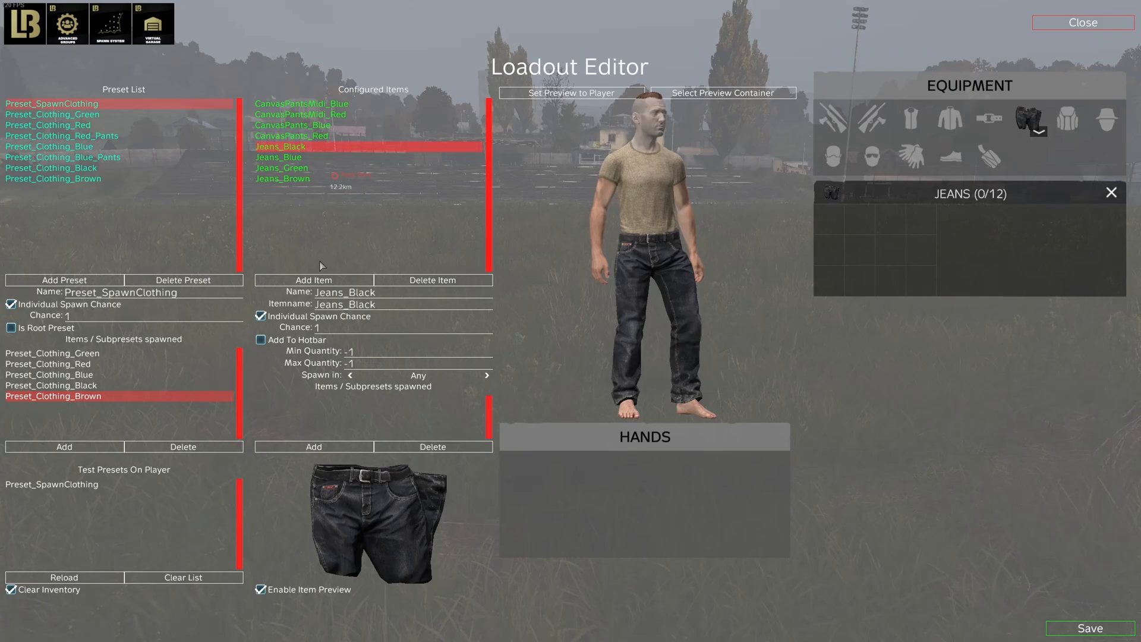
Step: Search the spawnable items for "tshi", enable the preview and add TShirt_Beige to the configured items
click(322, 280)
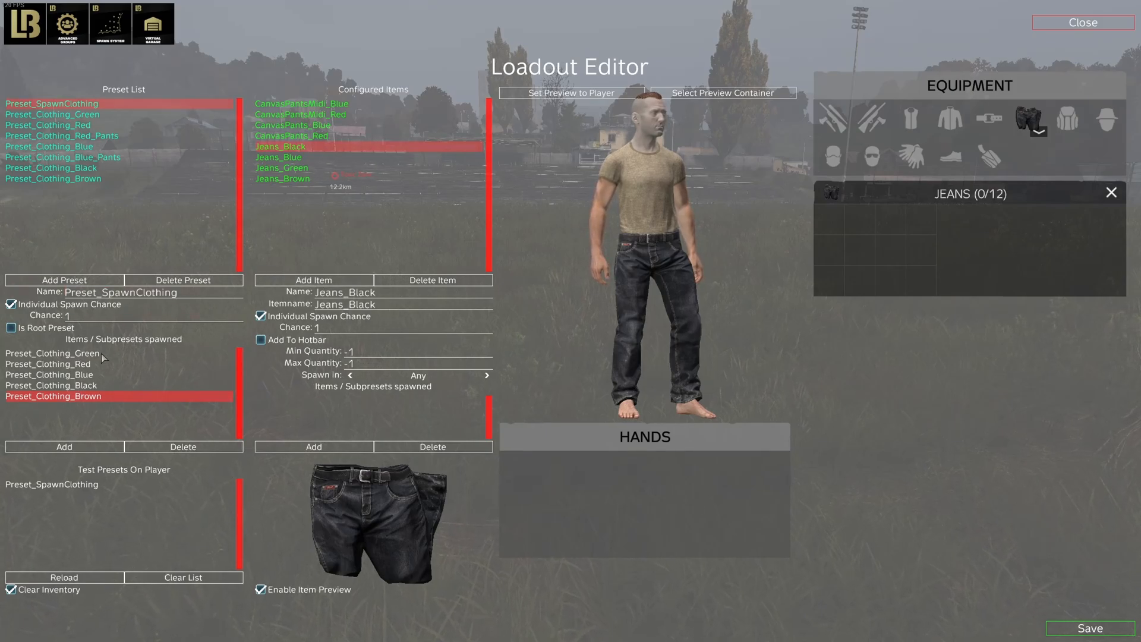
click(347, 280)
click(635, 177)
key(BackSpace)
key(BackSpace)
key(BackSpace)
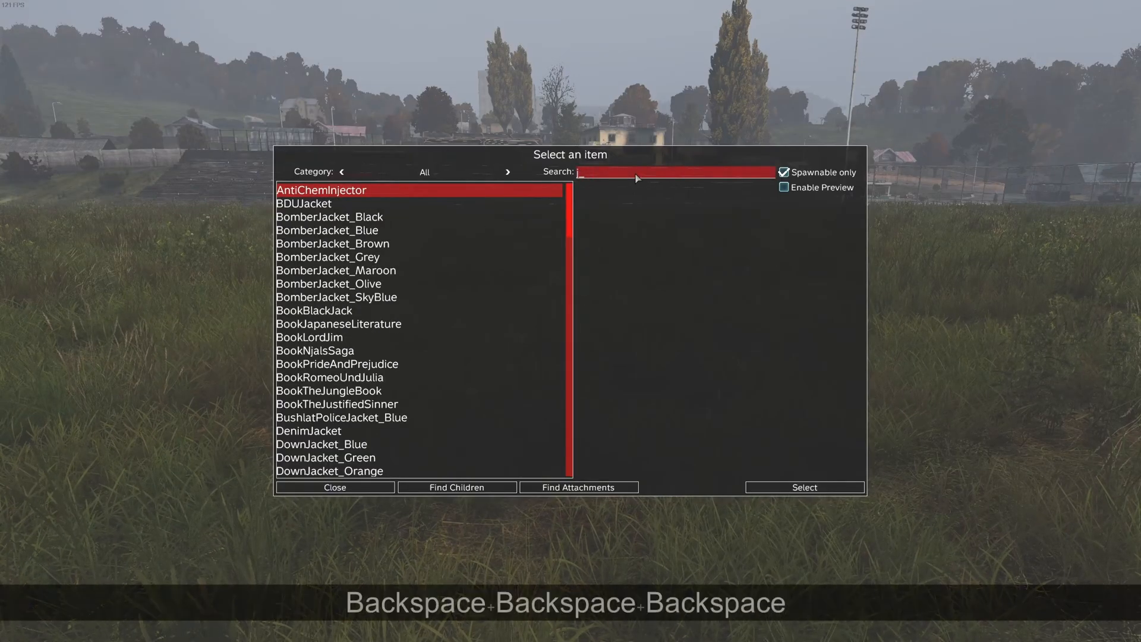
text(tshi)
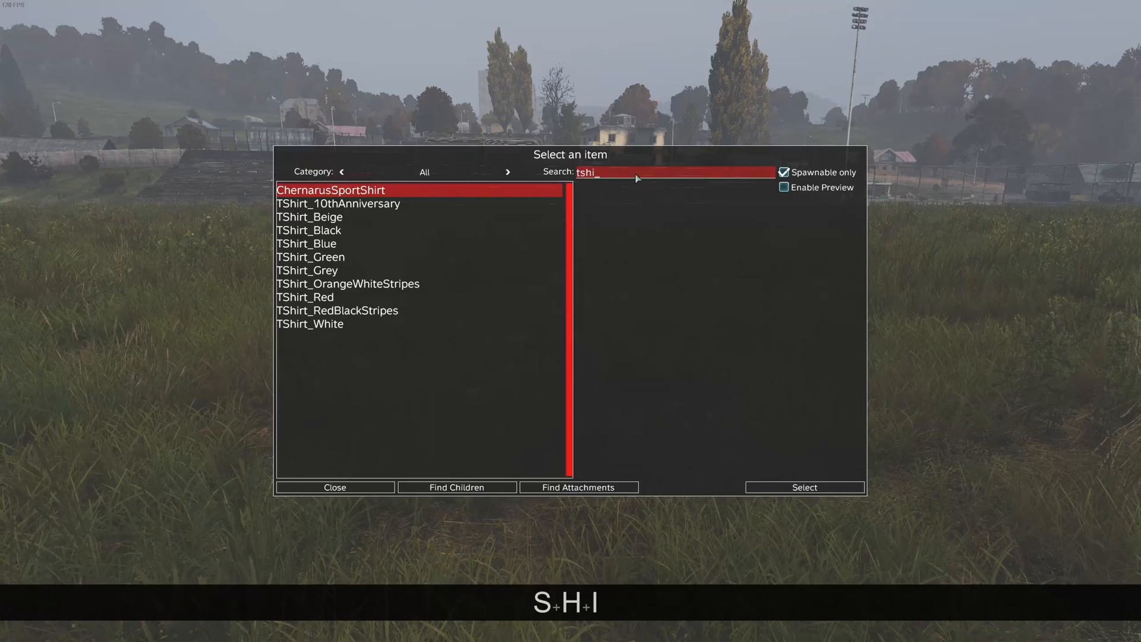
click(784, 187)
click(388, 217)
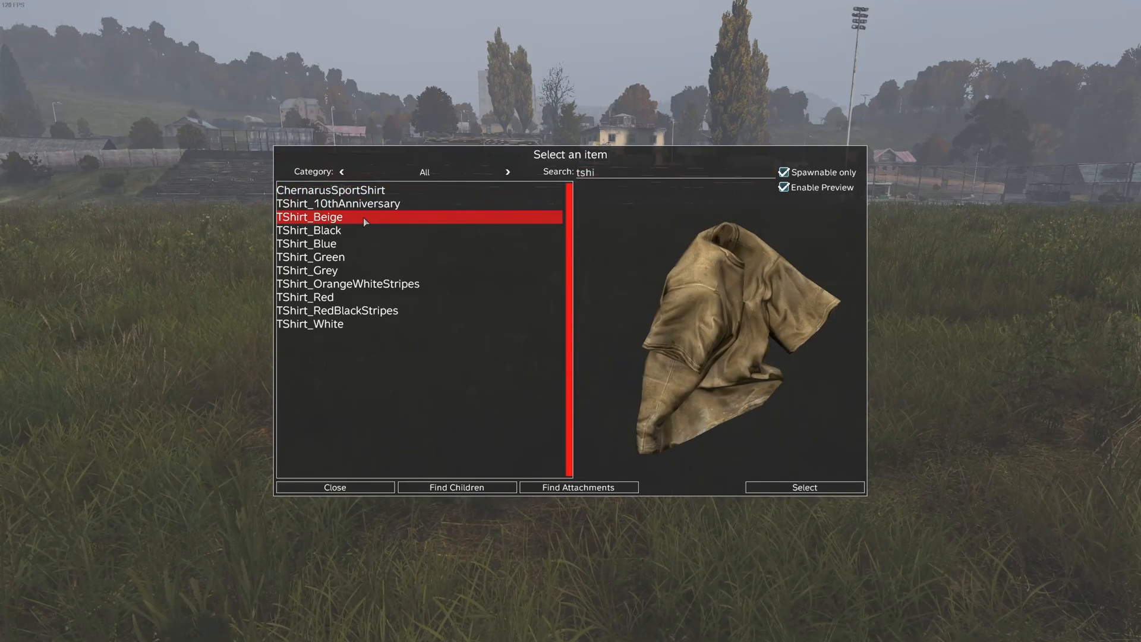
double_click(364, 218)
Step: Add TShirt_Black, TShirt_Blue and TShirt_Green to the configured items
click(331, 280)
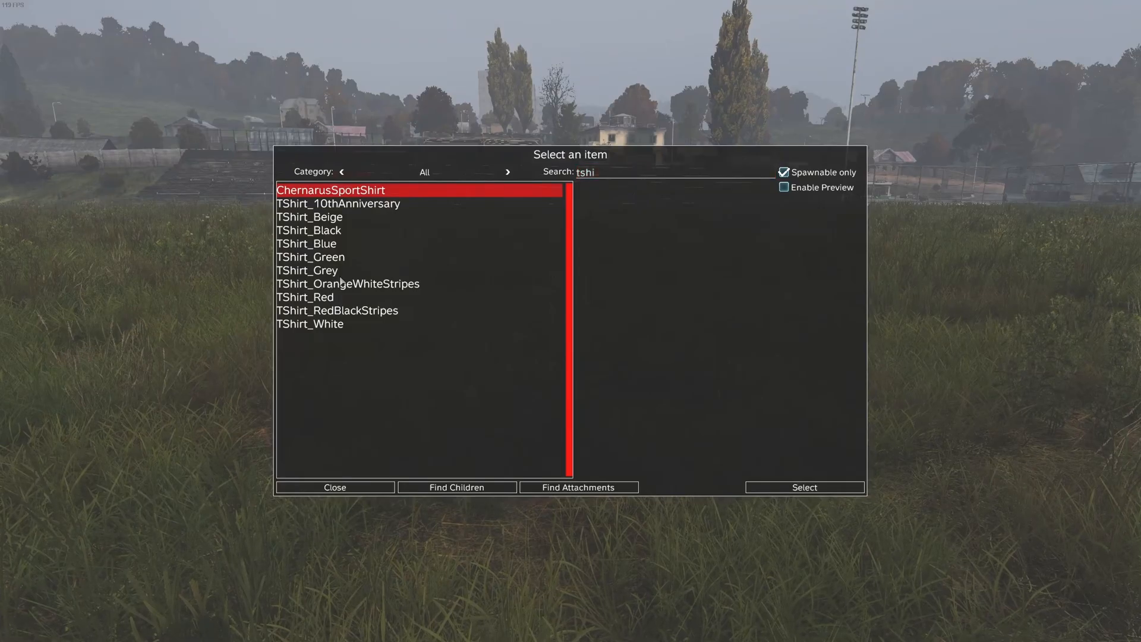
double_click(331, 232)
click(332, 280)
double_click(323, 243)
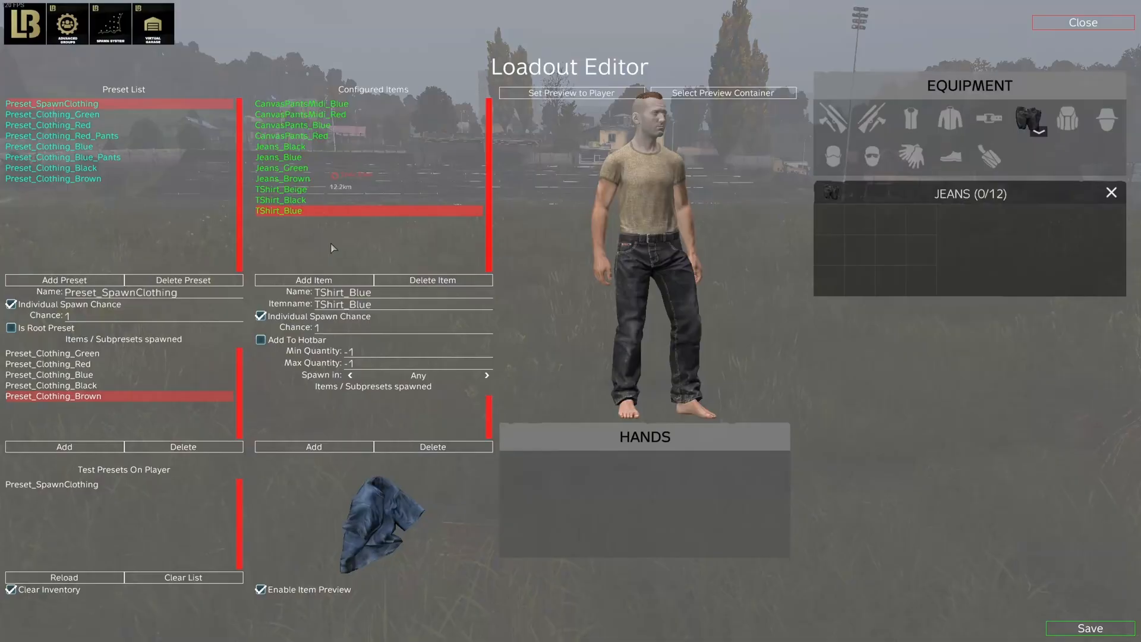
click(334, 280)
double_click(339, 259)
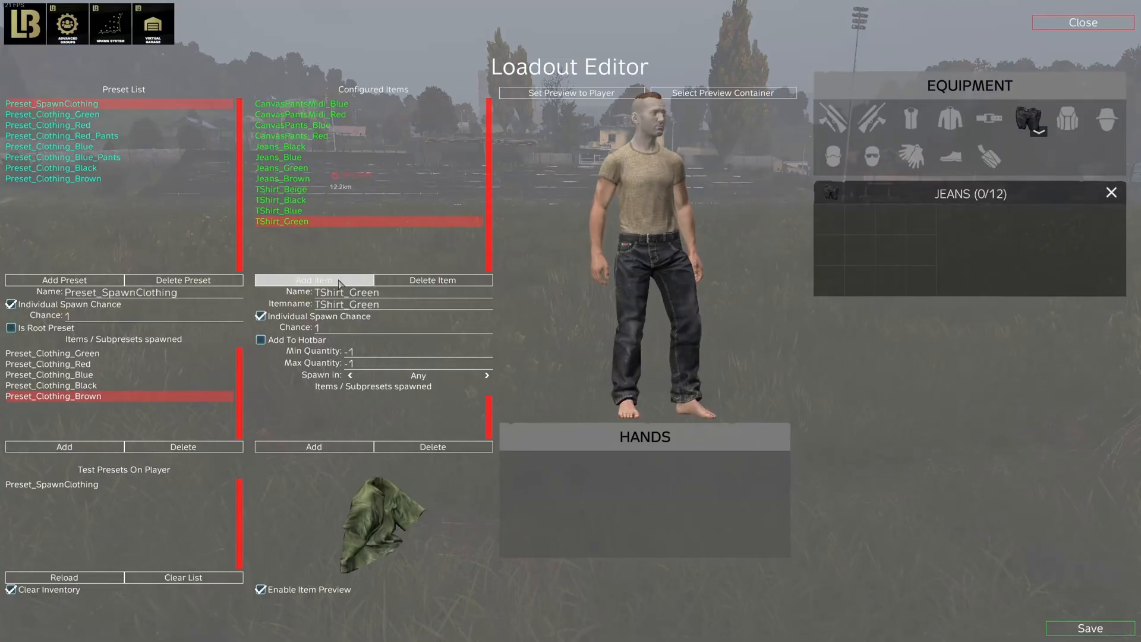
Step: Add TShirt_Red and TShirt_RedBlackStripes to the configured items and look through the added shirts
click(340, 282)
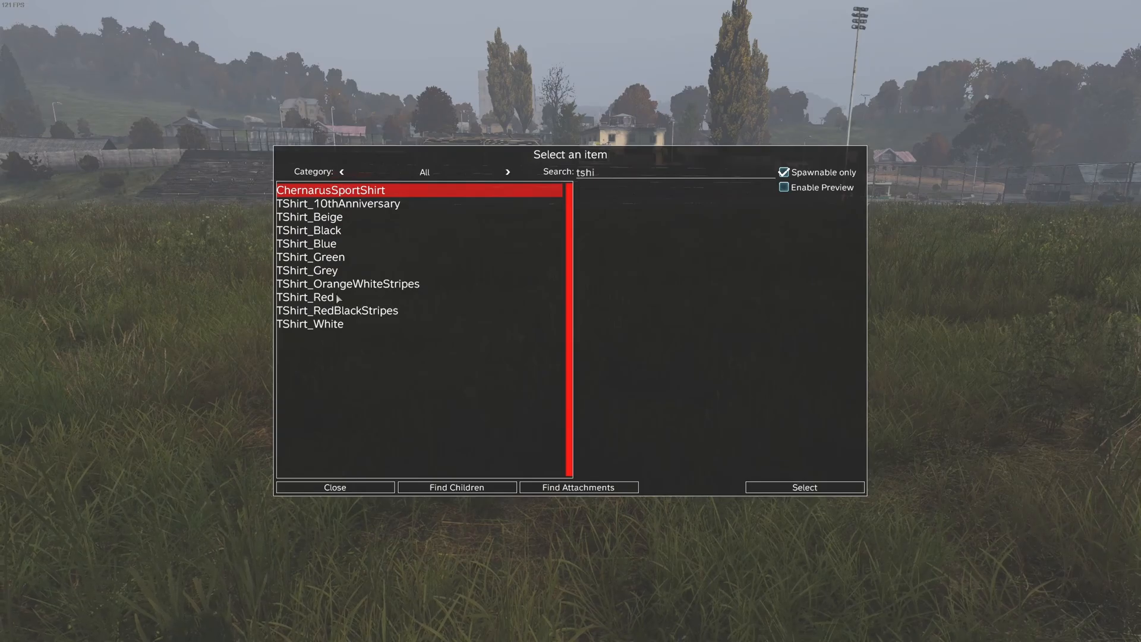
double_click(338, 298)
click(338, 283)
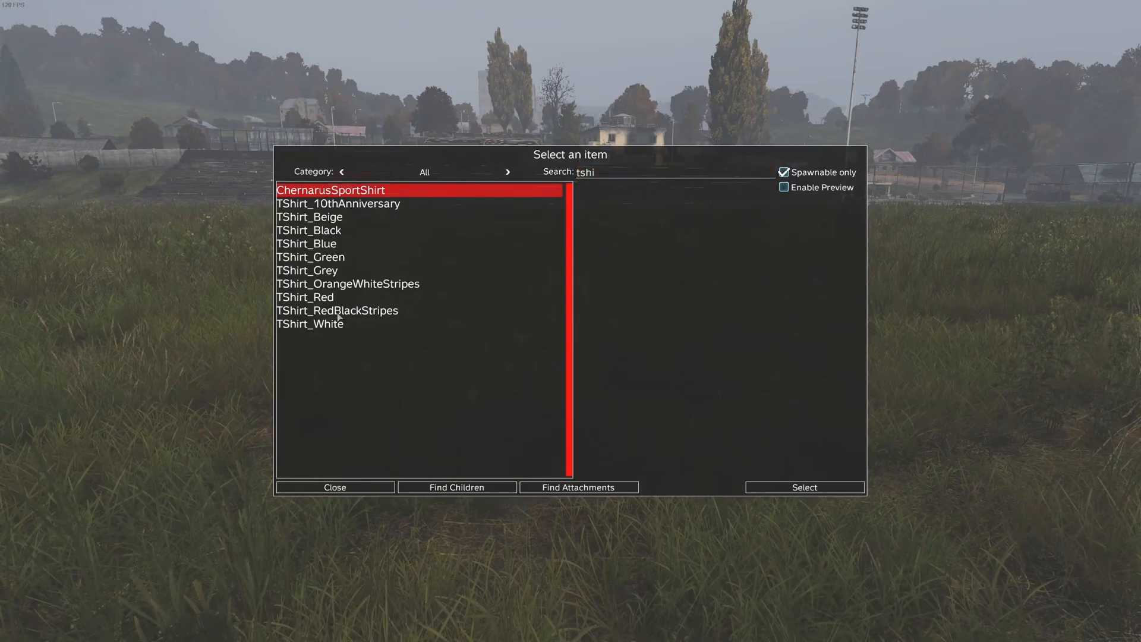
click(339, 311)
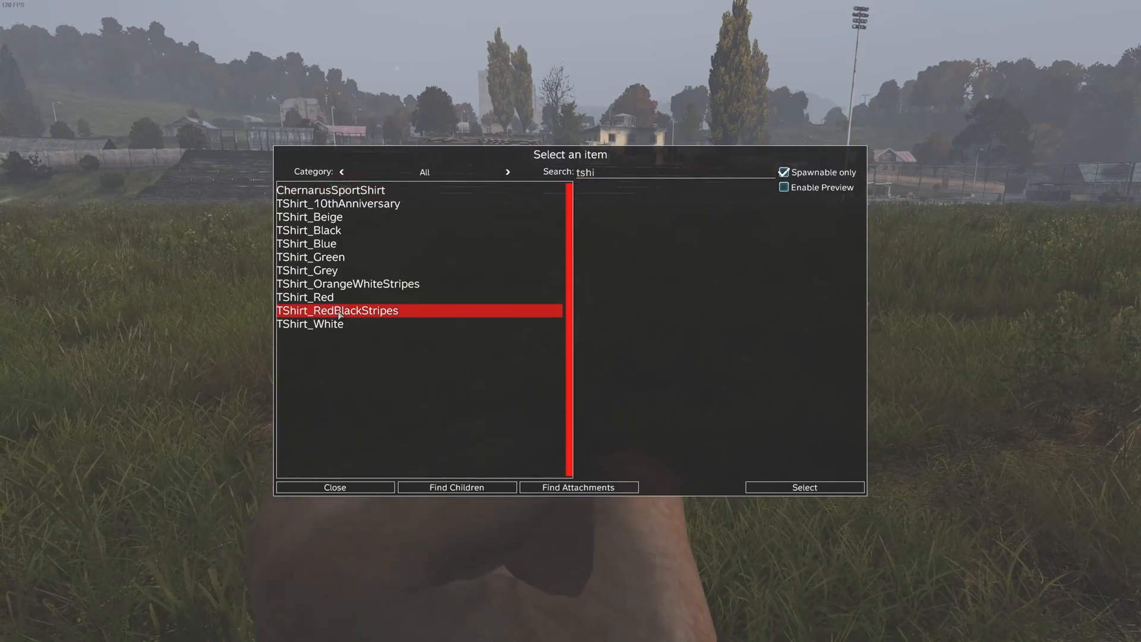
double_click(339, 311)
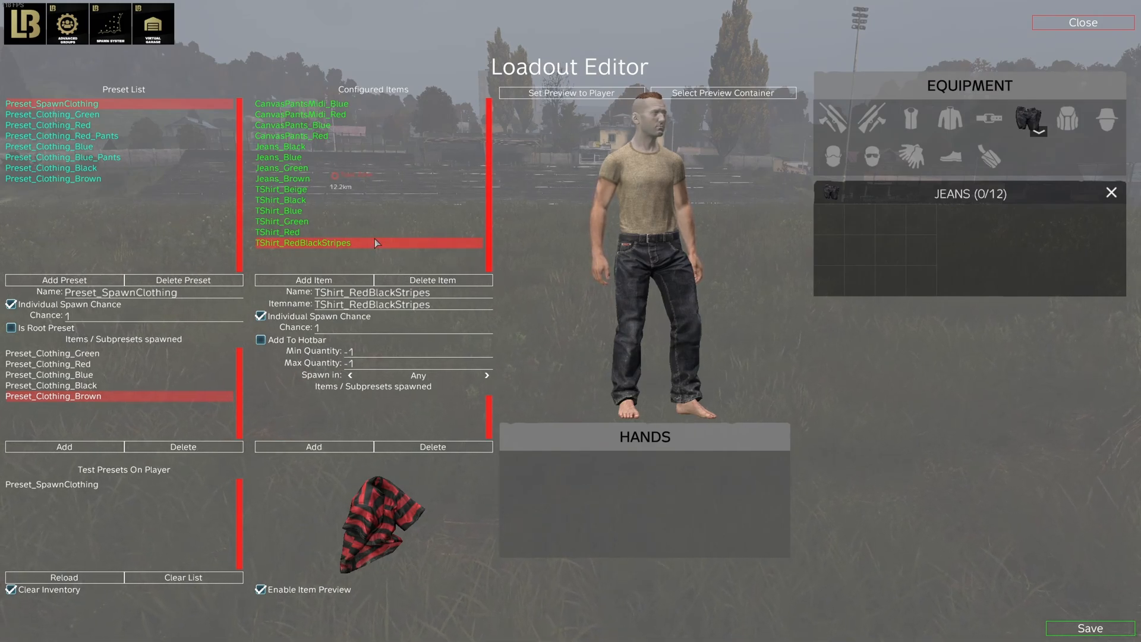
scroll(377, 233, up, 6)
scroll(377, 233, down, 2)
scroll(376, 227, up, 1)
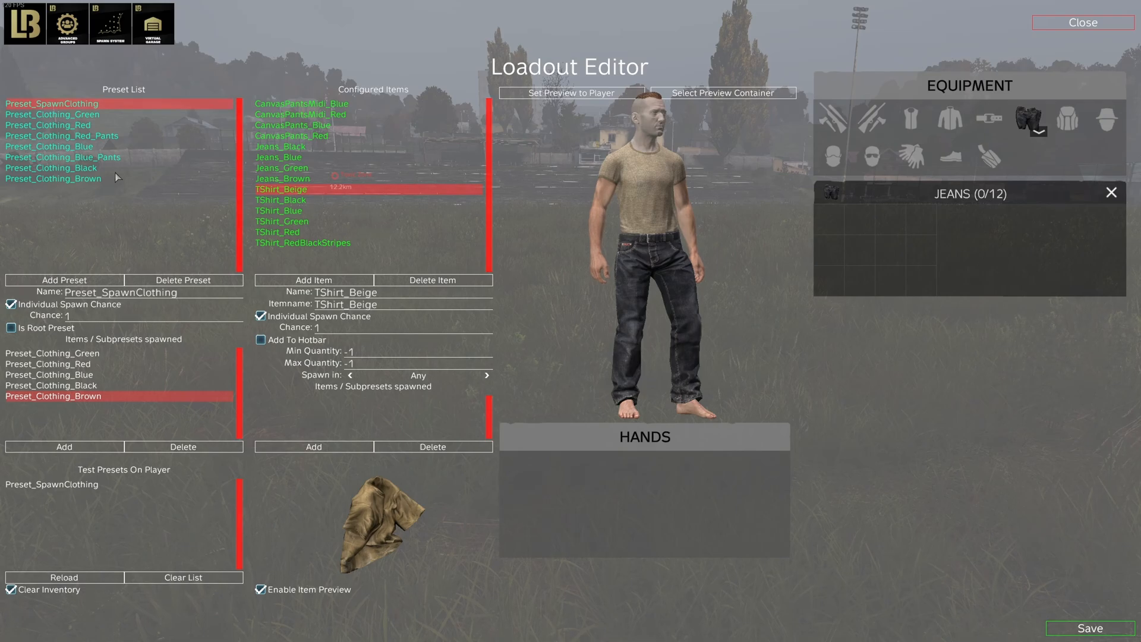
Step: Add the TShirt_Green item to the items spawned by Preset_Clothing_Green
click(95, 118)
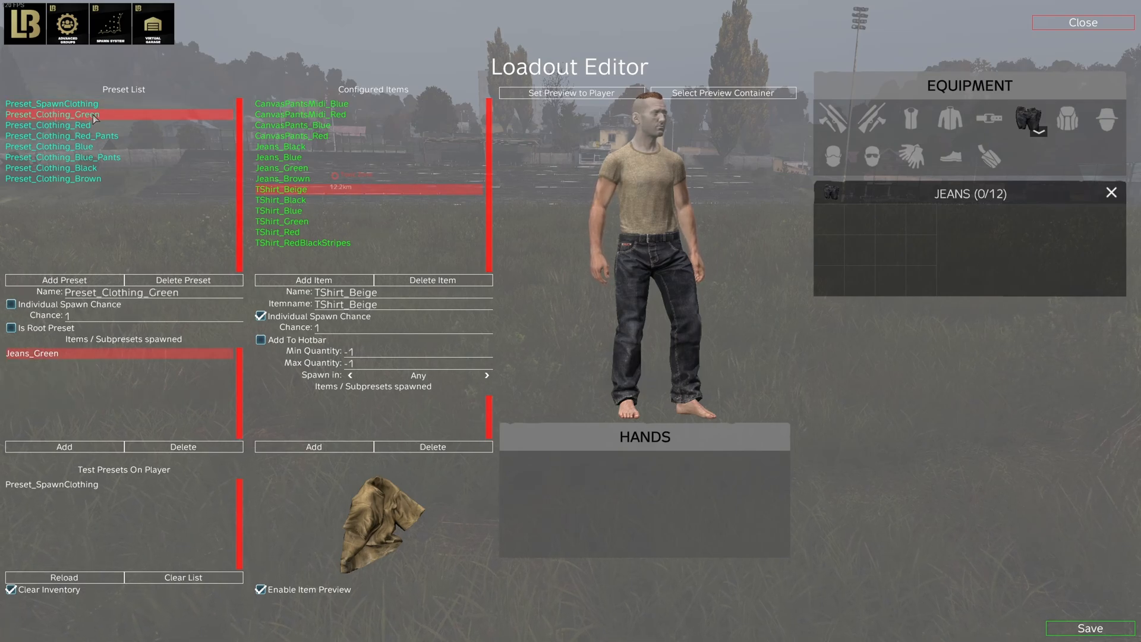
click(91, 450)
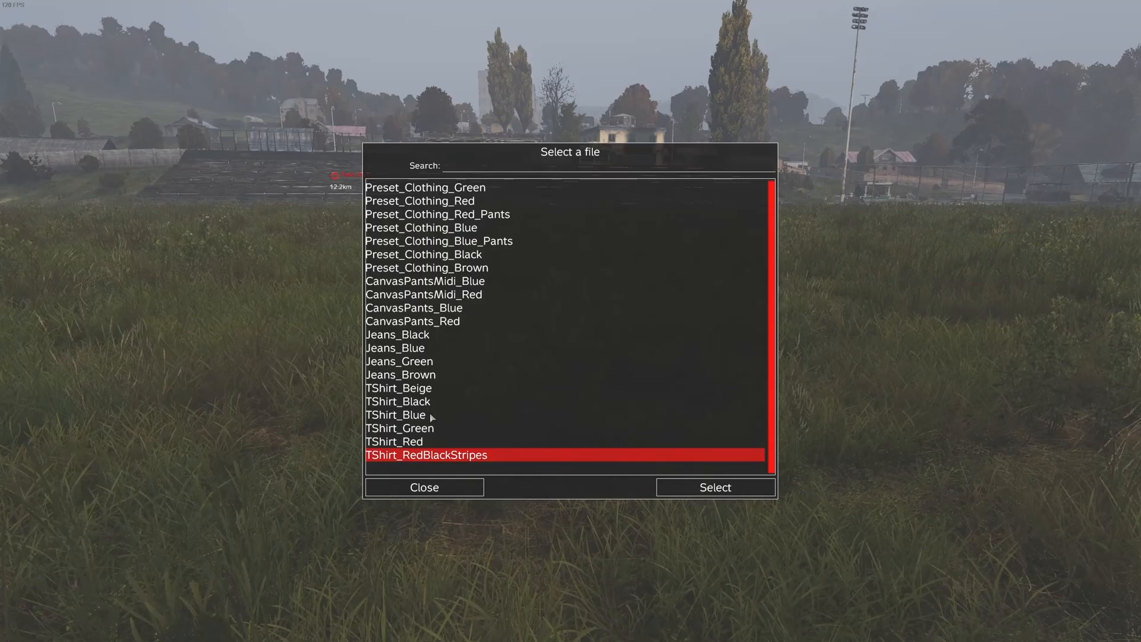
double_click(428, 431)
Step: Duplicate Preset_Clothing_Red_Pants and rename the copy as Preset_Clothing_Red_Shirt
click(107, 126)
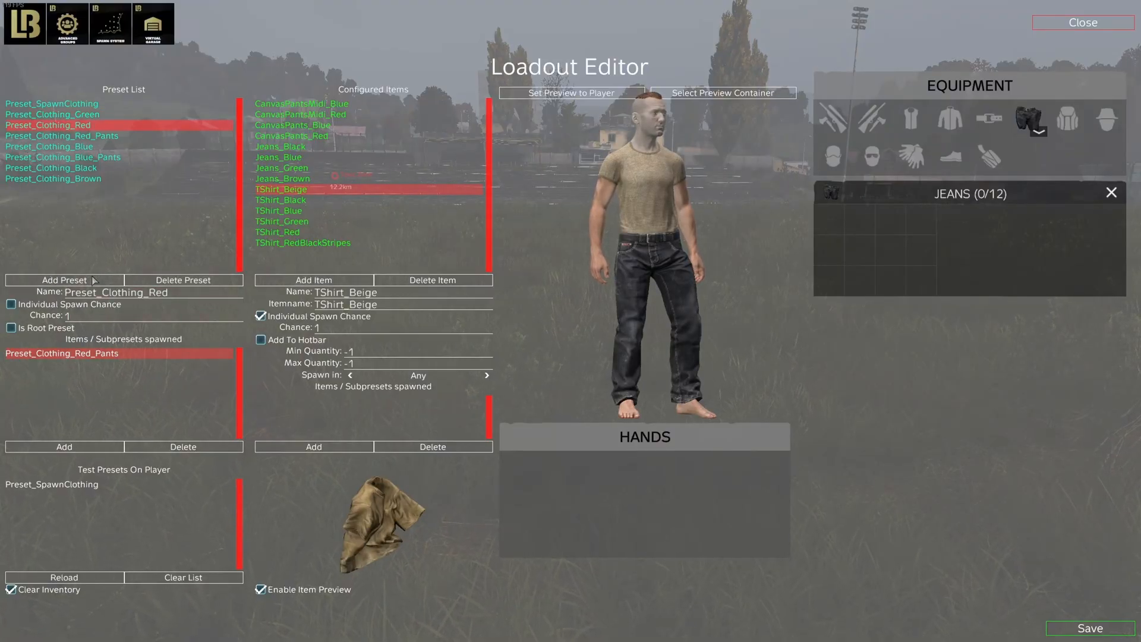
click(112, 136)
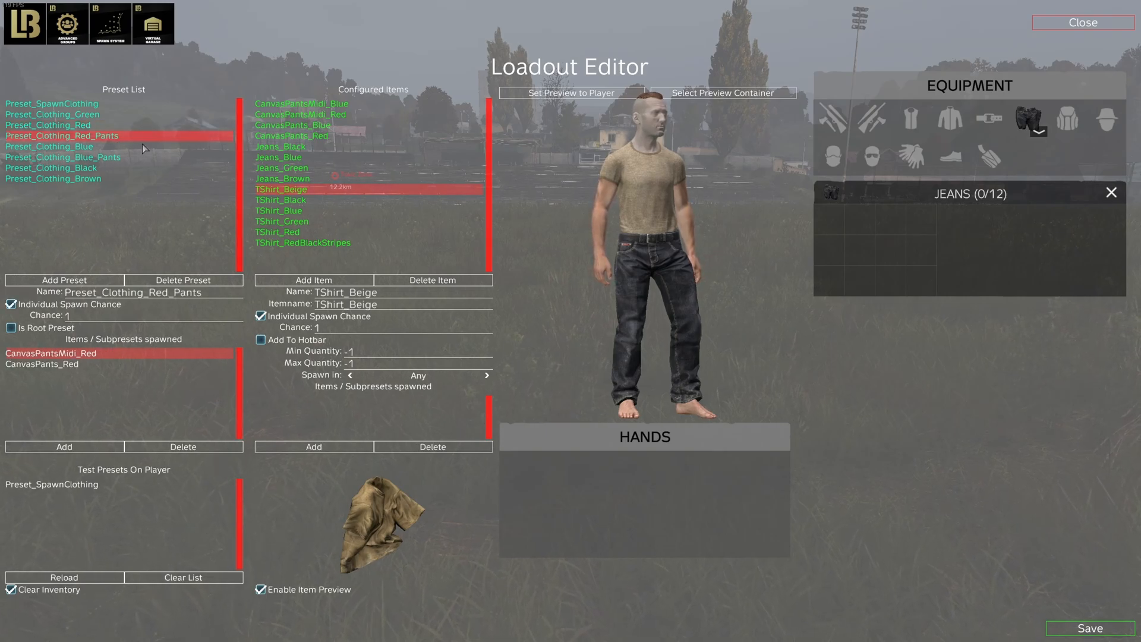
key(ctrl+d)
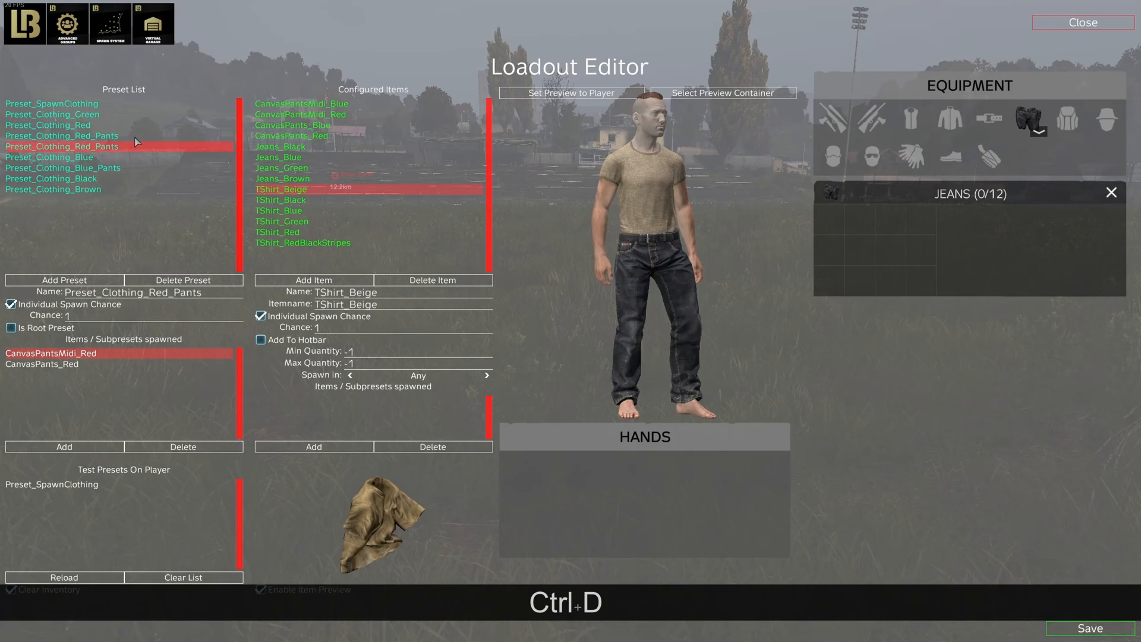
click(212, 294)
key(BackSpace)
key(BackSpace)
key(BackSpace)
key(BackSpace)
key(BackSpace)
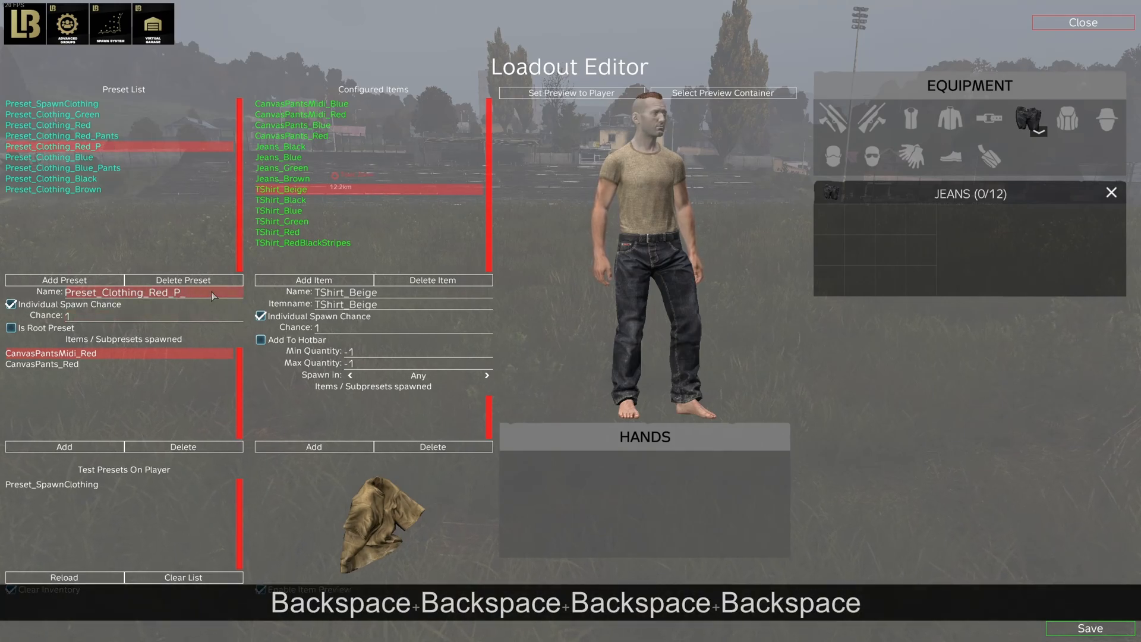
text(Shirt)
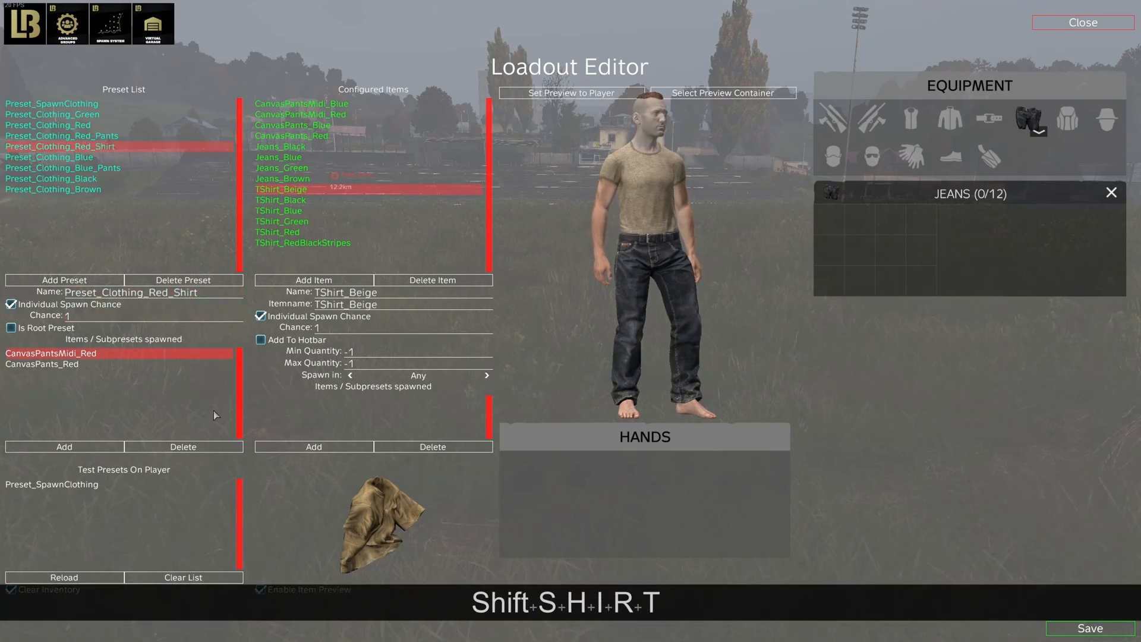
Step: Replace the two red canvas pants in Preset_Clothing_Red_Shirt with TShirt_Red and TShirt_RedBlackStripes
click(183, 446)
click(183, 446)
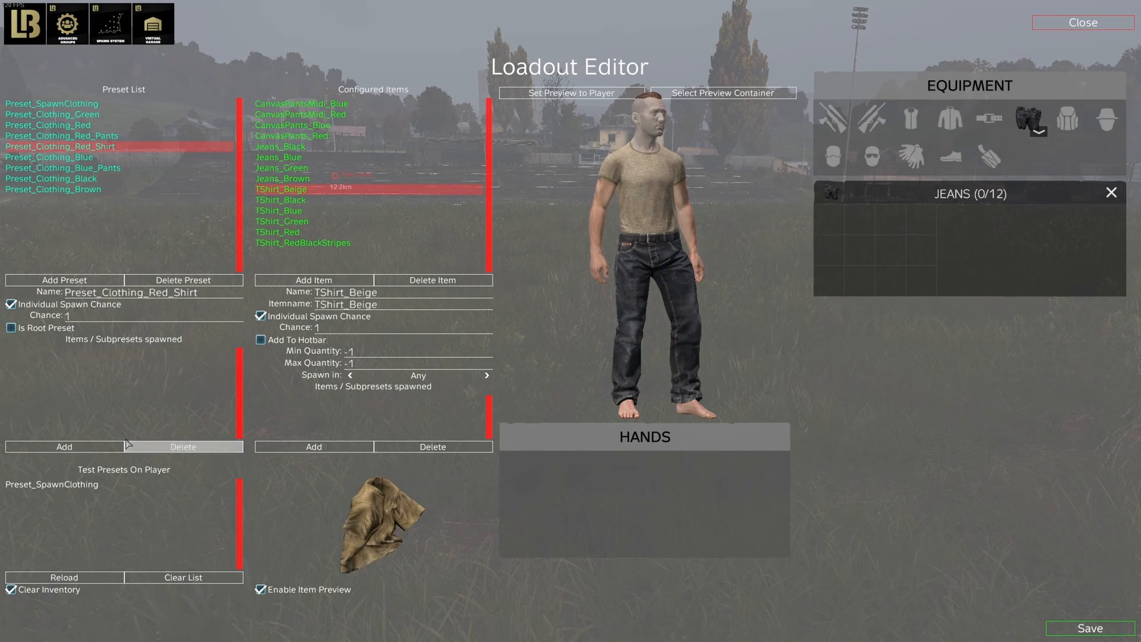
click(99, 450)
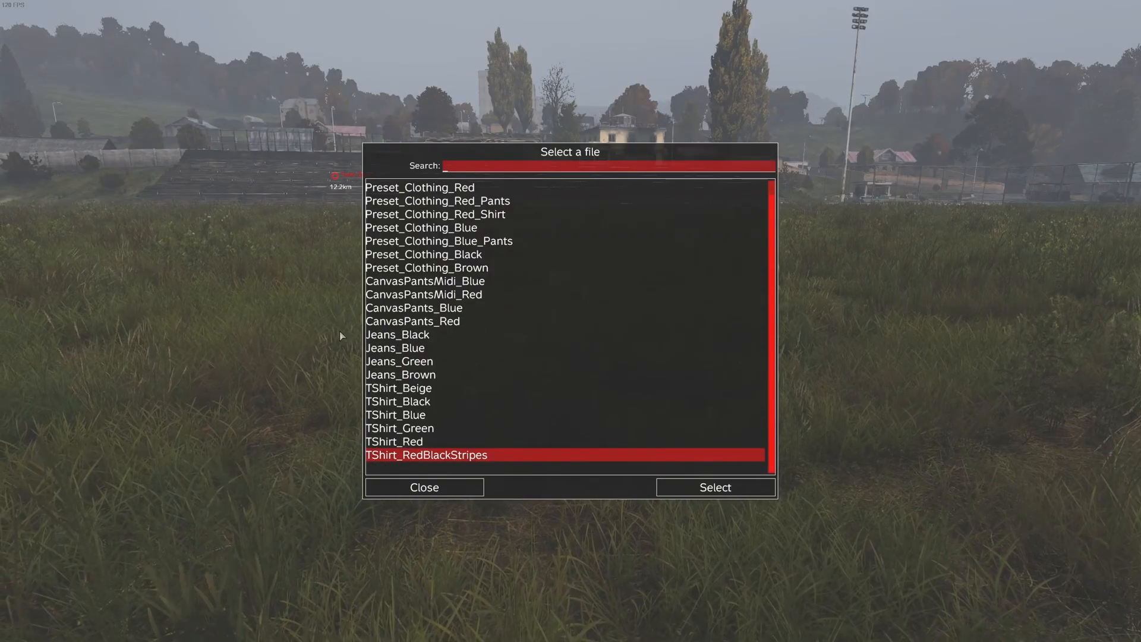
double_click(432, 440)
click(76, 449)
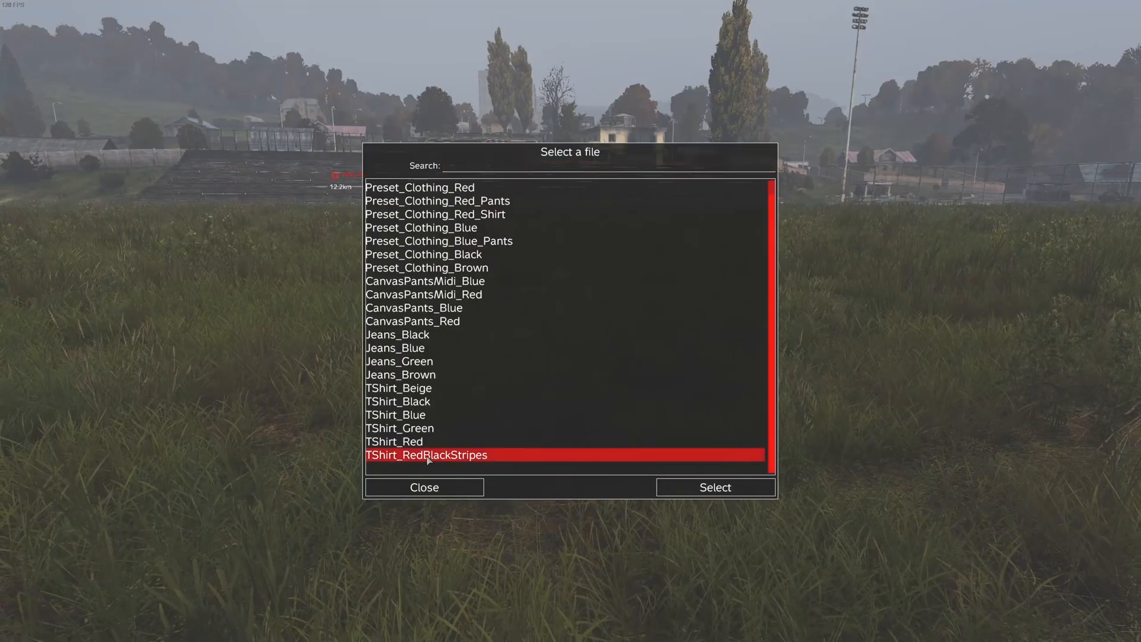
double_click(433, 454)
Step: Disable Individual Spawn Chance for the TShirt_RedBlackStripes and TShirt_Red items
click(101, 364)
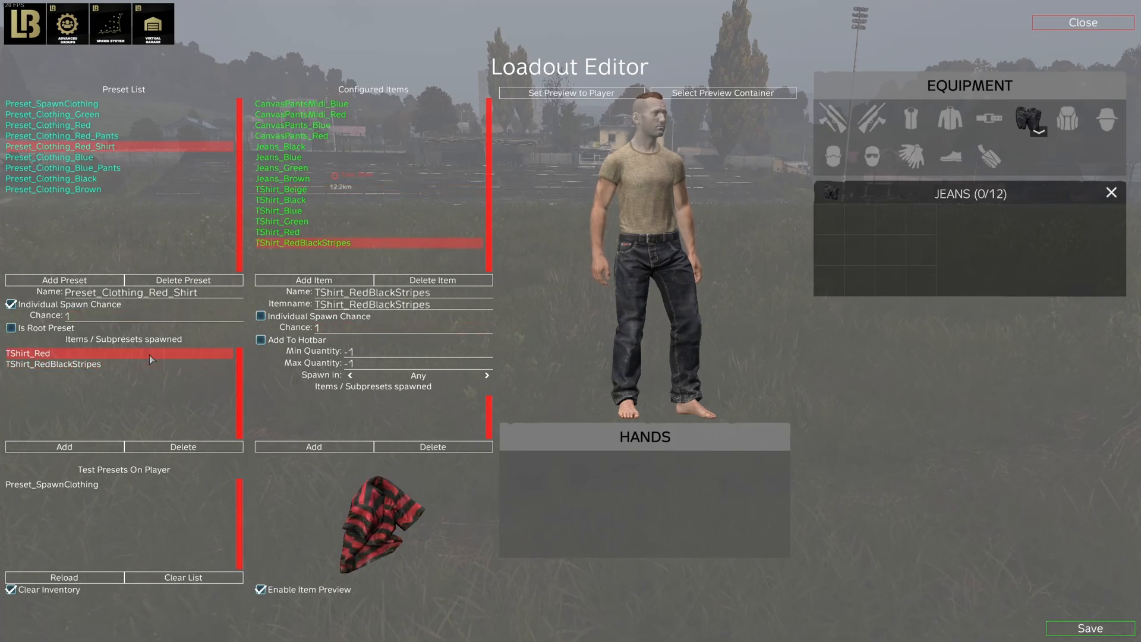
click(148, 354)
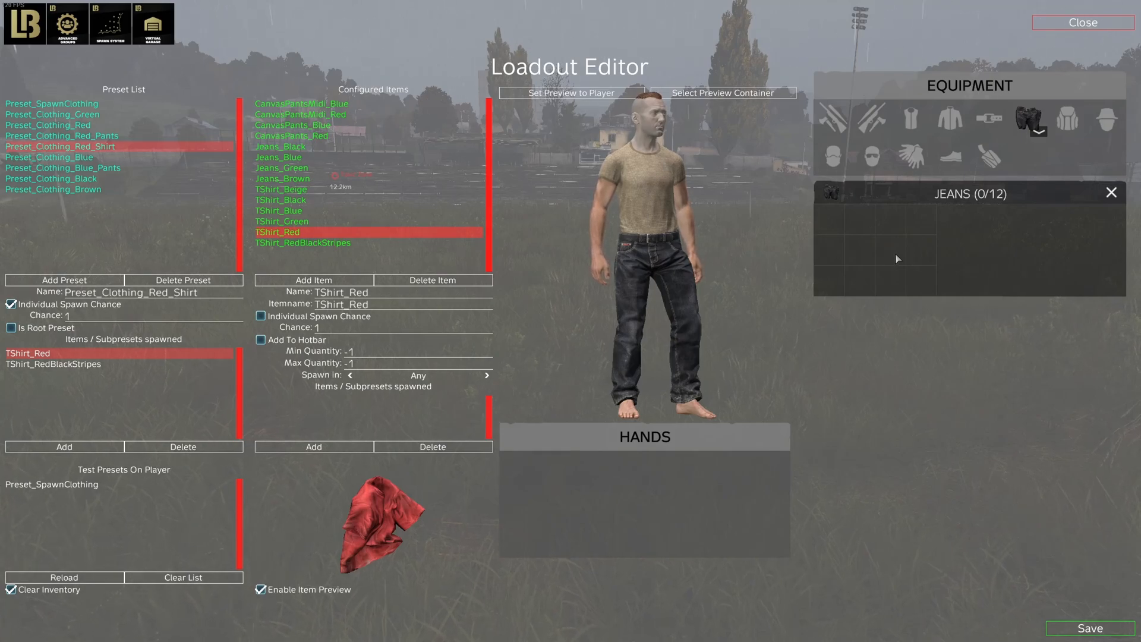
Step: Add the TShirt_Blue item to the items spawned by Preset_Clothing_Blue
click(132, 157)
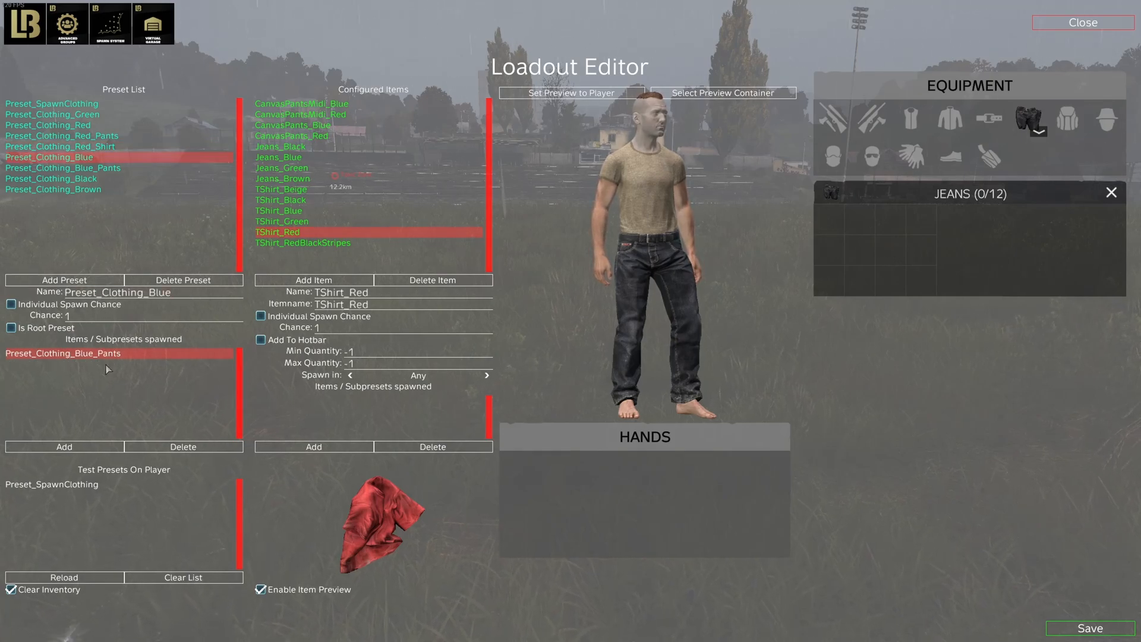
click(64, 446)
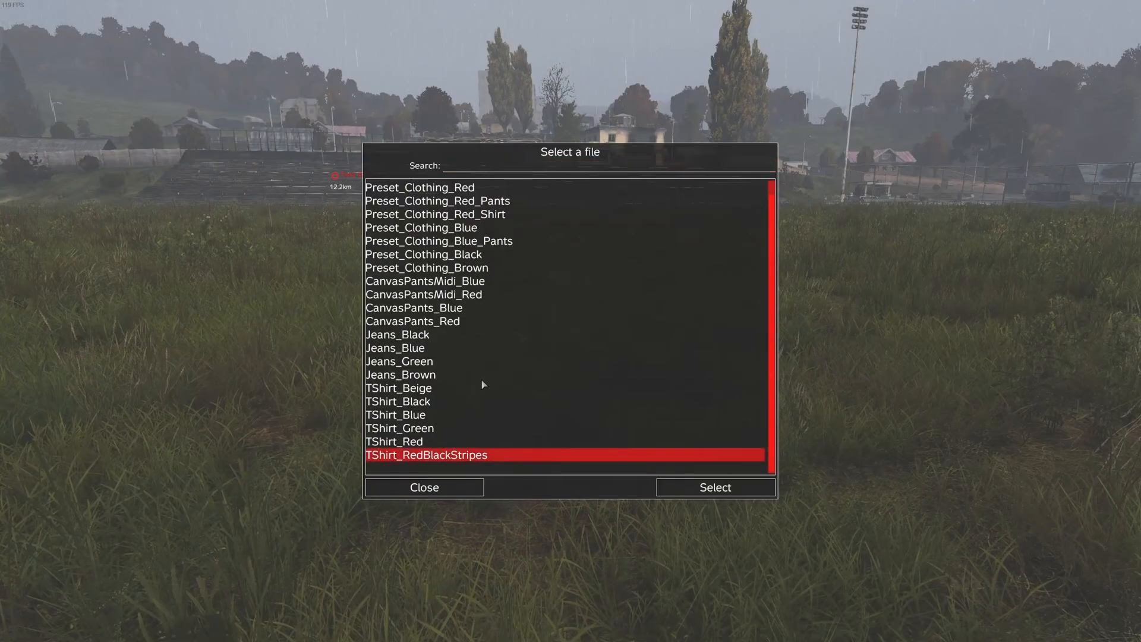
double_click(436, 415)
Step: Add TShirt_Black to Preset_Clothing_Black and TShirt_Beige to Preset_Clothing_Brown
scroll(102, 223, down, 2)
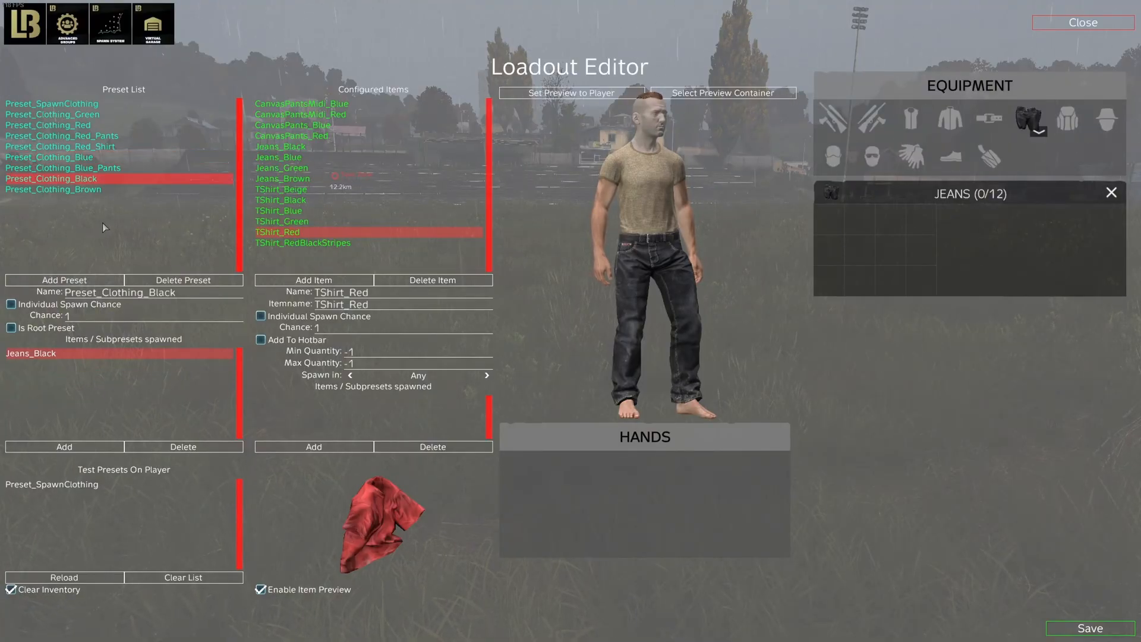
click(64, 447)
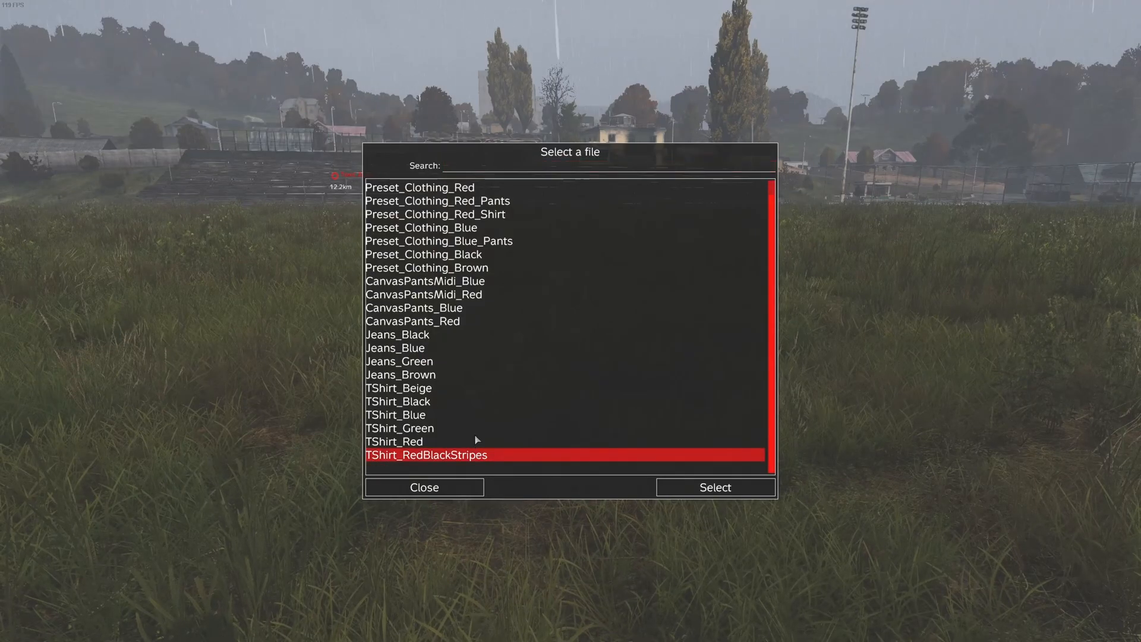
double_click(434, 403)
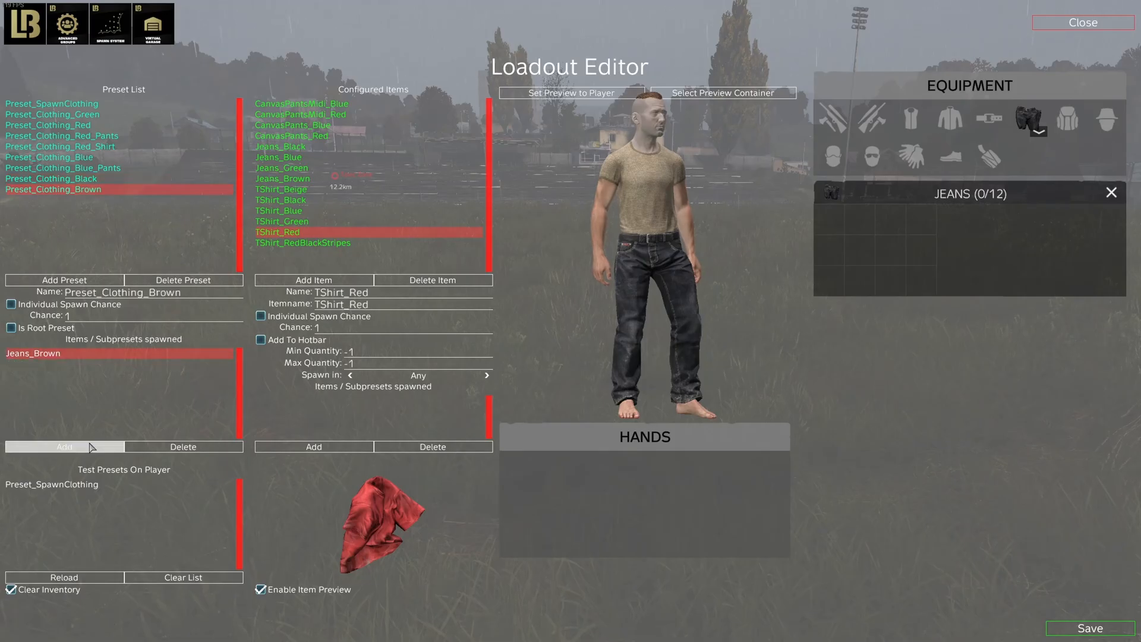
click(64, 446)
double_click(426, 390)
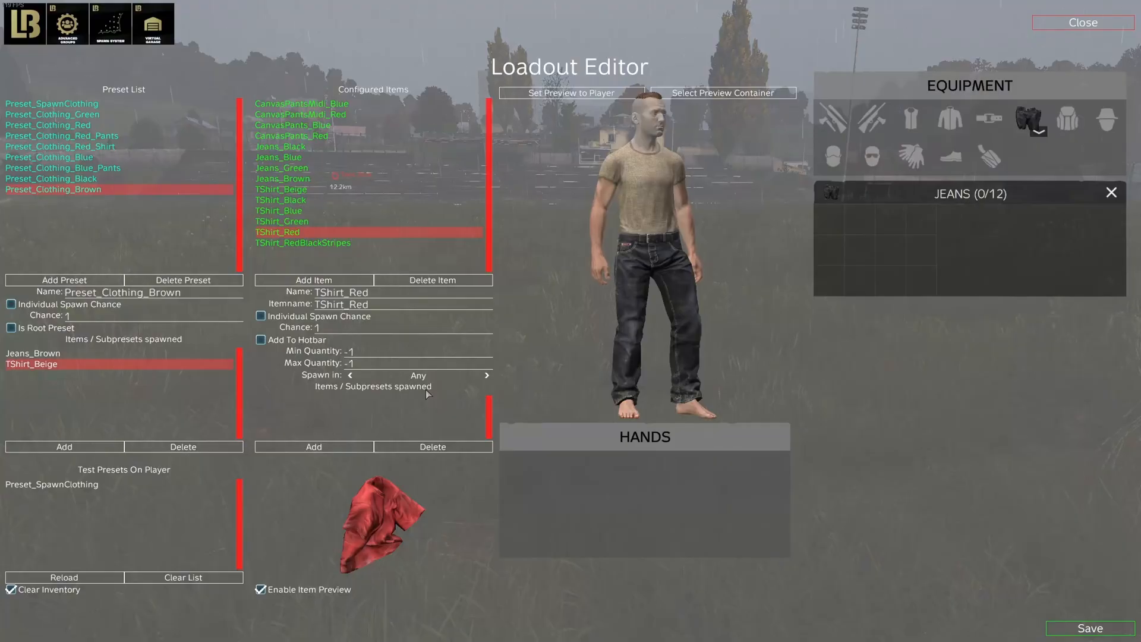
Step: Reload Preset_SpawnClothing on the player several times to check the shirt and pants combinations
click(83, 577)
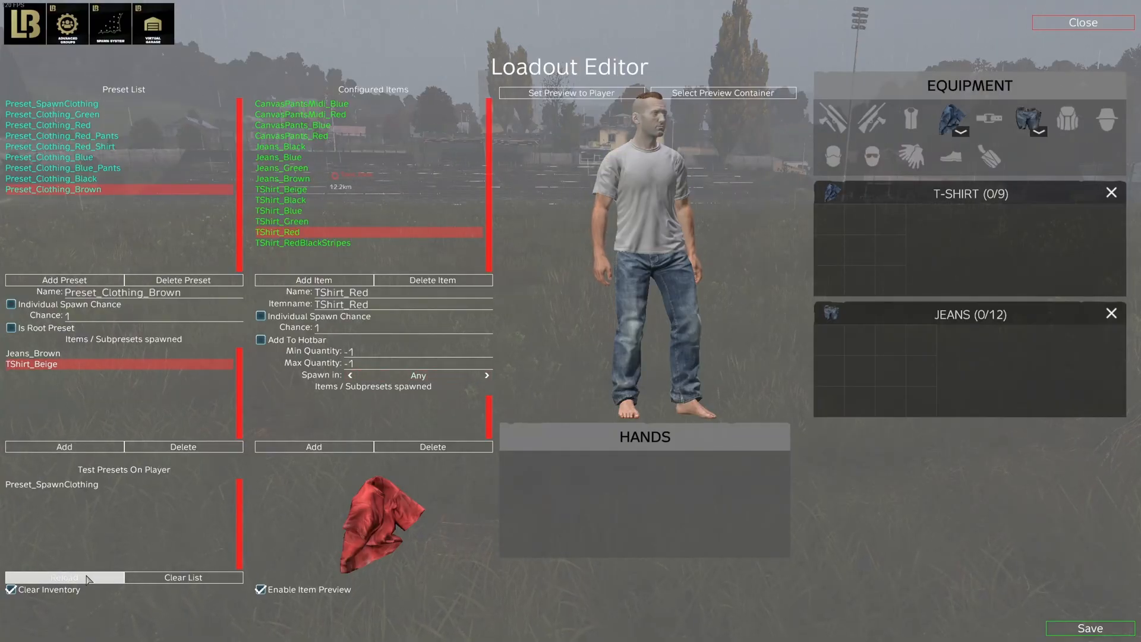
click(88, 578)
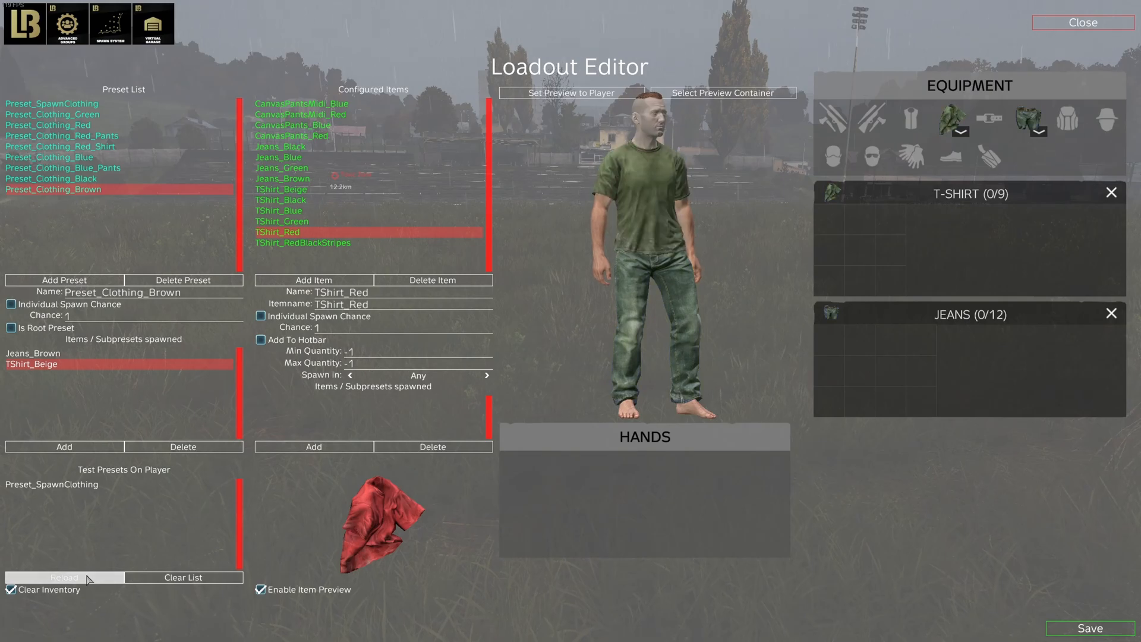
click(87, 577)
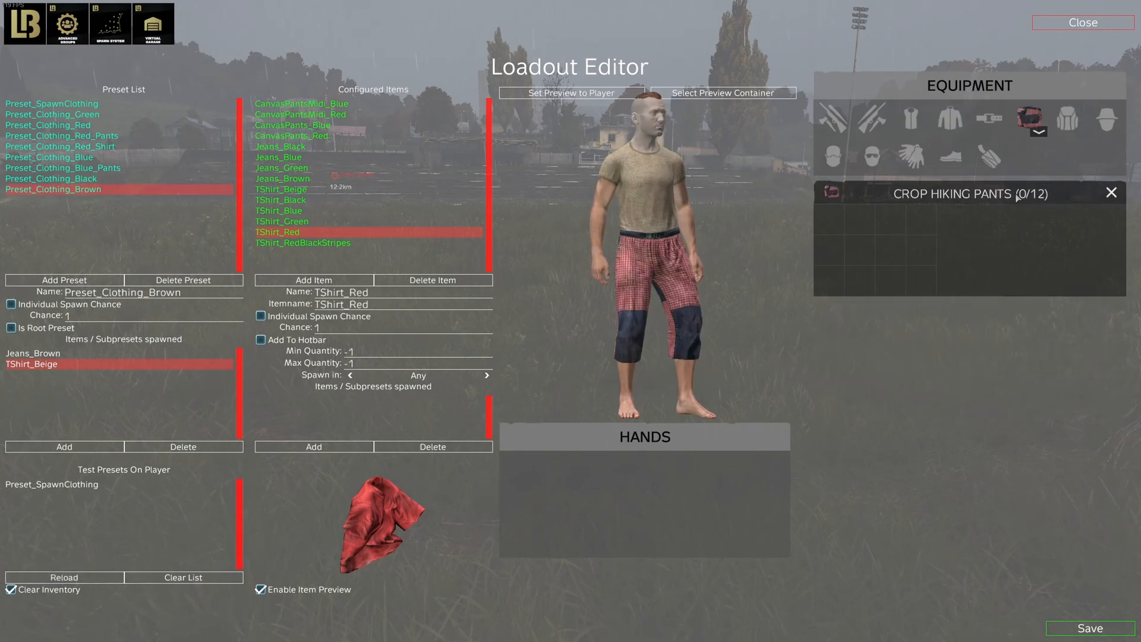
Step: Add the Preset_Clothing_Red_Shirt subpreset to the items spawned by Preset_Clothing_Red
click(103, 126)
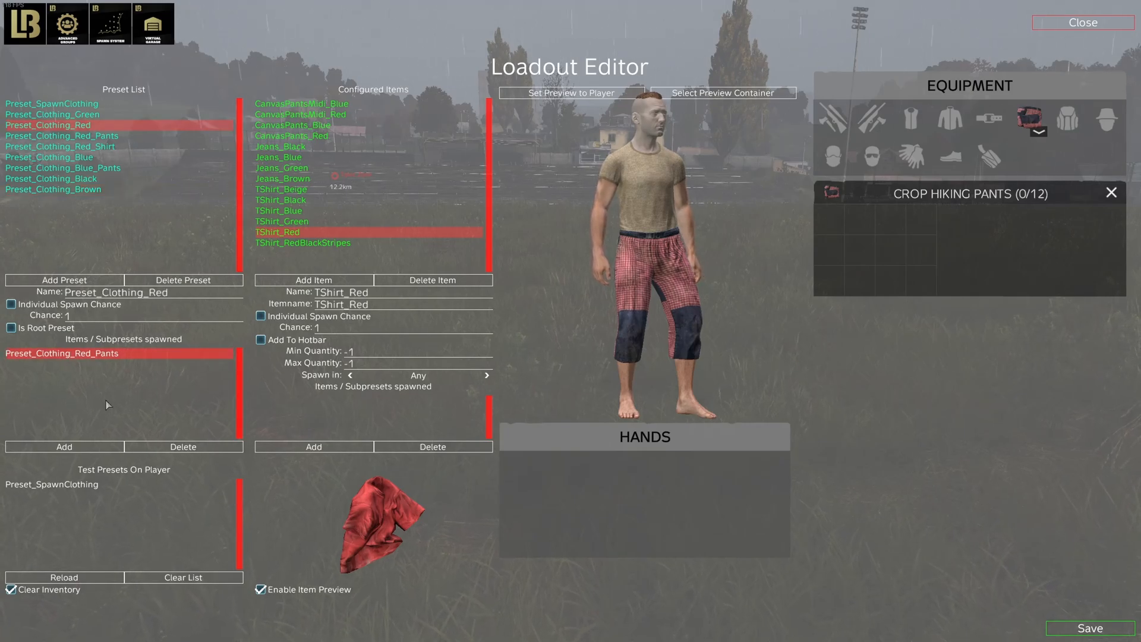
click(76, 446)
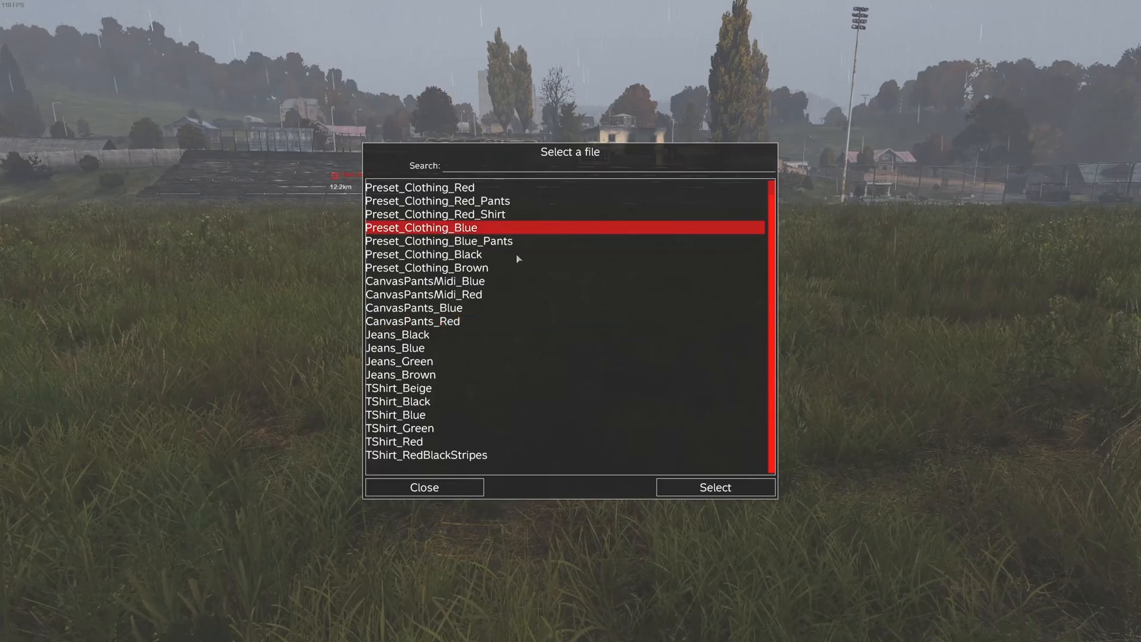
double_click(515, 214)
Step: Test Preset_SpawnClothing on the player repeatedly to examine the random color-matched outfits, and save the loadout
click(88, 577)
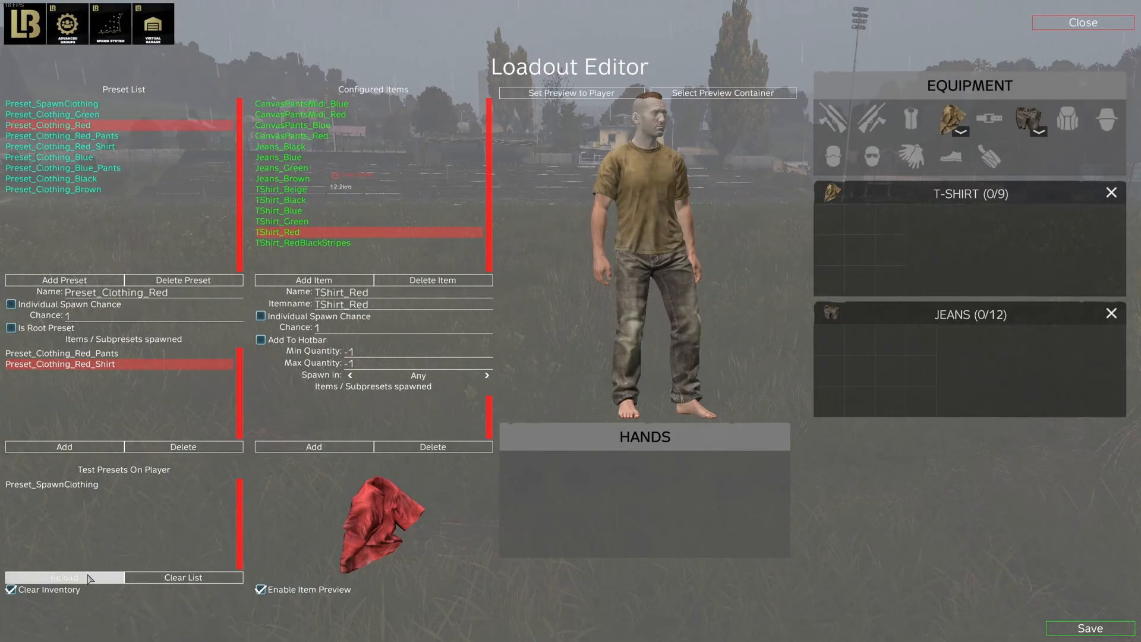
click(88, 577)
click(88, 577)
click(88, 577)
click(88, 577)
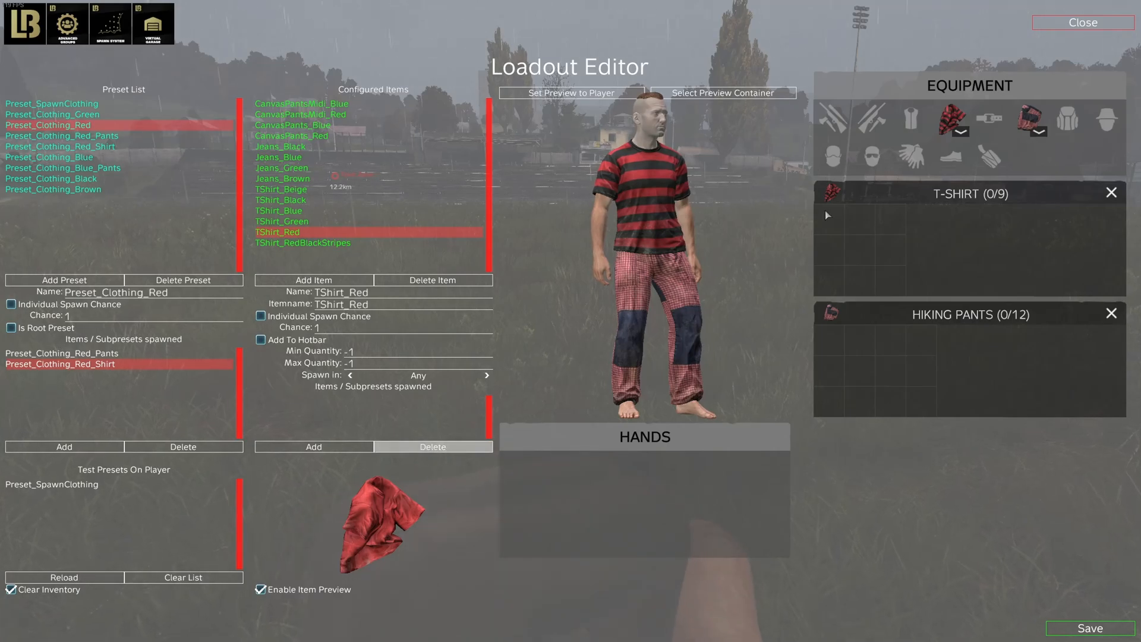
mouse_move(674, 285)
mouse_down()
mouse_move(594, 297)
mouse_move(664, 304)
mouse_up()
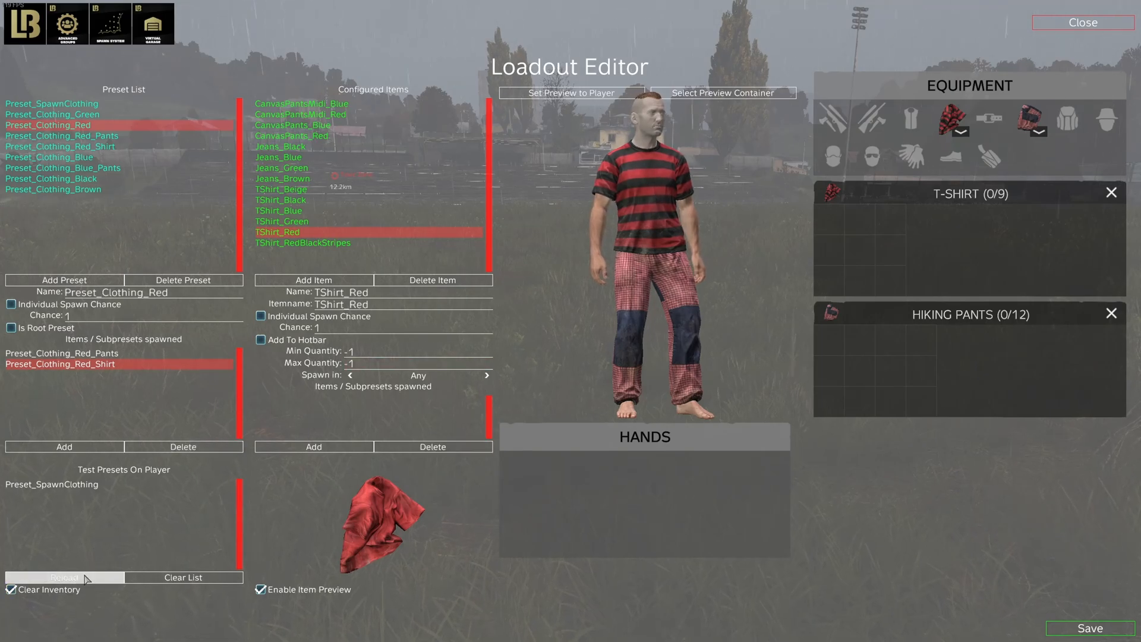
click(66, 578)
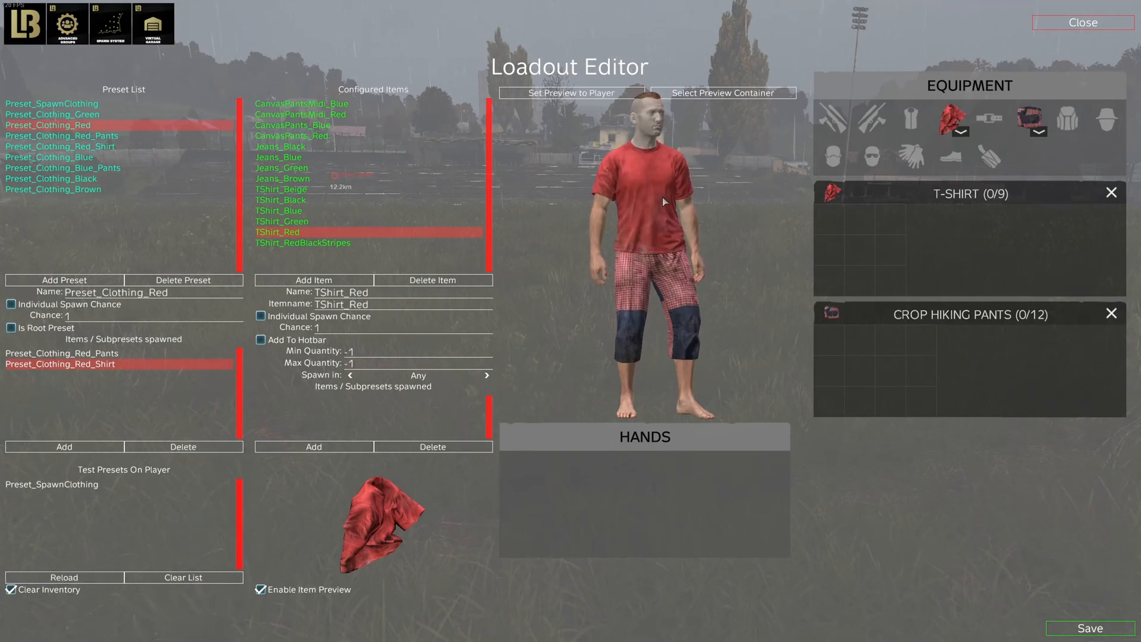
click(70, 578)
click(72, 579)
click(73, 581)
click(74, 581)
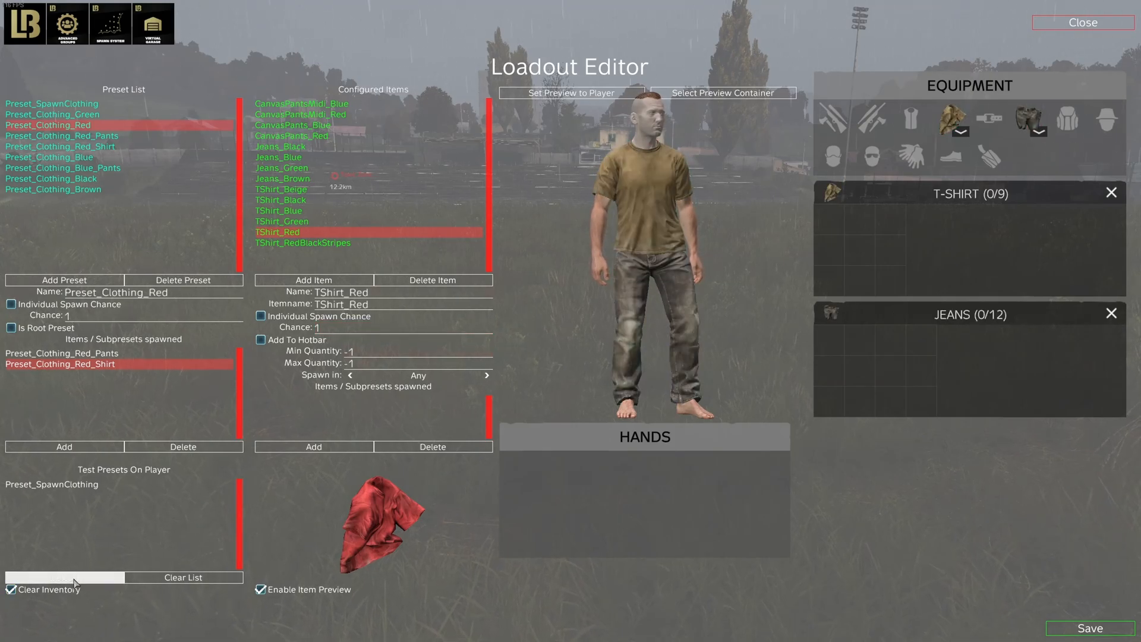
click(74, 581)
click(74, 581)
click(74, 580)
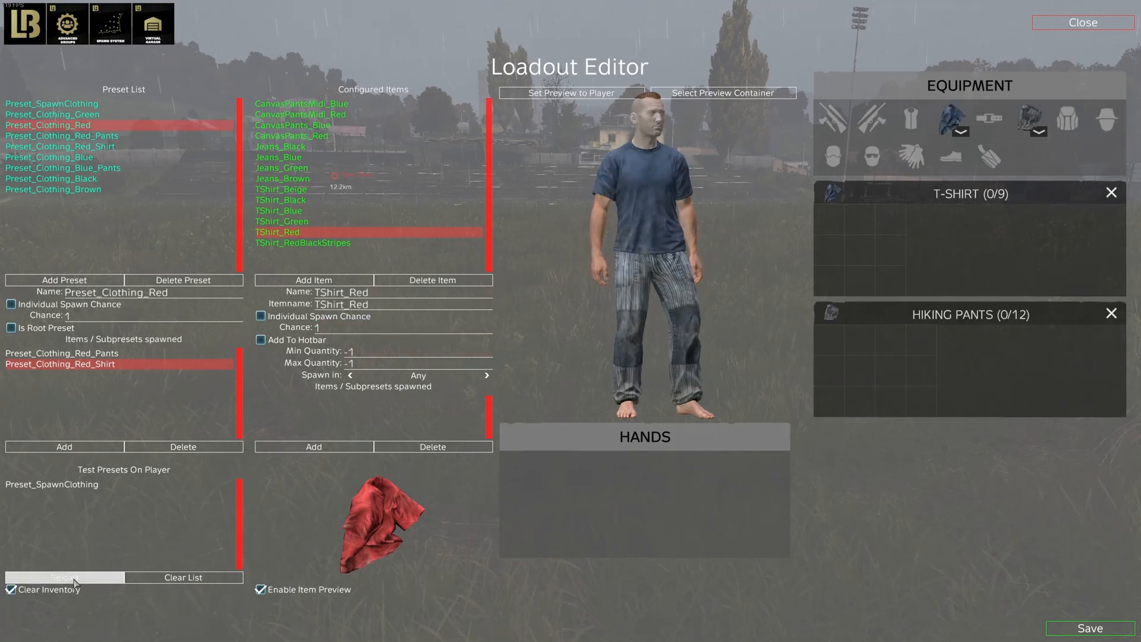
click(74, 580)
click(74, 580)
click(75, 581)
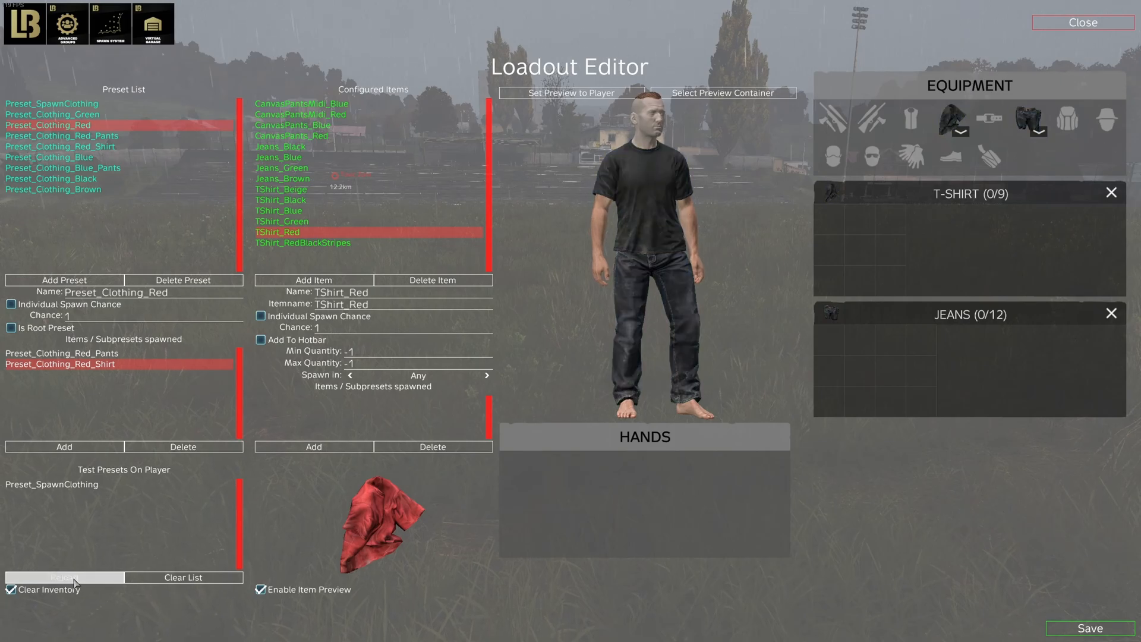
click(74, 580)
click(74, 580)
click(75, 581)
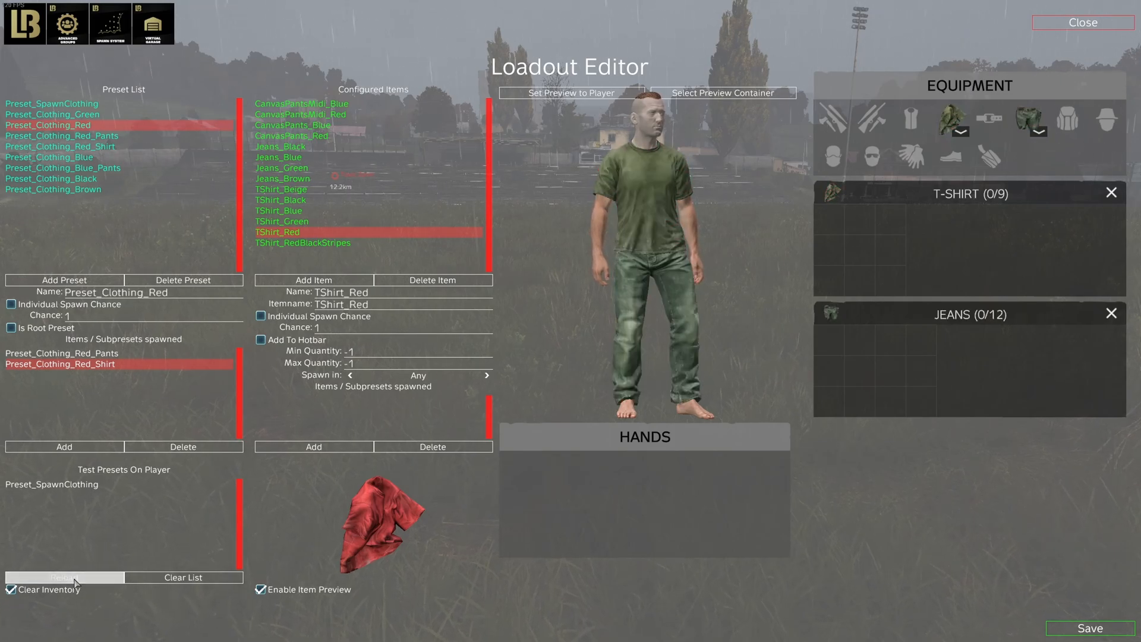
click(1094, 625)
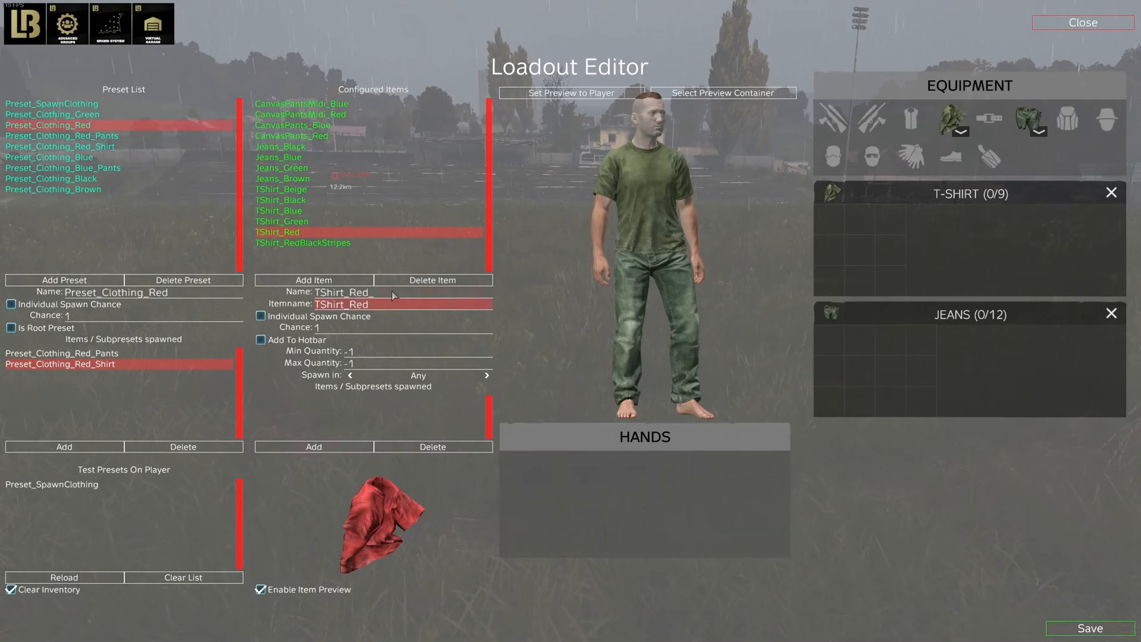
Step: Start adding another configured item, searching the item list for "green" with the item preview enabled
click(298, 284)
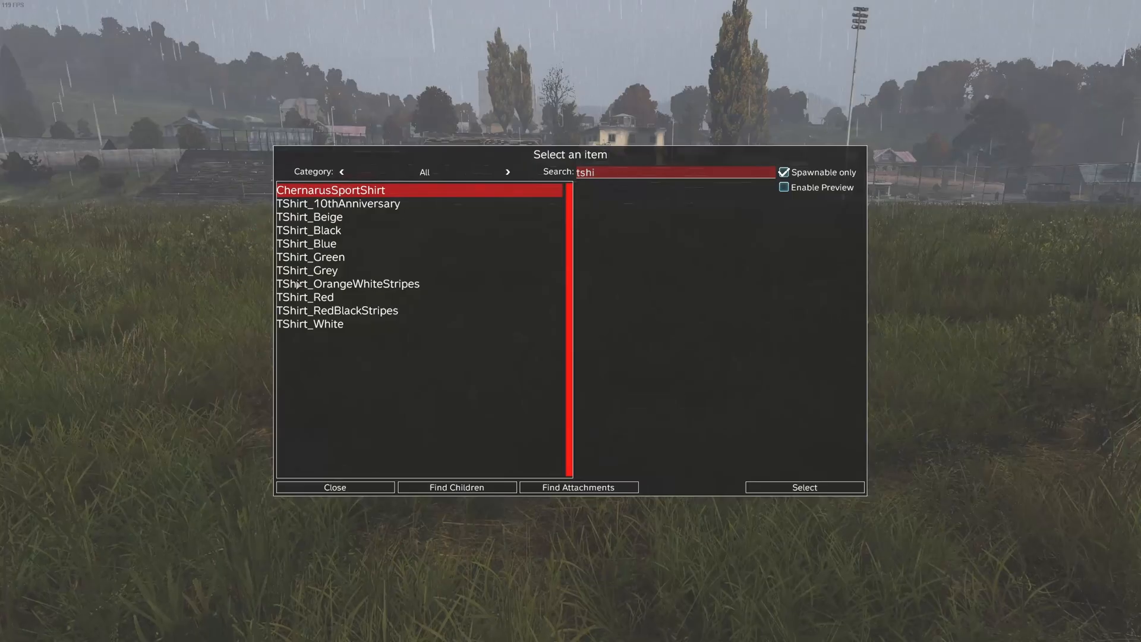
key(BackSpace)
key(BackSpace)
key(BackSpace)
key(BackSpace)
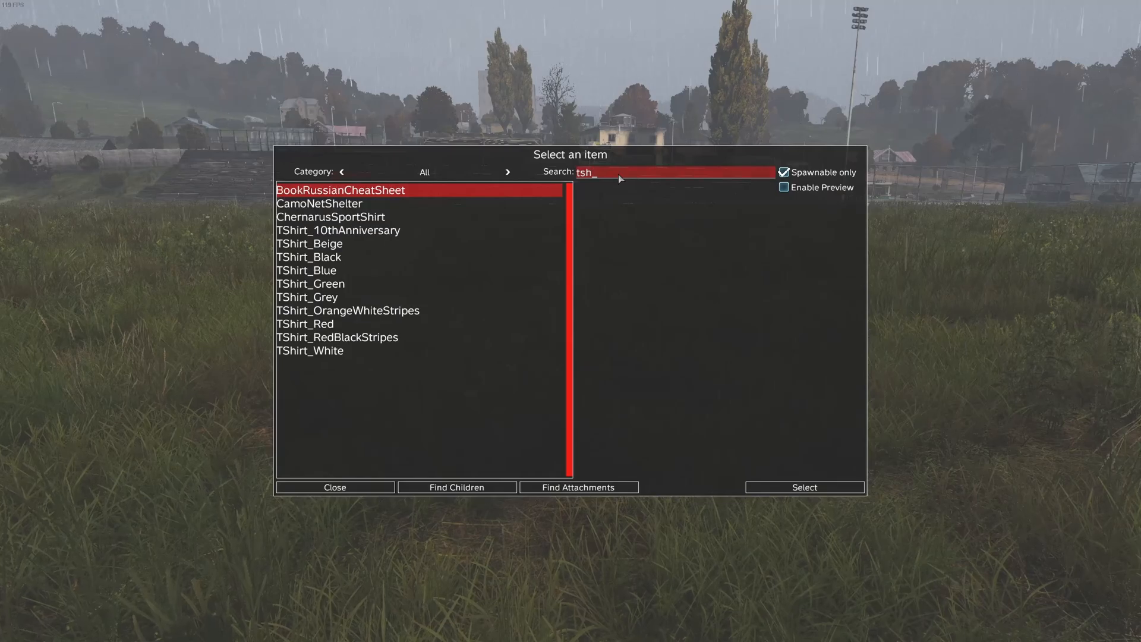
text(green)
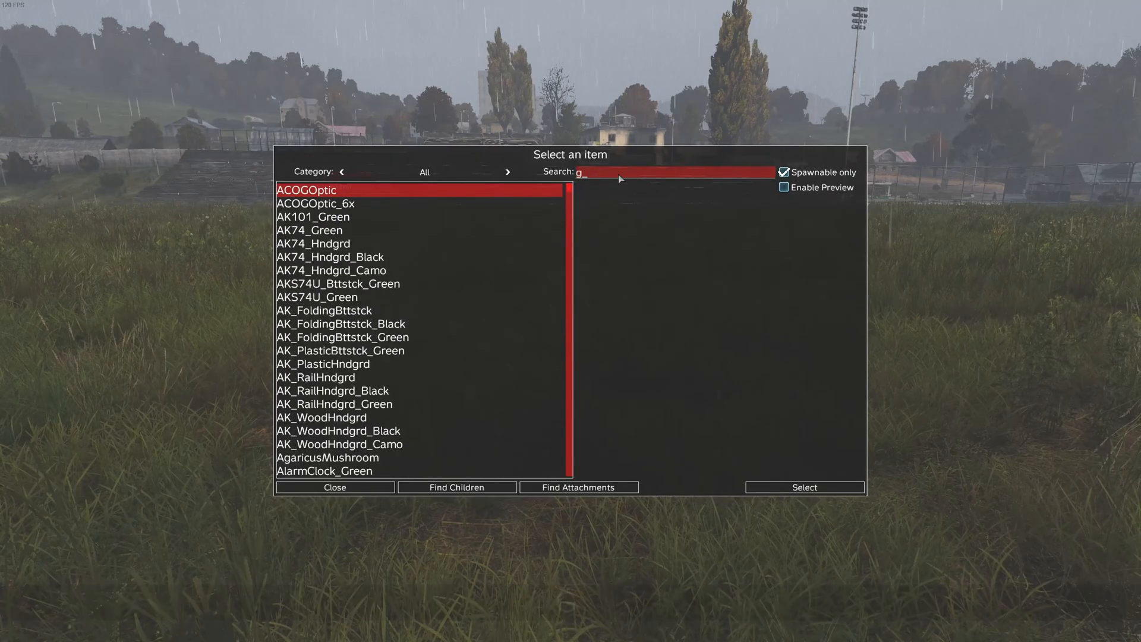
click(783, 187)
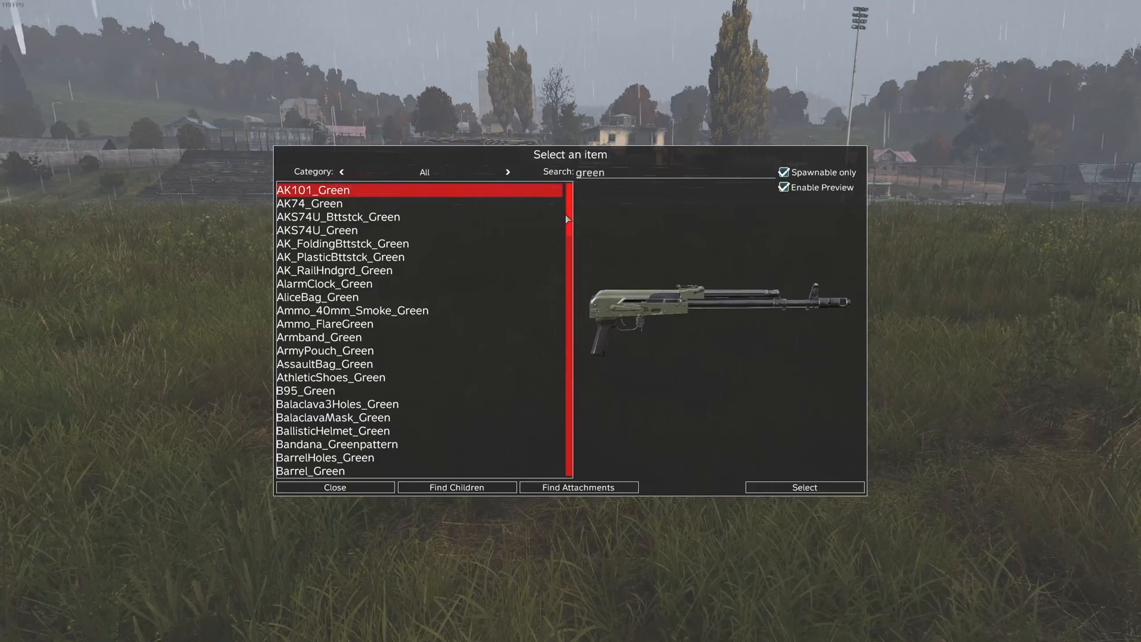
Step: Browse the previews of the green items through to Shirt_GreenCheck to examine possible green clothing
click(480, 258)
scroll(480, 258, down, 10)
scroll(481, 262, up, 14)
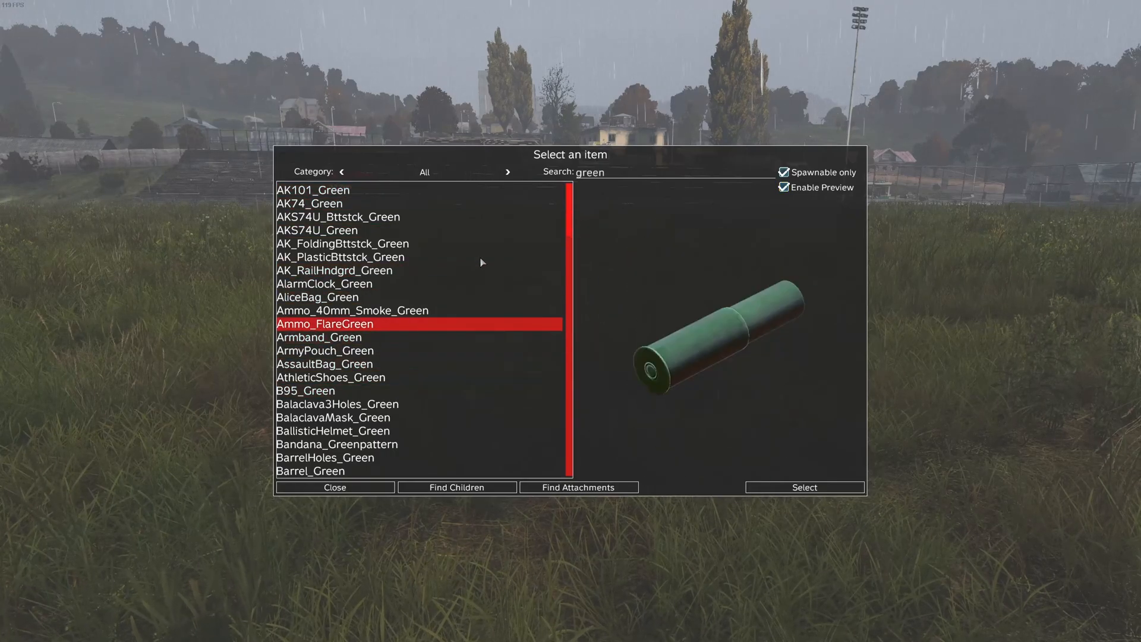
scroll(482, 263, down, 10)
scroll(482, 262, down, 20)
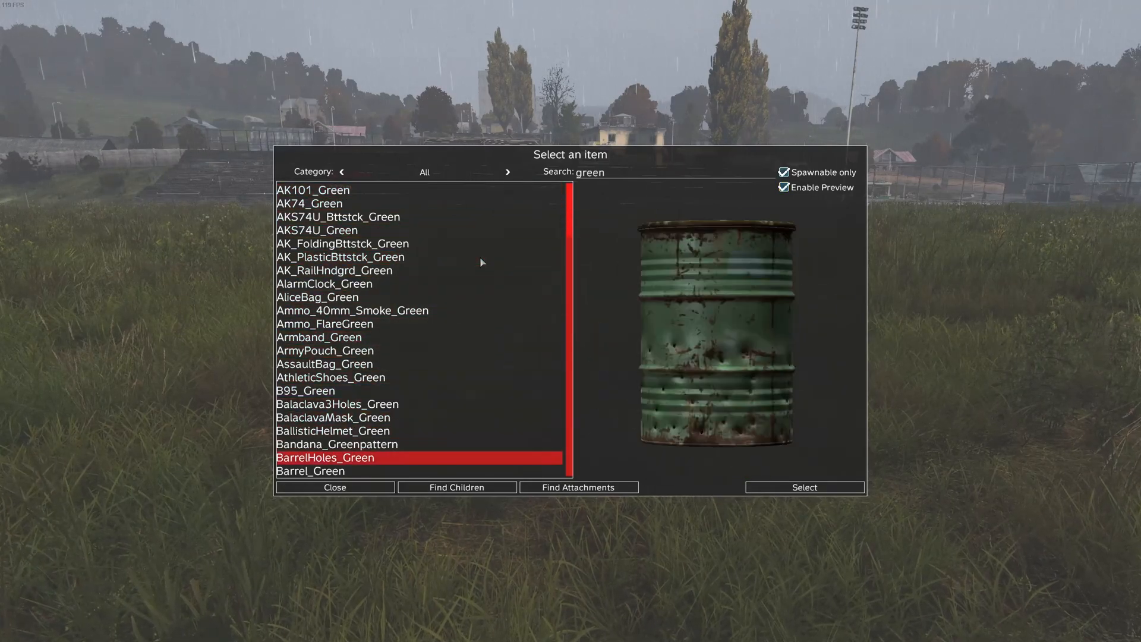
scroll(482, 262, up, 2)
scroll(482, 262, up, 2)
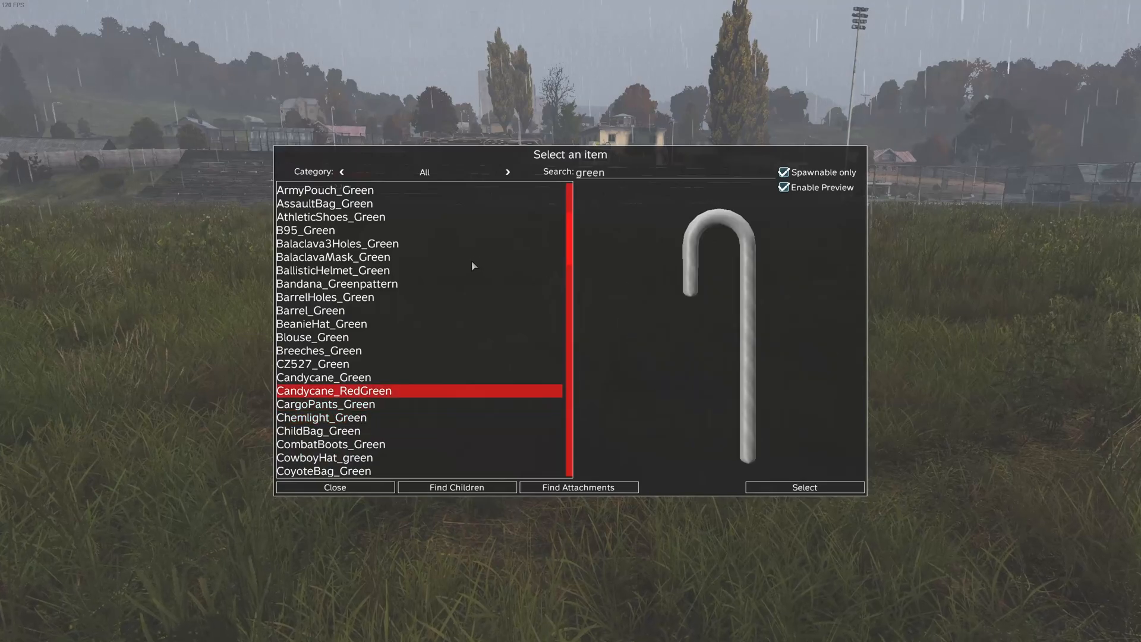
scroll(473, 264, down, 1)
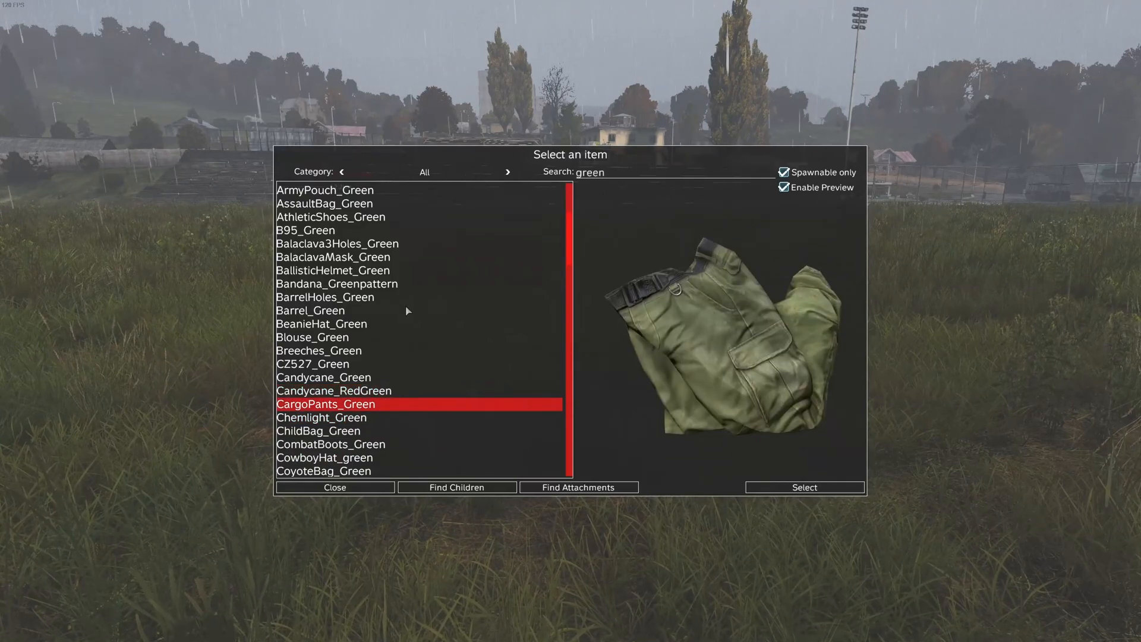
scroll(409, 307, up, 7)
scroll(413, 305, down, 8)
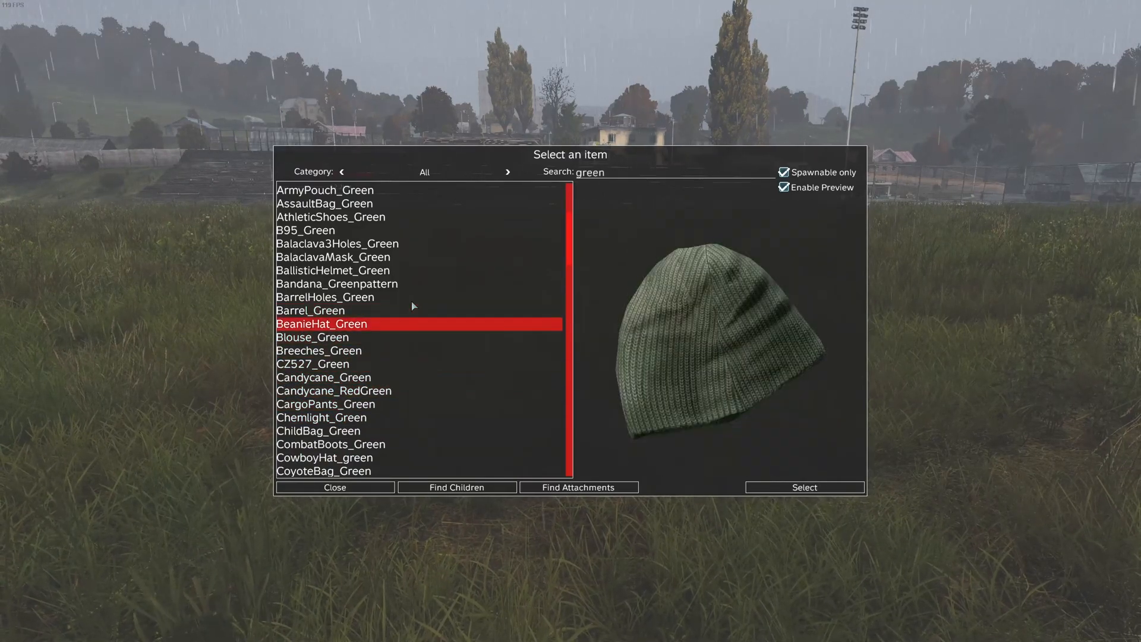
key(Down)
key(Down)
key(Down)
key(Down)
key(Down)
key(Down)
key(Down)
key(Down)
key(Down)
key(Down)
key(Down)
key(Down)
key(Down)
key(Down)
key(Down)
key(Down)
key(Down)
key(Down)
key(Down)
key(Down)
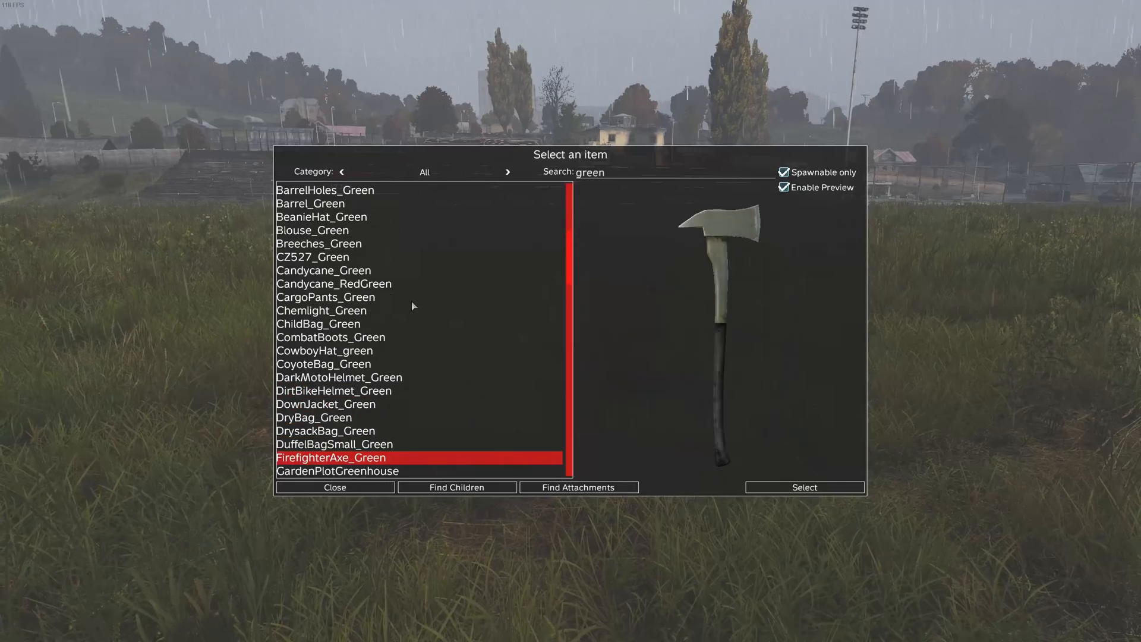
key(Down)
key(Down)
key(Down)
key(Down)
key(Down)
key(Down)
key(Down)
key(Down)
key(Down)
key(Down)
key(Down)
key(Down)
key(Down)
key(Down)
key(Down)
key(Down)
key(Down)
key(Down)
key(Down)
key(Down)
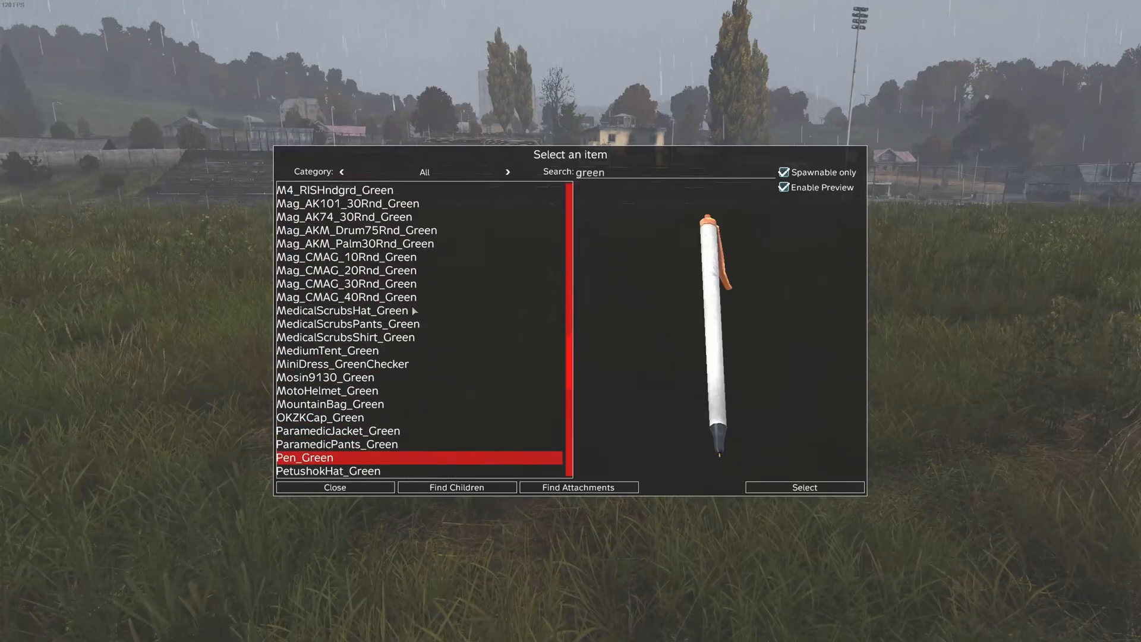
click(448, 367)
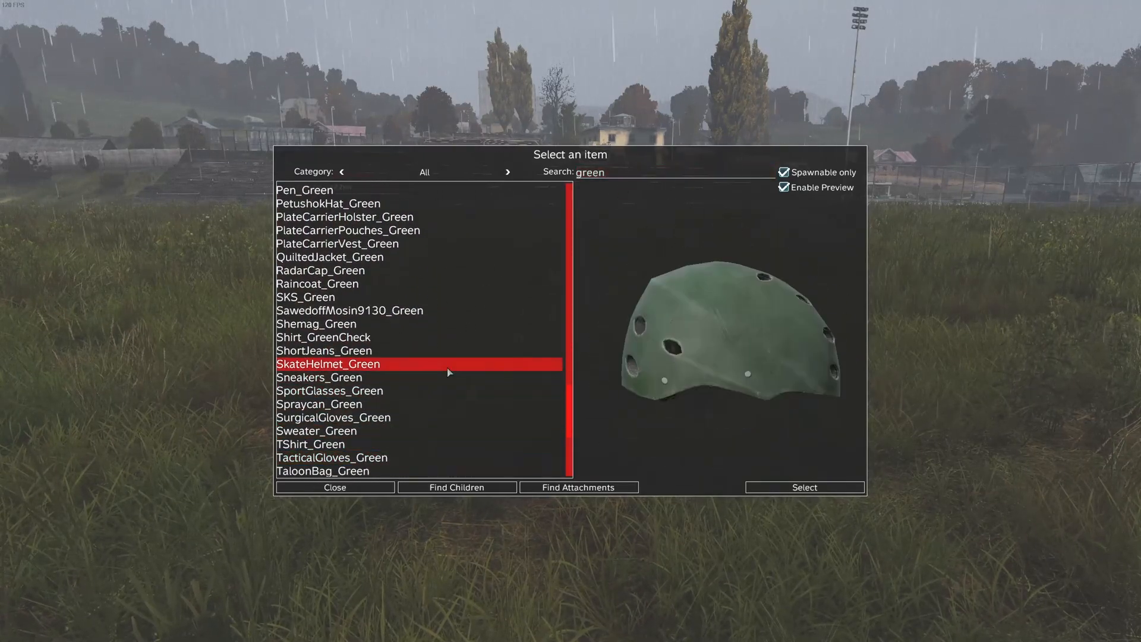
key(Up)
key(Up)
key(Up)
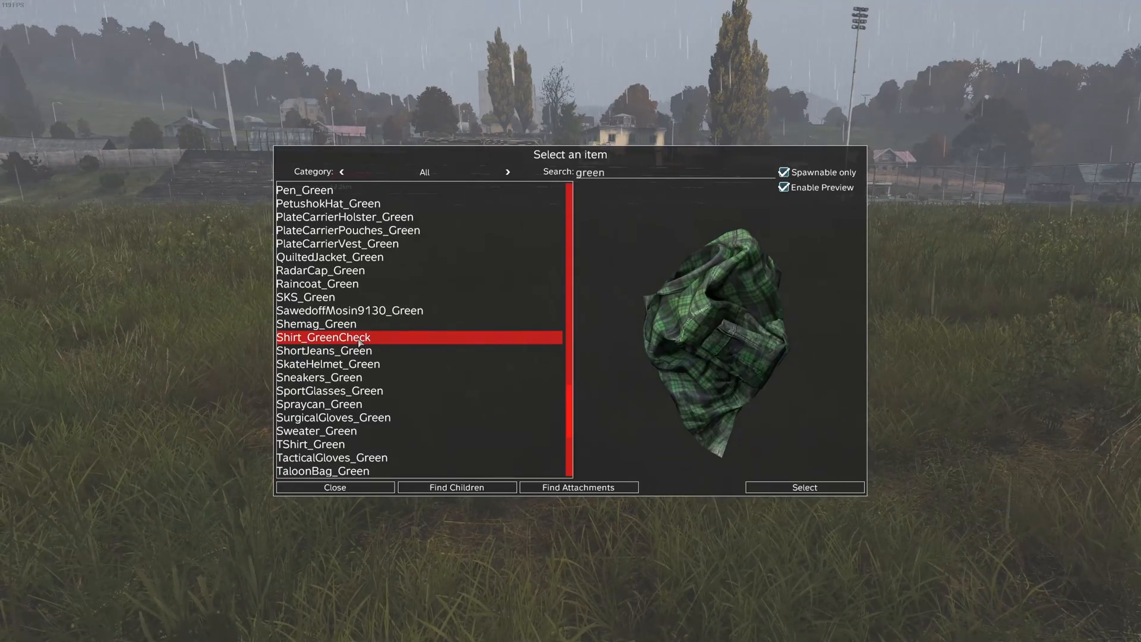
Step: Search the item list for "shirt" instead of the green items
click(598, 174)
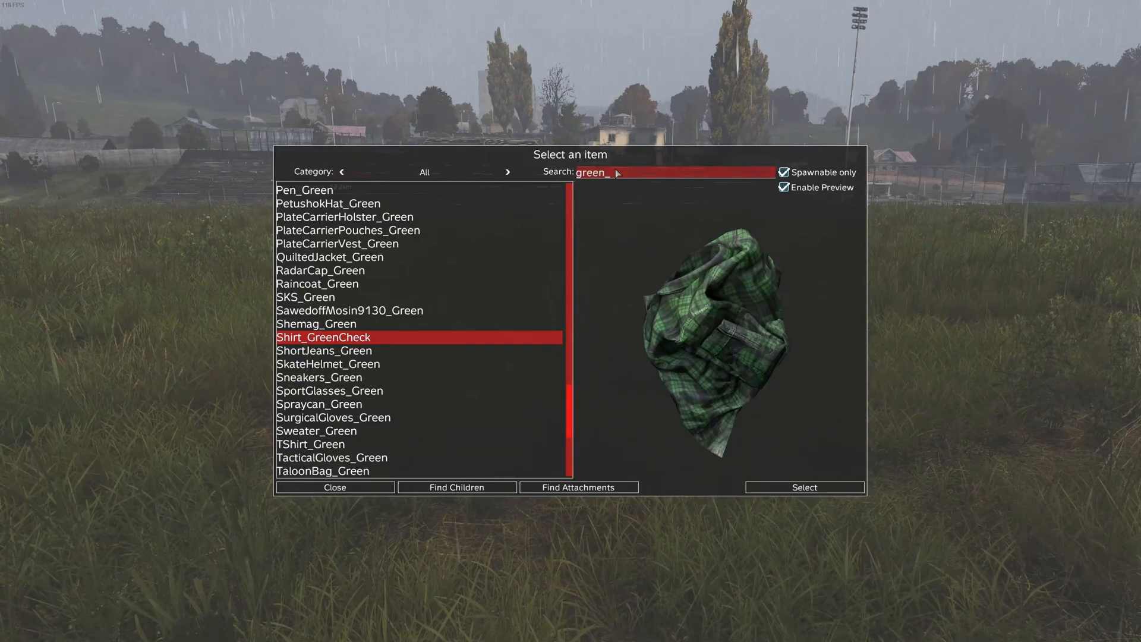
key(BackSpace)
key(BackSpace)
key(BackSpace)
key(BackSpace)
key(BackSpace)
text(shirt)
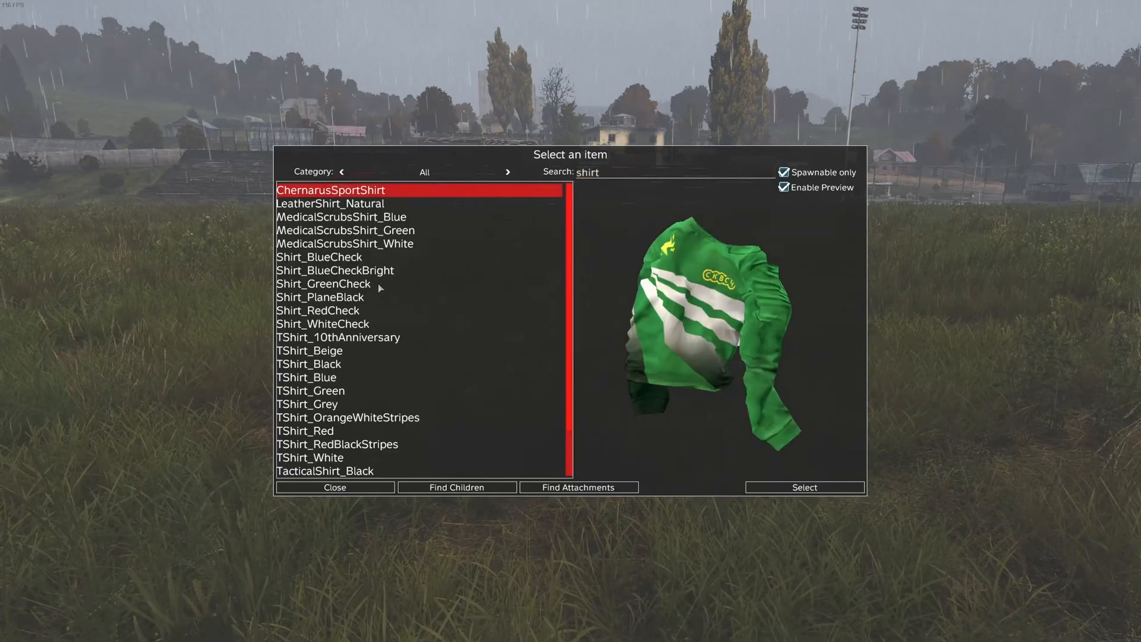
Step: Preview the listed shirts and add Shirt_BlueCheck and Shirt_GreenCheck as configured items
scroll(387, 277, down, 4)
scroll(390, 277, down, 1)
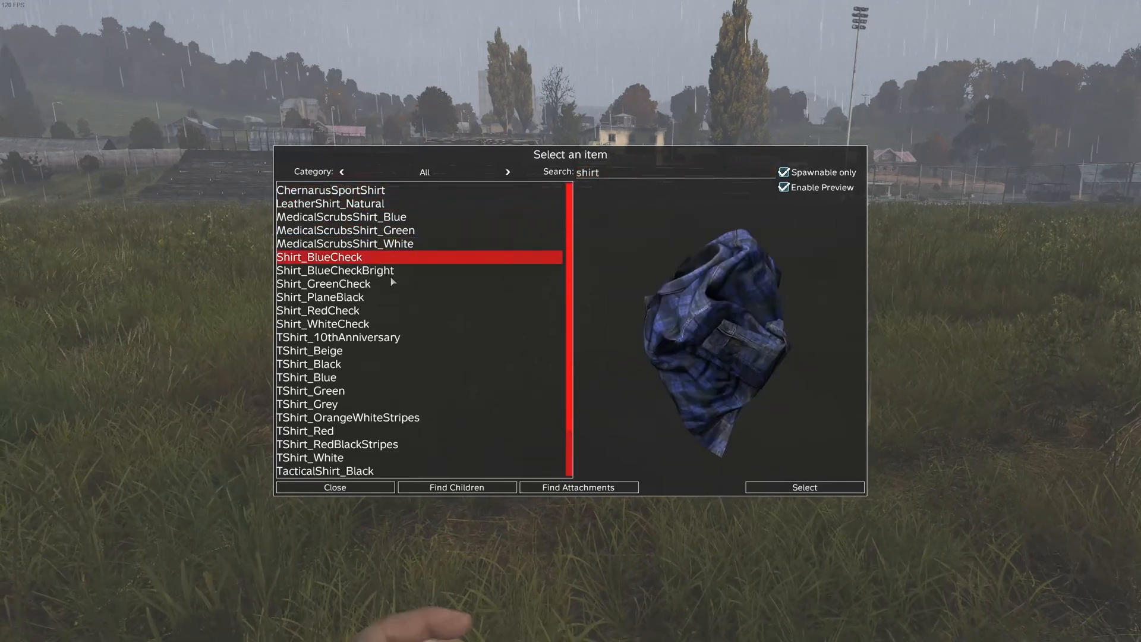
scroll(390, 279, down, 4)
scroll(390, 279, down, 1)
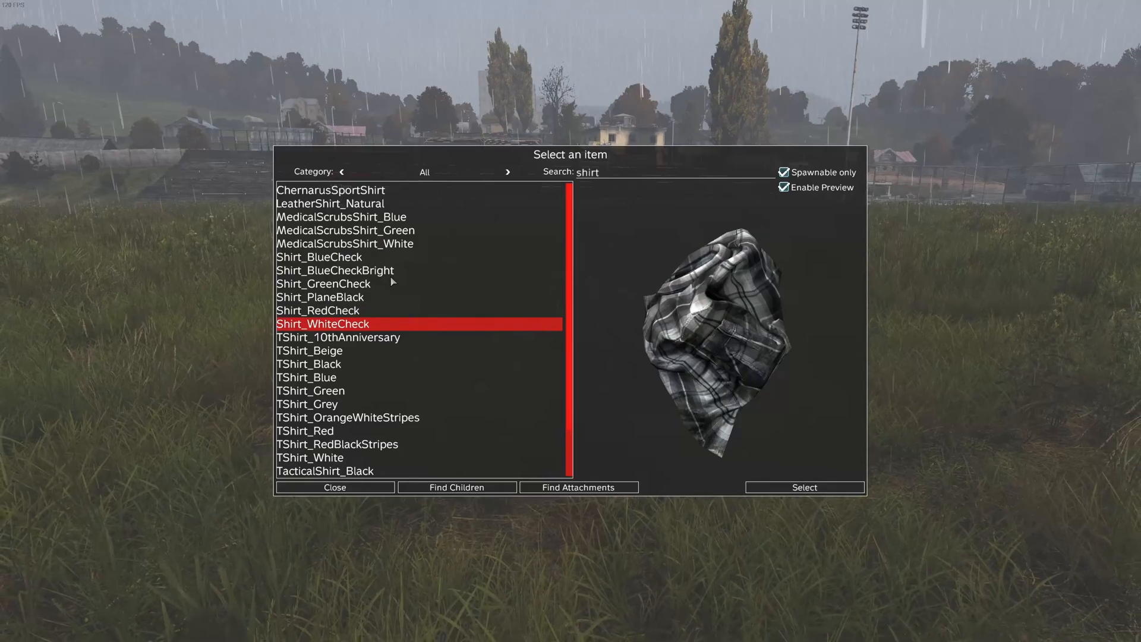
scroll(390, 277, up, 5)
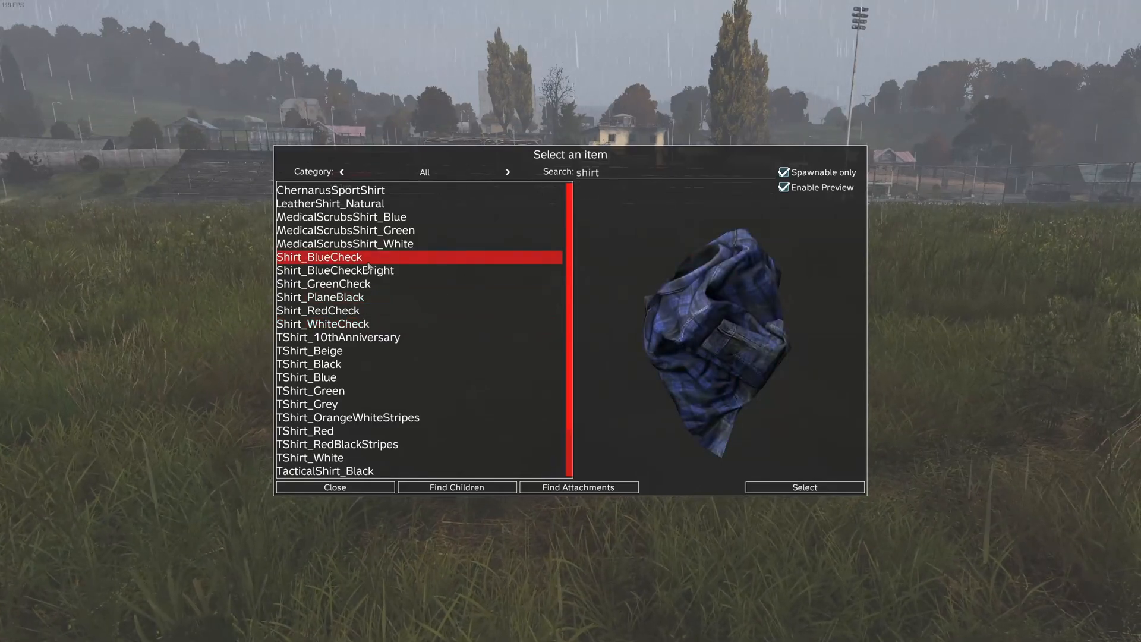
double_click(366, 262)
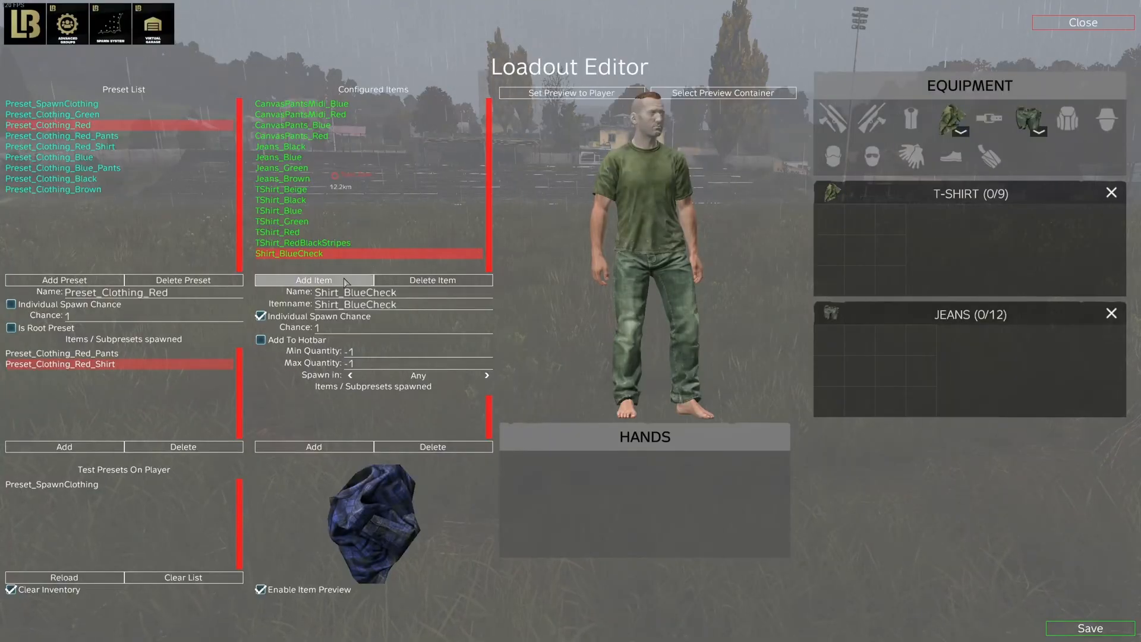
click(345, 280)
double_click(365, 285)
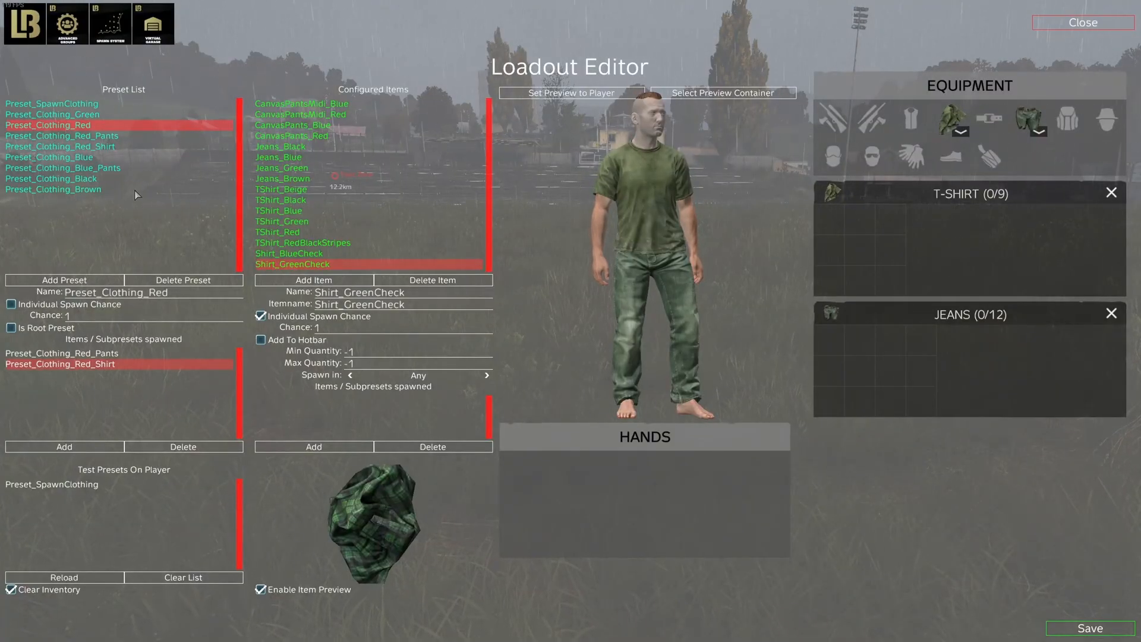
Step: Remove TShirt_Blue from the entries spawned by Preset_Clothing_Blue
click(131, 136)
click(119, 156)
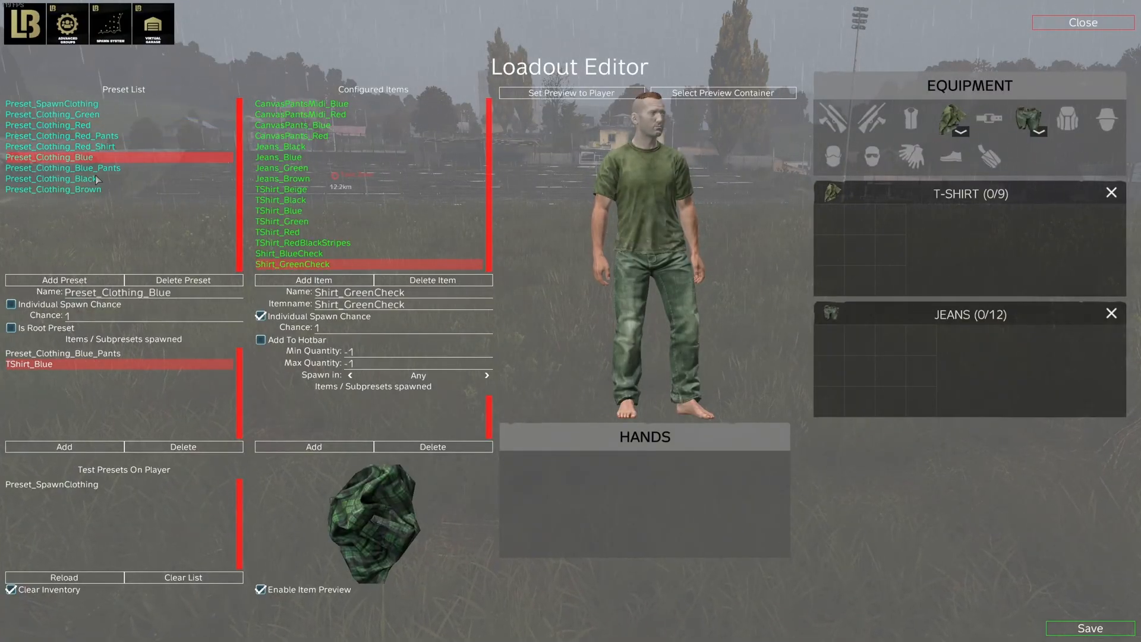
click(185, 446)
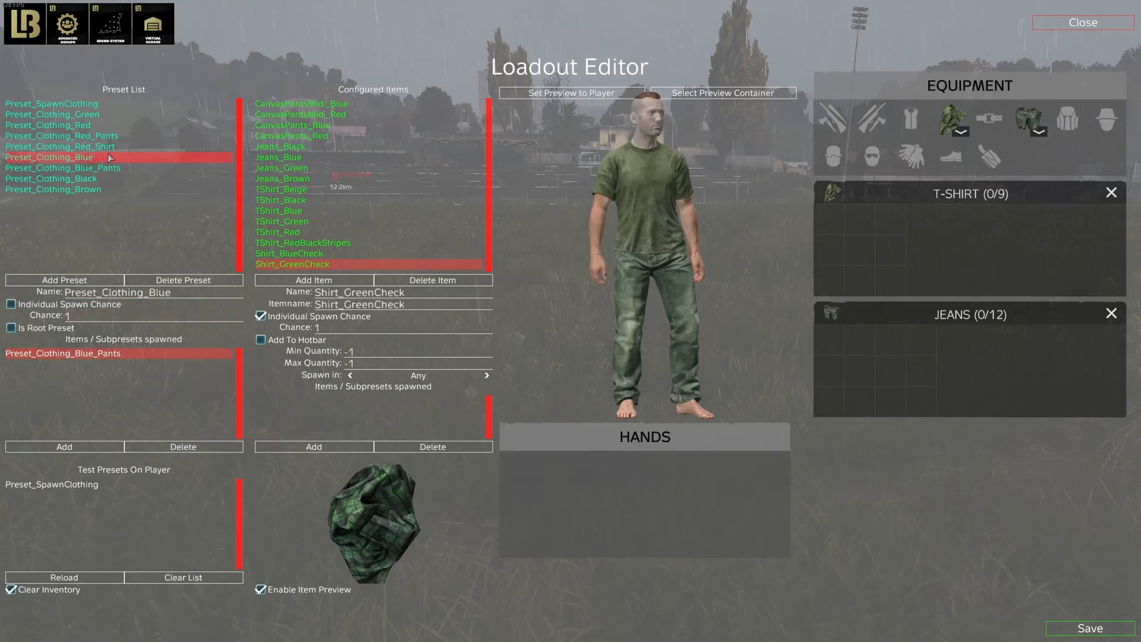
Step: Duplicate Preset_Clothing_Blue, rename the copy Preset_Clothing_Blue_Shirt and remove the Preset_Clothing_Blue_Pants entry from it
key(ctrl+d)
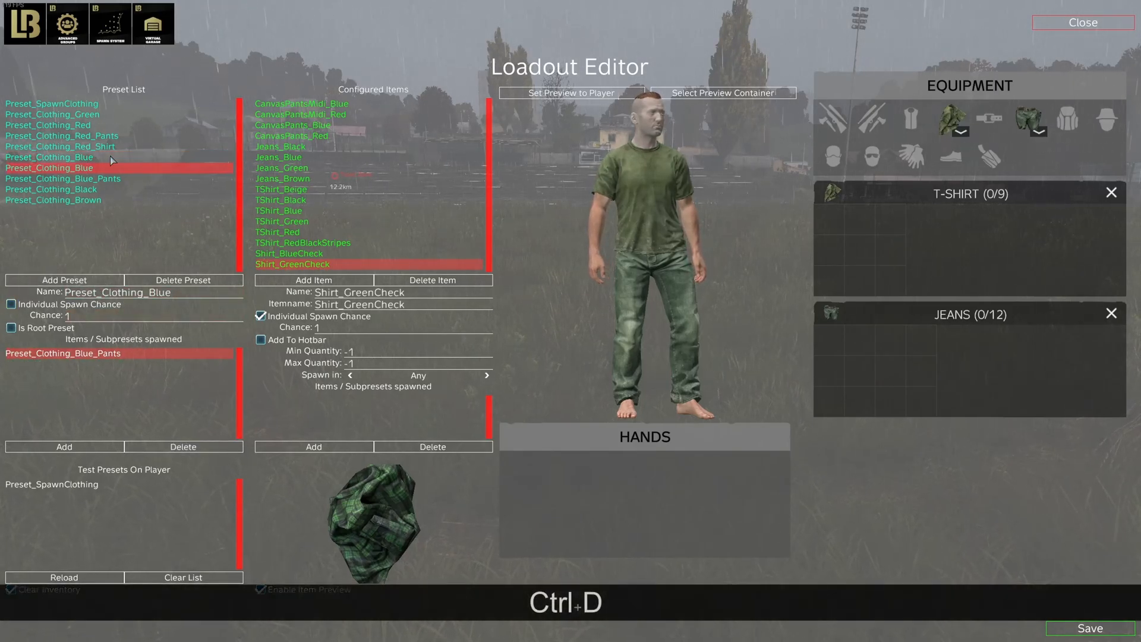
click(191, 291)
text(_Short)
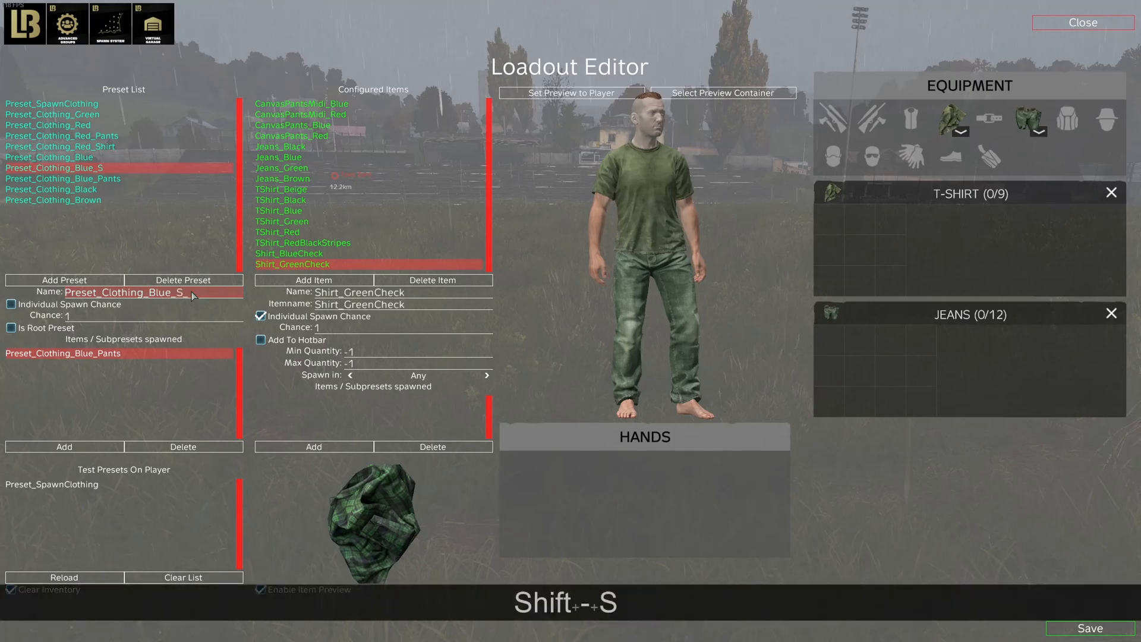
key(BackSpace)
key(BackSpace)
key(BackSpace)
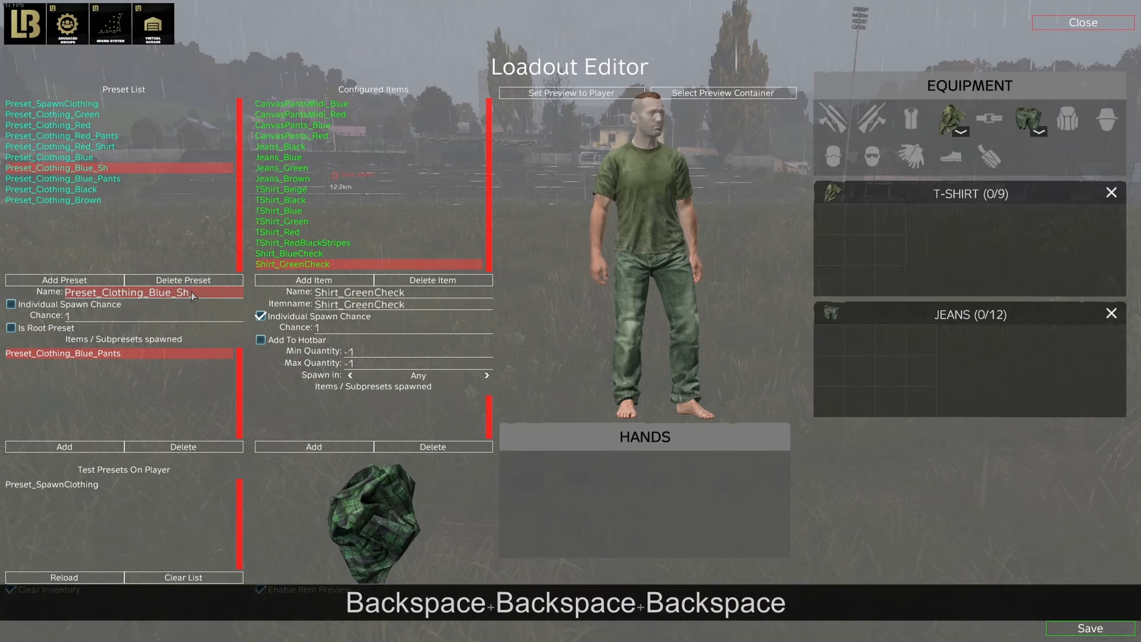
text(irt)
click(194, 448)
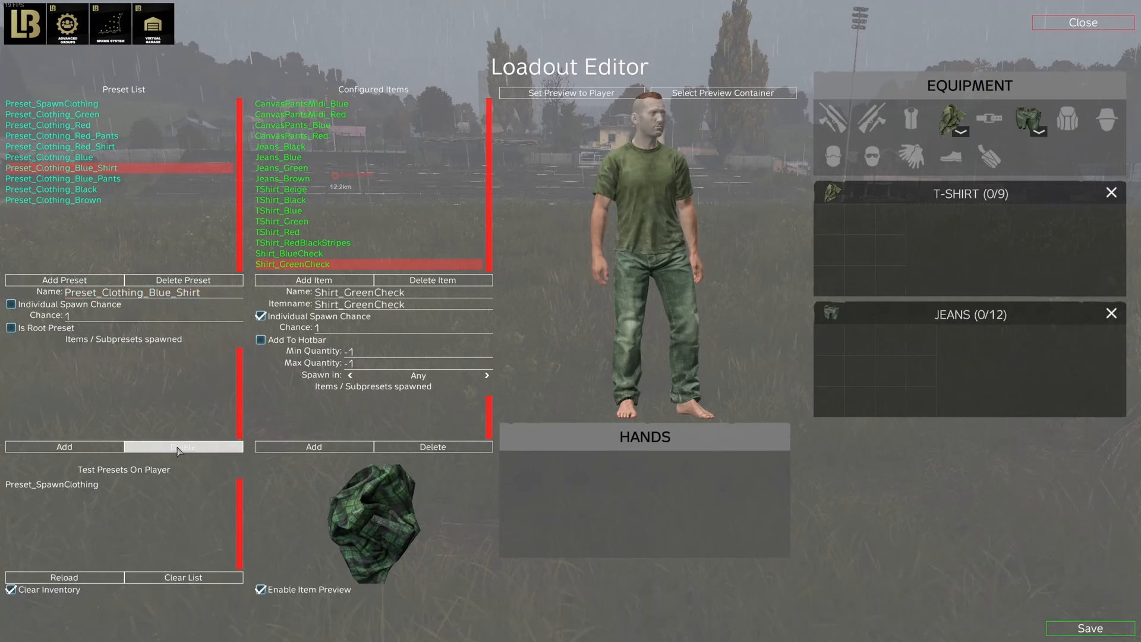
Step: Find the blue entries with the search "blue" and add TShirt_Blue to Preset_Clothing_Blue_Shirt
click(110, 452)
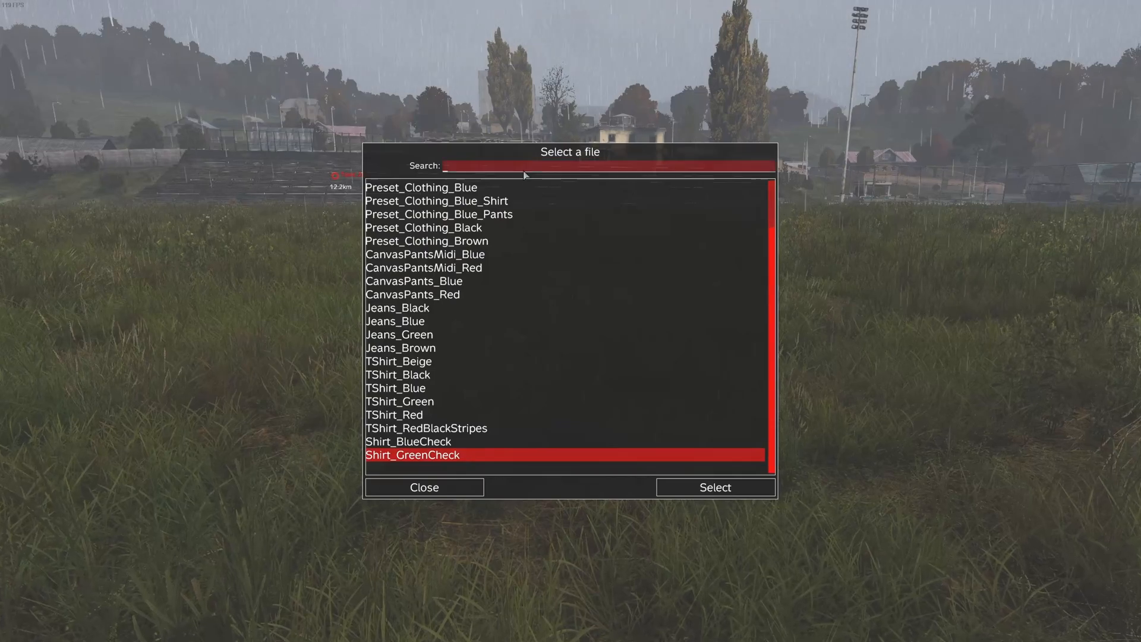
text(gree)
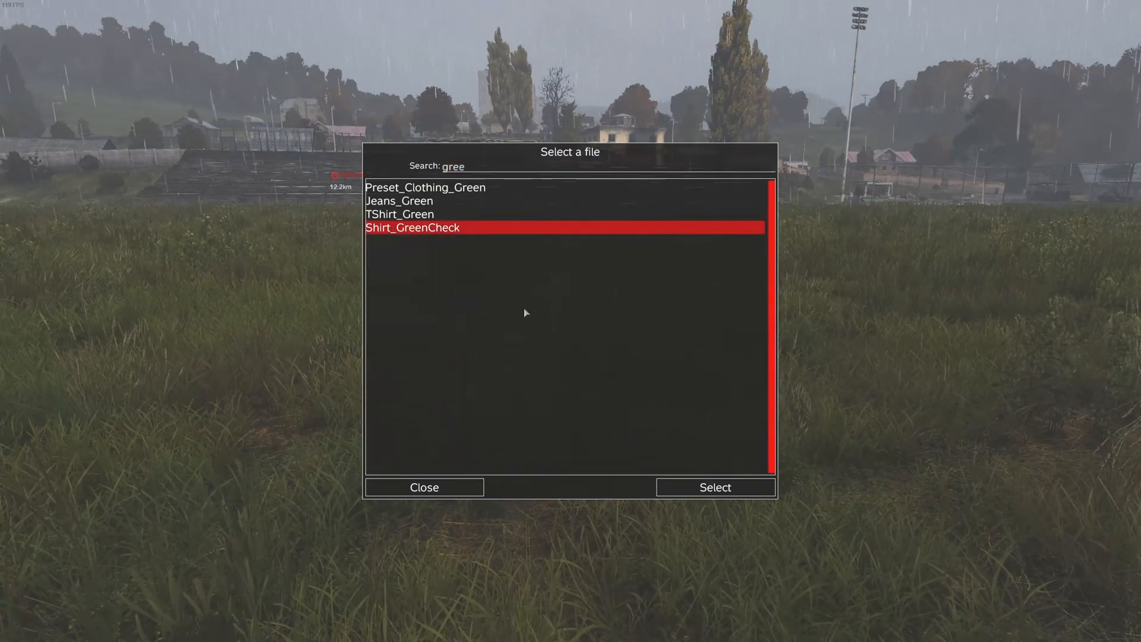
key(BackSpace)
key(BackSpace)
key(BackSpace)
key(BackSpace)
key(BackSpace)
text(blue)
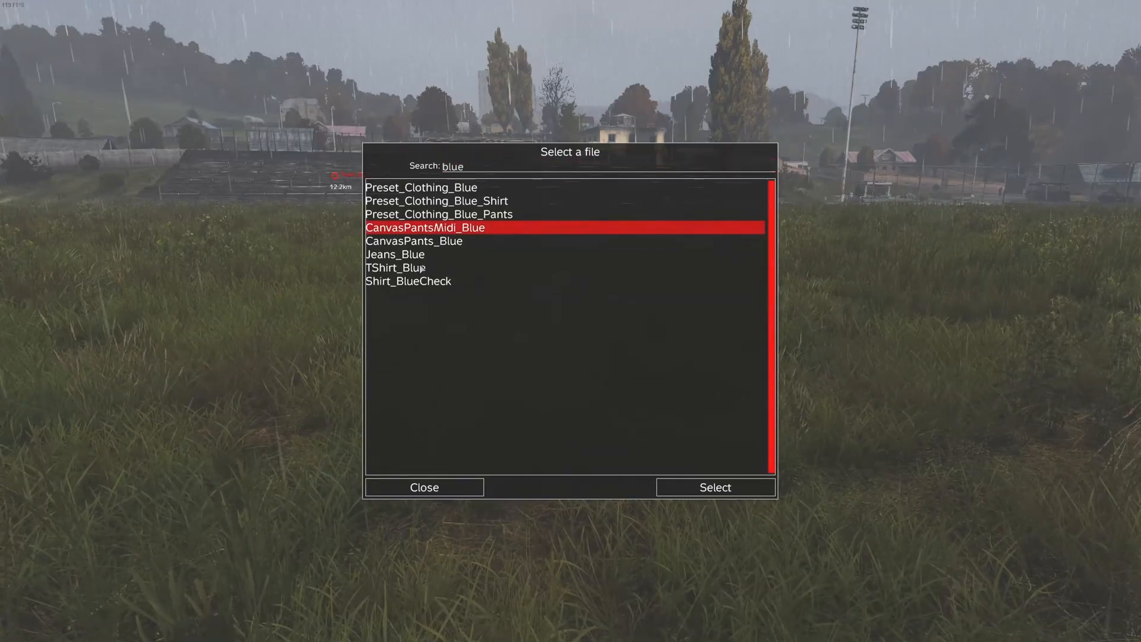
double_click(421, 269)
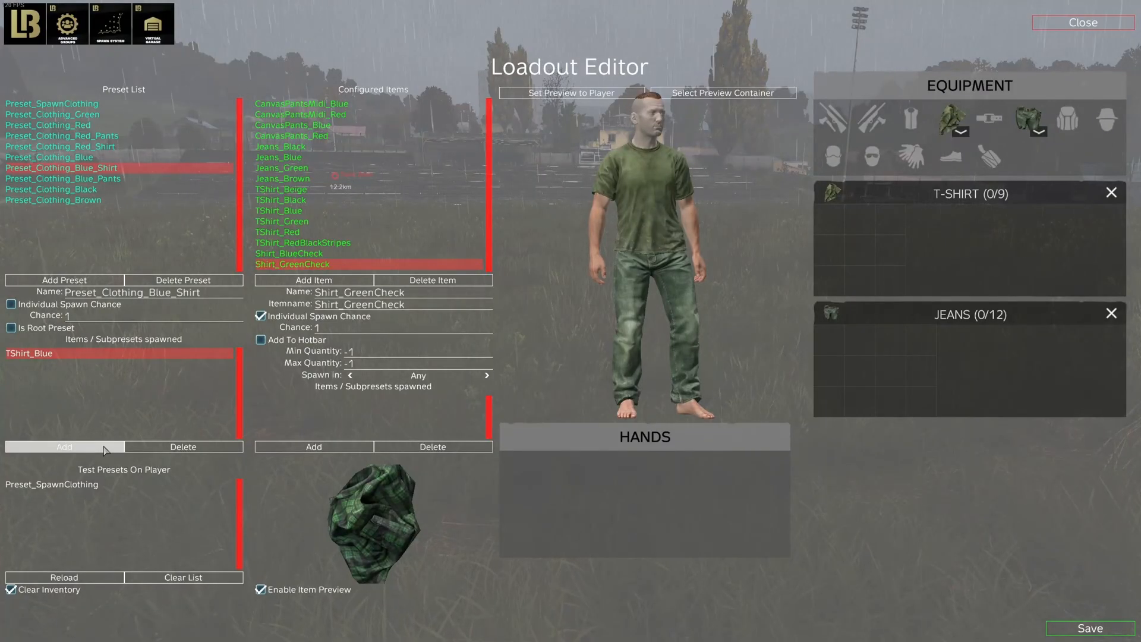
Step: Add Shirt_BlueCheck to Preset_Clothing_Blue_Shirt and turn off the item's individual spawn chance
click(504, 174)
text(blue)
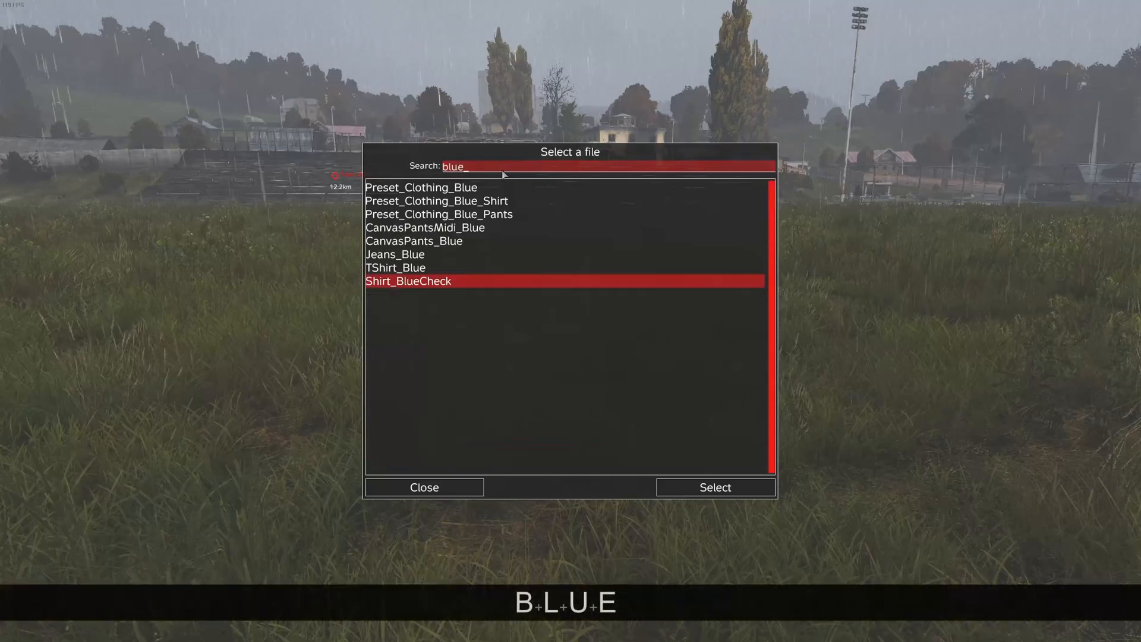
double_click(437, 283)
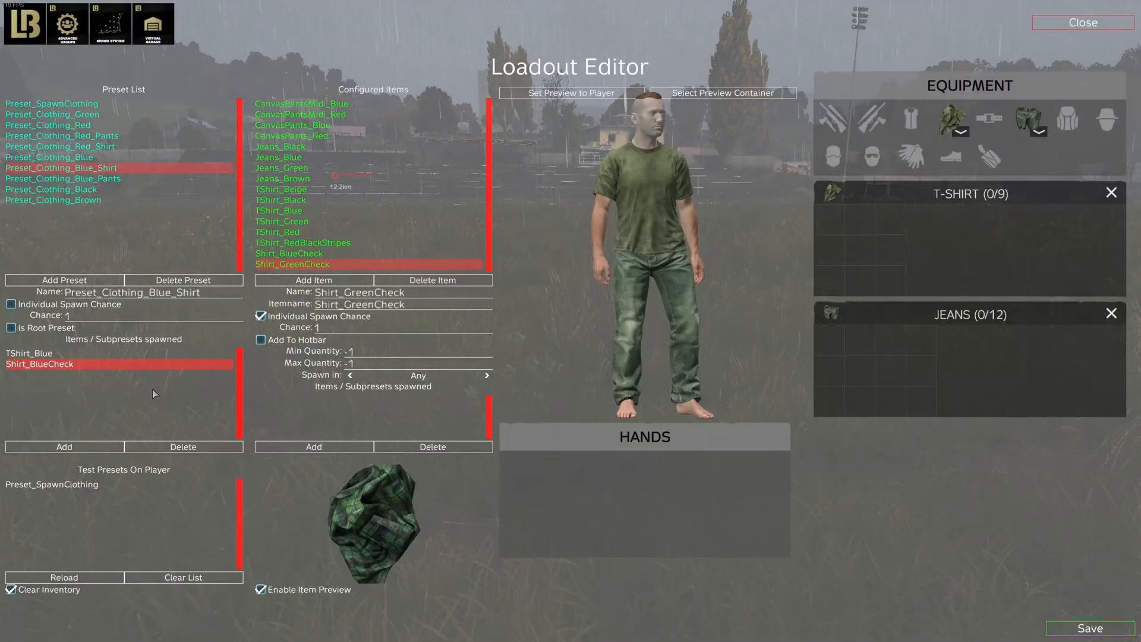
click(132, 365)
click(130, 352)
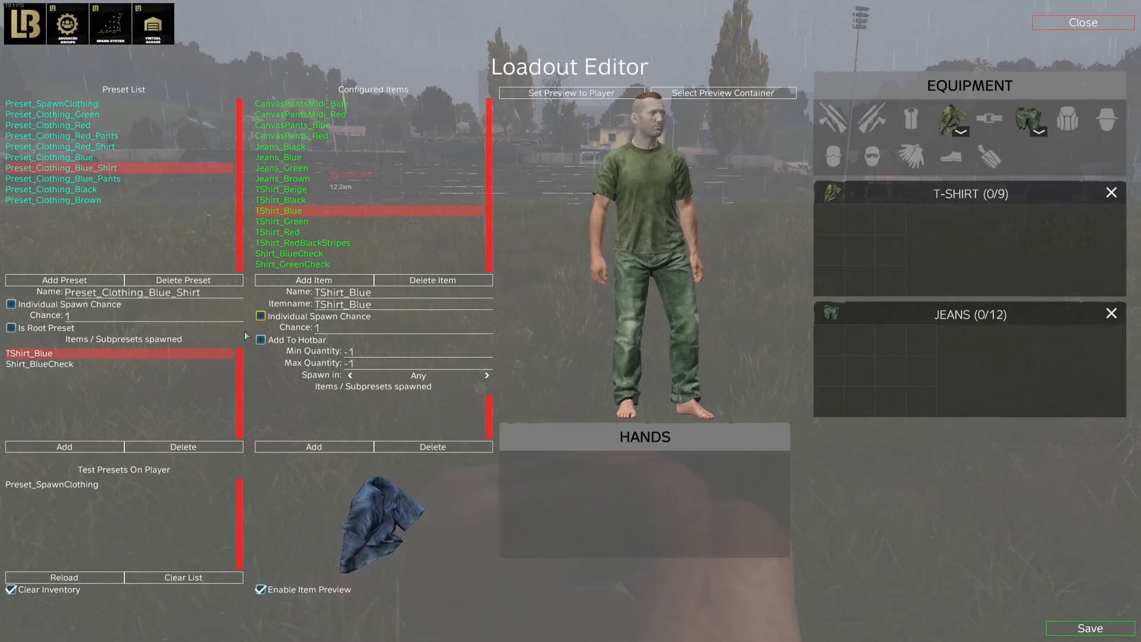
Step: Add Preset_Clothing_Blue_Shirt as a subpreset of Preset_Clothing_Blue
click(48, 157)
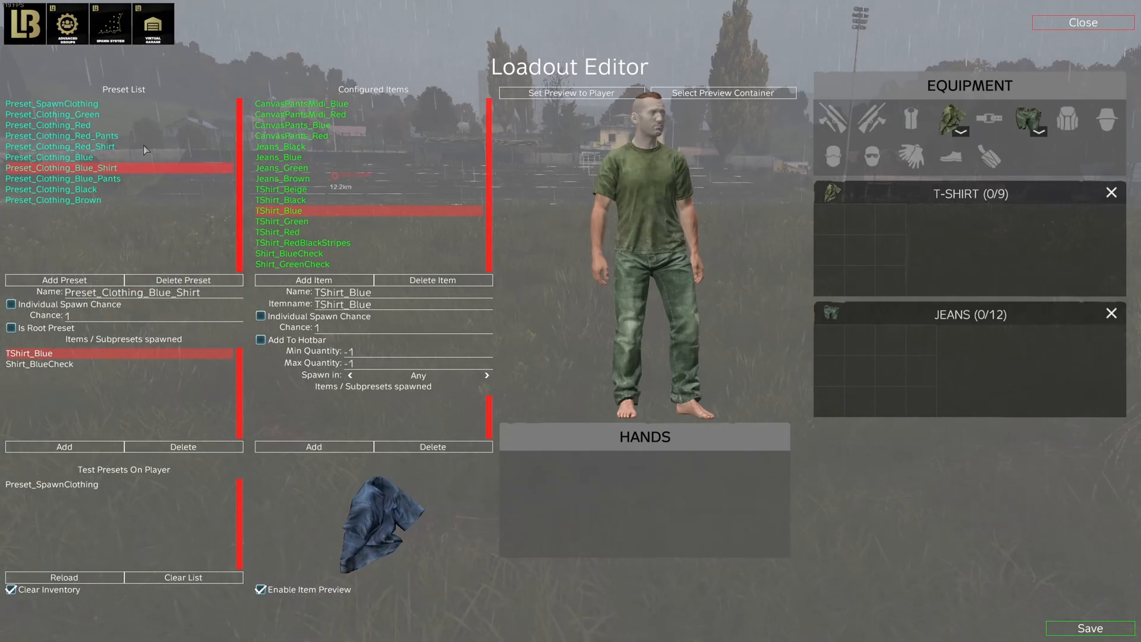
click(90, 446)
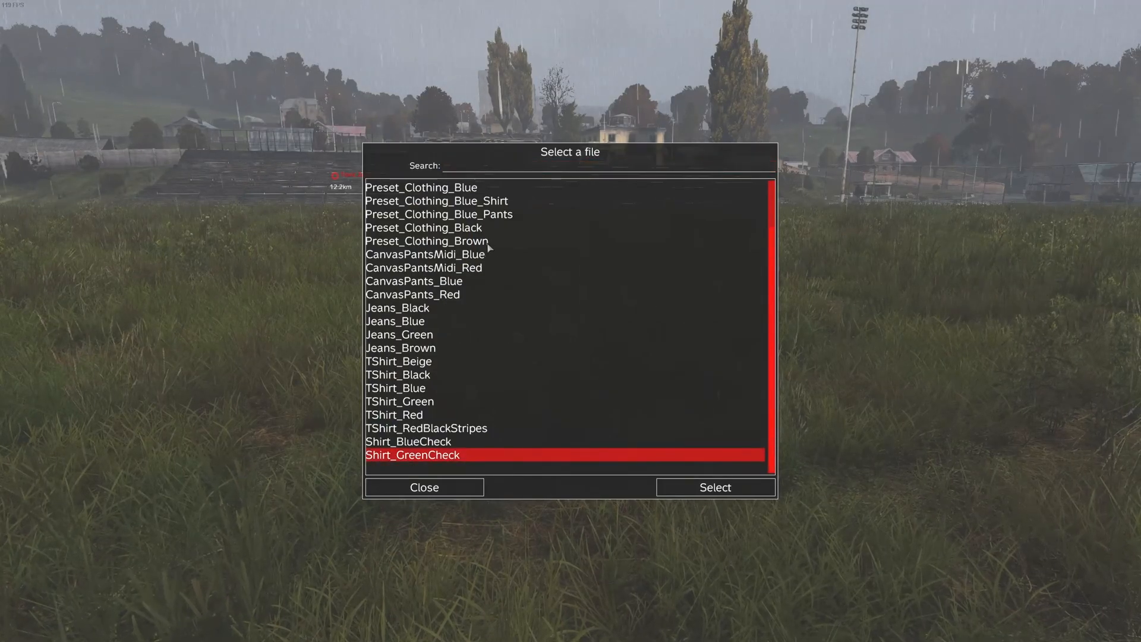
double_click(497, 202)
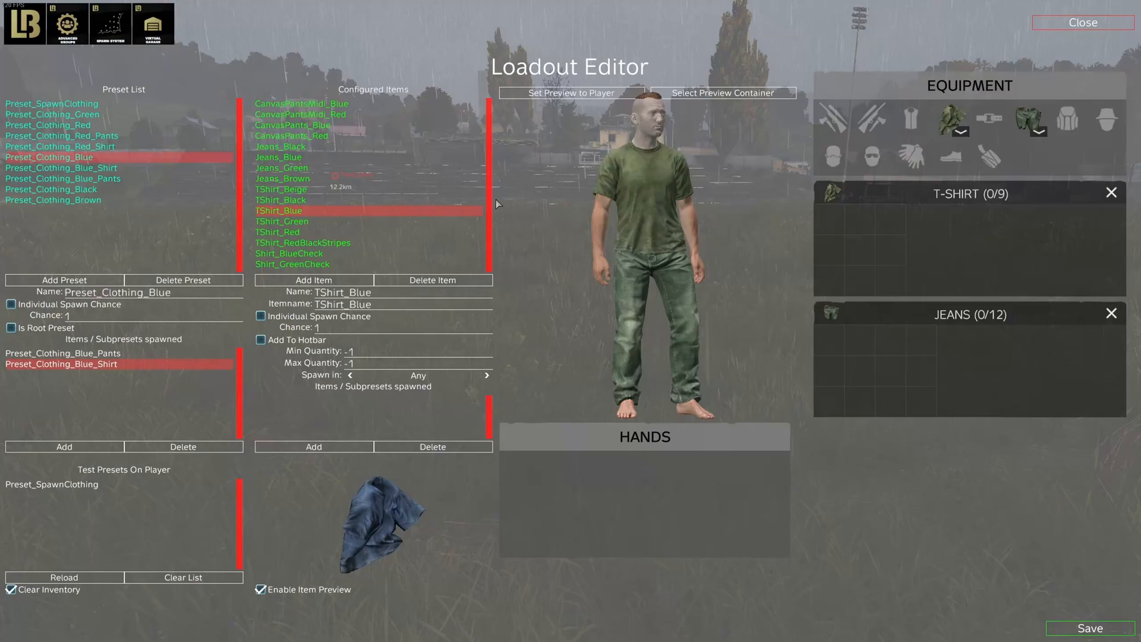
Step: Test Preset_SpawnClothing on the player repeatedly to check which outfits the color presets spawn
click(96, 577)
click(96, 577)
click(96, 578)
click(96, 577)
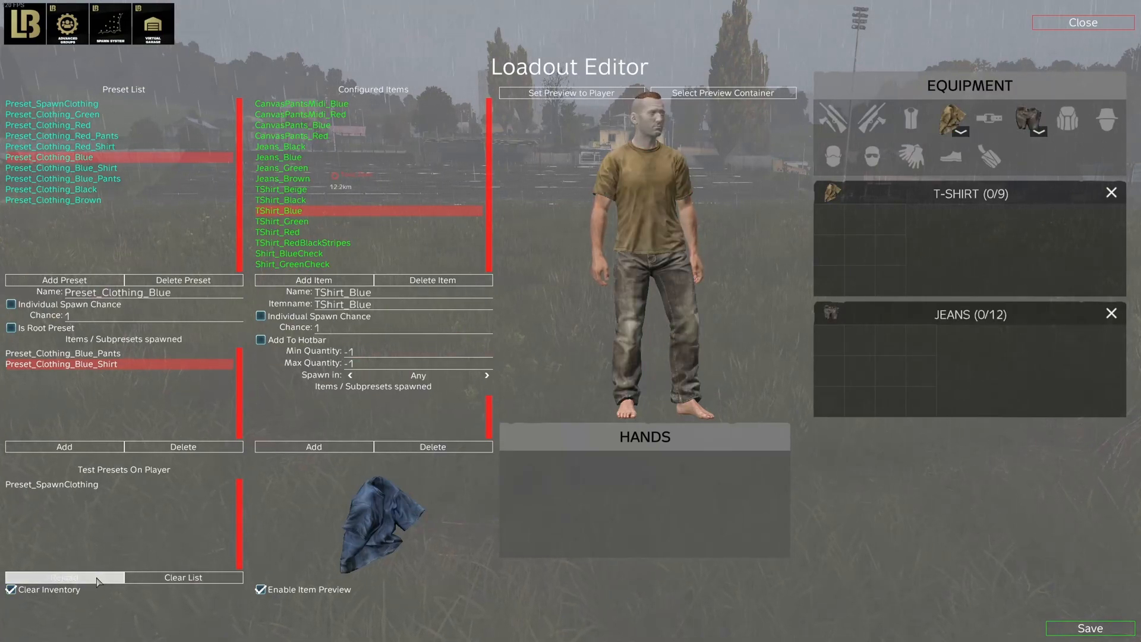
click(96, 578)
click(96, 577)
click(97, 577)
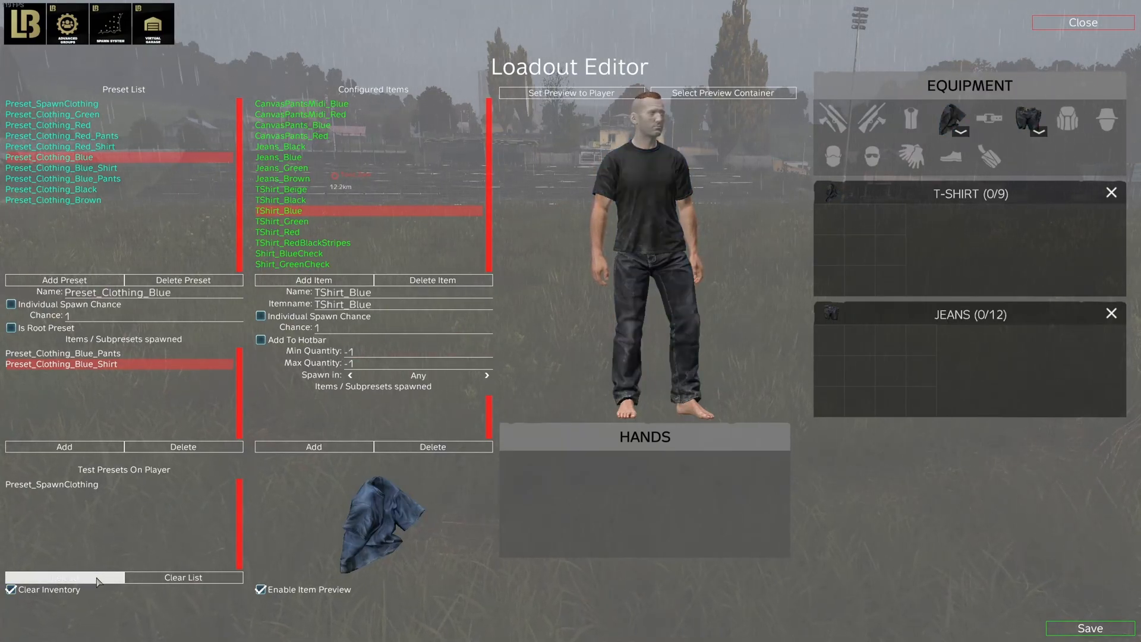
click(96, 577)
click(96, 577)
click(96, 578)
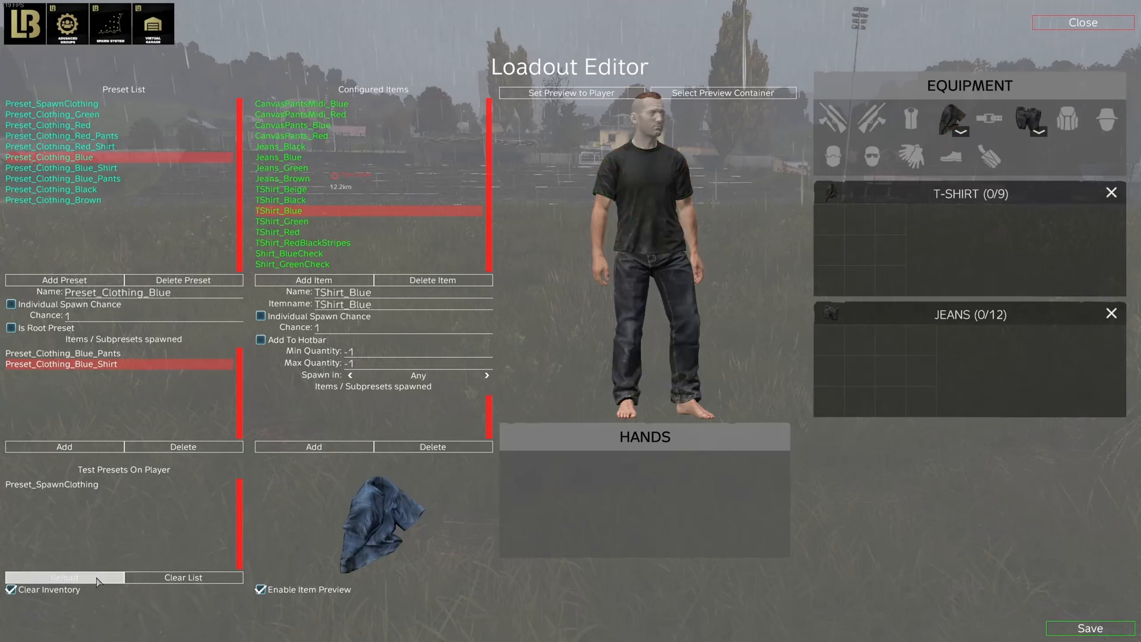
click(97, 578)
click(96, 578)
click(96, 577)
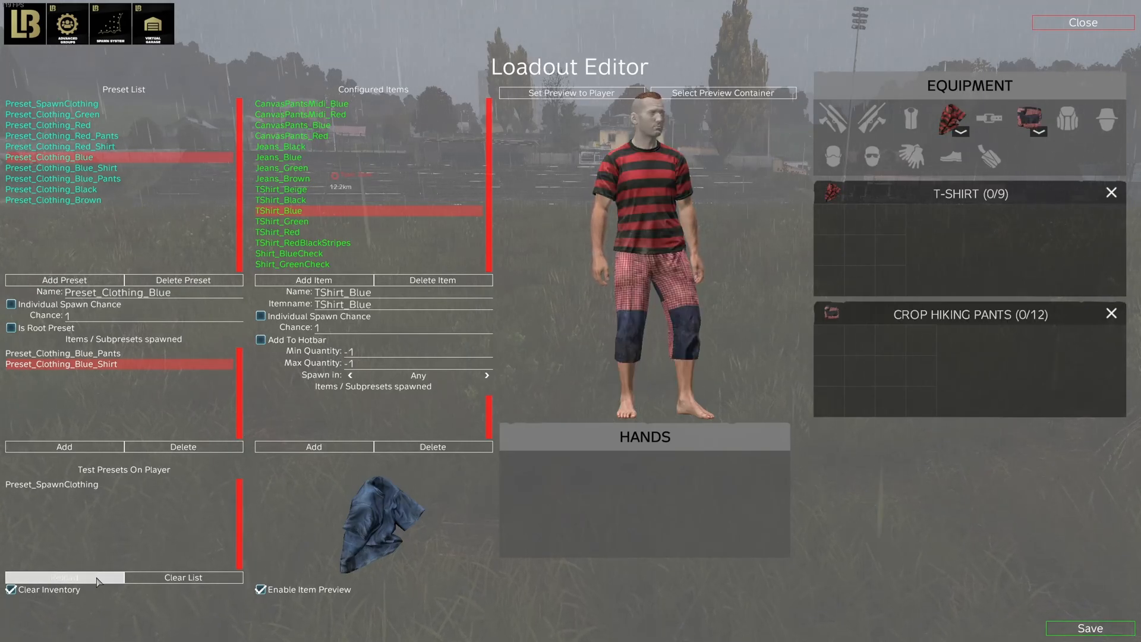
click(96, 577)
click(96, 578)
click(96, 577)
click(97, 578)
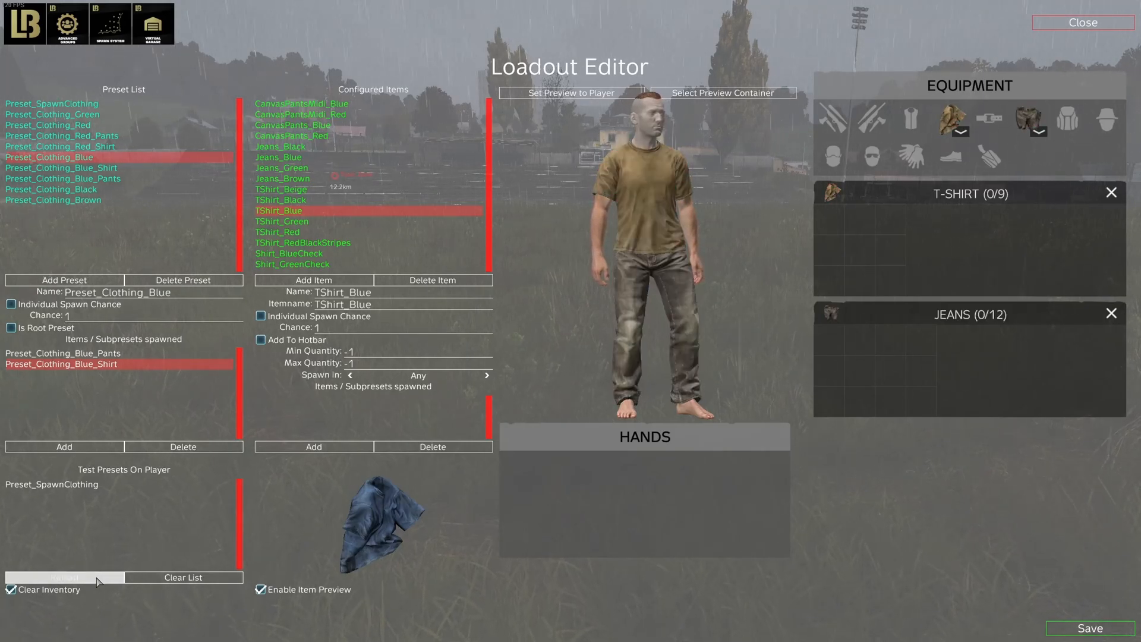
click(96, 578)
click(96, 577)
click(96, 577)
click(96, 577)
click(96, 578)
click(96, 577)
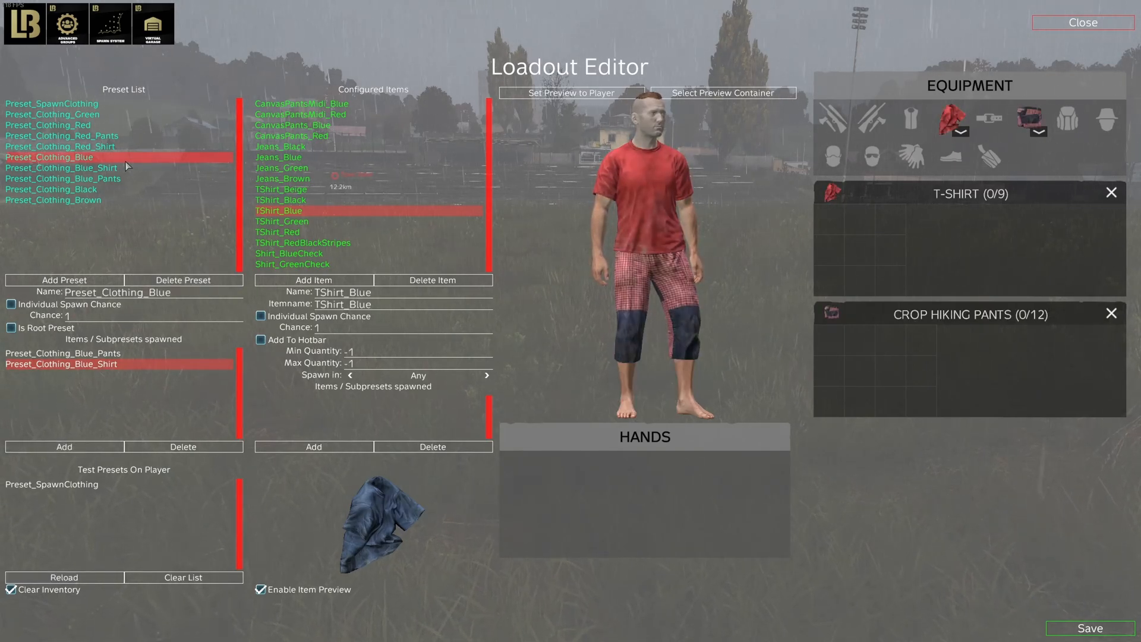
Step: Trace Preset_SpawnClothing through Preset_Clothing_Blue to Preset_Clothing_Blue_Shirt and enable that shirt preset's individual spawn chance
click(98, 106)
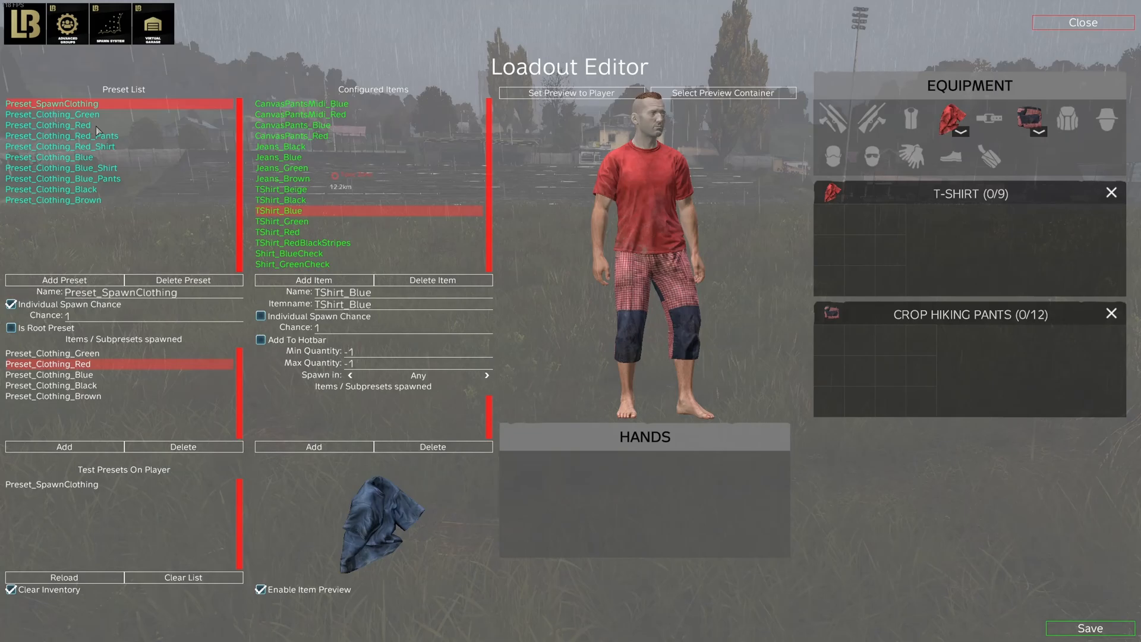
double_click(91, 376)
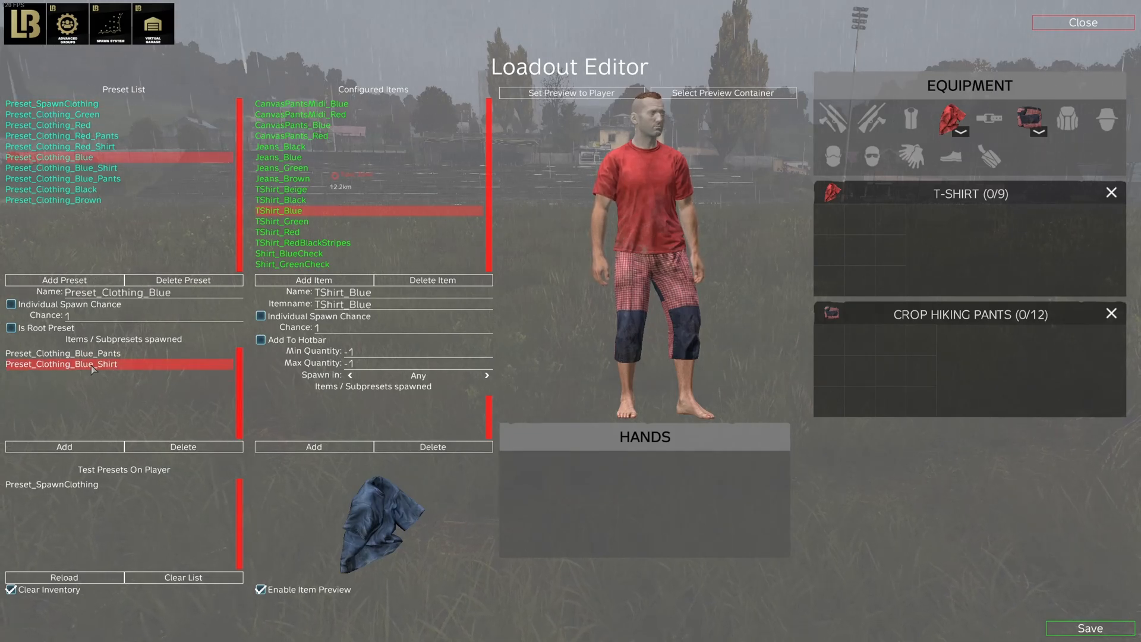
double_click(88, 365)
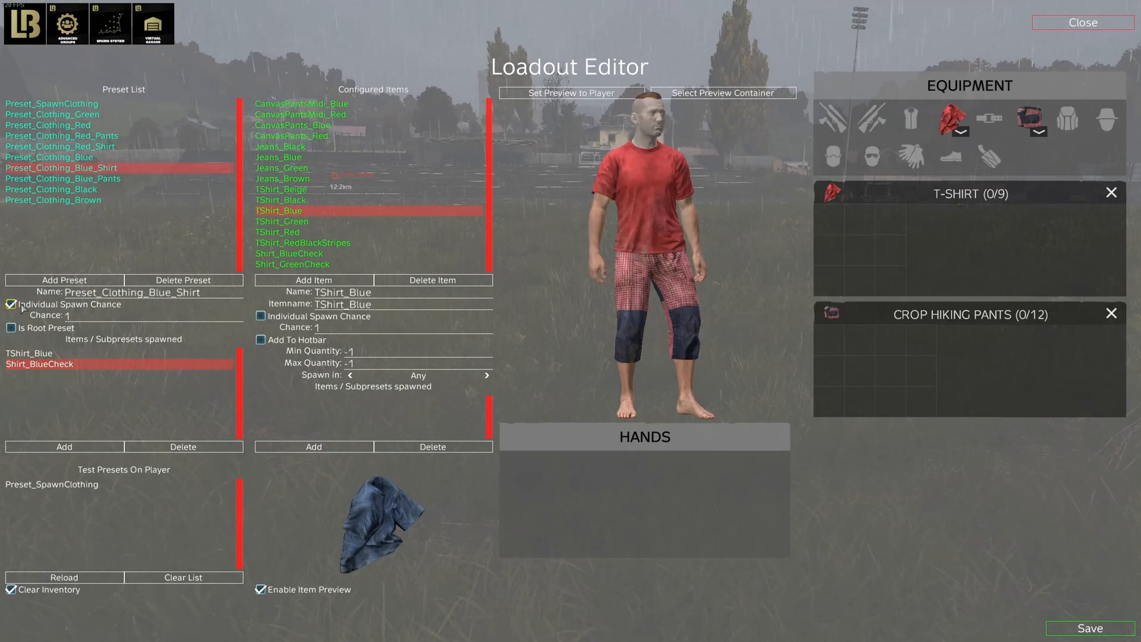
key(Down)
key(Up)
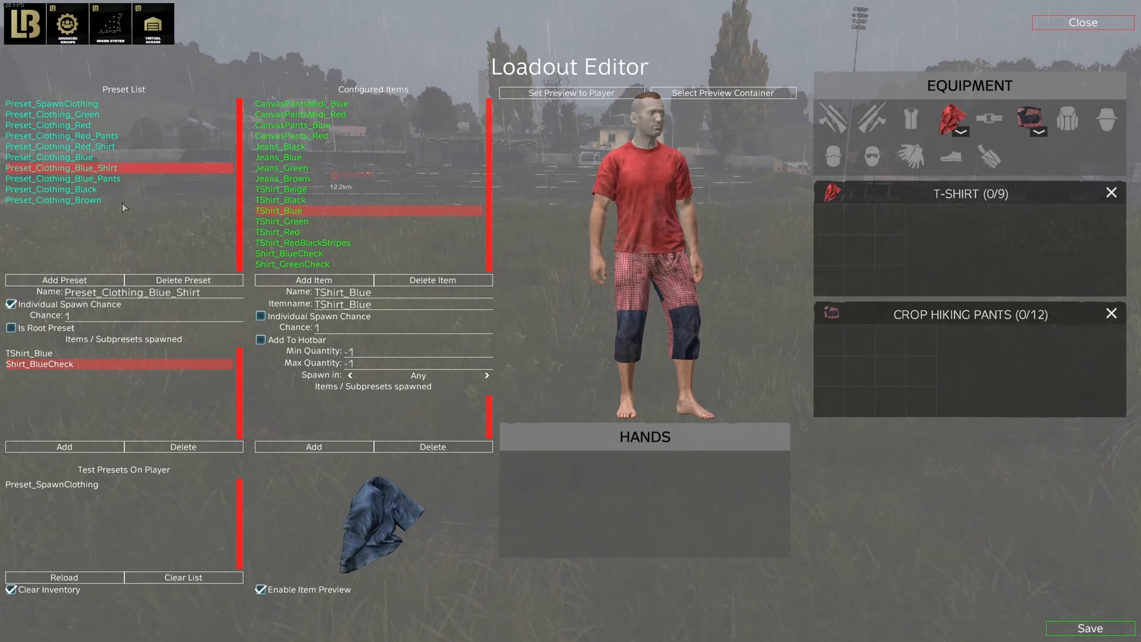
Step: Check the Shirt_BlueCheck item settings and reload the test preset on the player to examine the blue outfits
click(101, 578)
click(101, 578)
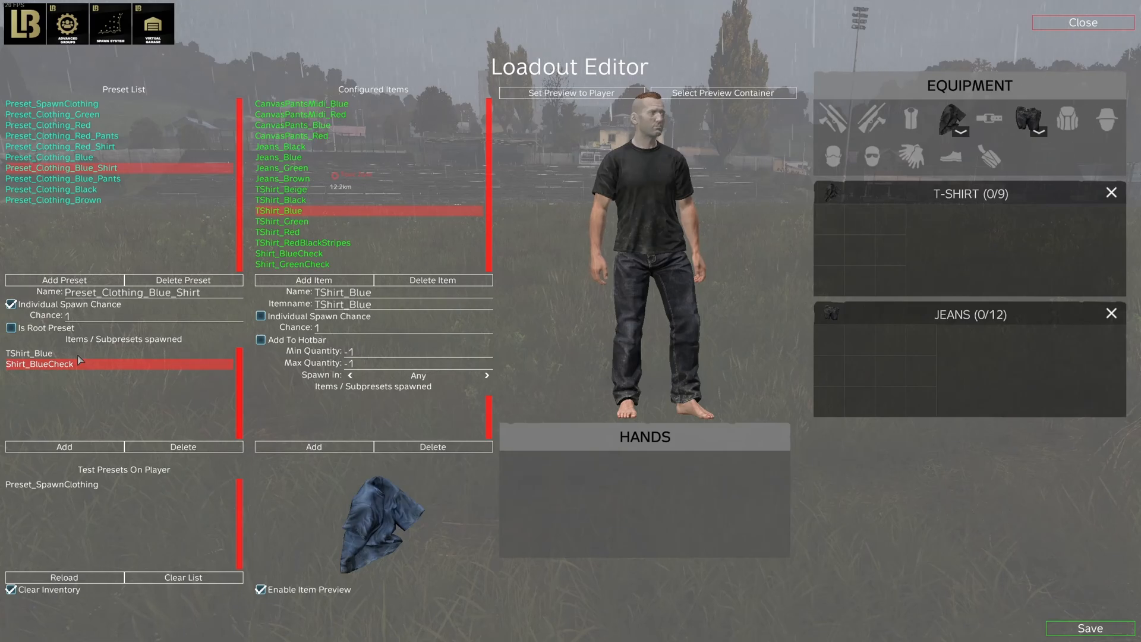
click(43, 364)
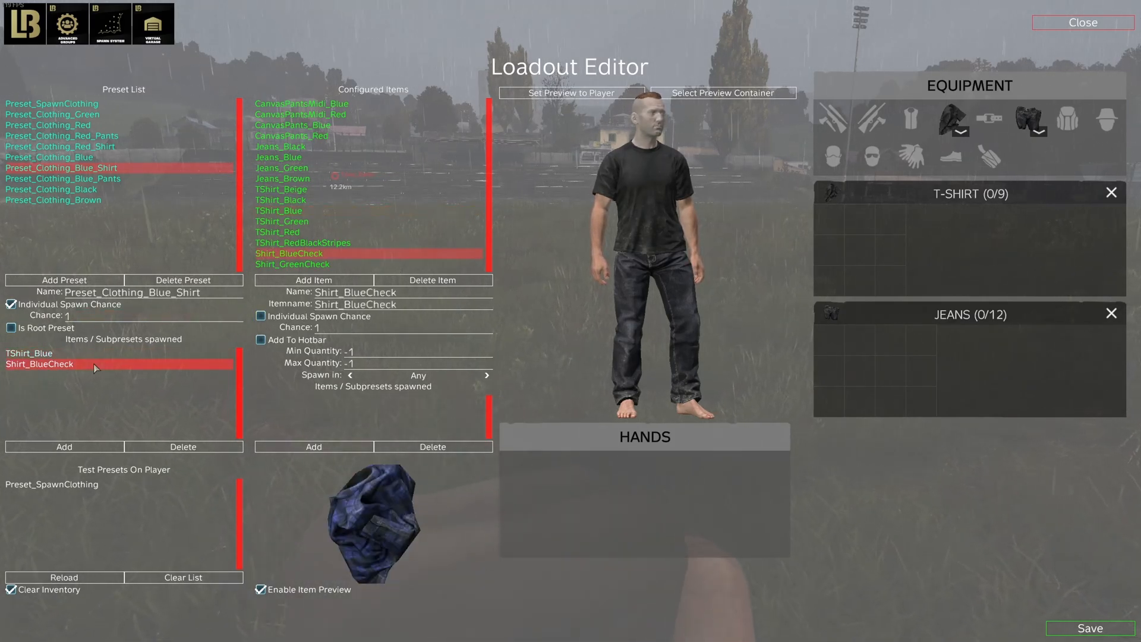
click(40, 577)
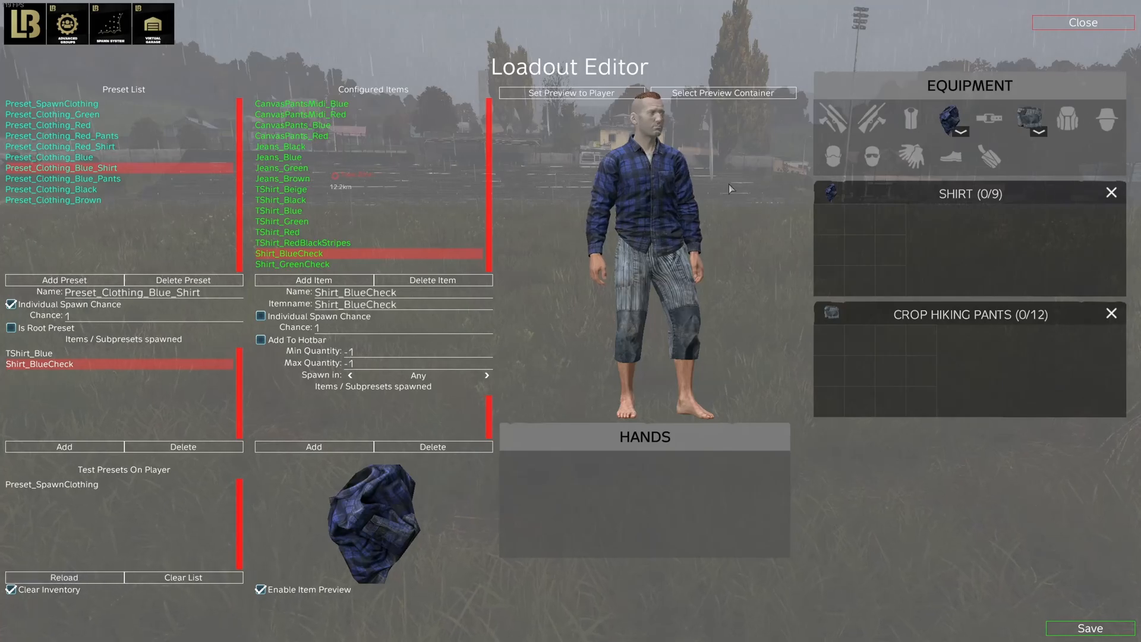
click(59, 577)
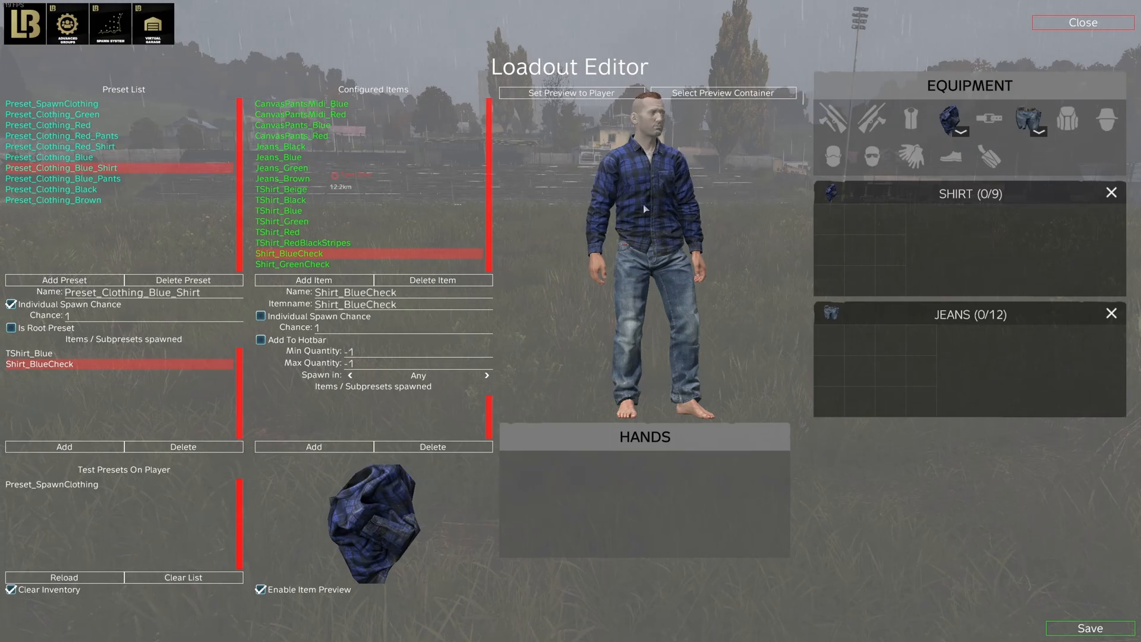
Step: Step through the configured shirt items to Shirt_GreenCheck and check its spawn settings and preview
click(334, 243)
key(Down)
key(Down)
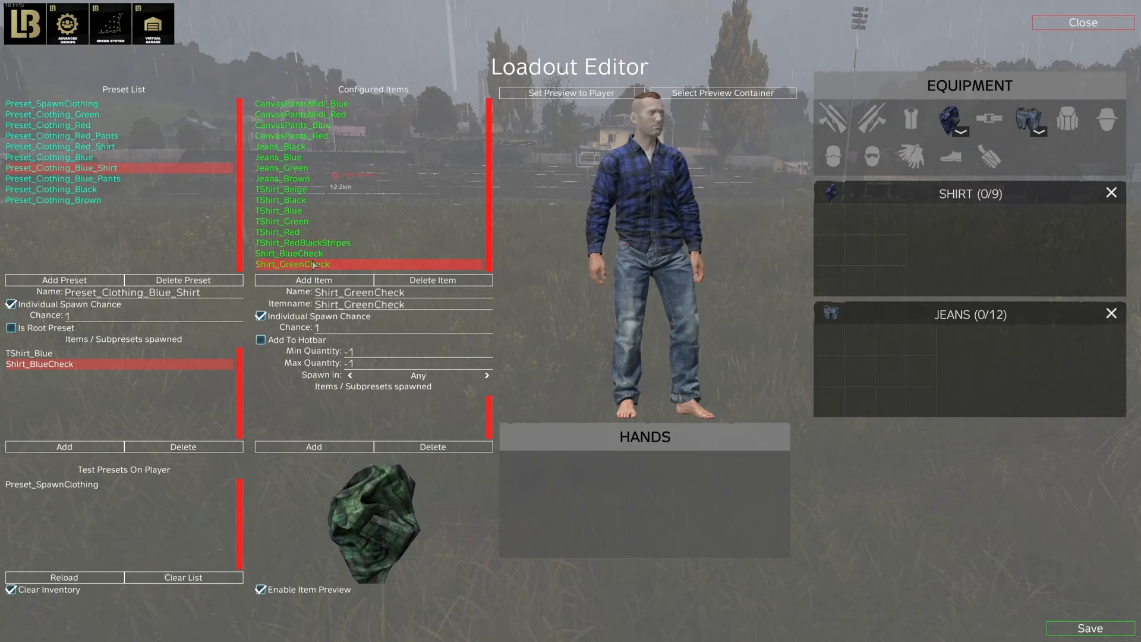
Step: Duplicate Preset_Clothing_Green as Preset_Clothing_Green_Shirt with individual spawn chance enabled
click(101, 117)
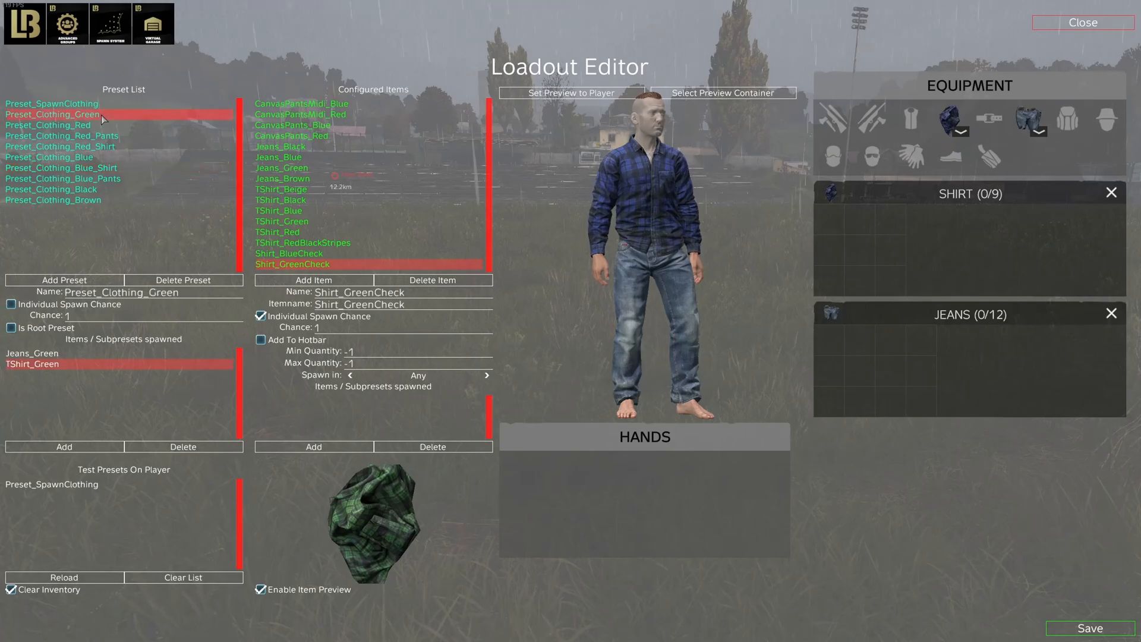
key(ctrl+d)
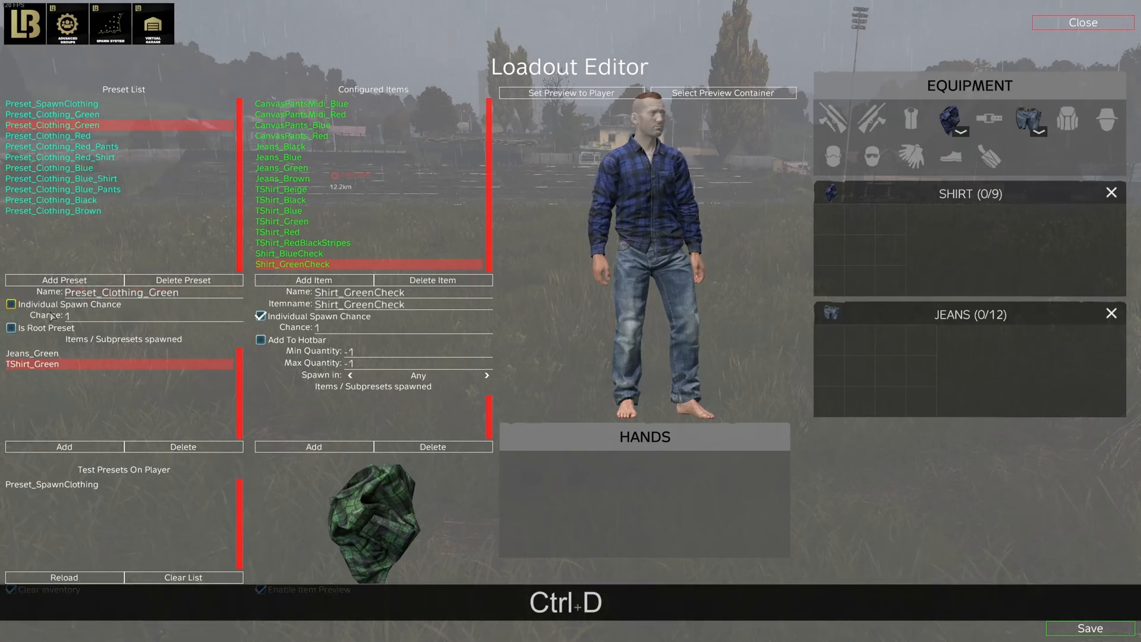
click(11, 304)
click(115, 315)
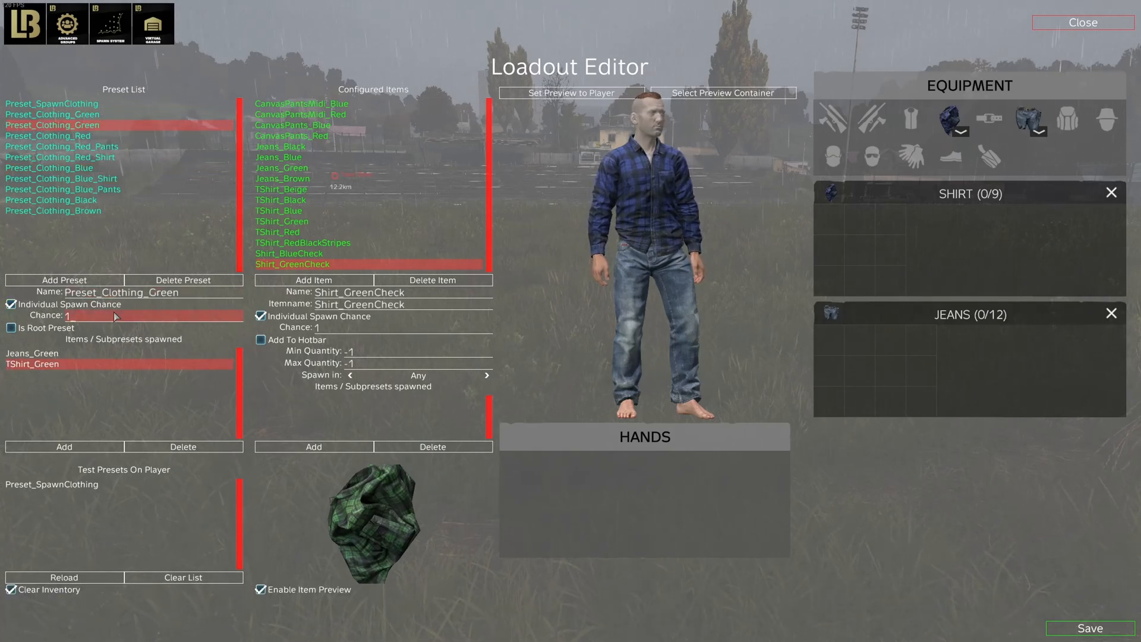
click(187, 292)
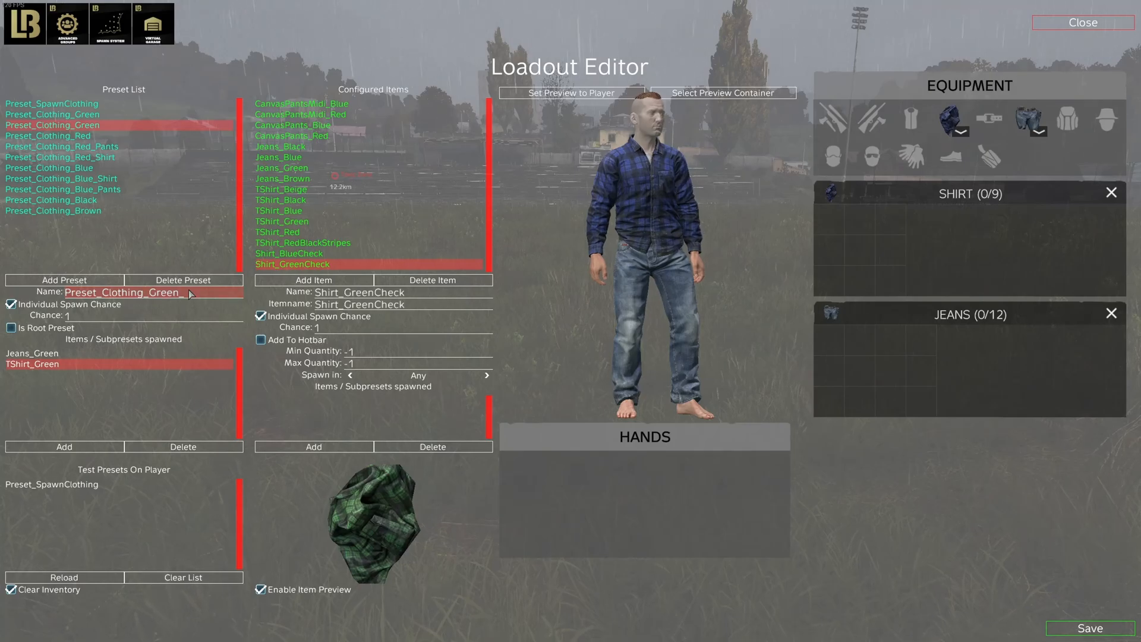
key(shift)
text(_Shirt)
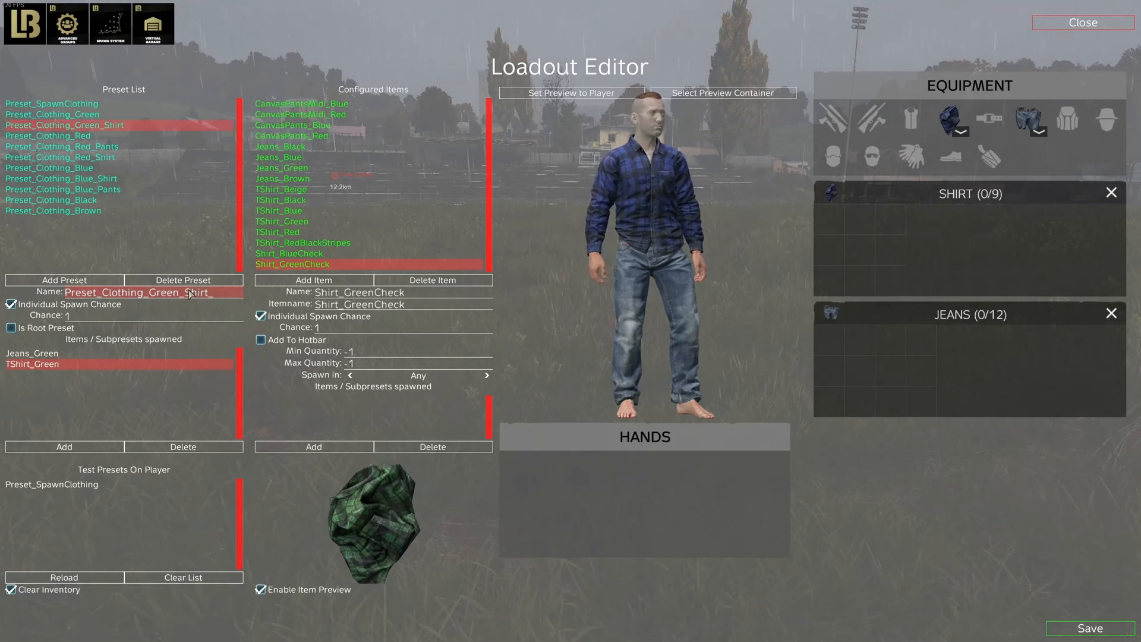
Step: Remove TShirt_Green and Jeans_Green from Preset_Clothing_Green_Shirt and search the entries available to add for "gree"
click(167, 447)
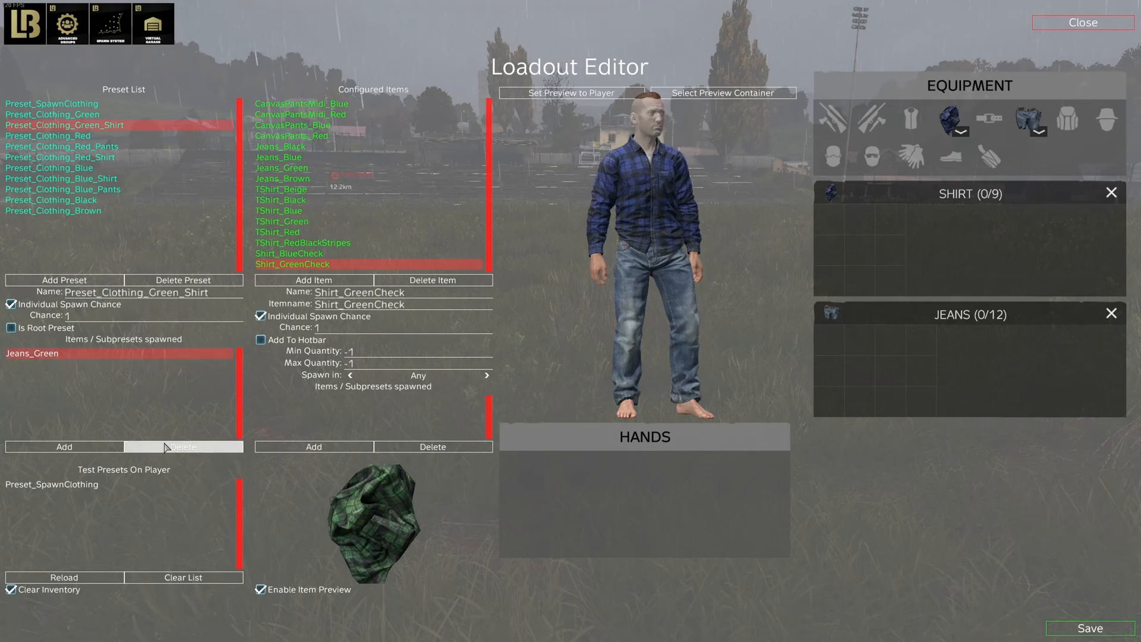
click(167, 447)
click(102, 448)
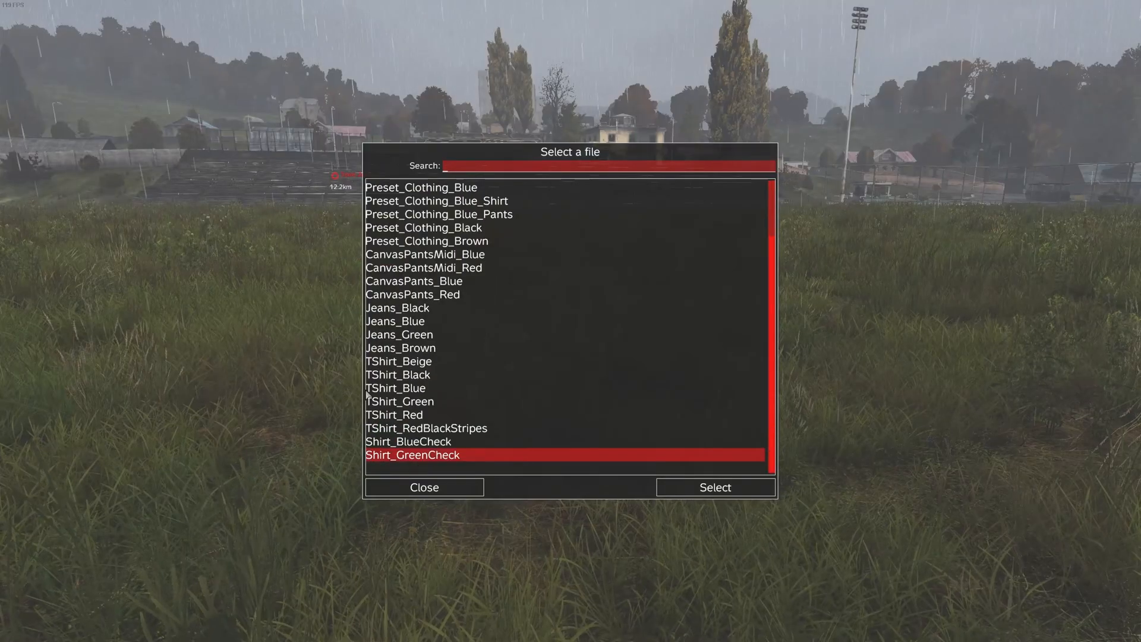
text(gree)
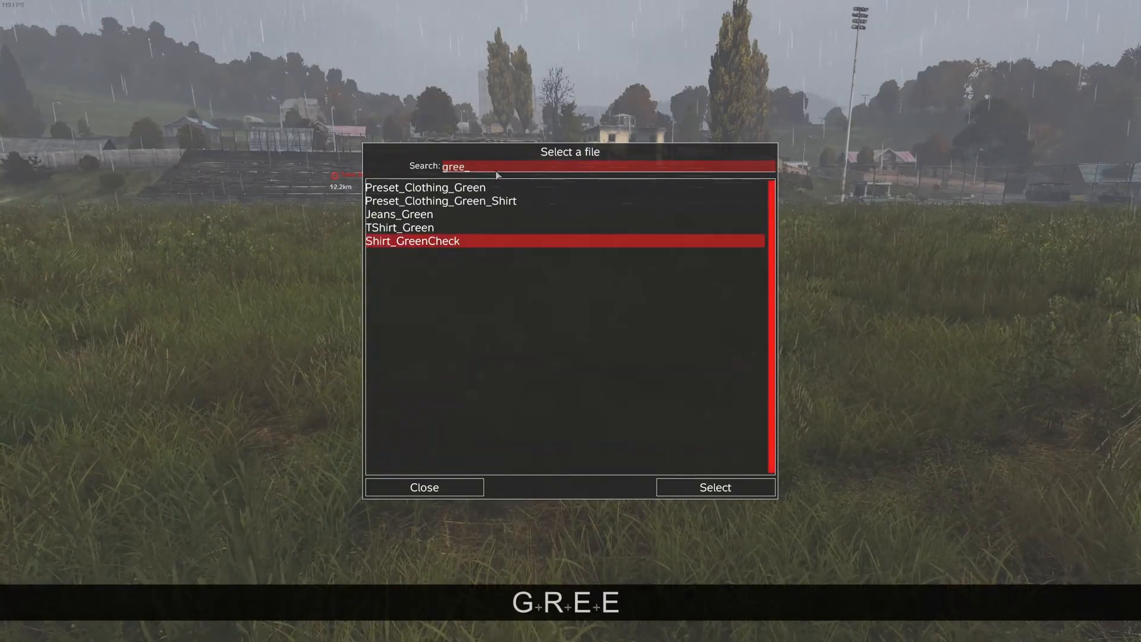
Step: Add TShirt_Green and Shirt_GreenCheck to Preset_Clothing_Green_Shirt and enable individual spawn chance for both items
double_click(432, 227)
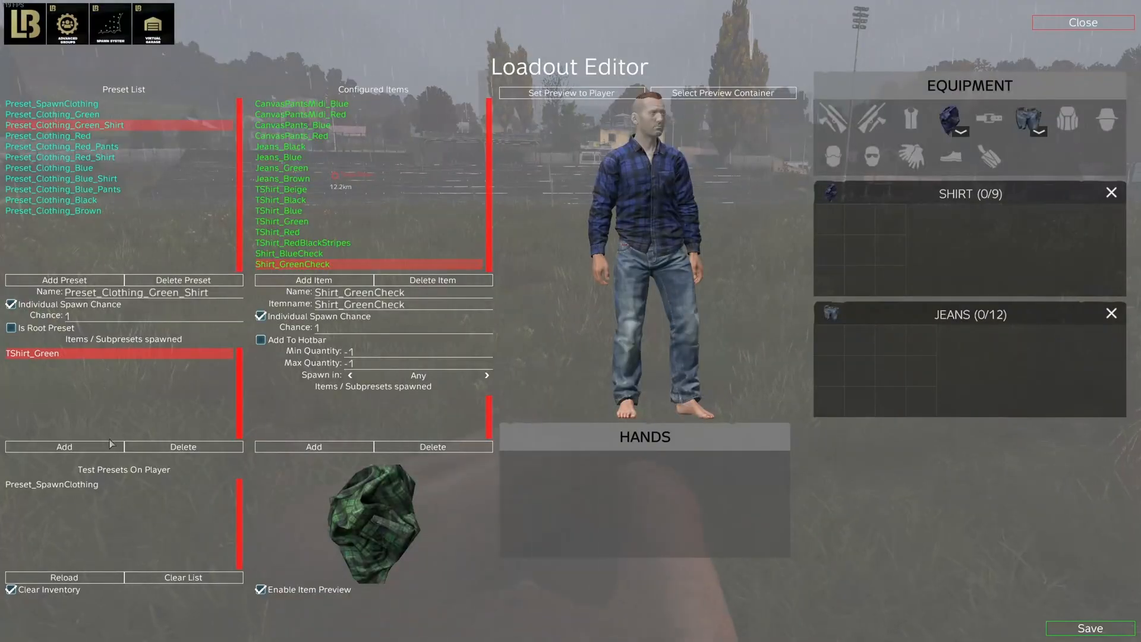
click(107, 447)
text(gree)
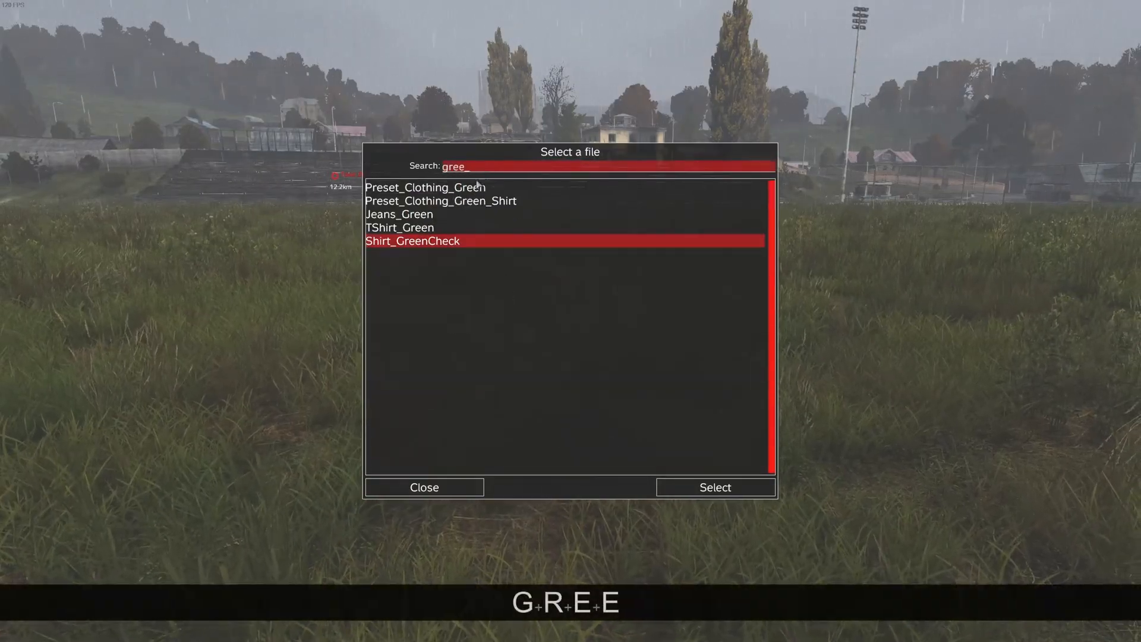
double_click(439, 241)
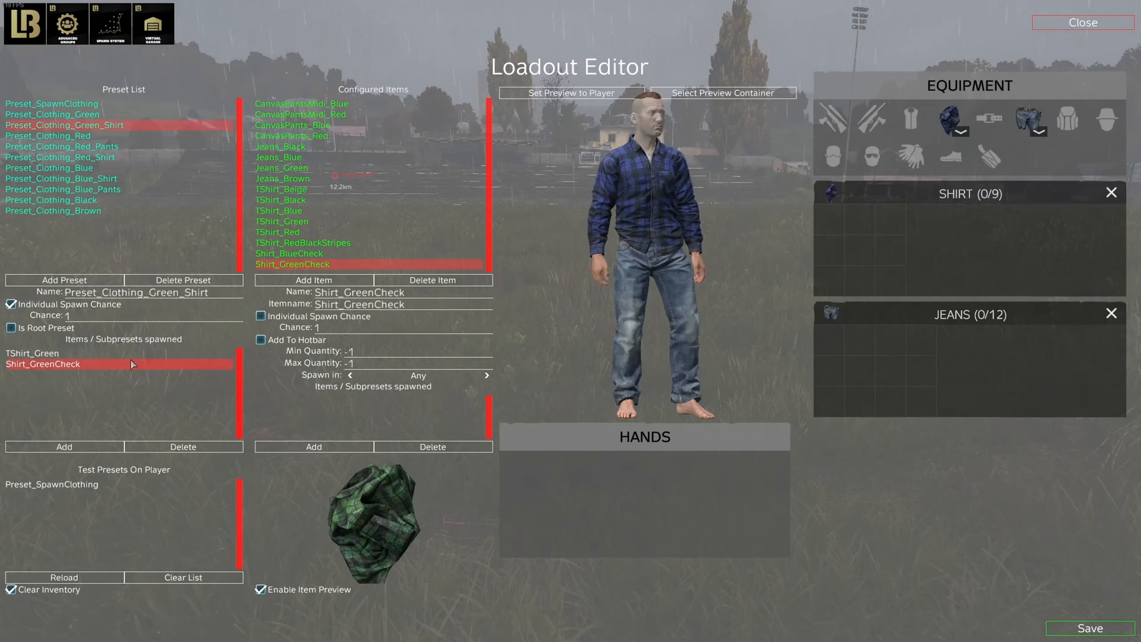
click(110, 355)
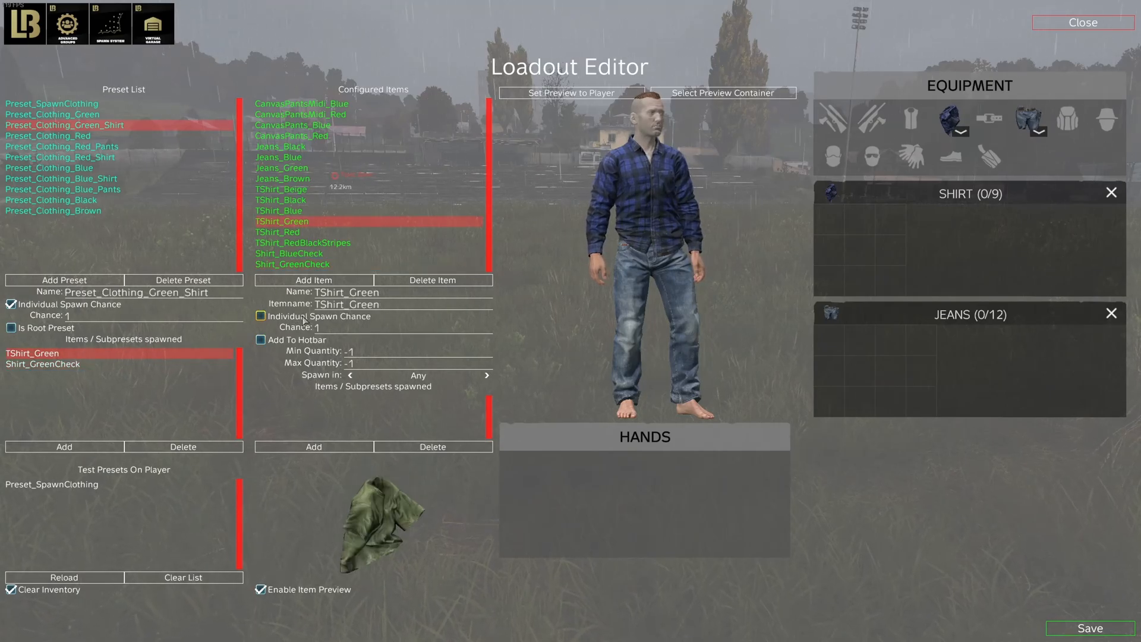
click(177, 362)
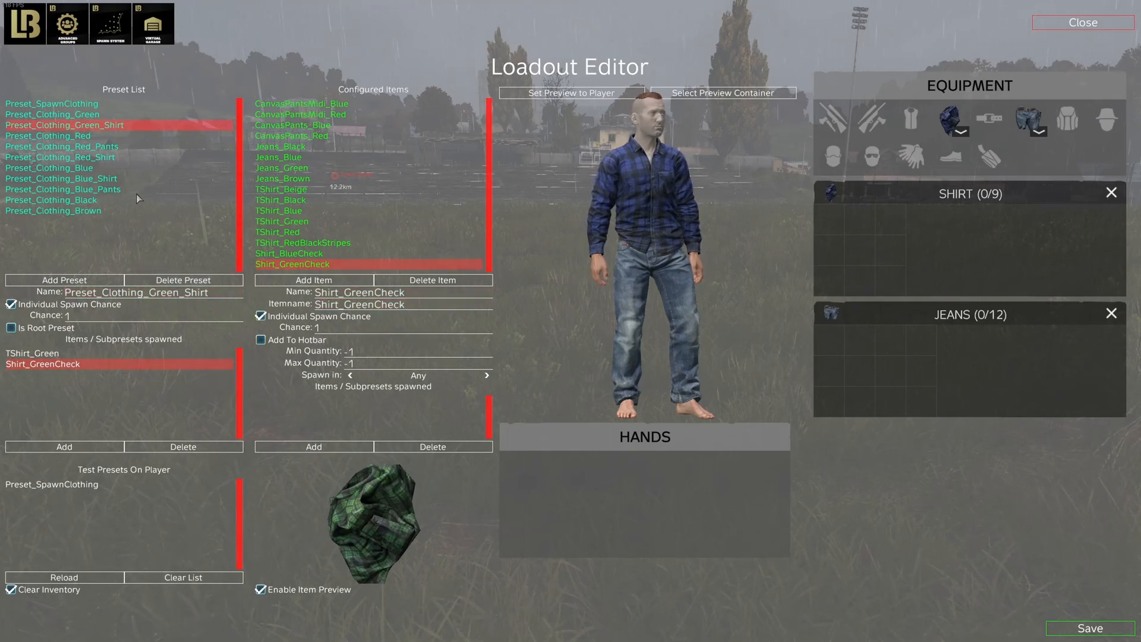
Step: In Preset_Clothing_Green, delete the superseded shirt entry and add Preset_Clothing_Green_Shirt as a subpreset alongside Jeans_Green
click(122, 114)
click(196, 447)
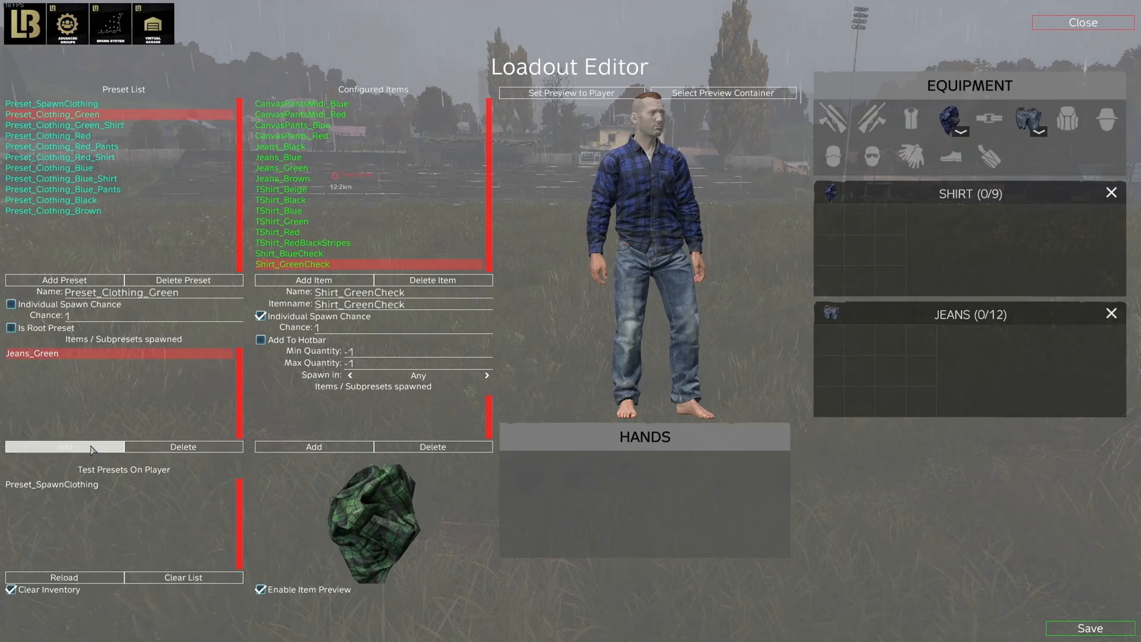
click(92, 448)
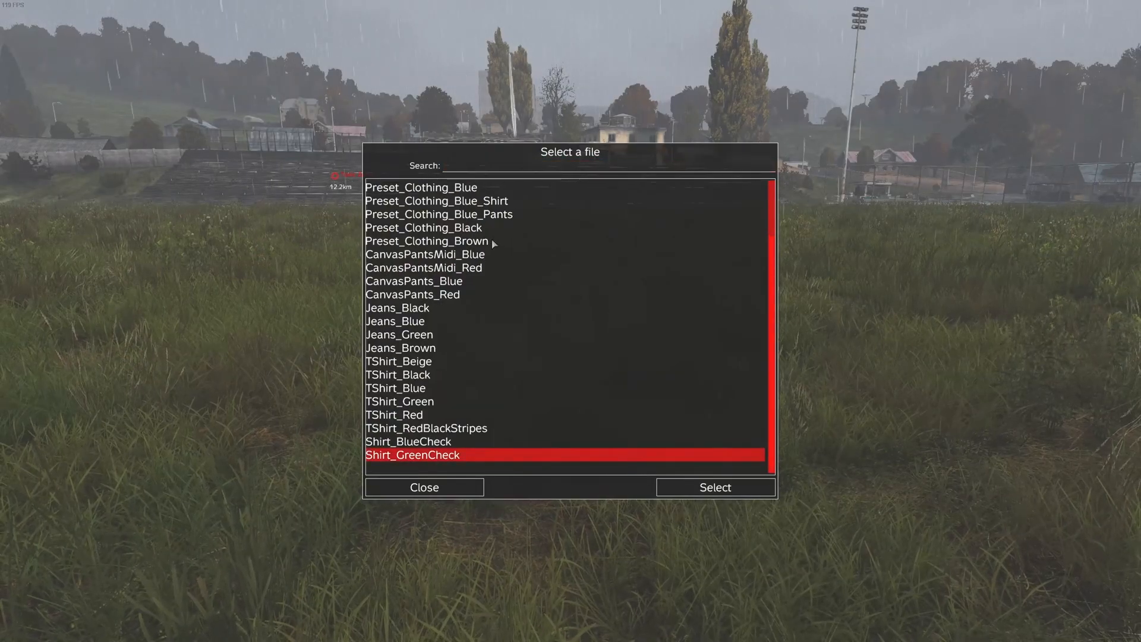
click(514, 215)
scroll(515, 215, up, 6)
double_click(513, 212)
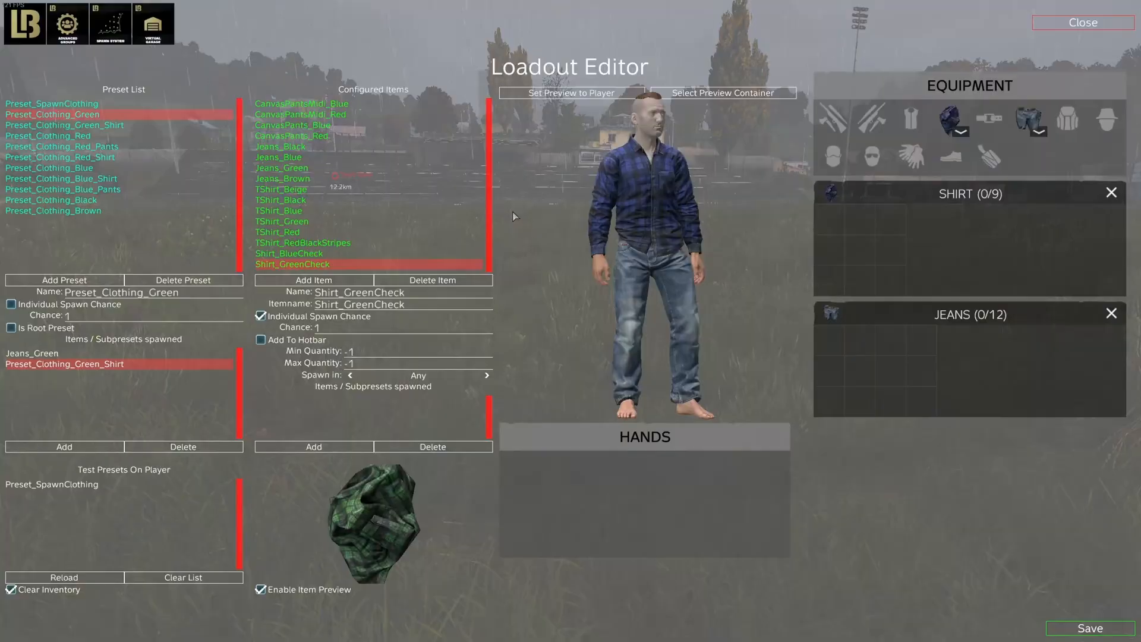
Step: Reload Preset_SpawnClothing on the test player repeatedly and examine which green shirts spawn and where they are placed
click(69, 577)
click(69, 577)
click(69, 577)
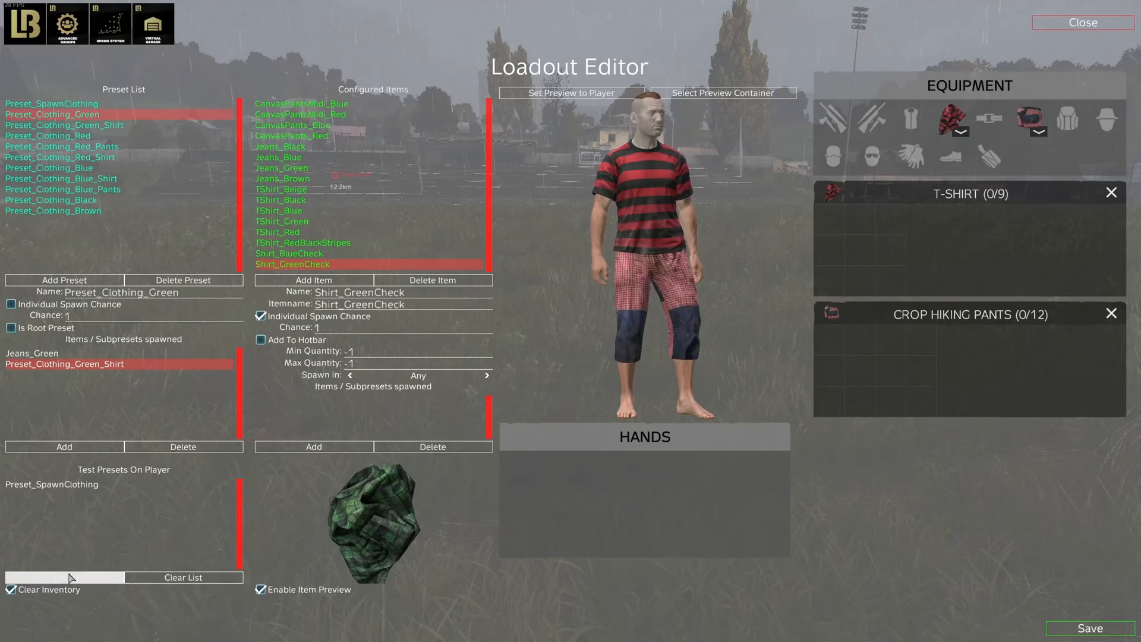
click(69, 577)
click(69, 577)
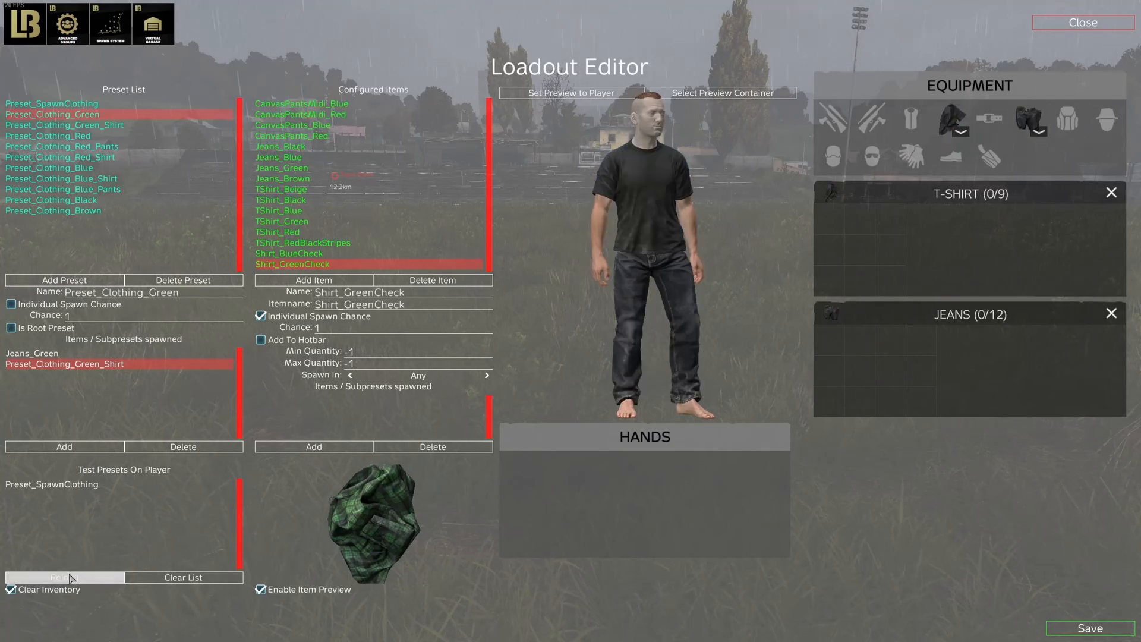
click(68, 577)
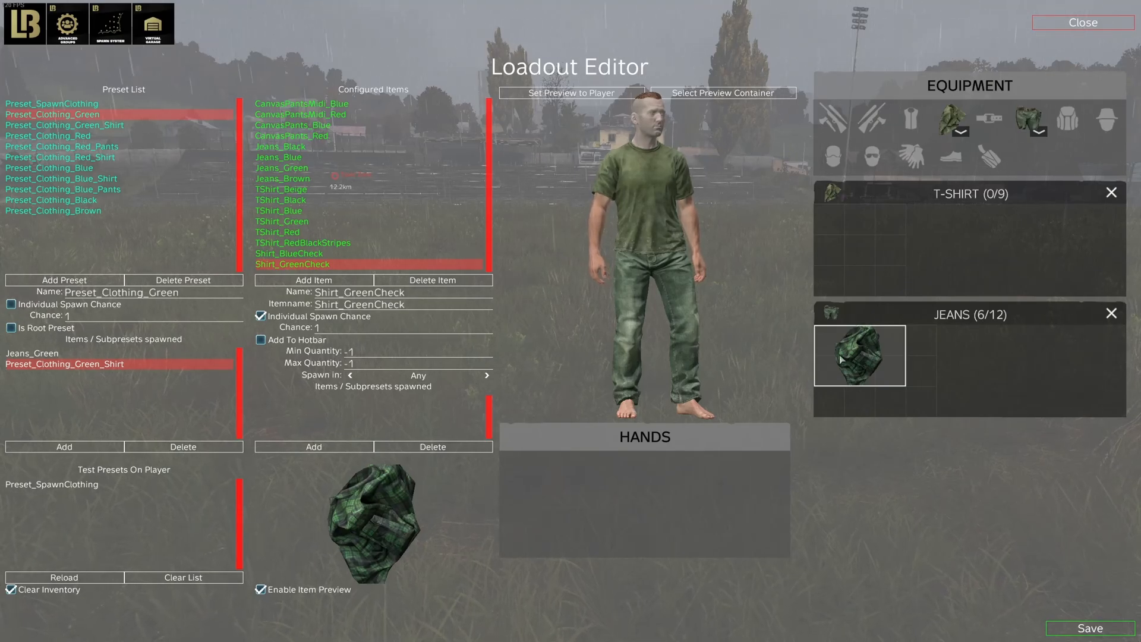
click(89, 577)
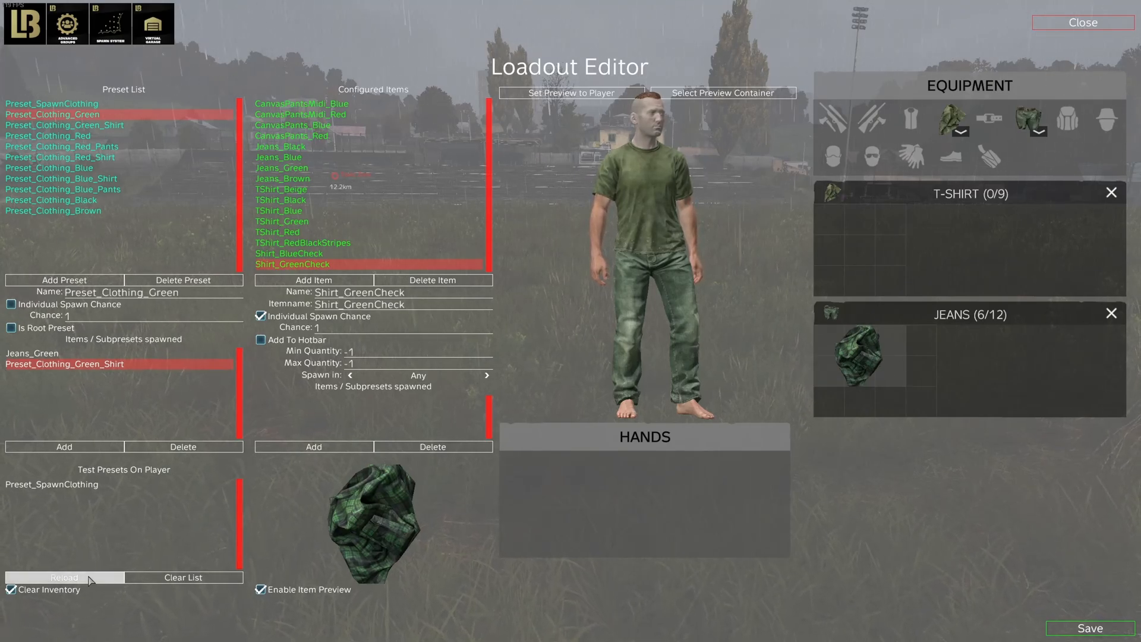
click(88, 579)
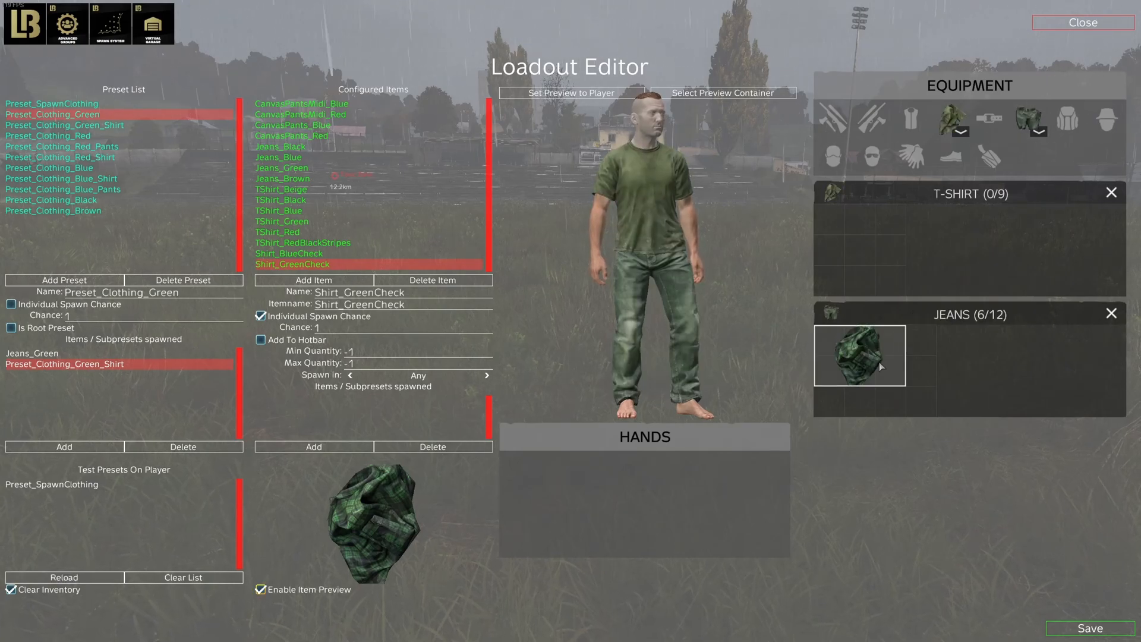
Step: Set the individual spawn chance of TShirt_Green in Preset_Clothing_Green_Shirt to 0.5
double_click(107, 365)
double_click(101, 357)
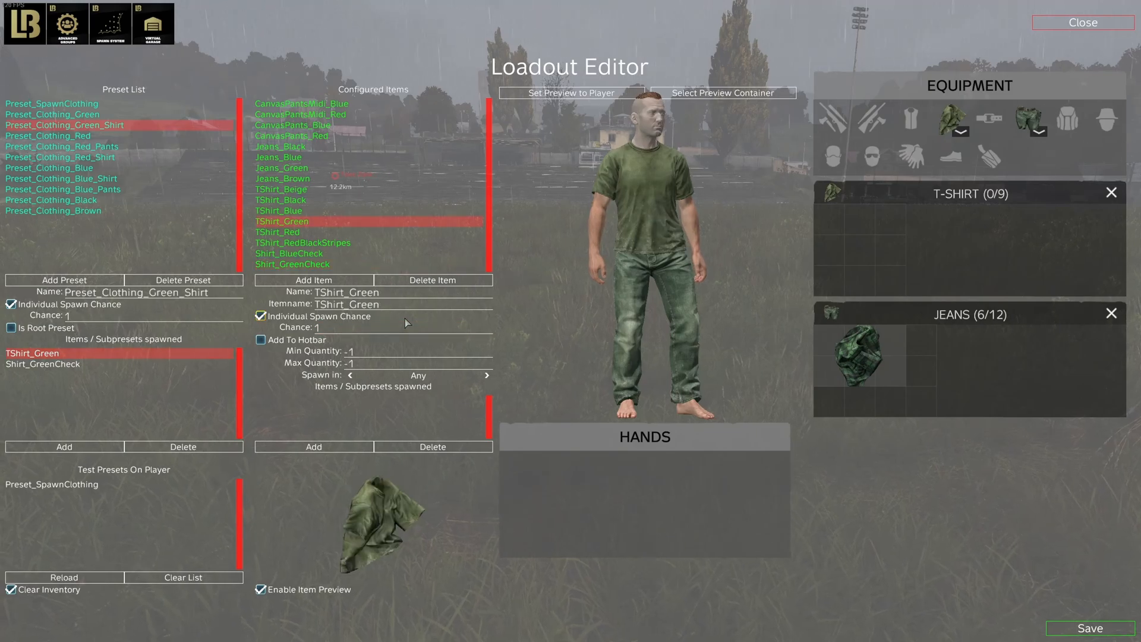
click(395, 325)
key(BackSpace)
text(0.5)
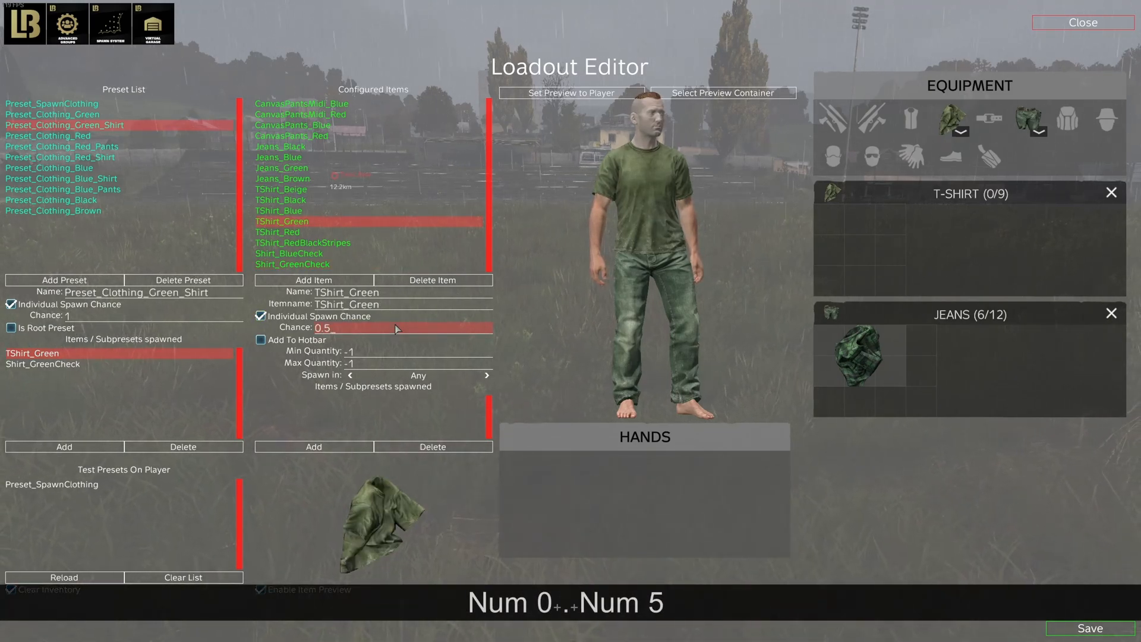
Step: Set the individual spawn chance of Shirt_GreenCheck in the same preset to 0.5
double_click(94, 365)
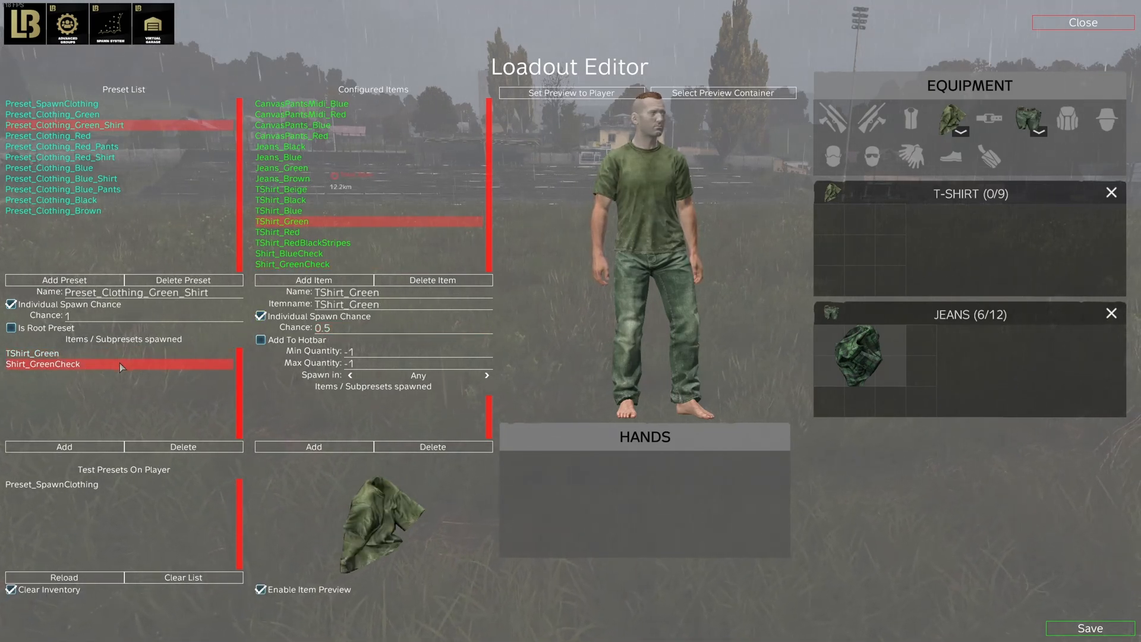
click(354, 327)
key(BackSpace)
text(0.5)
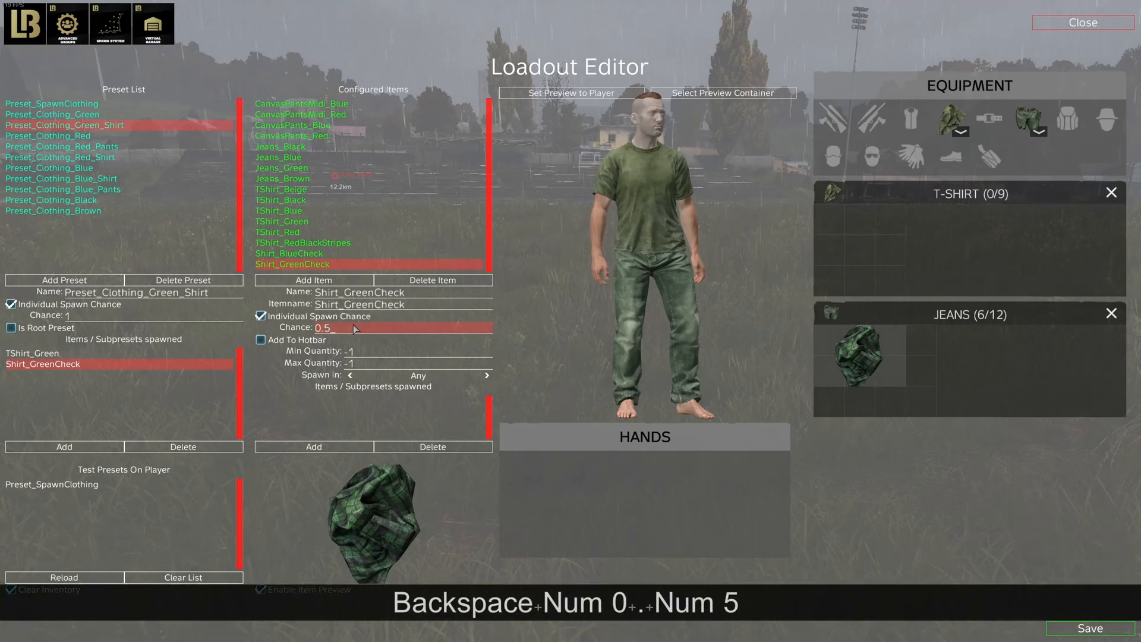
Step: Reload the test preset repeatedly and examine how the green outfit spawns with both shirts at a 0.5 individual chance
click(89, 578)
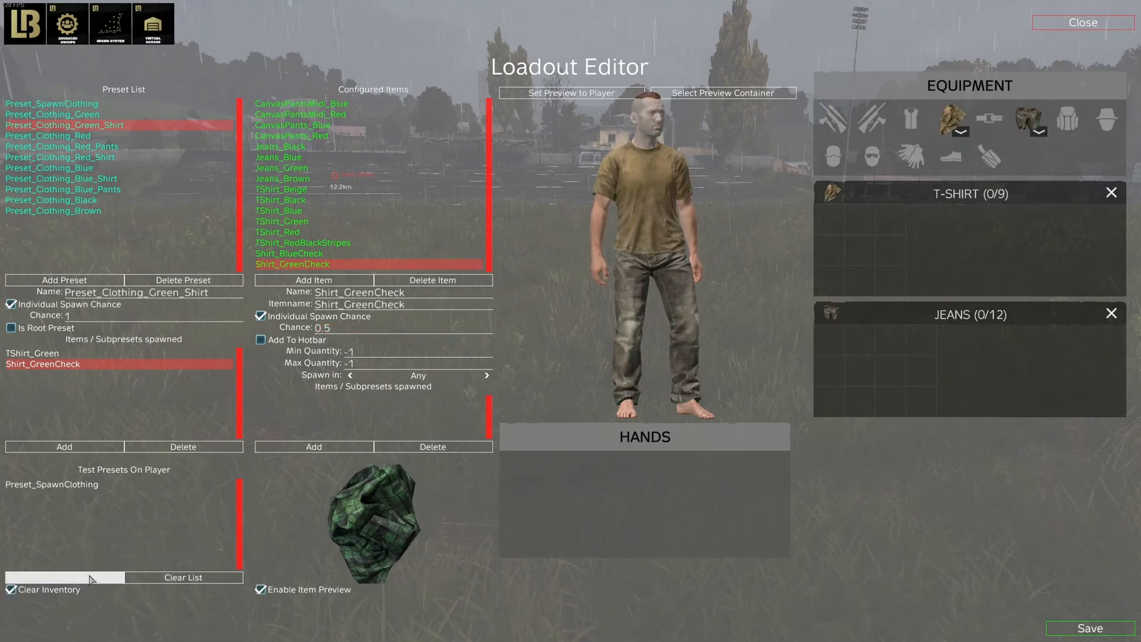
click(91, 579)
click(91, 579)
click(90, 578)
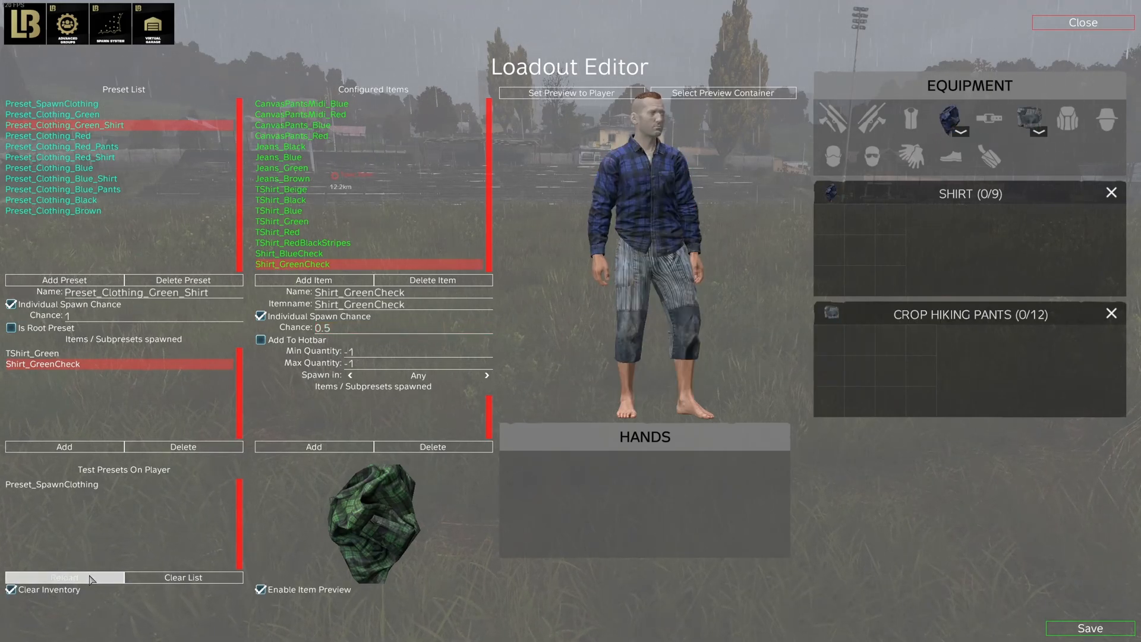
click(90, 578)
click(90, 576)
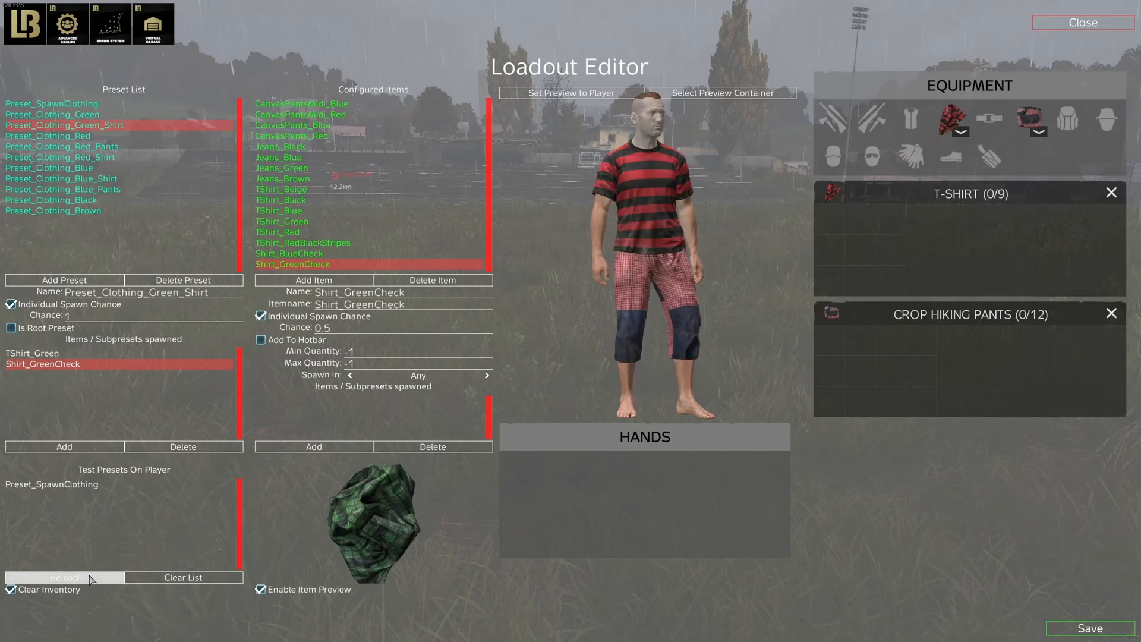
click(90, 577)
click(89, 577)
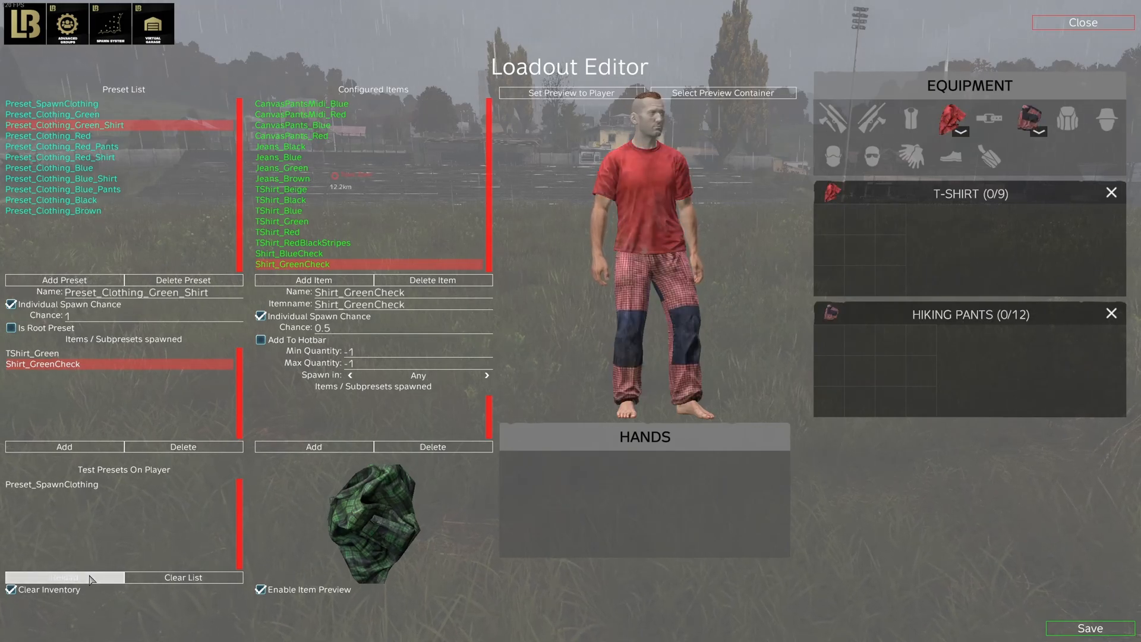
click(89, 577)
click(90, 577)
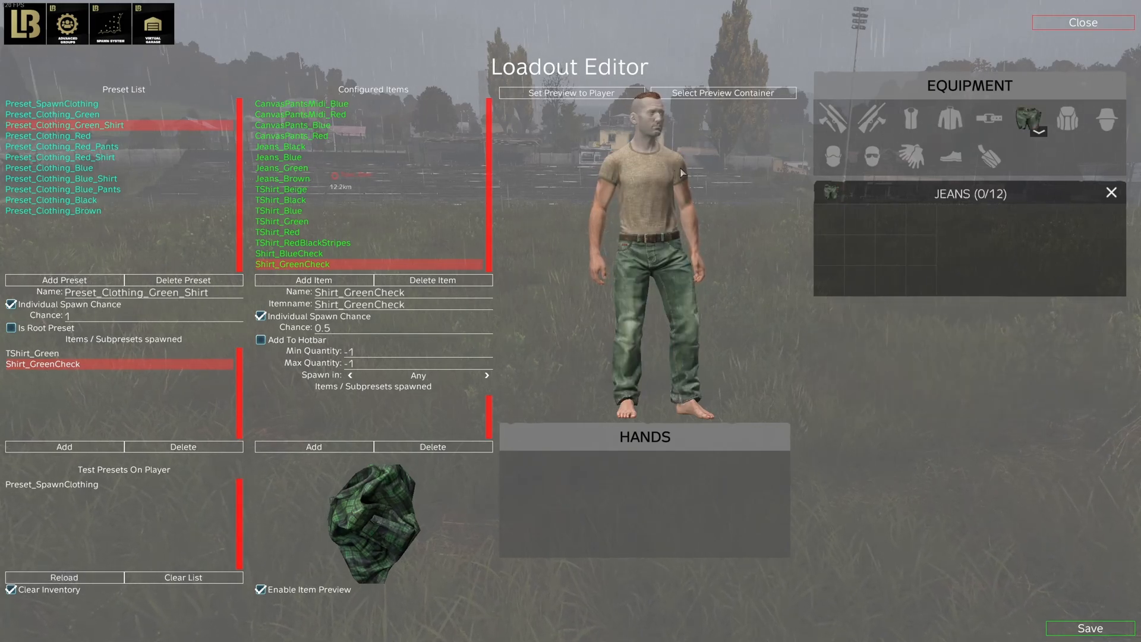
mouse_move(656, 193)
mouse_down()
mouse_move(614, 206)
mouse_move(648, 205)
mouse_up()
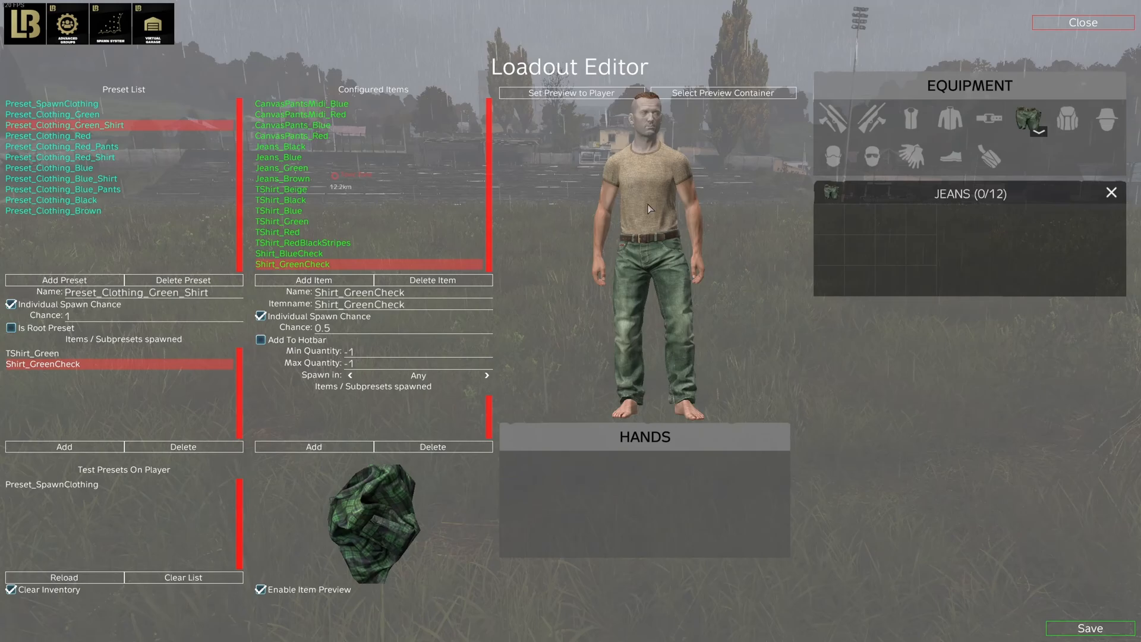
click(86, 581)
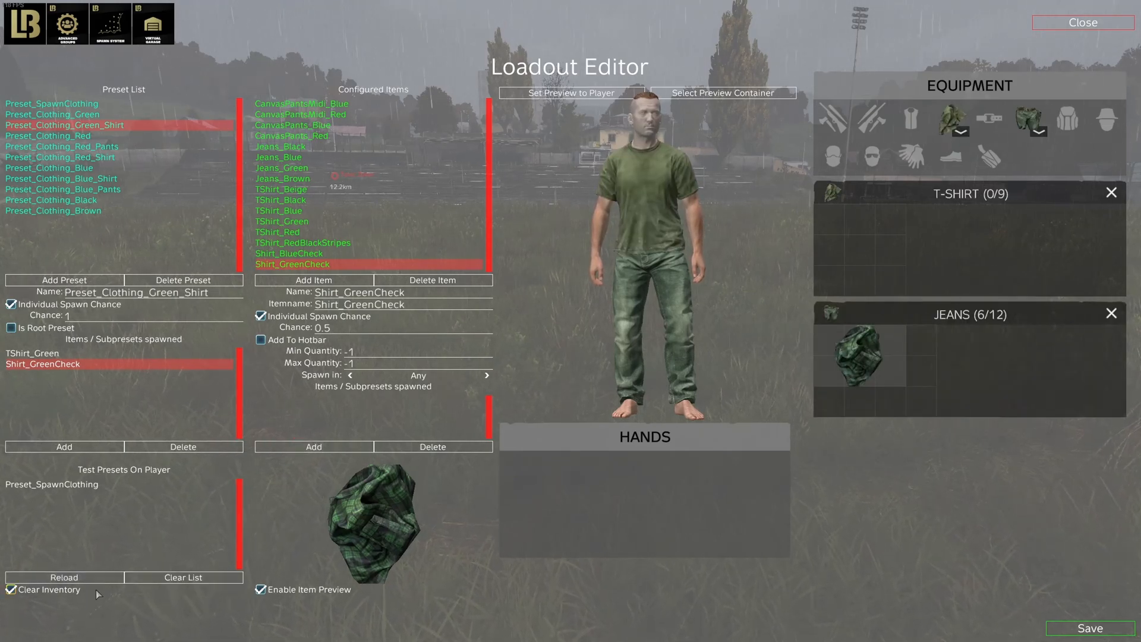
click(78, 580)
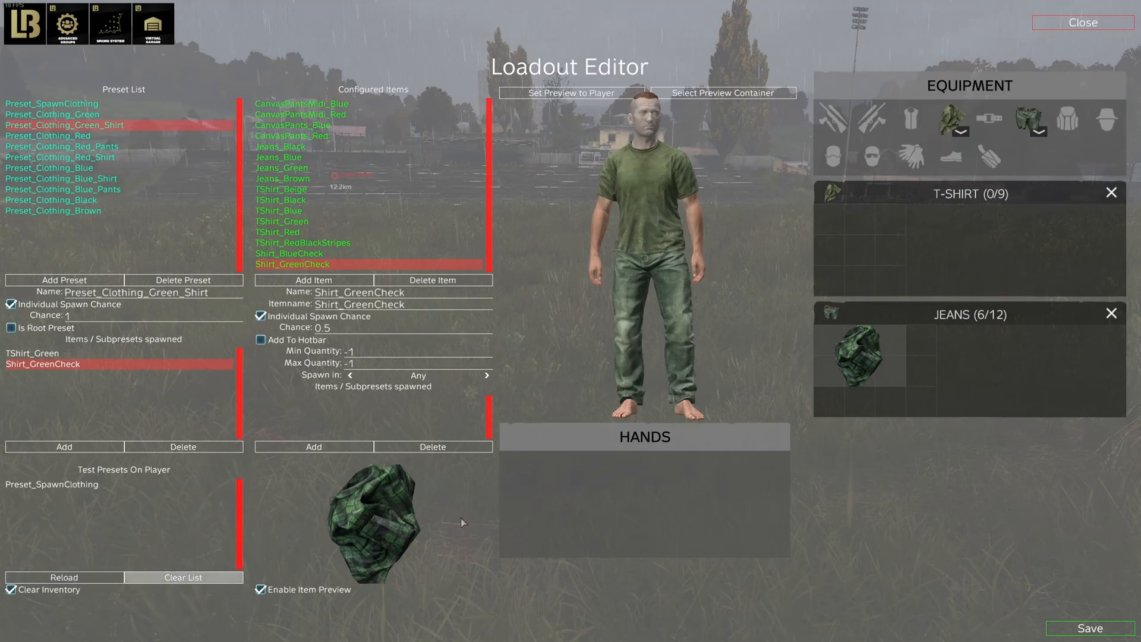
click(95, 579)
click(97, 579)
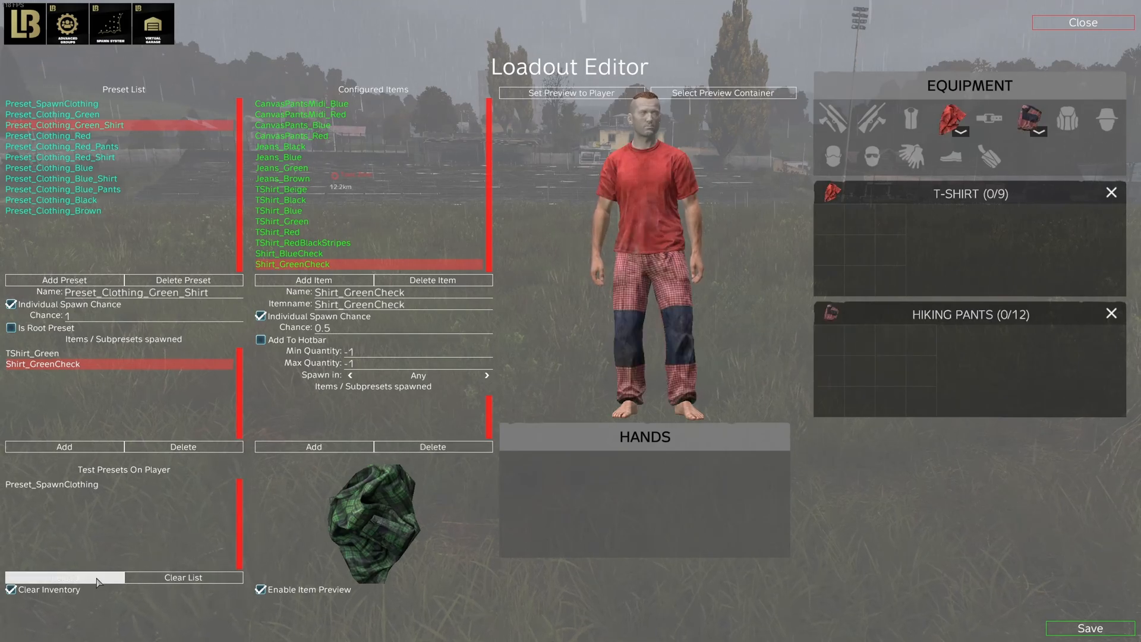
click(97, 579)
click(97, 579)
click(97, 579)
click(96, 579)
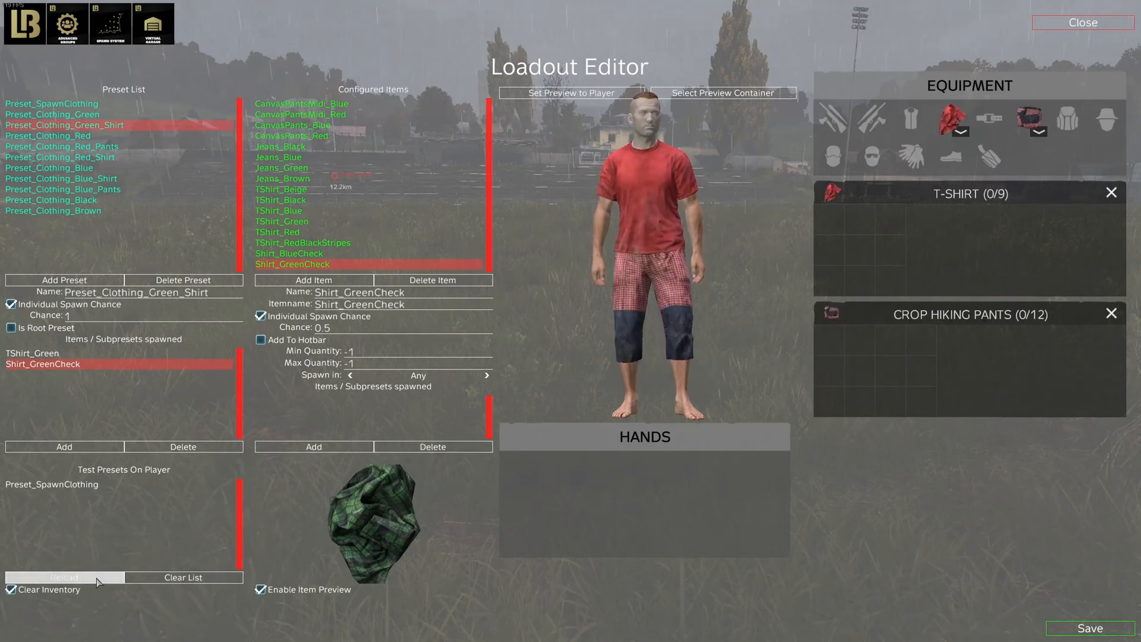
click(97, 578)
click(96, 578)
click(96, 578)
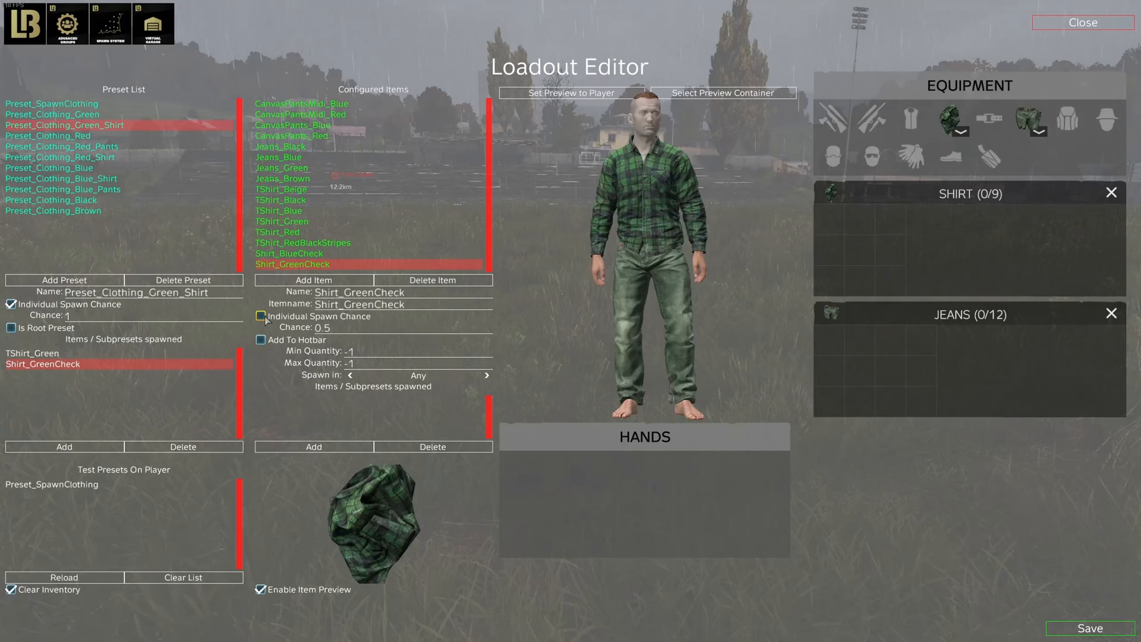
Step: Disable individual spawn chance for Shirt_GreenCheck and TShirt_Green
click(208, 353)
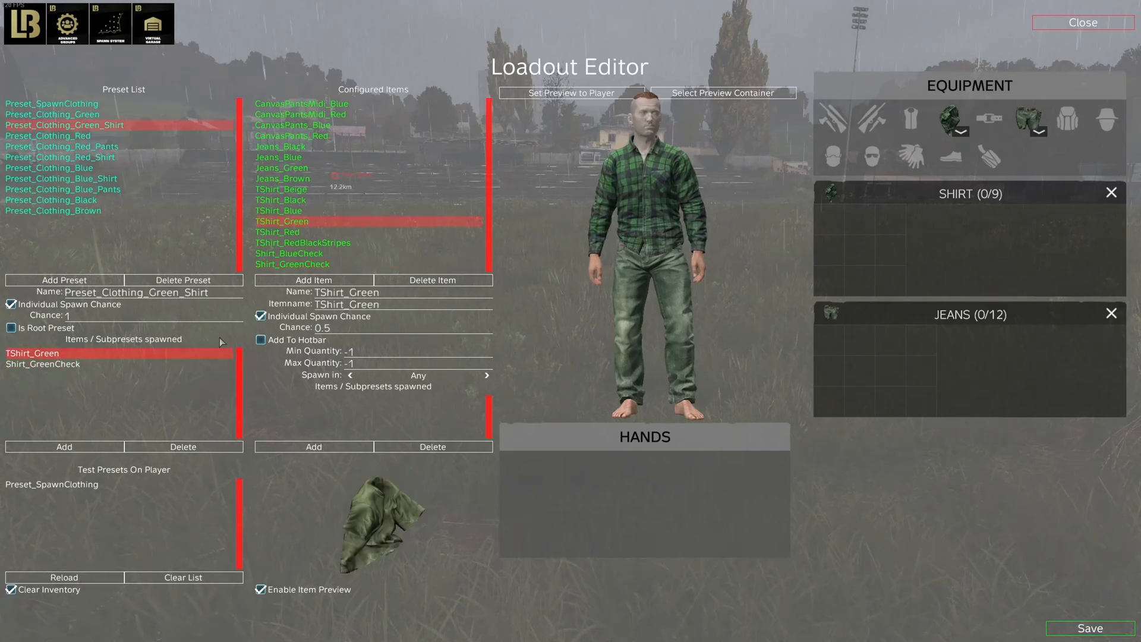
click(260, 316)
Step: Reload the test preset repeatedly and examine the green outfit's shirt with individual spawn chance turned off for both shirts
click(86, 577)
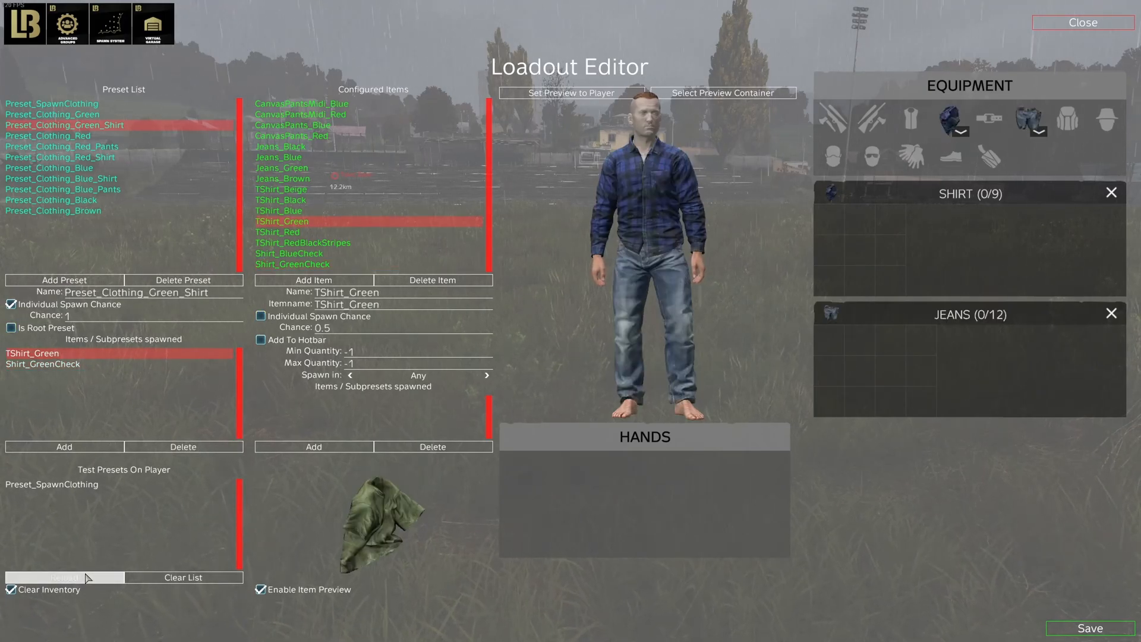
click(85, 578)
click(85, 578)
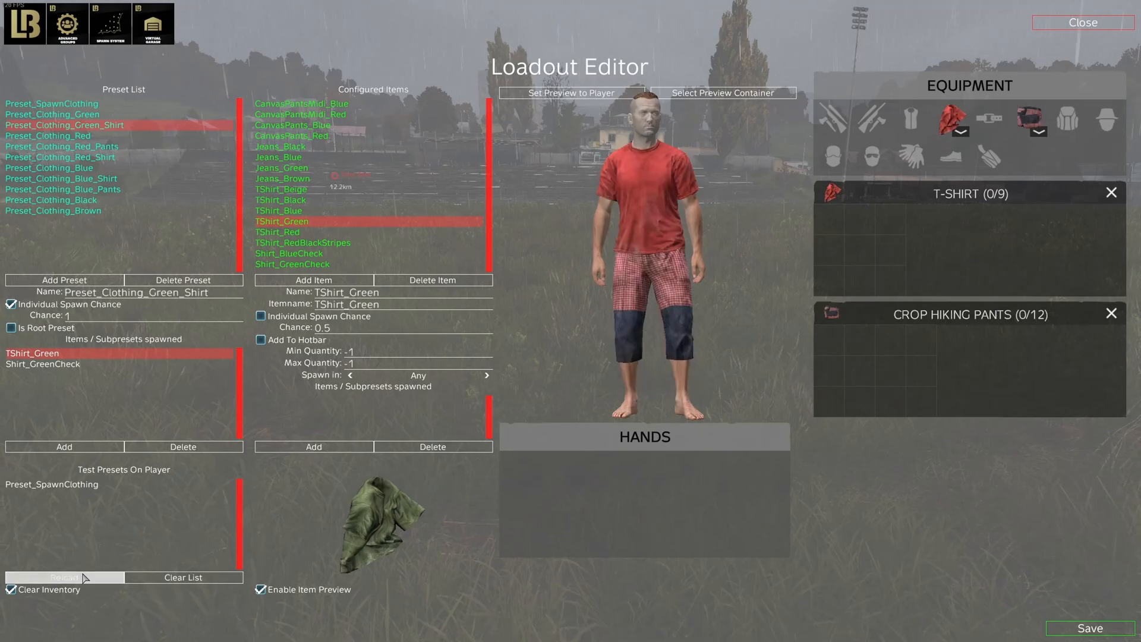
click(85, 578)
click(85, 577)
click(83, 578)
click(83, 578)
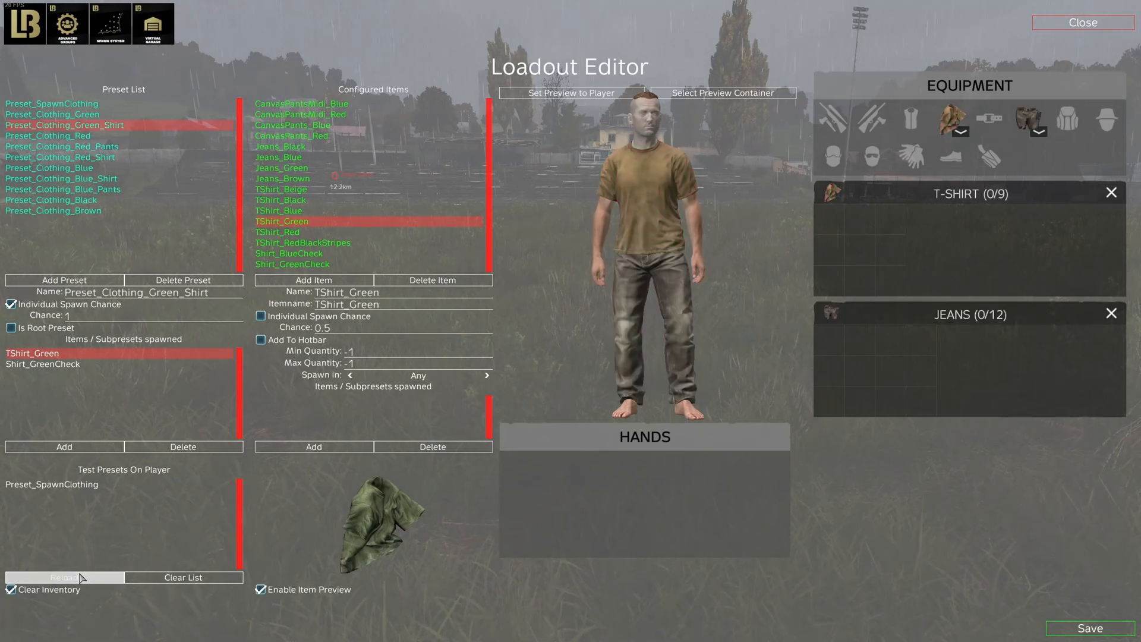
click(84, 577)
click(83, 577)
click(82, 577)
click(82, 577)
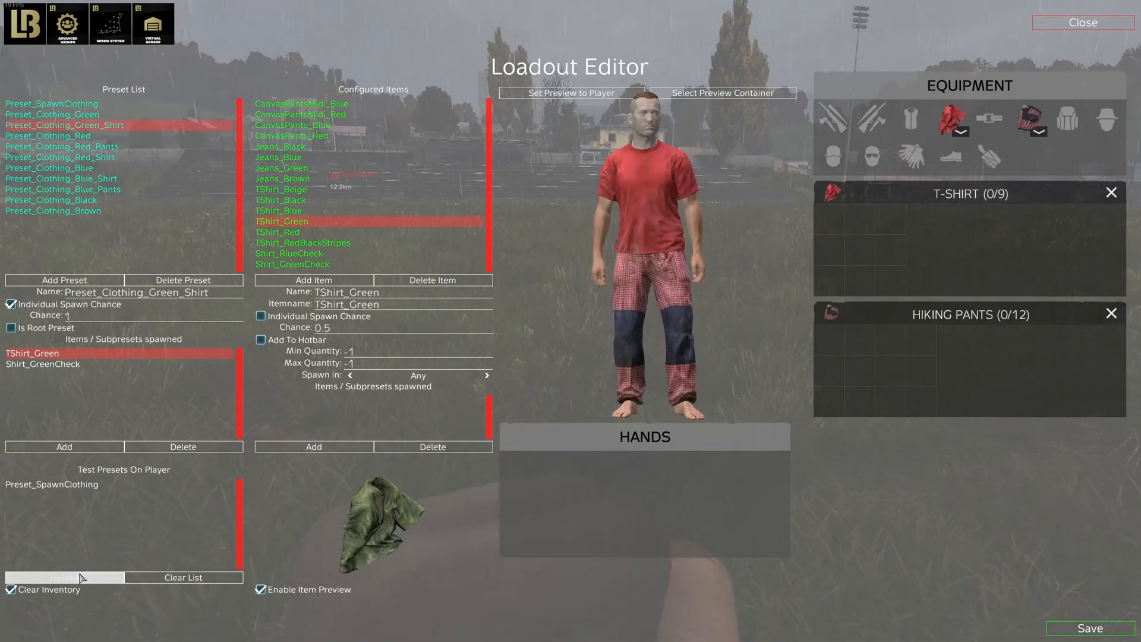
click(82, 578)
click(82, 577)
click(82, 578)
click(82, 578)
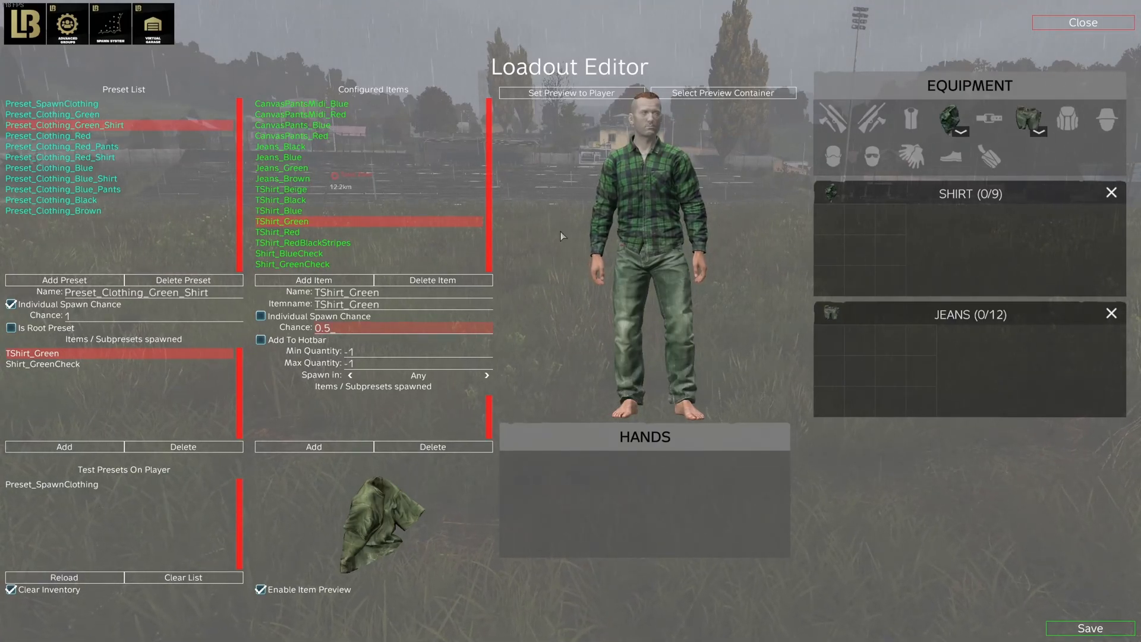
Step: Start adding a configured item, search the spawnable items for "shoes" and enable the item preview
click(343, 283)
click(665, 173)
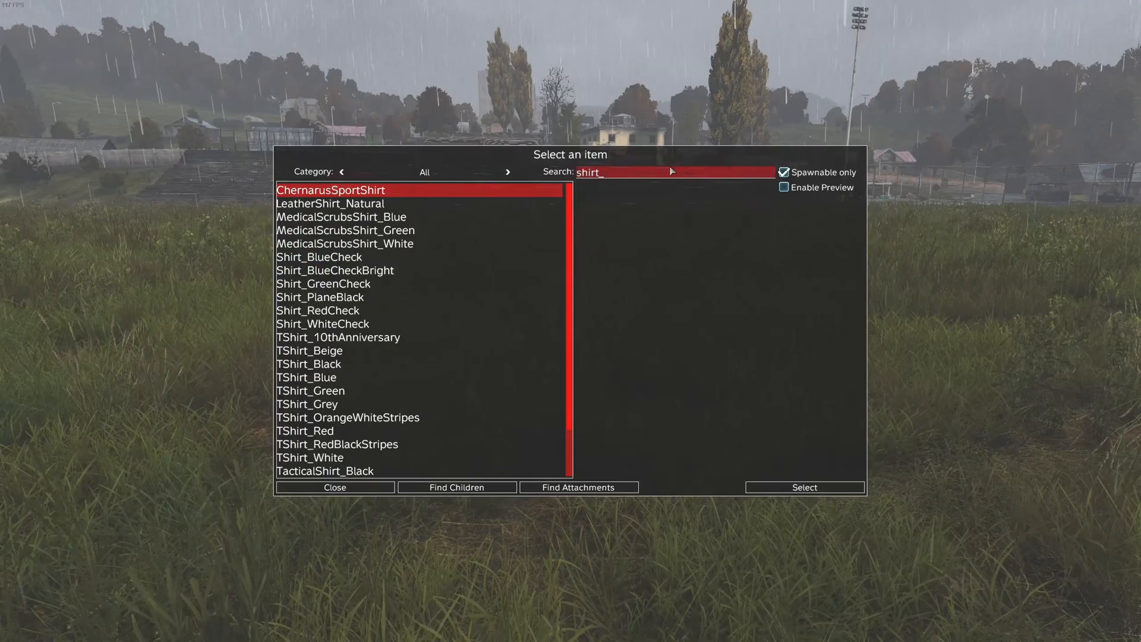
key(BackSpace)
key(BackSpace)
key(BackSpace)
text(oes)
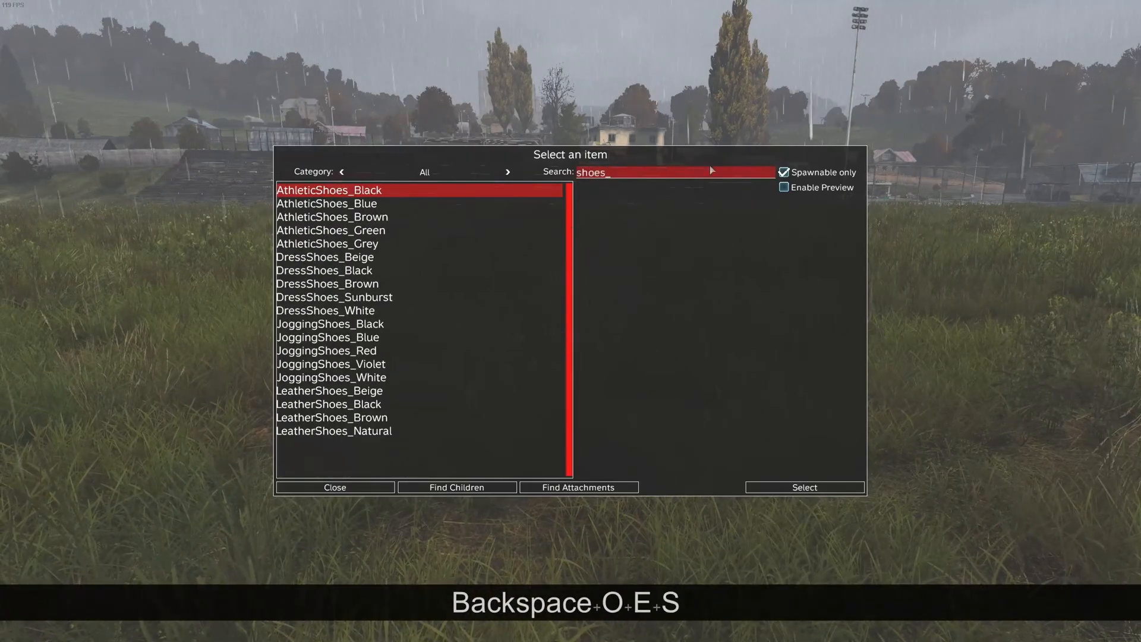
click(784, 188)
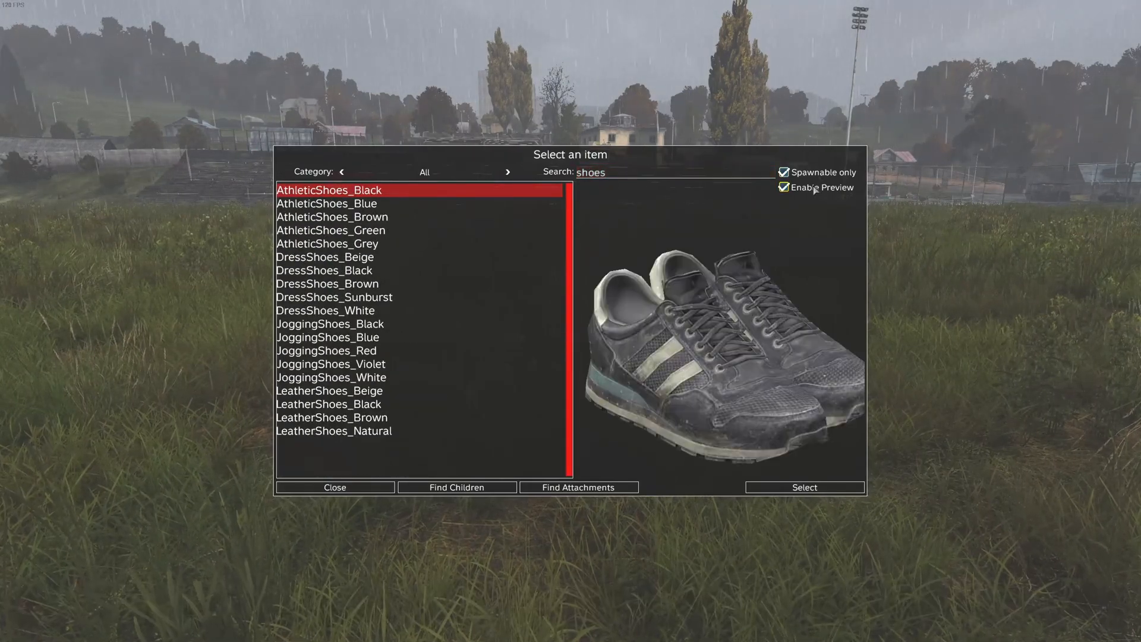
Step: Browse the athletic, dress, jogging and leather shoes in the preview and examine their available colours
click(405, 229)
key(Down)
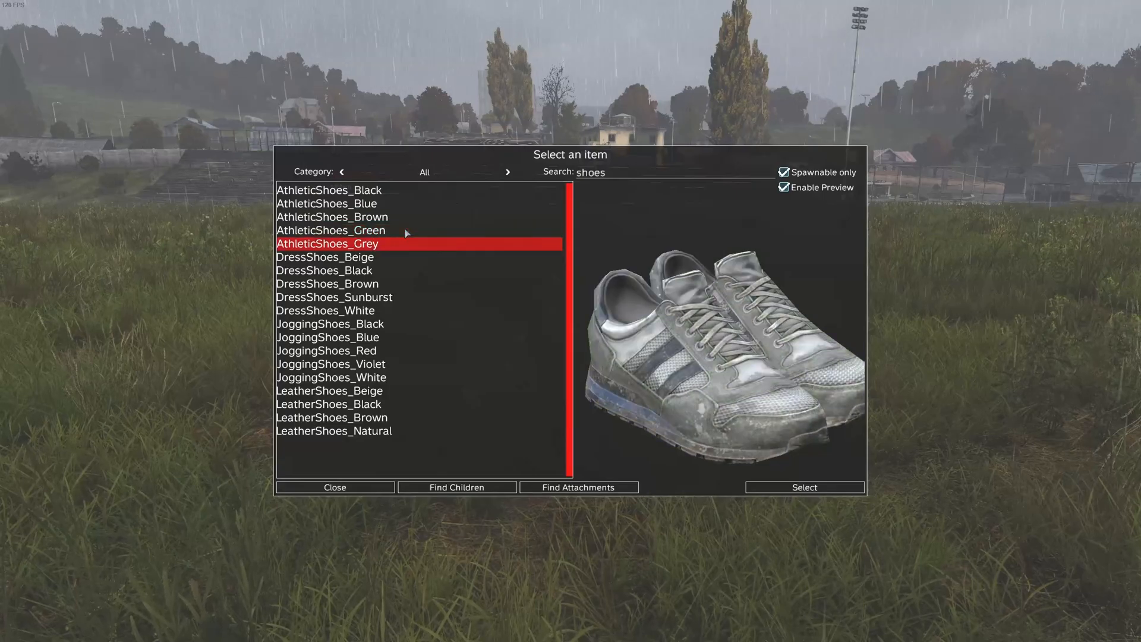
key(Up)
key(Up)
key(Up)
key(Up)
key(Down)
key(Down)
key(Down)
key(Down)
key(Down)
key(Down)
key(Down)
key(Down)
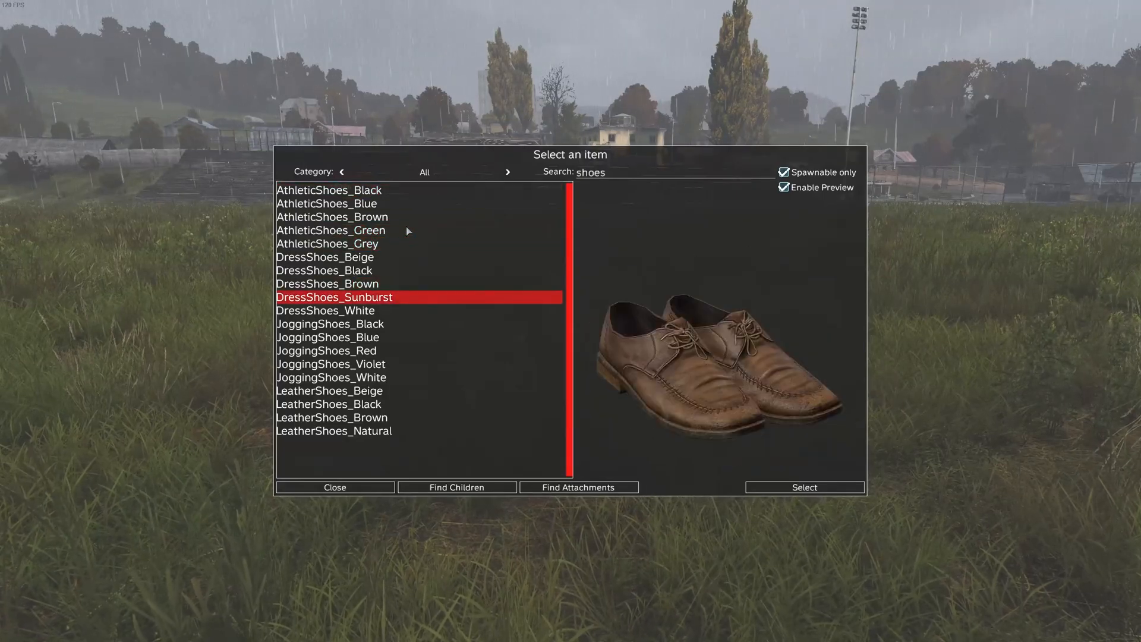
key(Down)
key(Down)
key(Down)
key(Down)
key(Down)
key(Down)
key(Down)
key(Down)
key(Down)
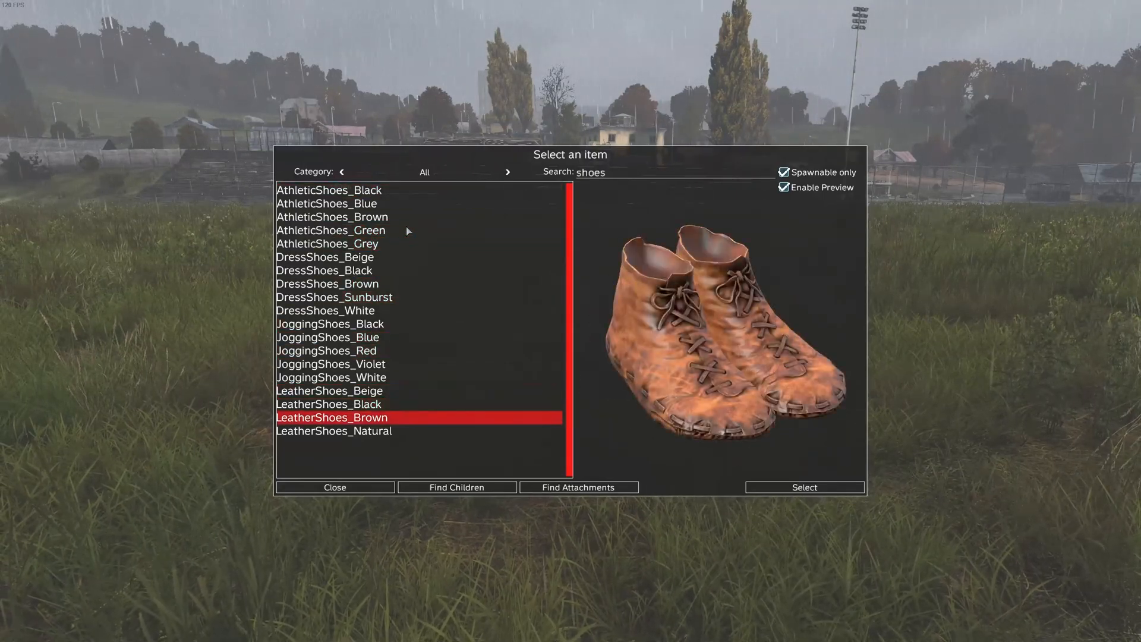
key(Up)
key(Up)
key(Up)
key(Up)
key(Up)
key(Up)
key(Up)
key(Up)
key(Up)
key(Up)
key(Up)
key(Up)
key(Up)
key(Up)
key(Up)
key(Up)
key(Up)
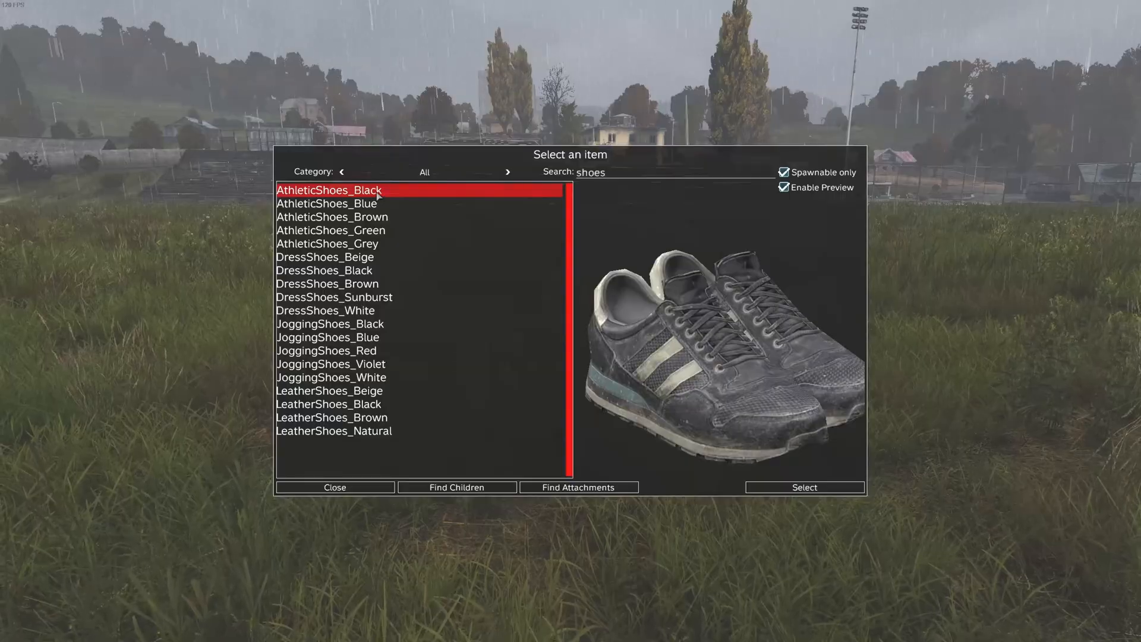
Step: Add AthleticShoes_Black, AthleticShoes_Blue, AthleticShoes_Brown, AthleticShoes_Green and AthleticShoes_Grey to the configured items
double_click(336, 189)
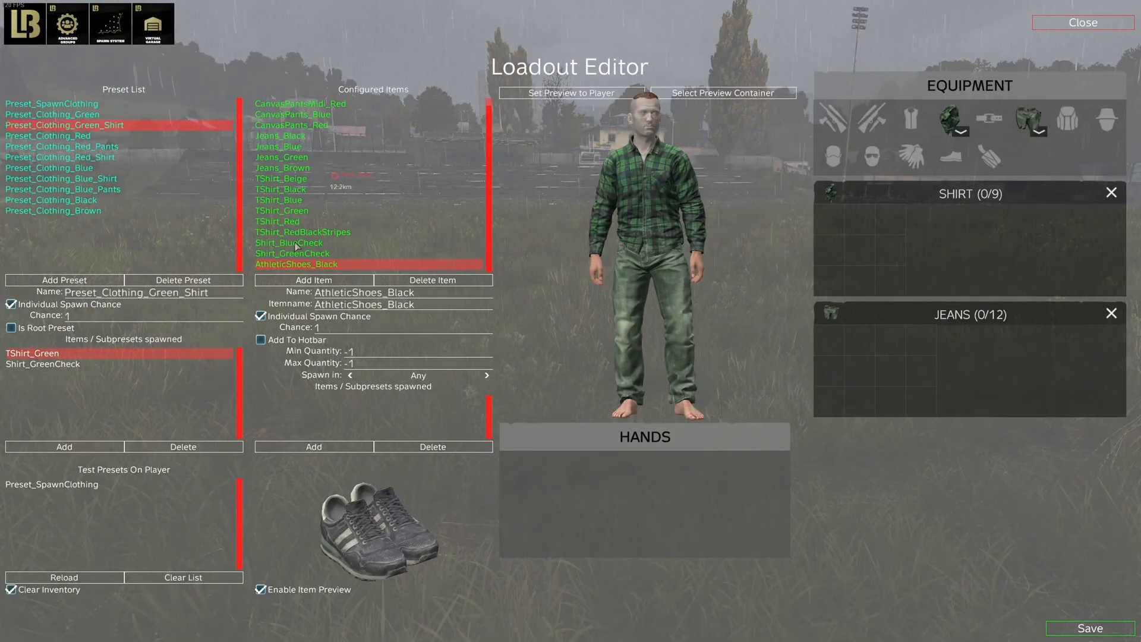
click(314, 280)
double_click(386, 206)
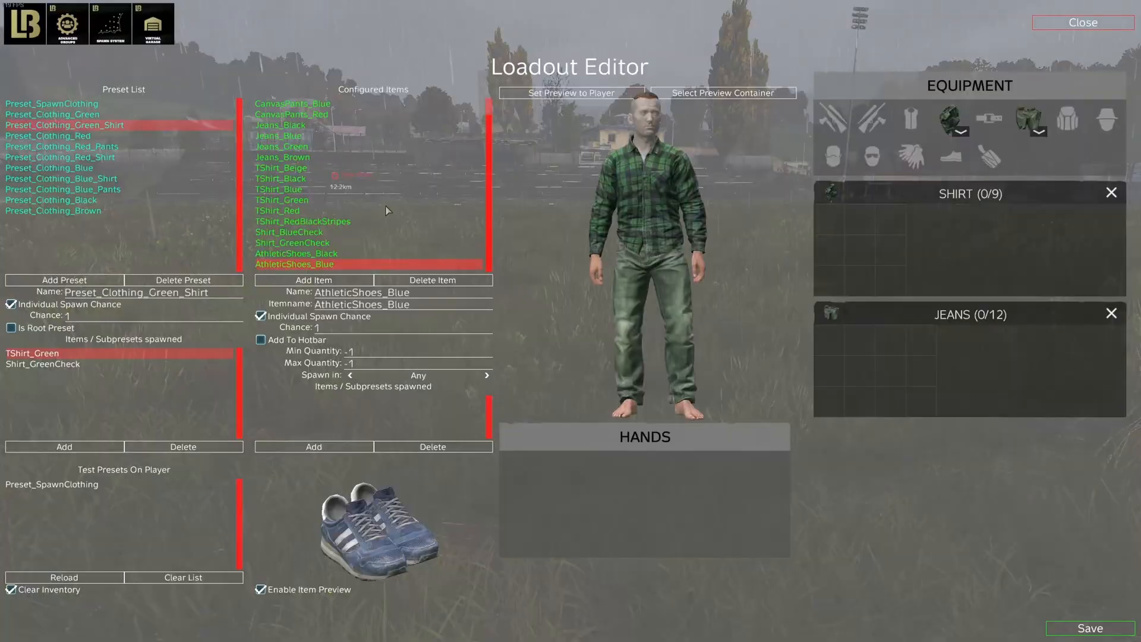
click(314, 280)
double_click(377, 216)
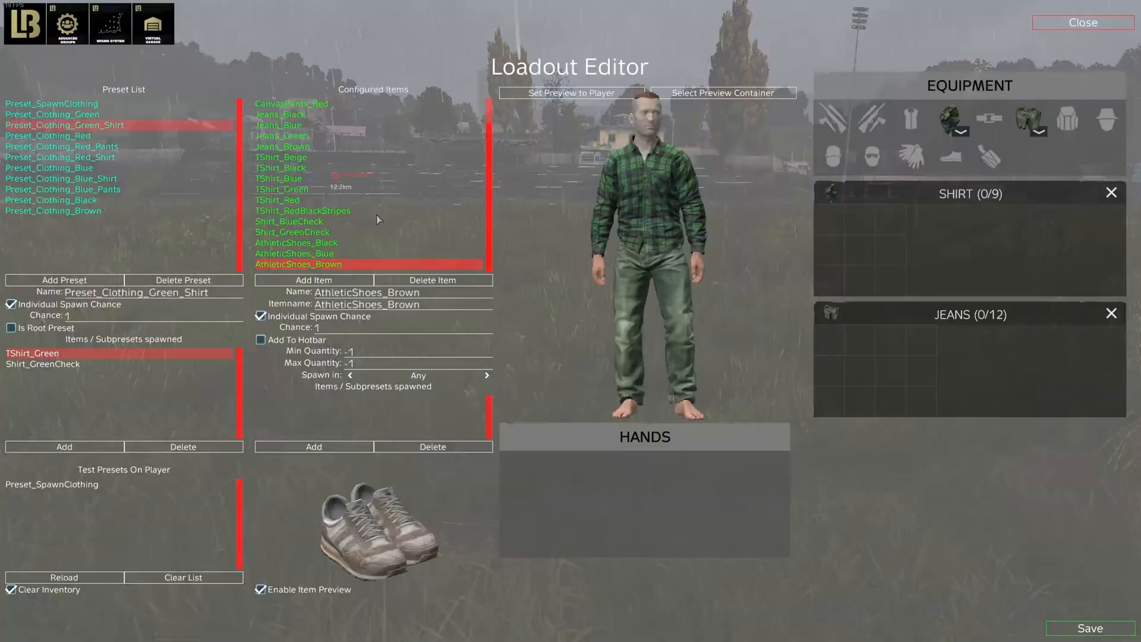
click(314, 280)
click(389, 231)
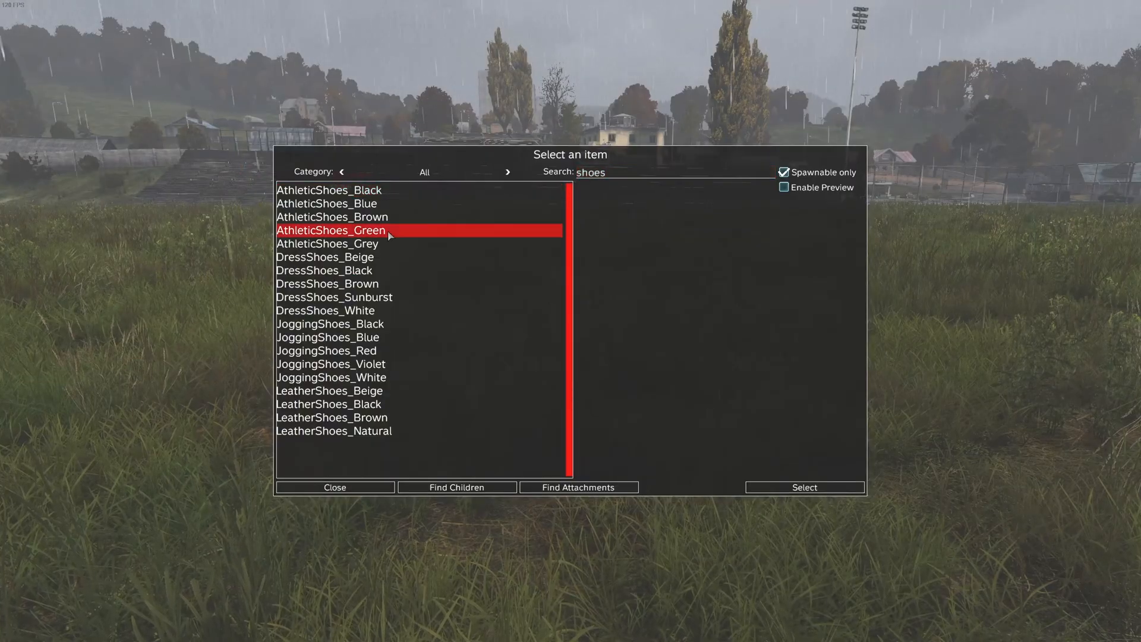
click(388, 231)
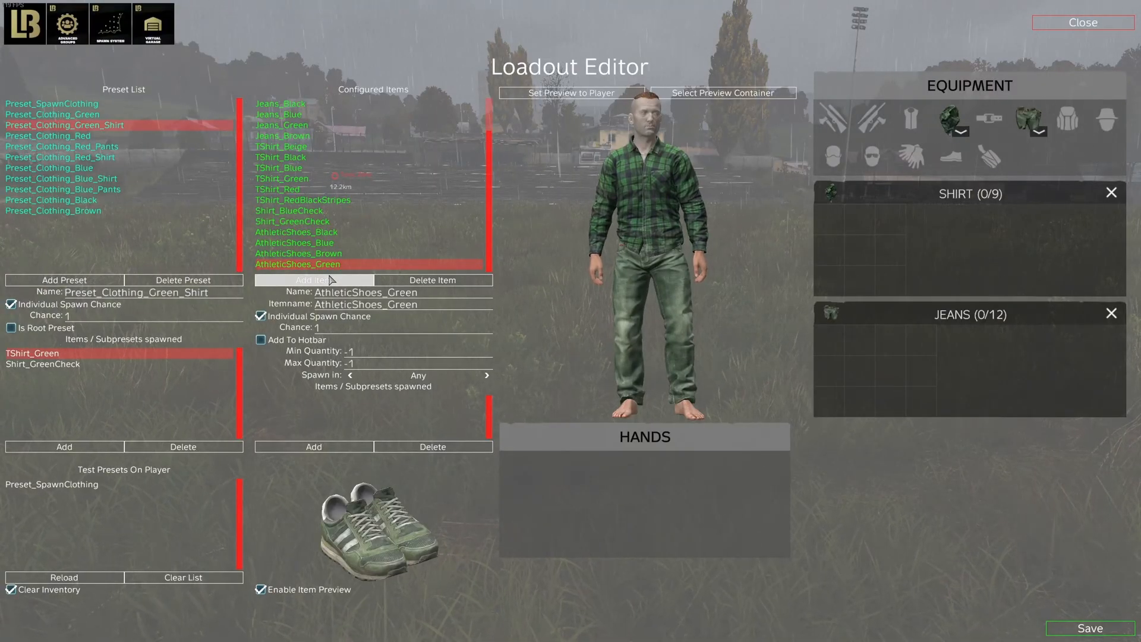
click(331, 280)
click(414, 242)
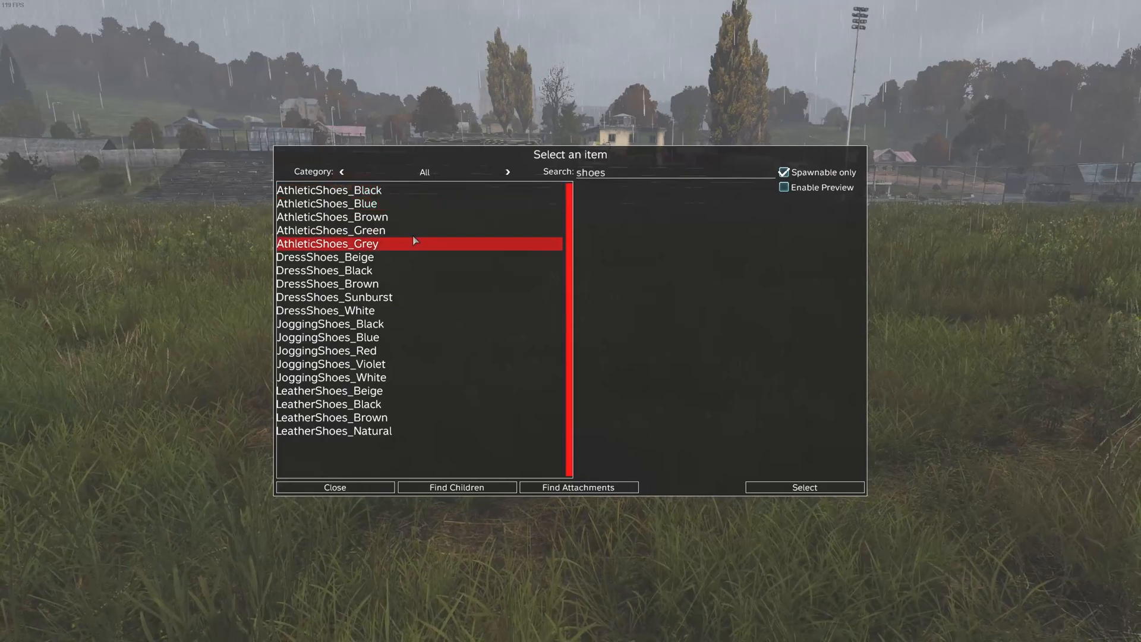
click(415, 243)
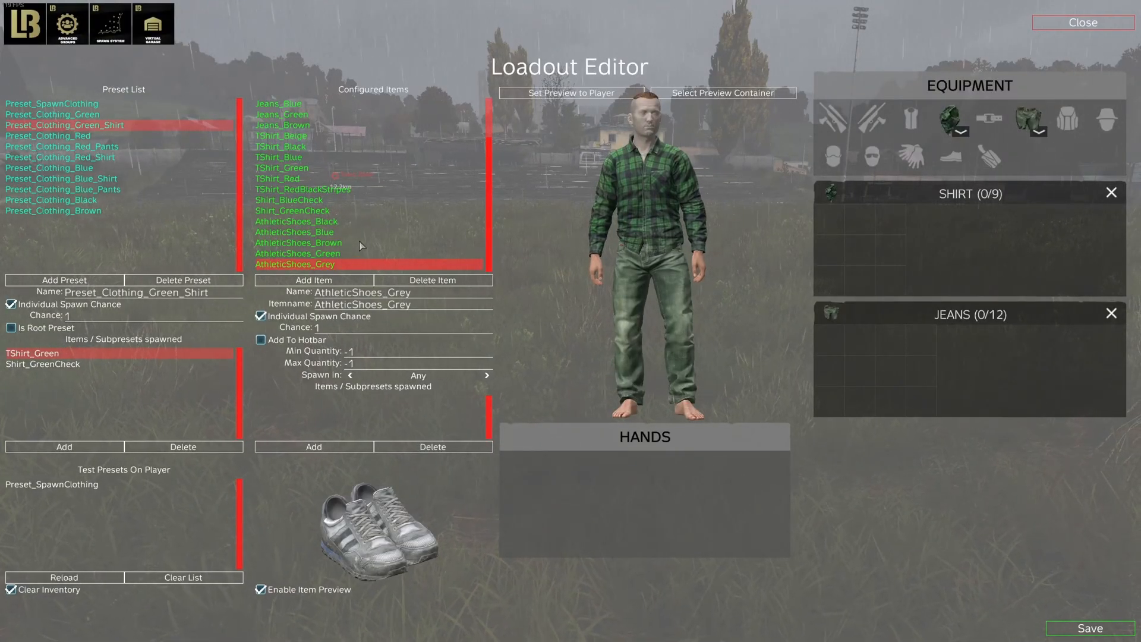
Step: Add AthleticShoes_Green to Preset_Clothing_Green and AthleticShoes_Grey to Preset_Clothing_Red
click(85, 117)
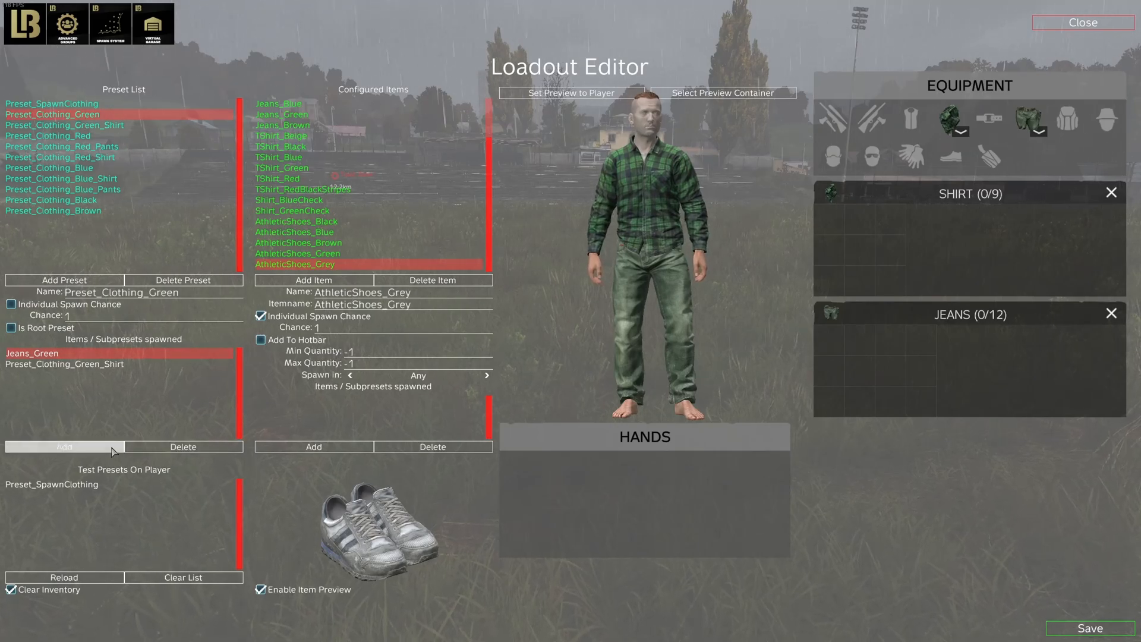
click(64, 446)
click(464, 446)
click(463, 450)
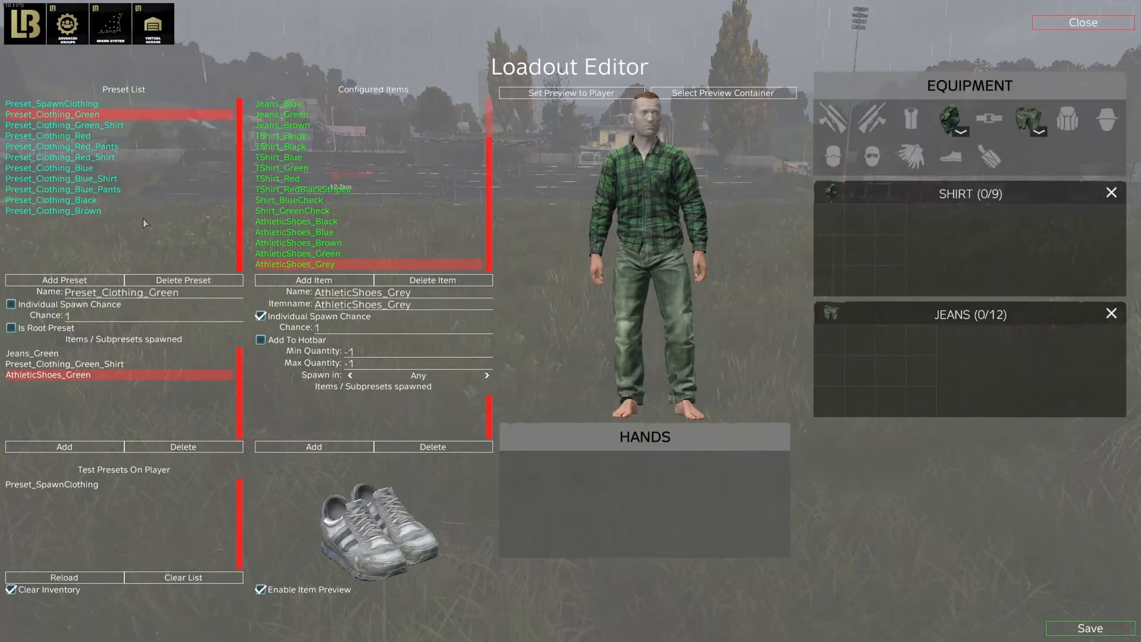
click(113, 137)
click(92, 449)
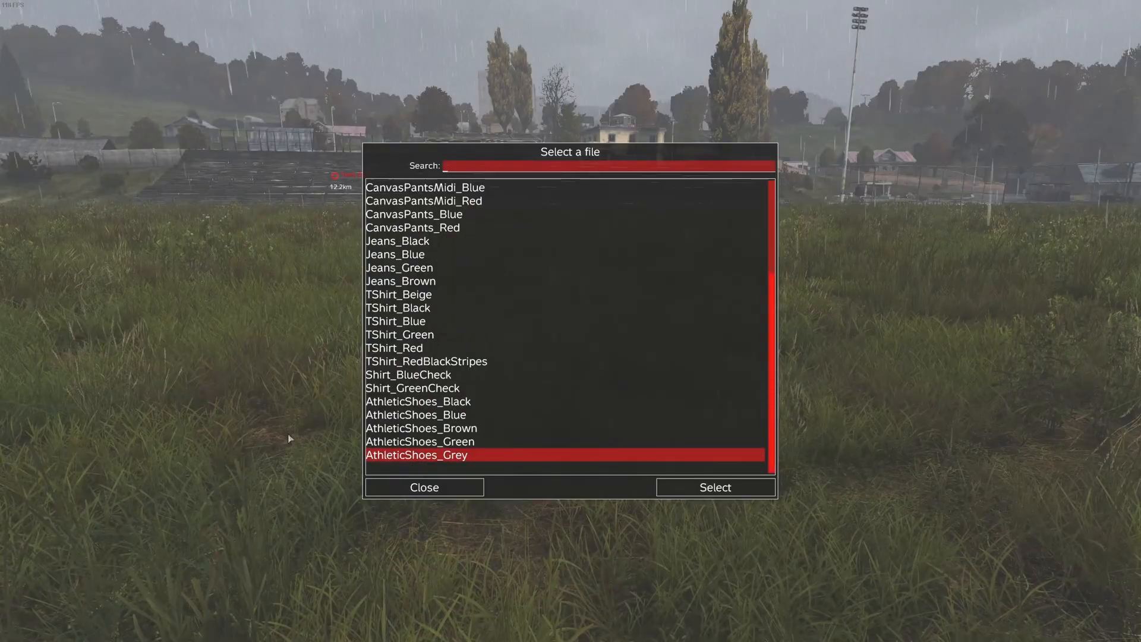
click(465, 455)
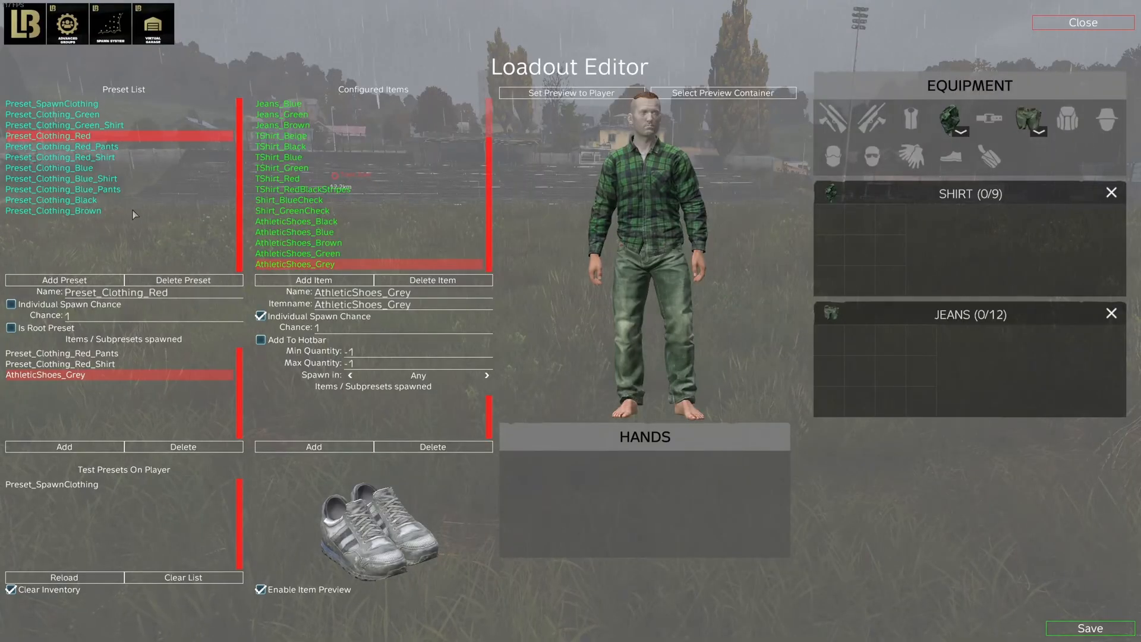
Step: Add AthleticShoes_Blue to Preset_Clothing_Blue and AthleticShoes_Black to Preset_Clothing_Black
click(102, 169)
click(64, 446)
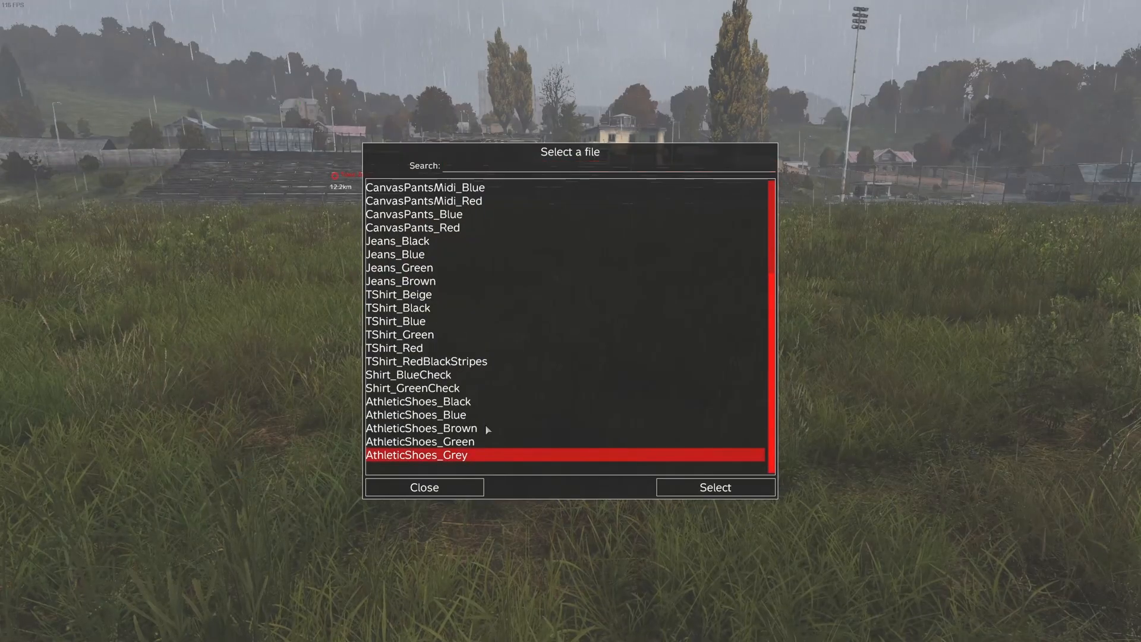
click(438, 414)
click(157, 204)
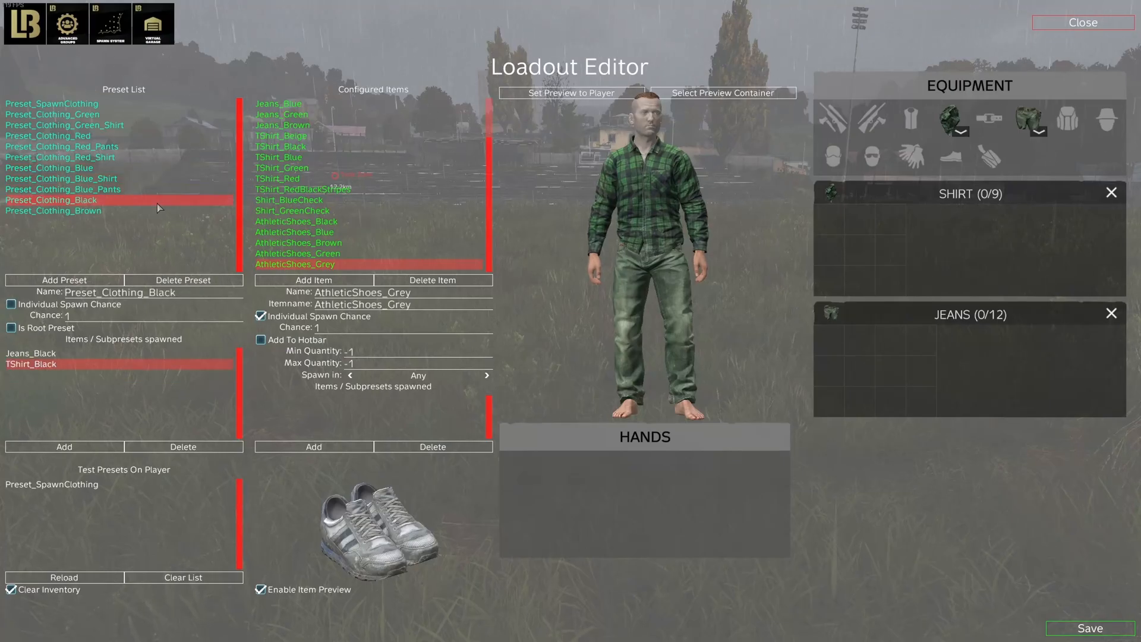
click(64, 446)
click(467, 403)
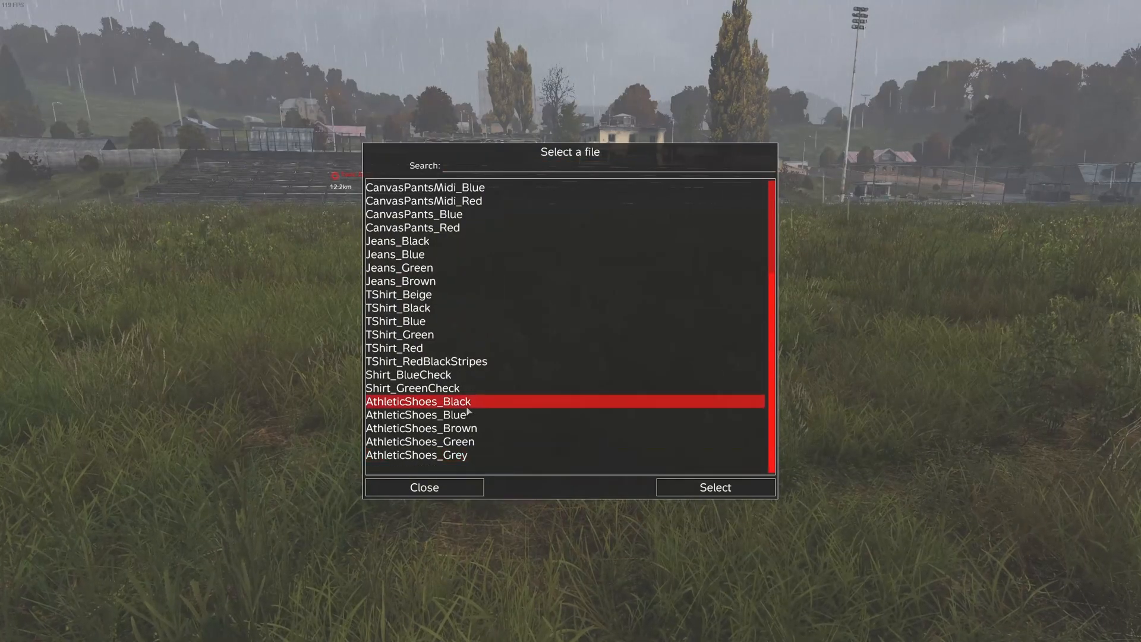
click(467, 404)
Step: Add AthleticShoes_Brown to Preset_Clothing_Brown
click(64, 447)
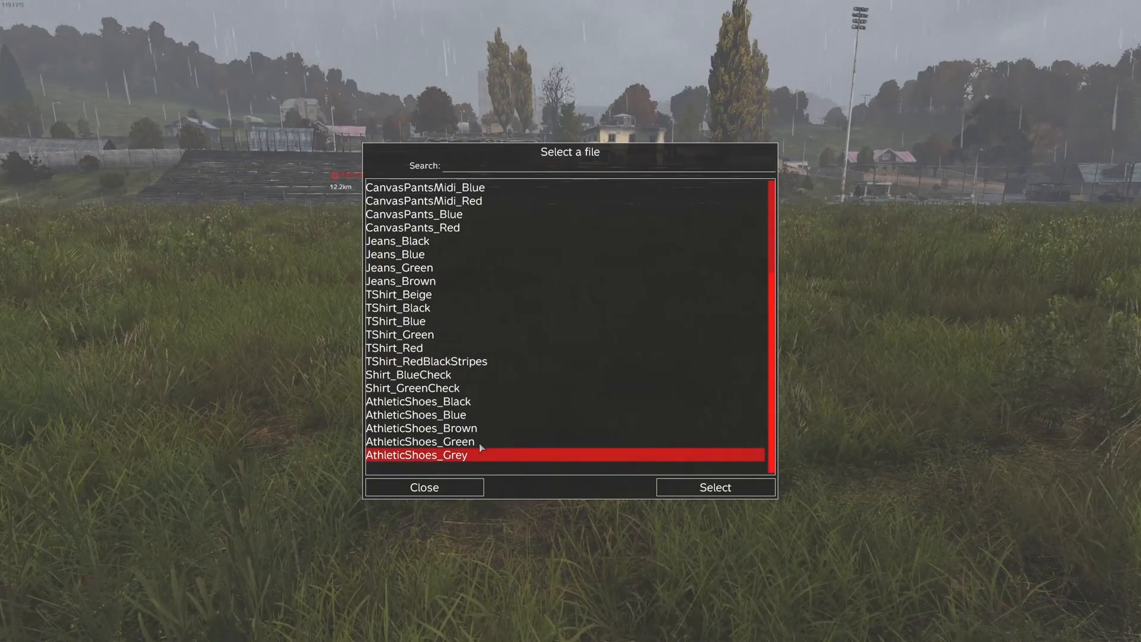
click(476, 427)
click(475, 428)
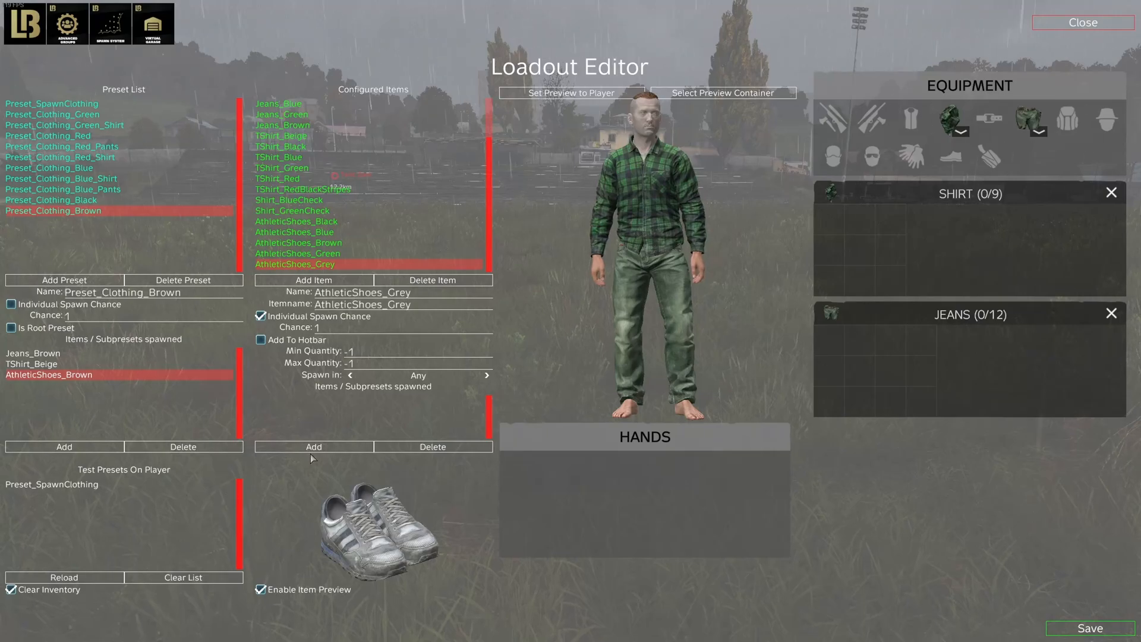
Step: Reload the test preset repeatedly and examine whether the spawned shoes match each outfit's colour on the preview player
click(83, 578)
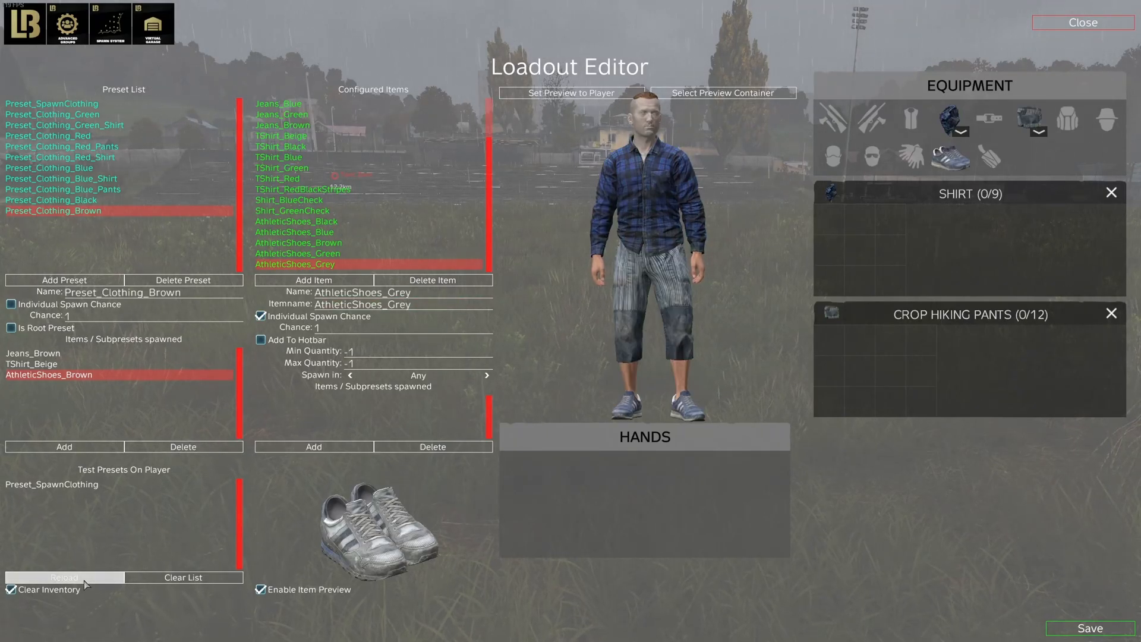
click(83, 577)
click(84, 577)
click(84, 578)
click(84, 578)
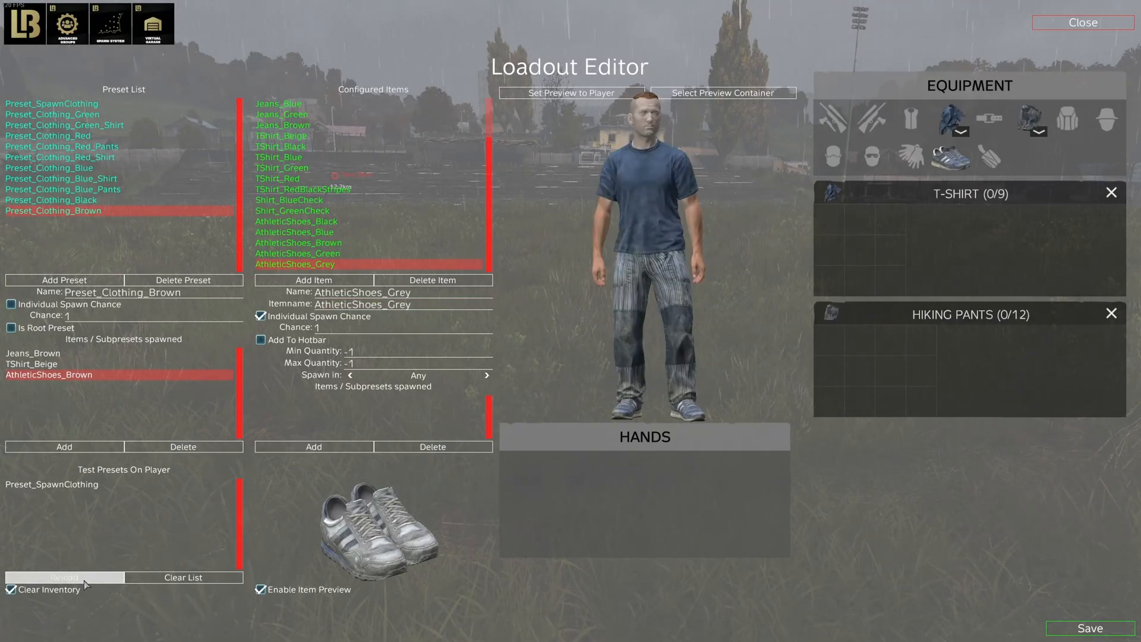
click(85, 578)
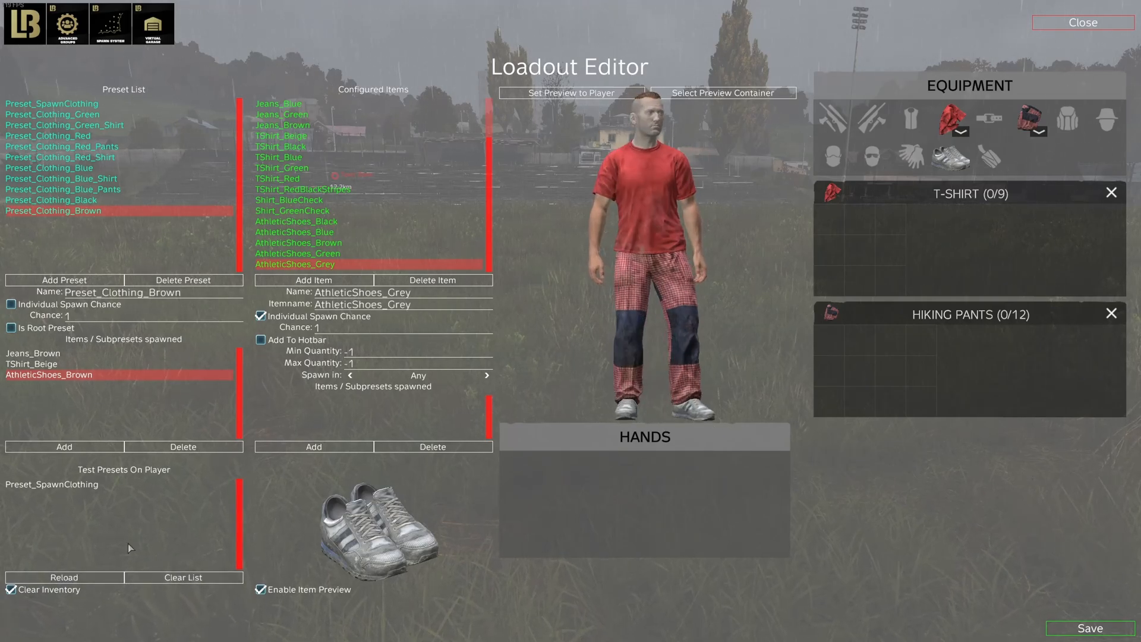
click(80, 579)
click(80, 579)
click(80, 579)
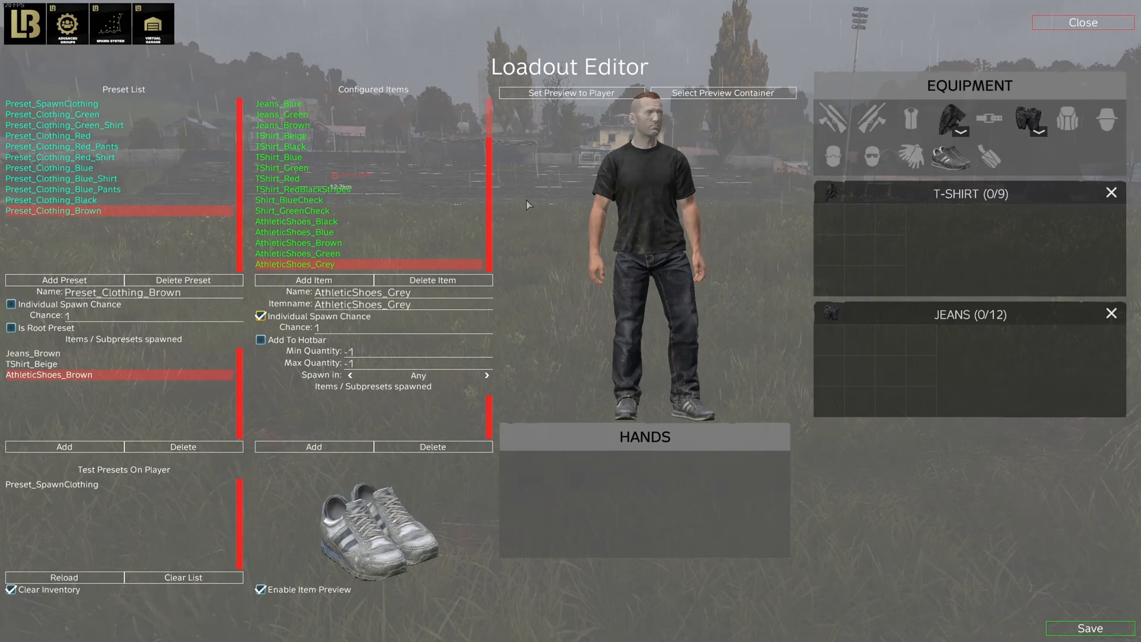
drag(668, 267, 628, 278)
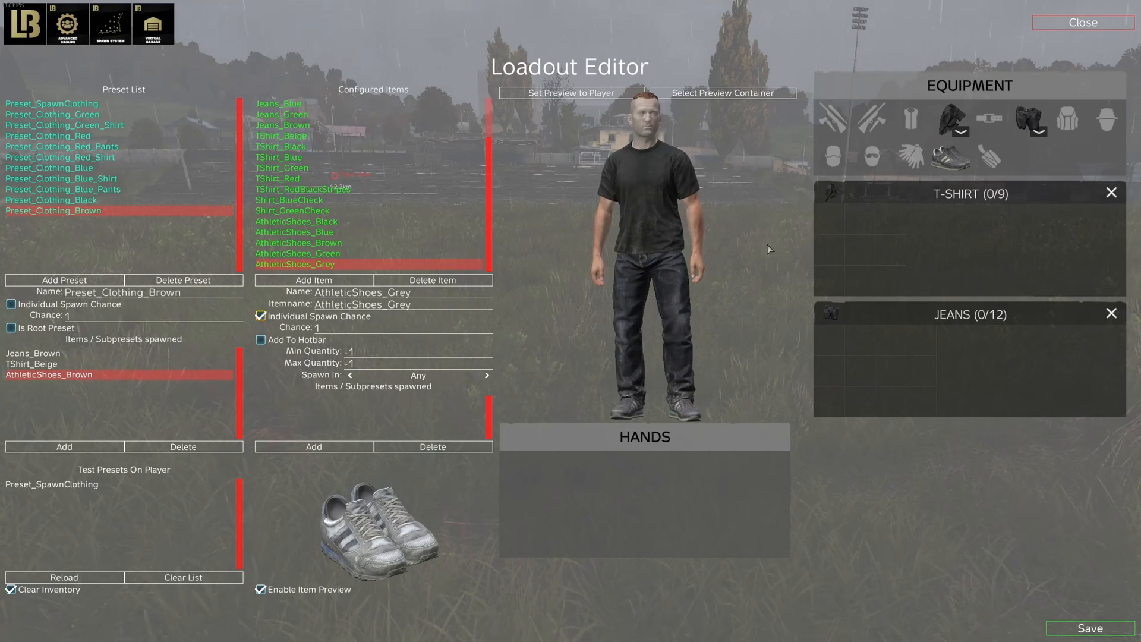
Step: Mark Preset_SpawnClothing as a root preset
click(51, 104)
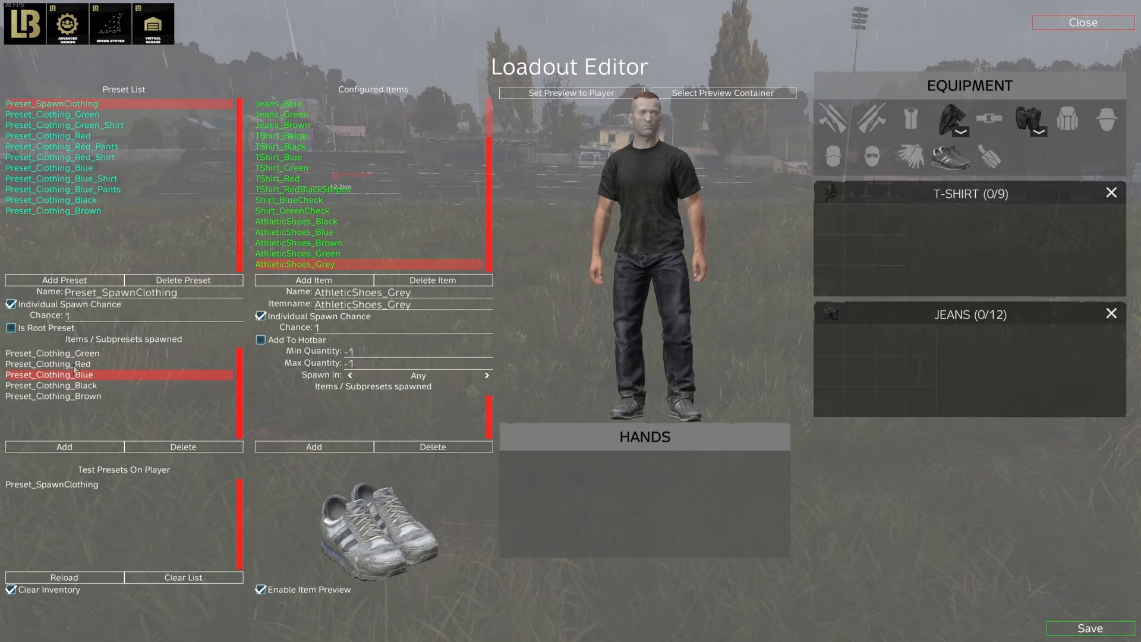
click(26, 332)
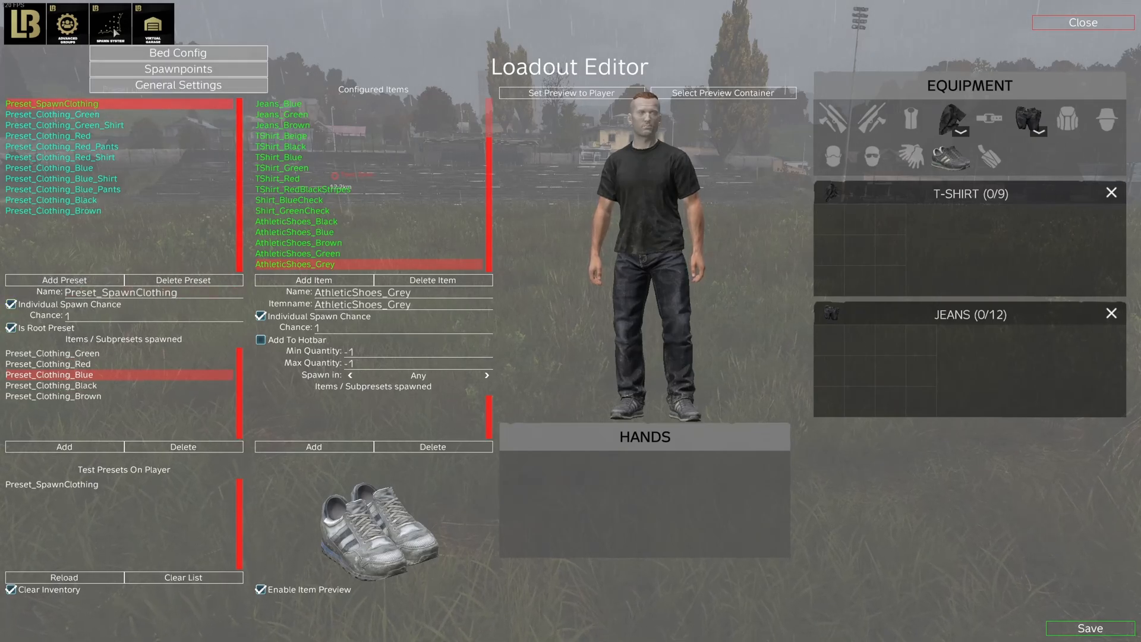
Step: Create a root preset named Preset_Spawn_Extra with individual spawn chance enabled
click(107, 280)
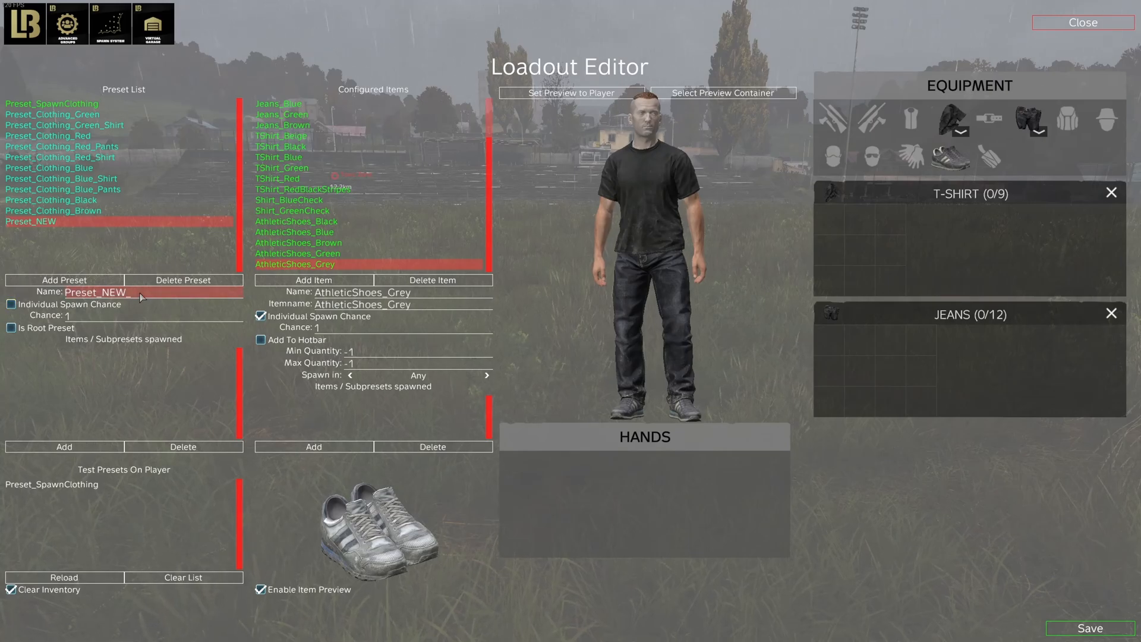
key(BackSpace)
key(BackSpace)
key(BackSpace)
text(S)
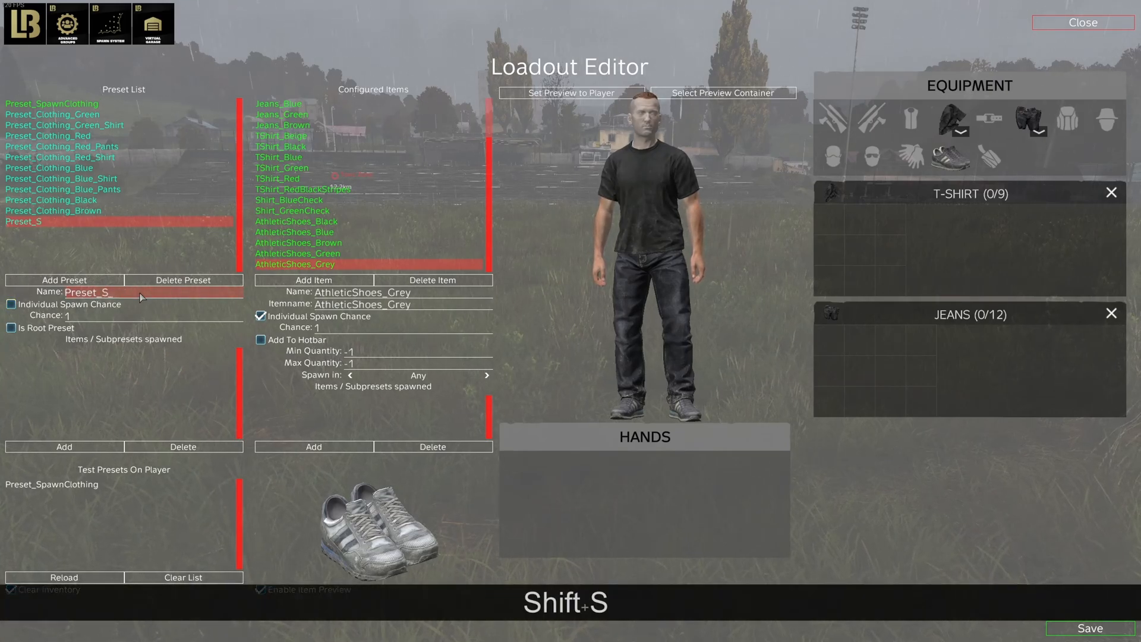
text(pawn_Extra)
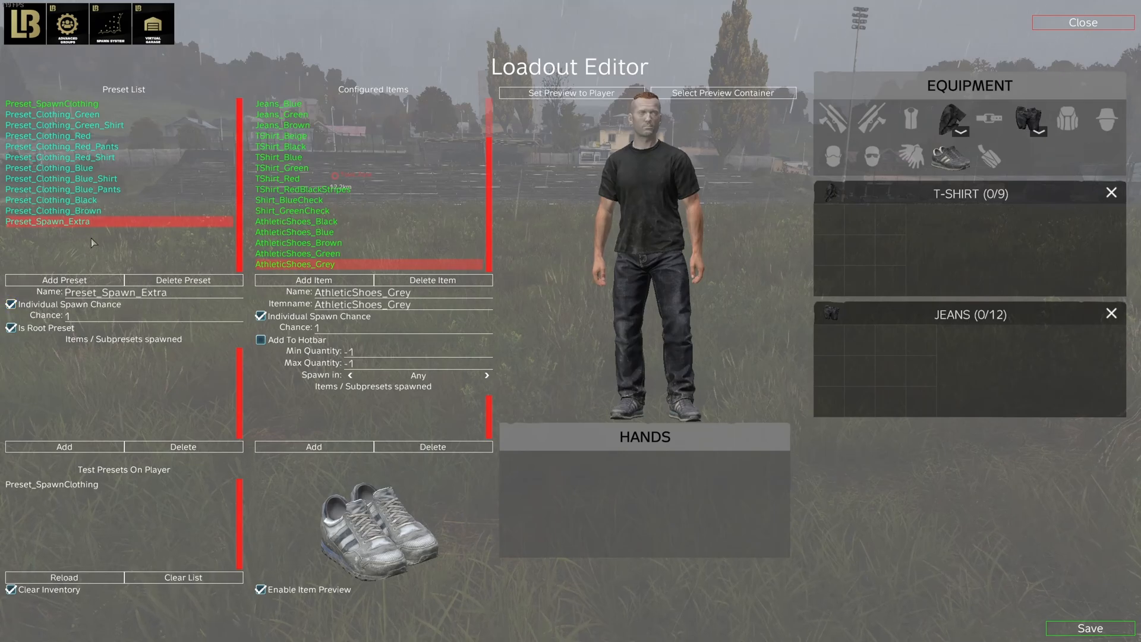
Step: Search the item list for "banda" and add BandageDressing to the configured items
click(339, 286)
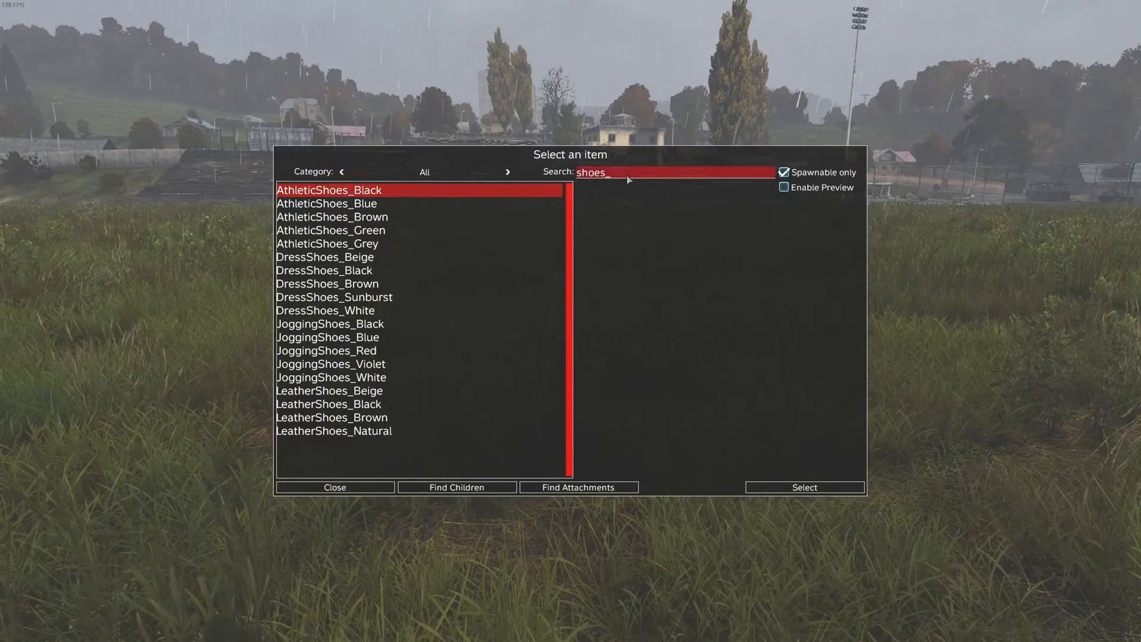
key(BackSpace)
key(BackSpace)
key(BackSpace)
key(BackSpace)
key(BackSpace)
text(banda)
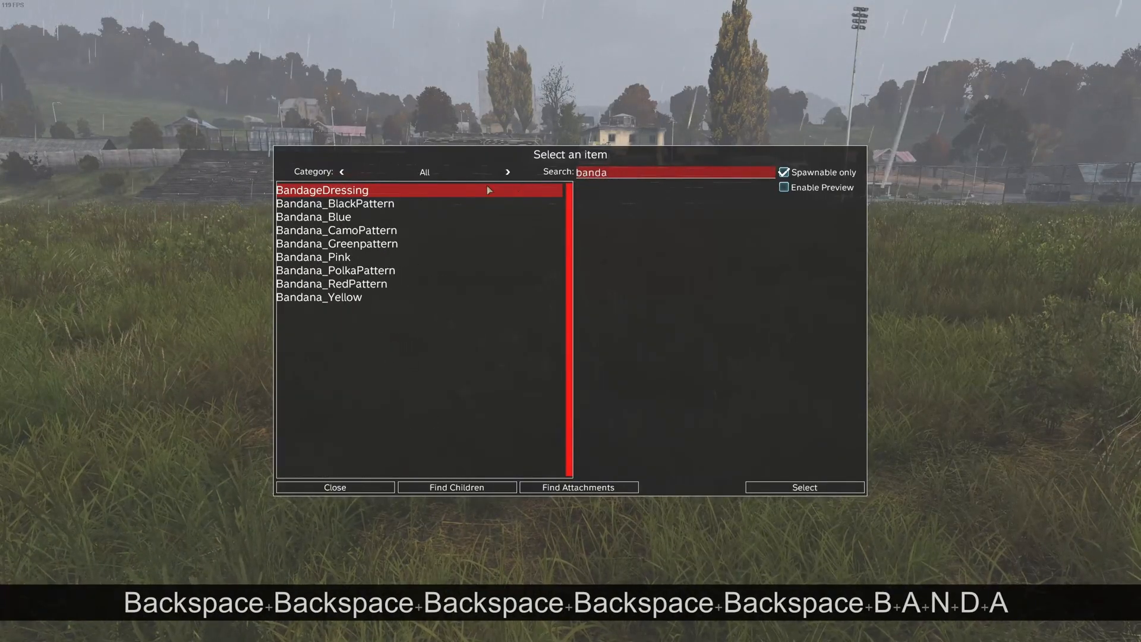
click(419, 193)
double_click(420, 194)
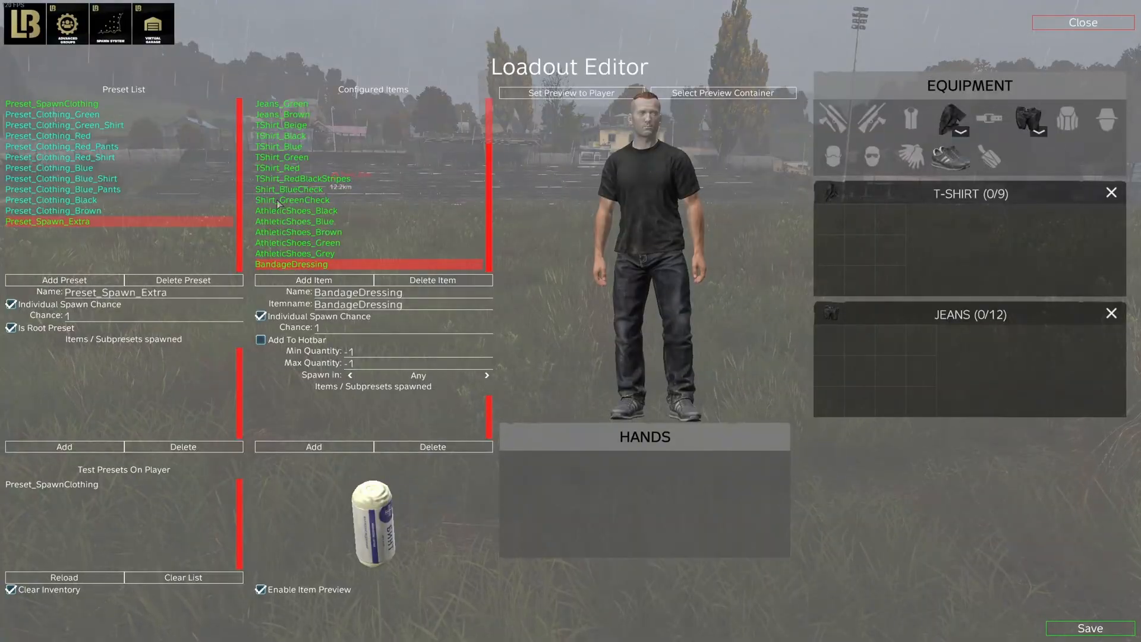
Step: Add BandageDressing to Preset_Spawn_Extra, and test that preset on the player together with Preset_SpawnClothing
click(77, 448)
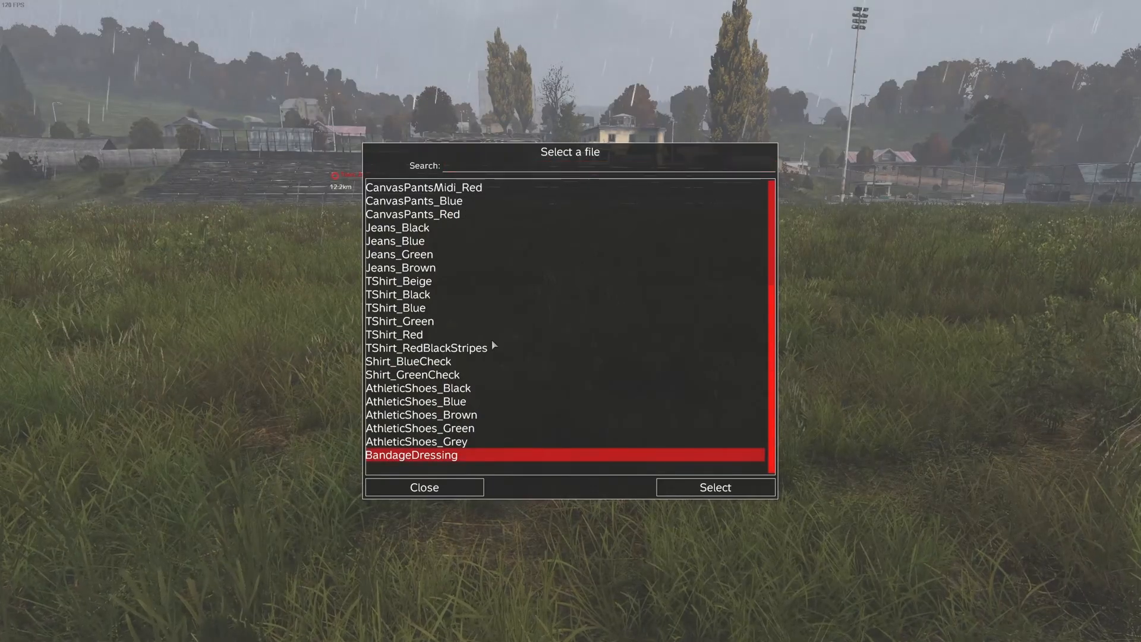
double_click(450, 456)
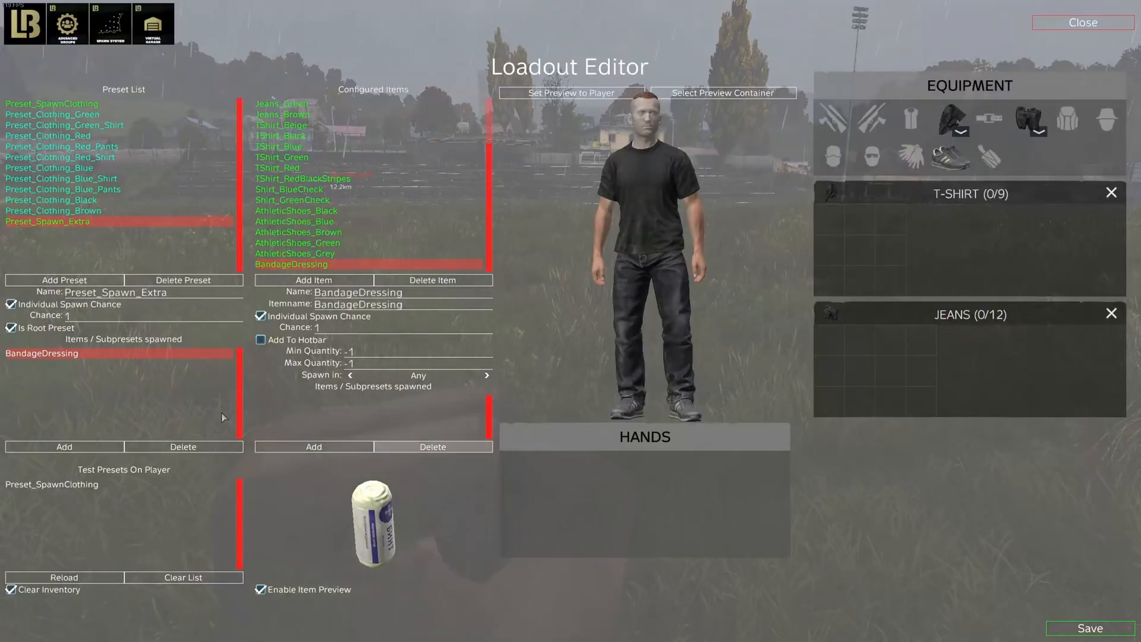
double_click(95, 221)
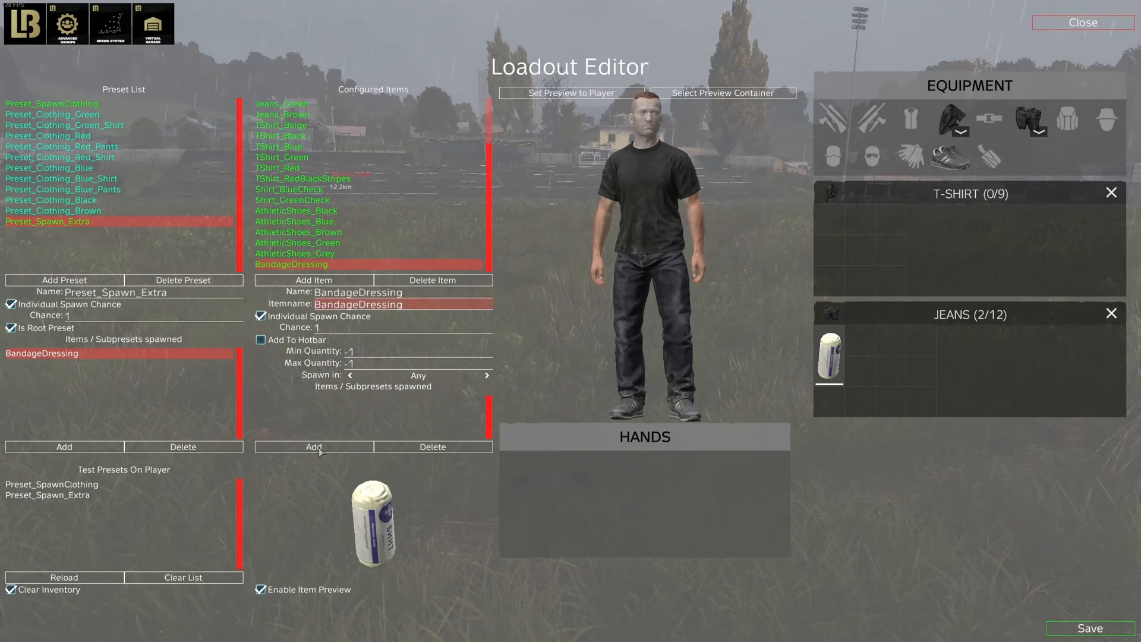
click(66, 577)
click(74, 580)
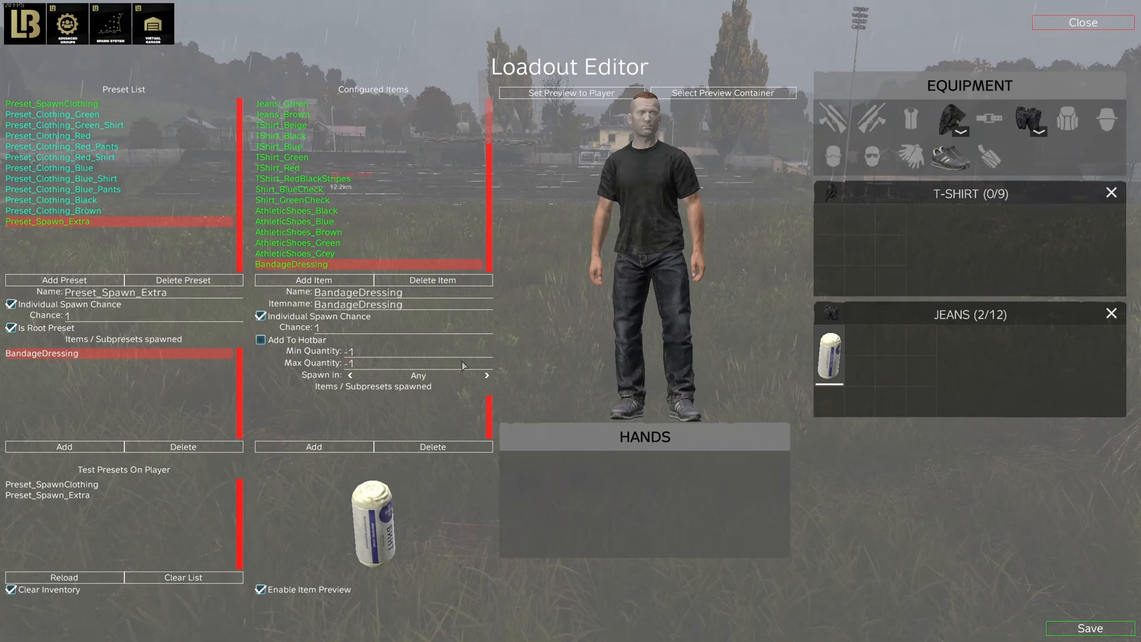
Step: Move Jeans_Green below Preset_Clothing_Green_Shirt in the spawned items of Preset_Clothing_Green
click(84, 116)
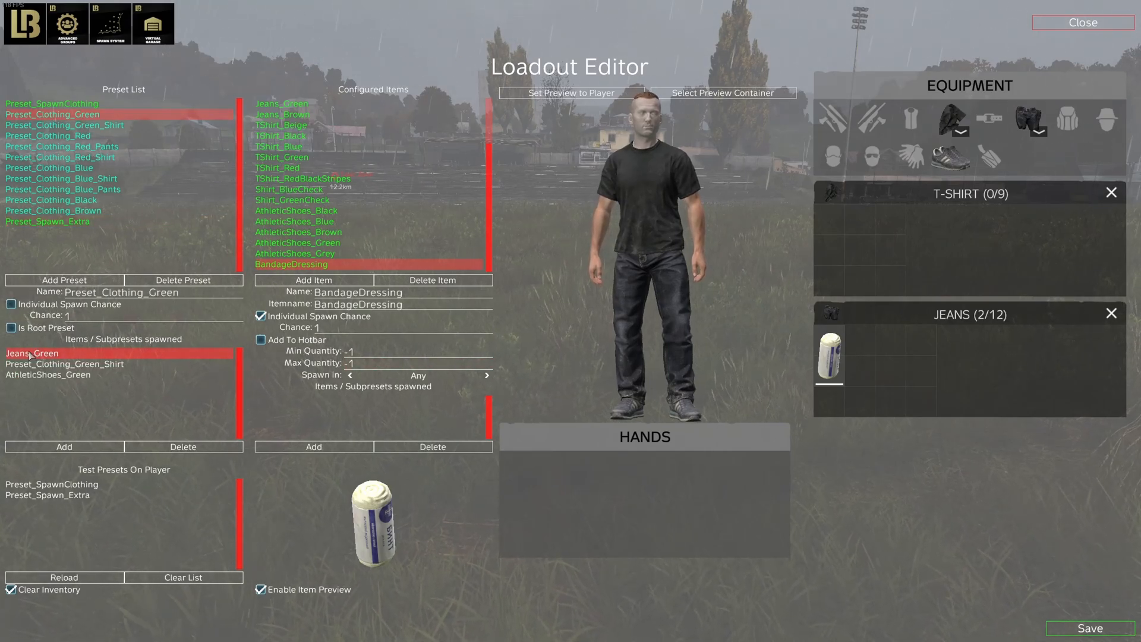
click(100, 136)
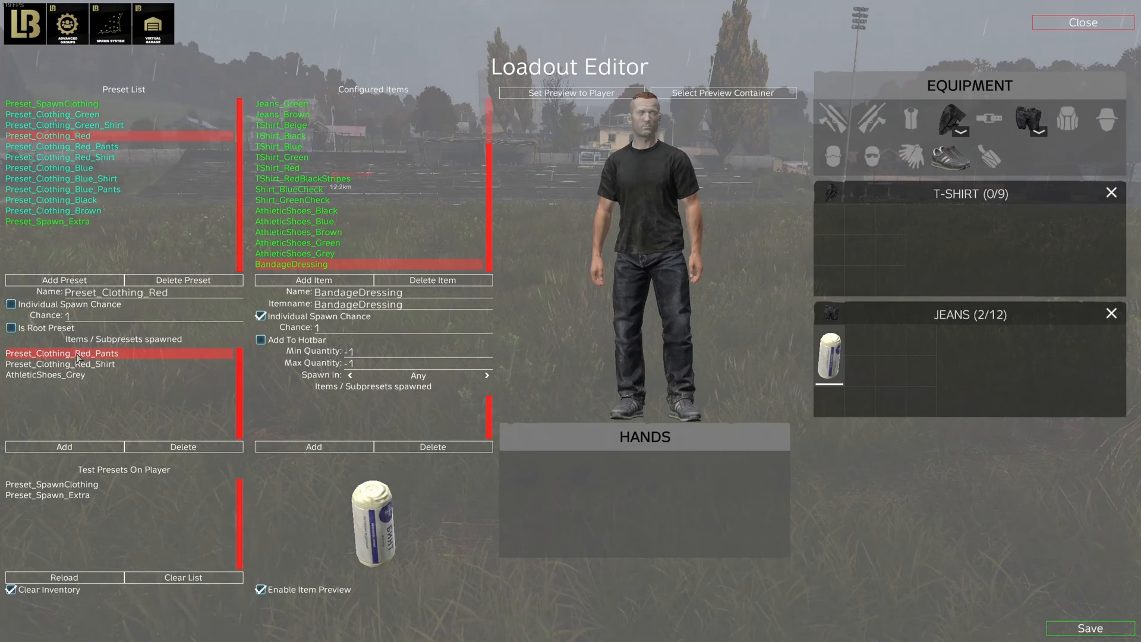
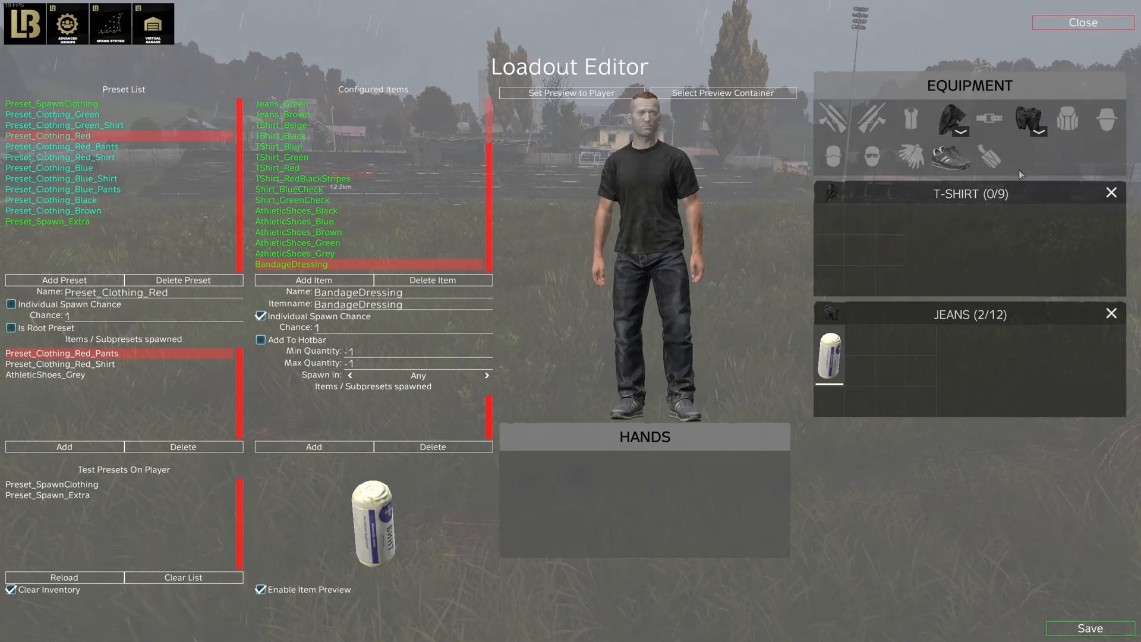
click(97, 115)
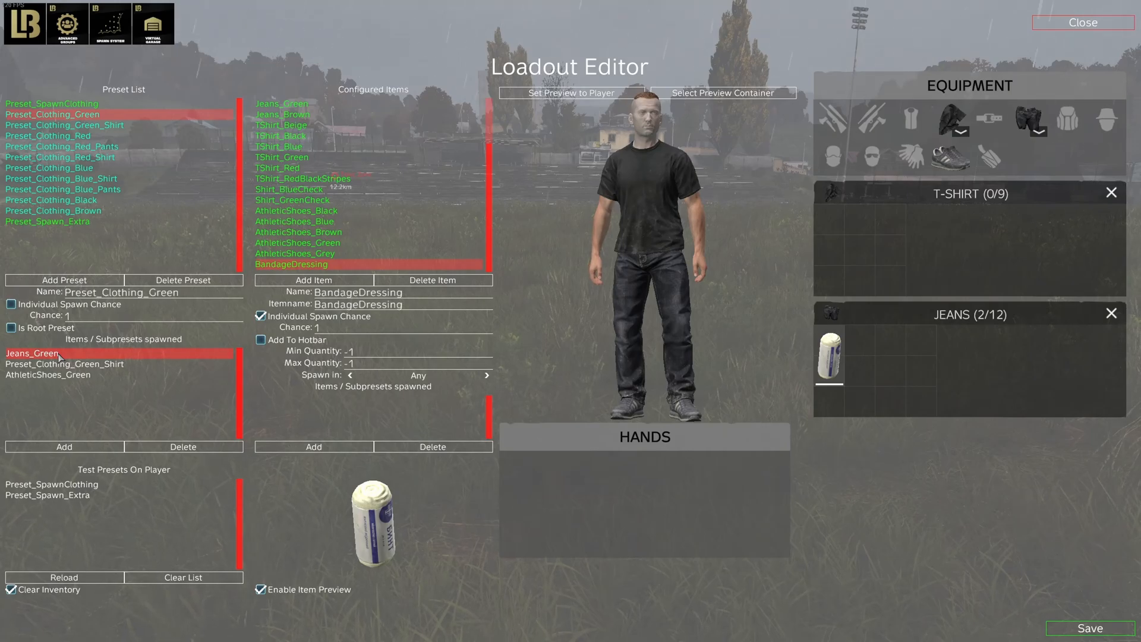
key(shift+Down)
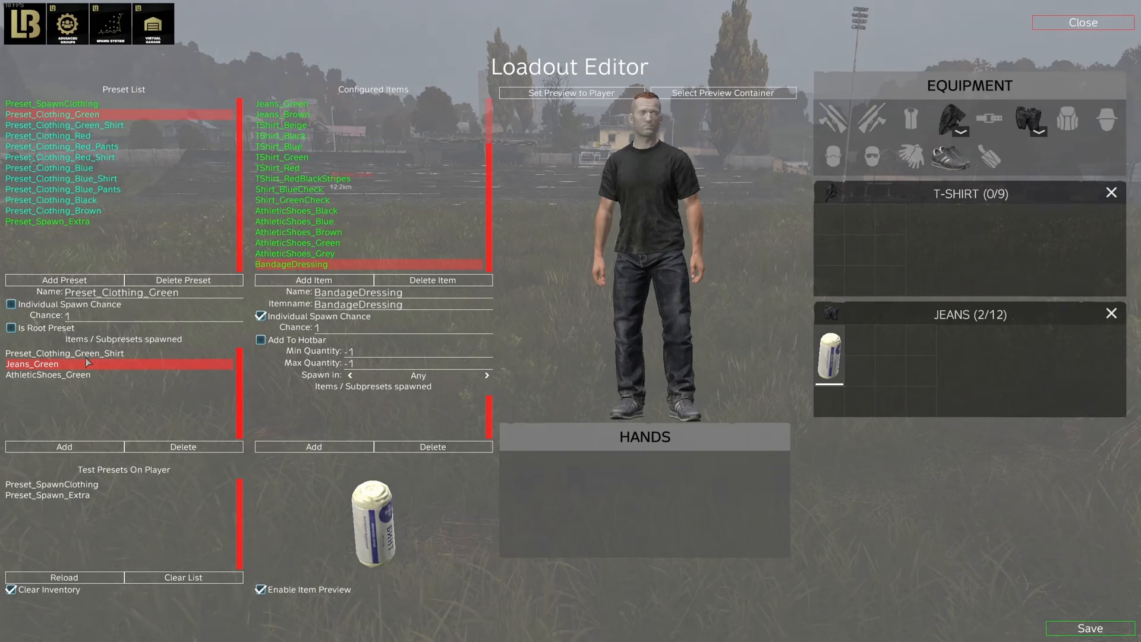
Step: Reload the test presets repeatedly and examine which garment holds the bandage for each outfit
click(90, 577)
click(91, 578)
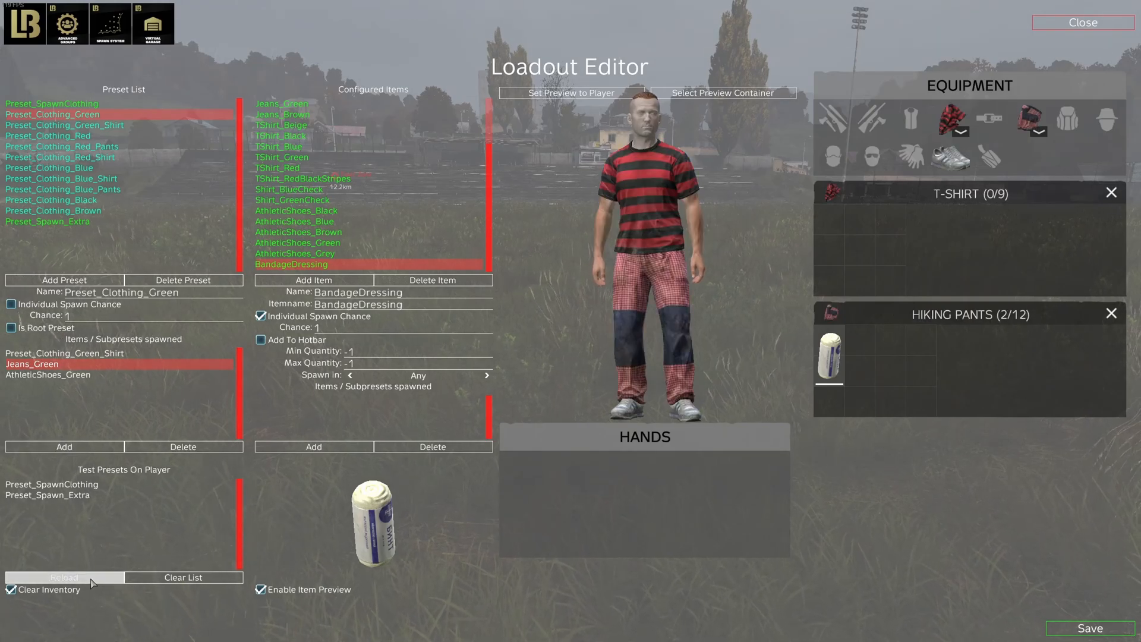
click(91, 578)
click(90, 579)
click(90, 578)
click(91, 578)
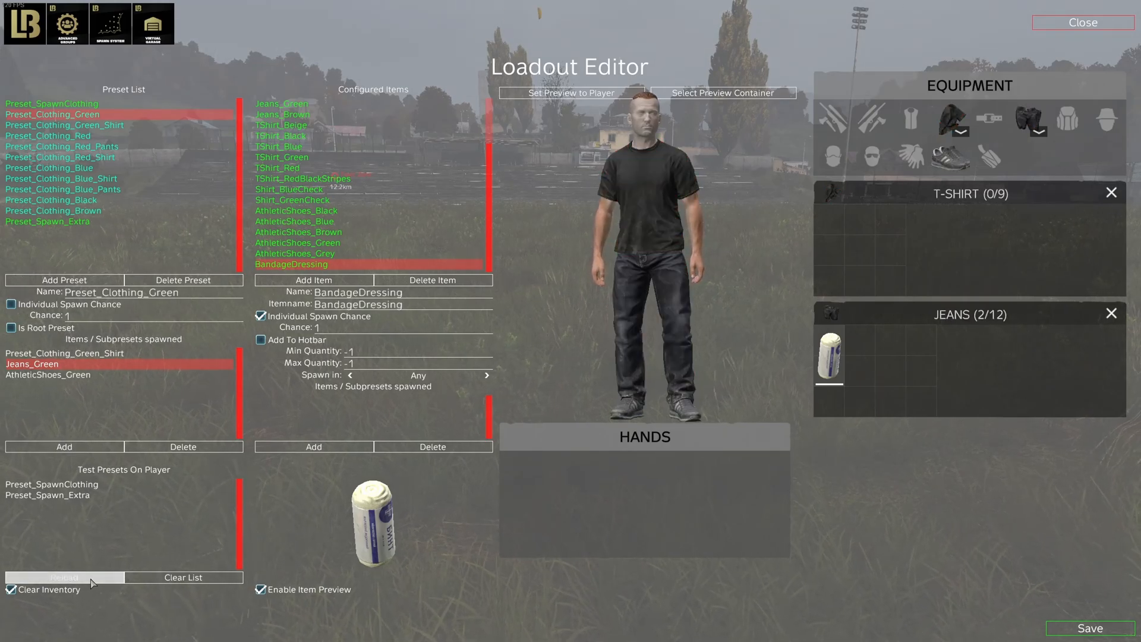
click(91, 579)
click(91, 579)
click(90, 579)
click(90, 579)
click(91, 578)
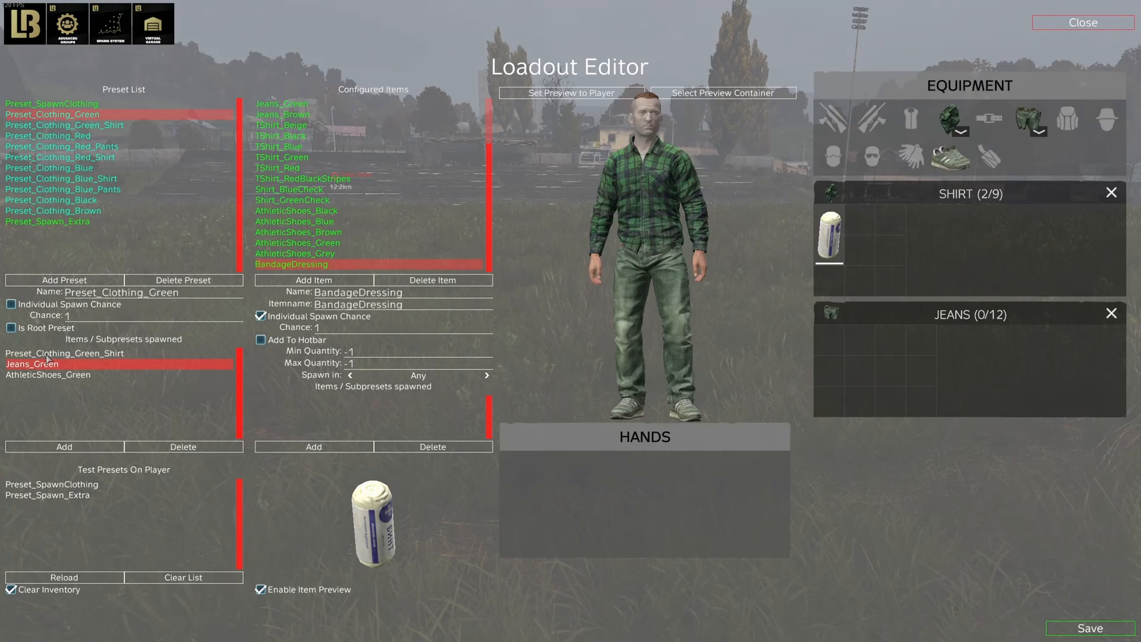
Step: Move the pants subpreset below the shirt subpreset in Preset_Clothing_Red and Preset_Clothing_Blue
click(92, 134)
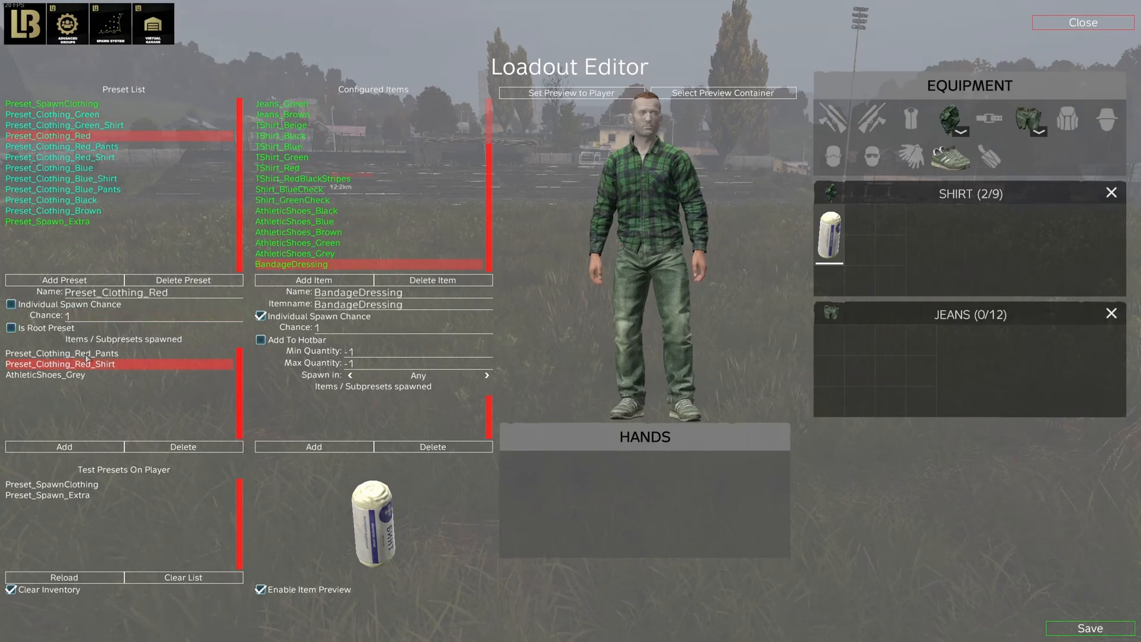
key(shift)
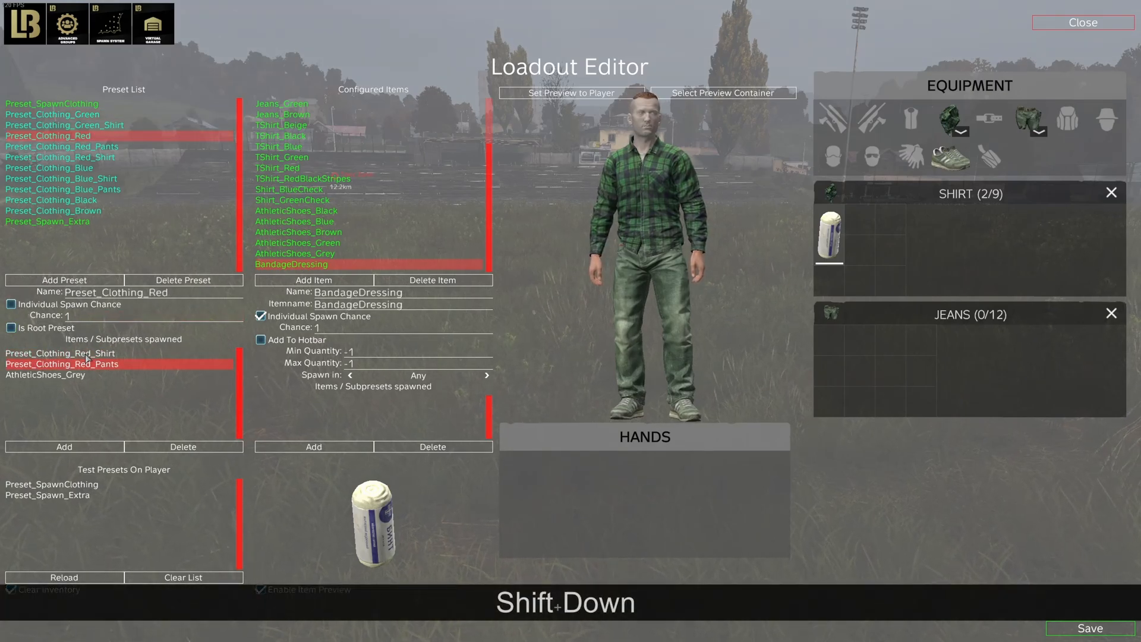
click(68, 168)
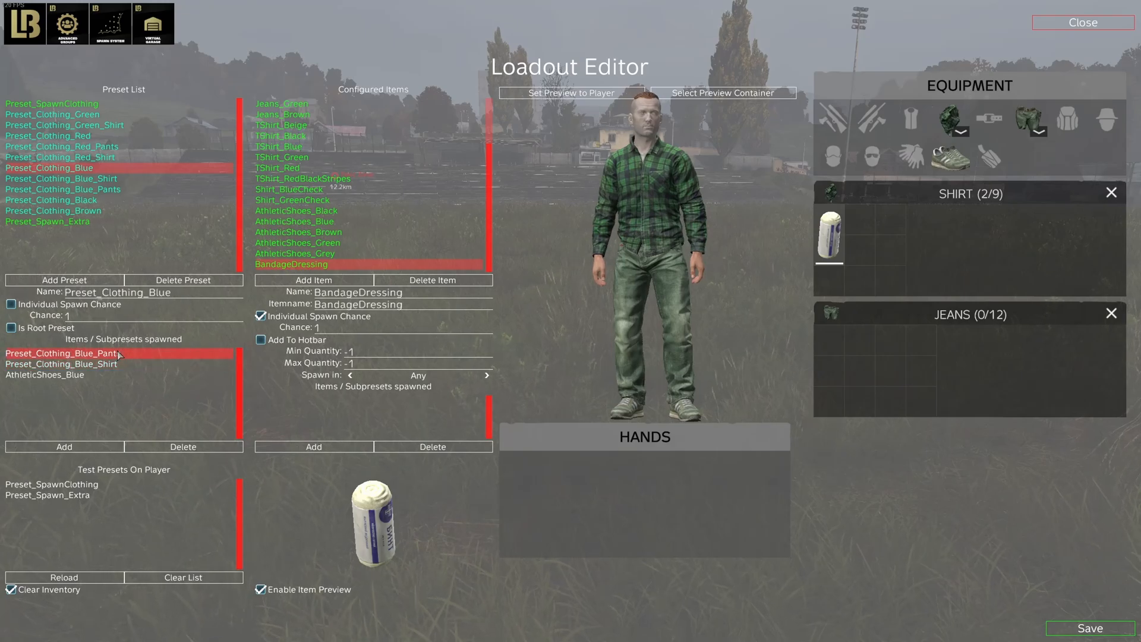
Step: Move Jeans_Black below TShirt_Black in Preset_Clothing_Black and Jeans_Brown below TShirt_Beige in Preset_Clothing_Brown
click(117, 200)
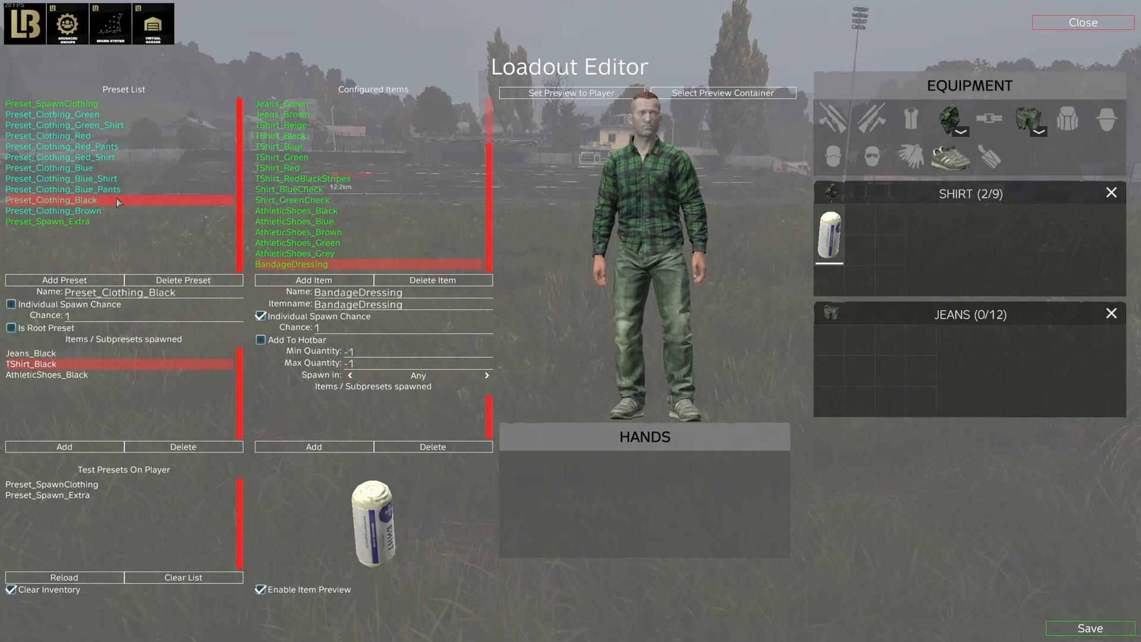
click(108, 354)
key(shift+Down)
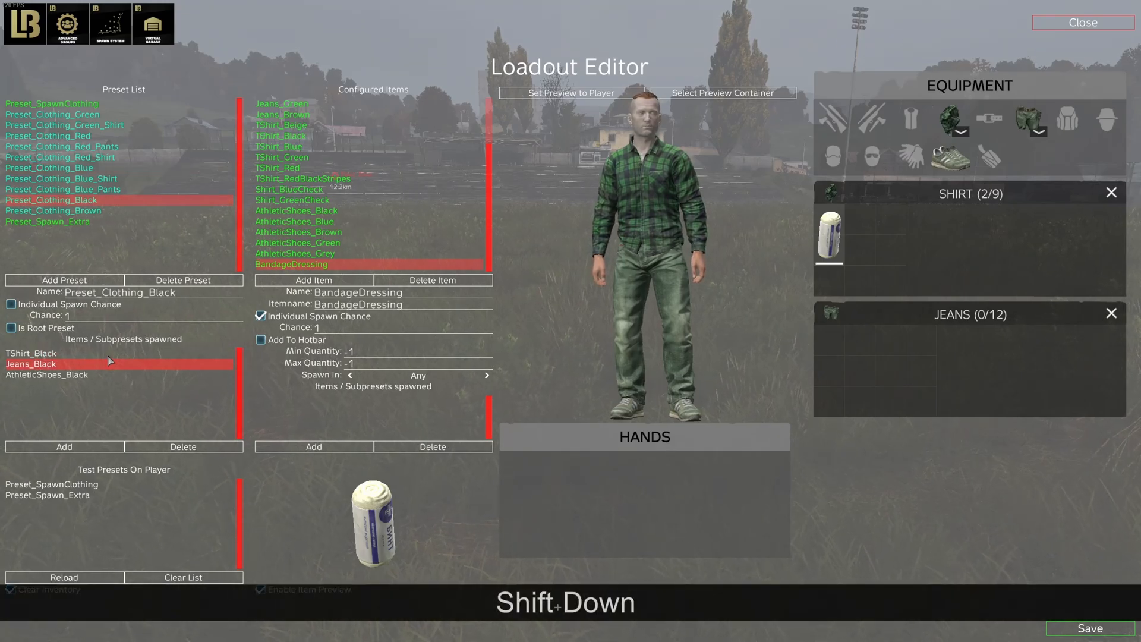
click(95, 211)
click(76, 356)
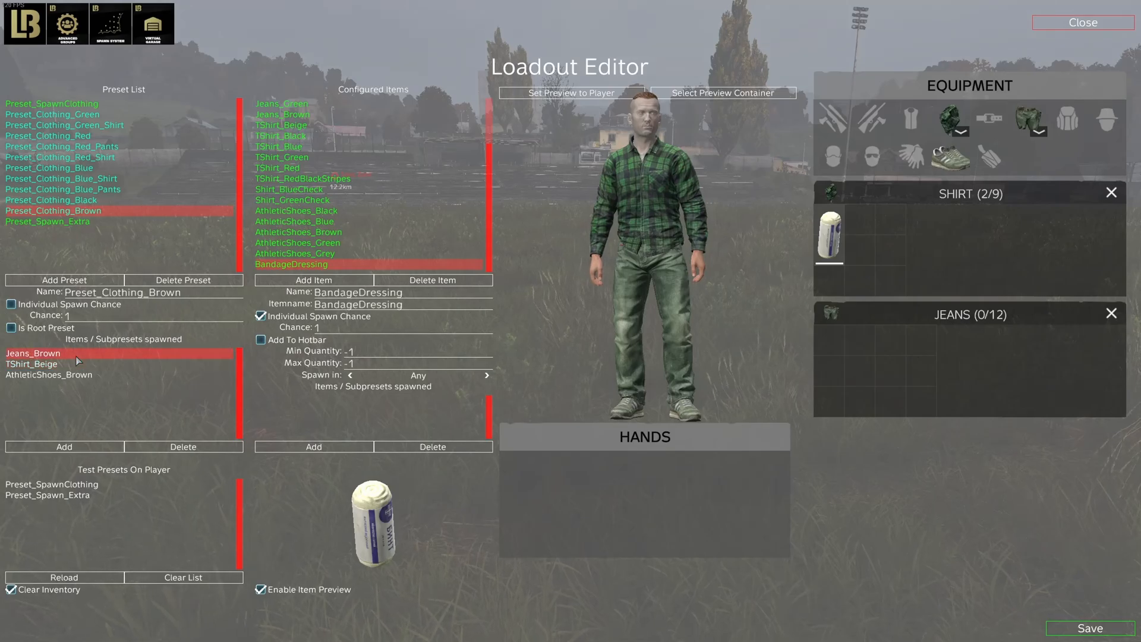
key(shift+Down)
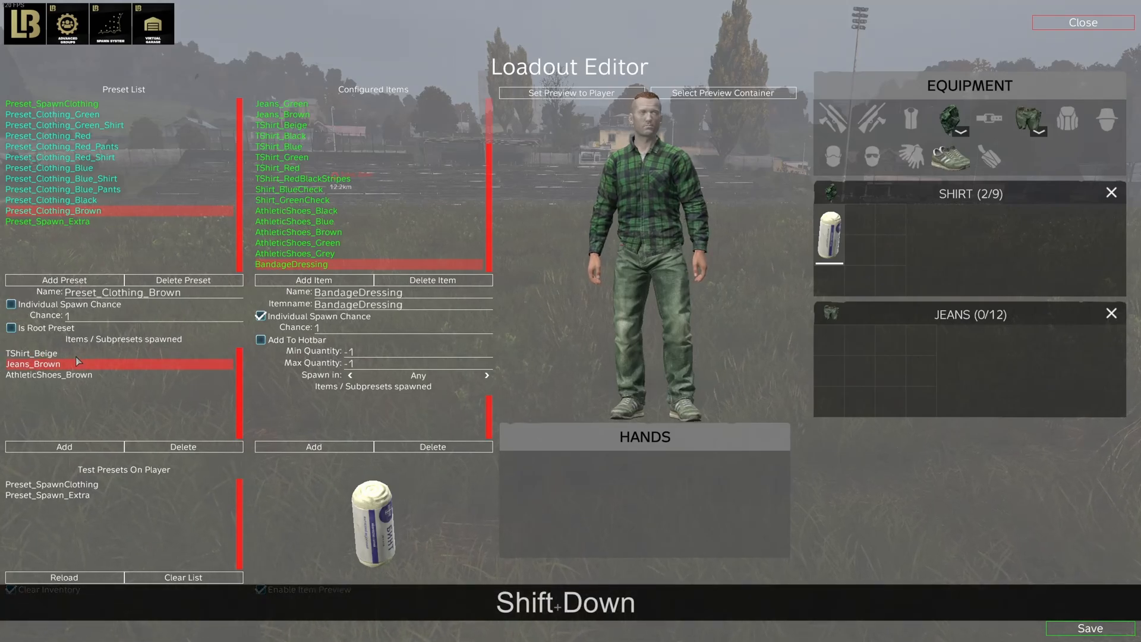
Step: Reload the test presets to check where the bandage spawns, and enable adding BandageDressing to the hotbar
click(105, 576)
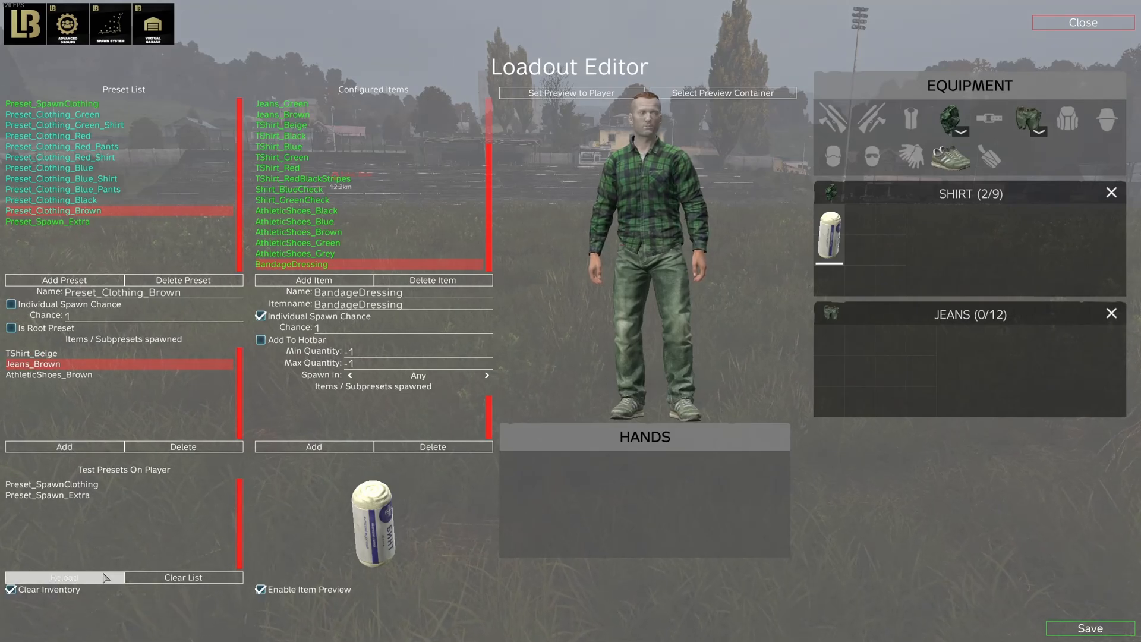
click(105, 577)
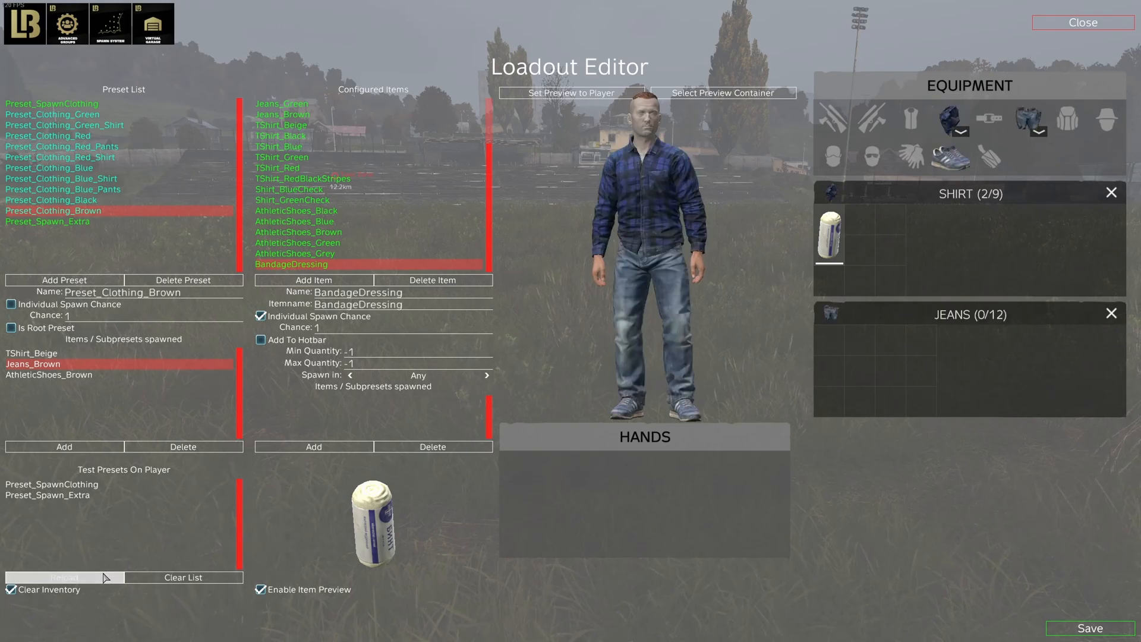
click(105, 576)
click(105, 576)
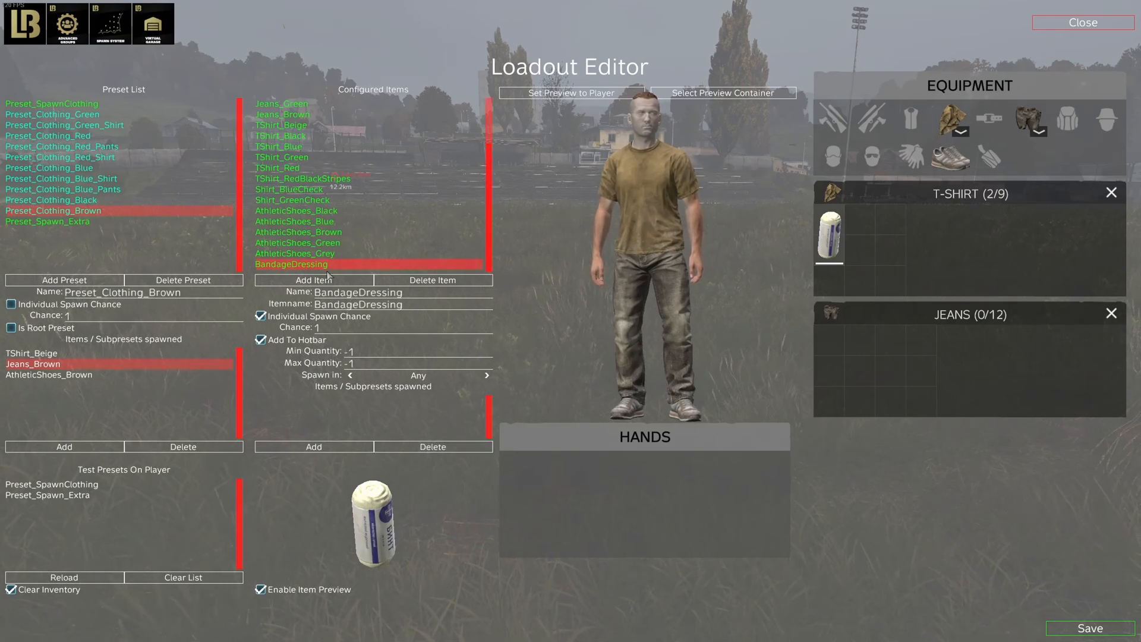
Step: Search the spawnable items for "light" to add another configured item
click(314, 280)
click(627, 176)
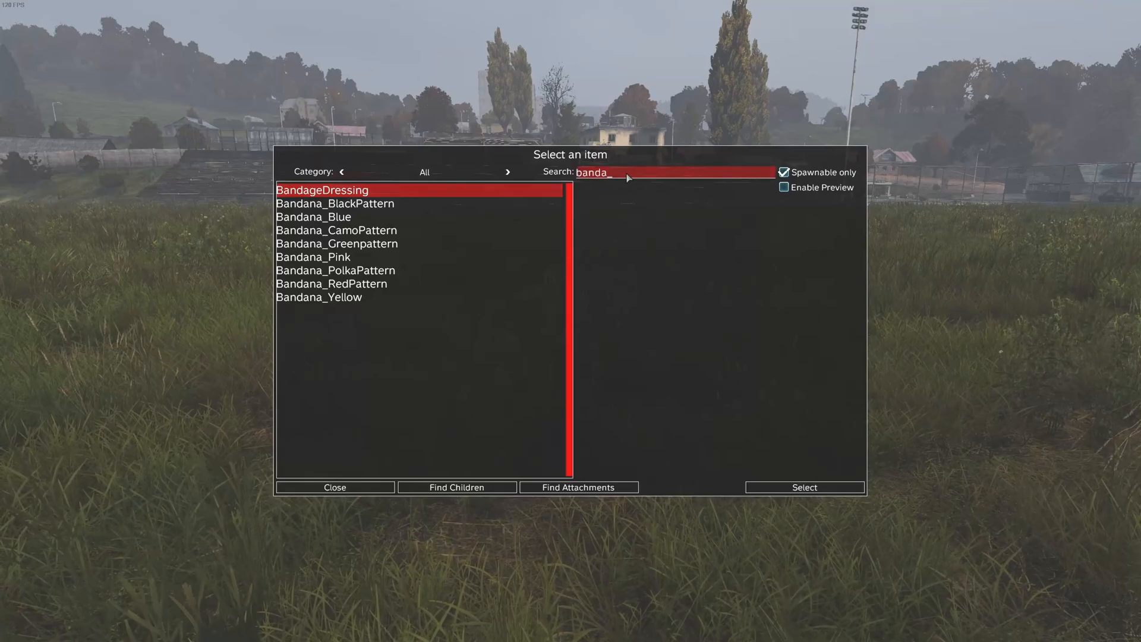
key(BackSpace)
key(BackSpace)
key(BackSpace)
key(BackSpace)
key(BackSpace)
key(BackSpace)
text(light)
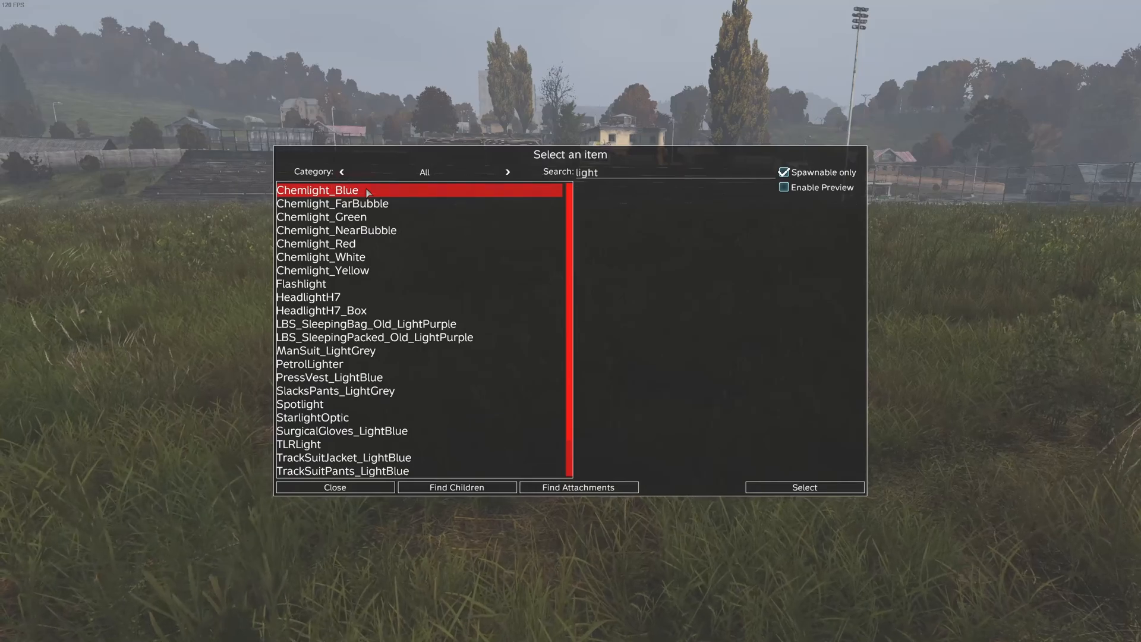
Step: Preview the chemlight variants and add Chemlight_Blue to the configured items
click(783, 187)
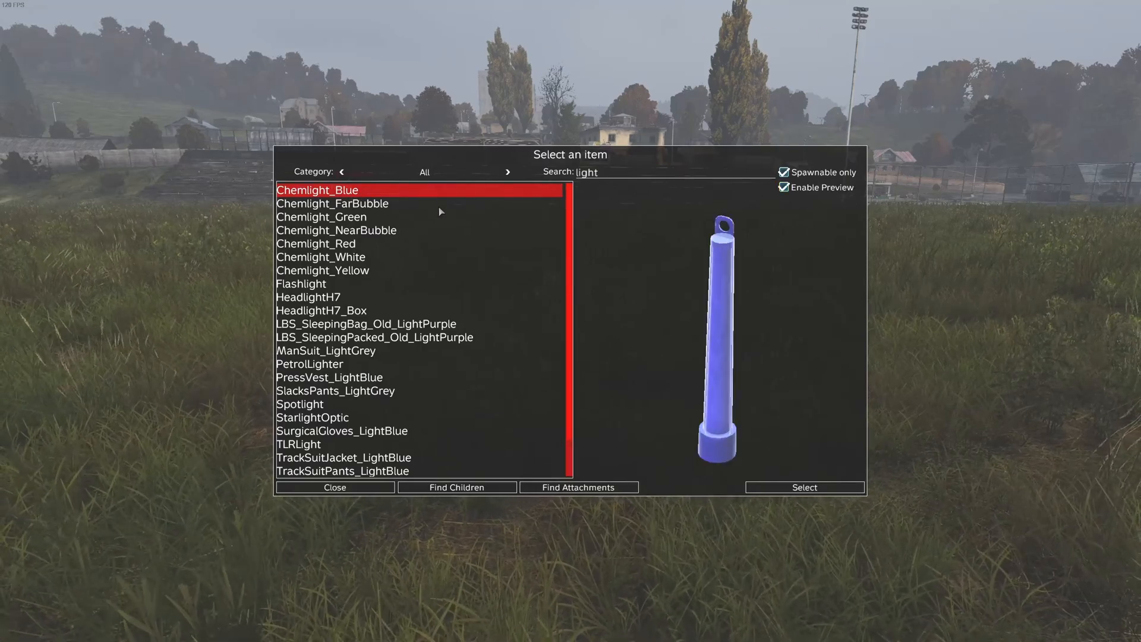
click(416, 230)
click(410, 257)
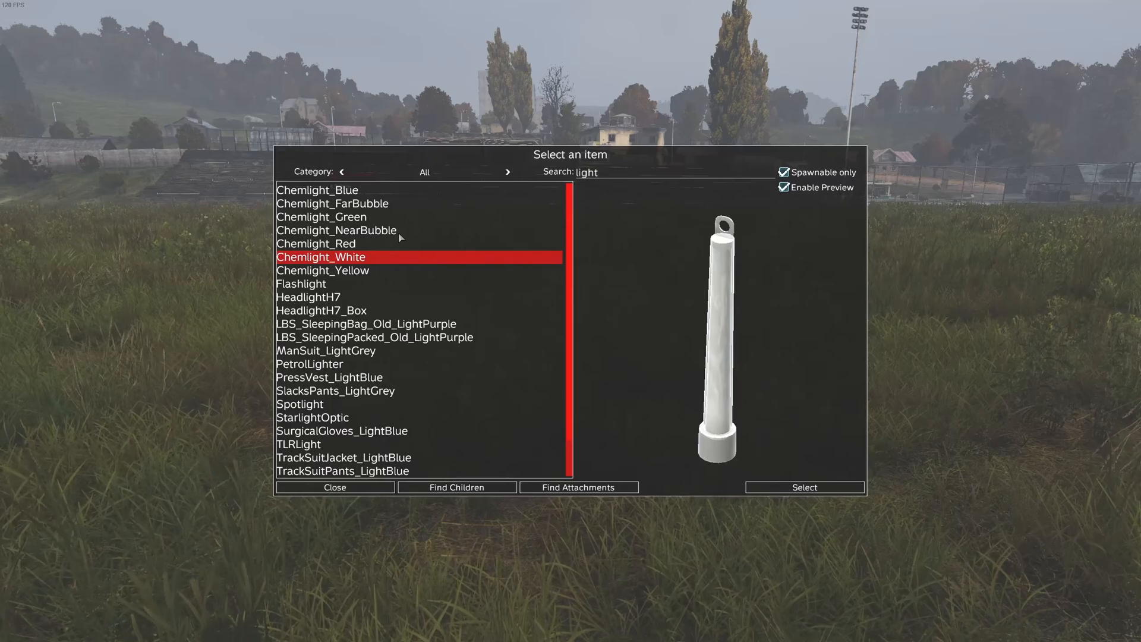
click(376, 205)
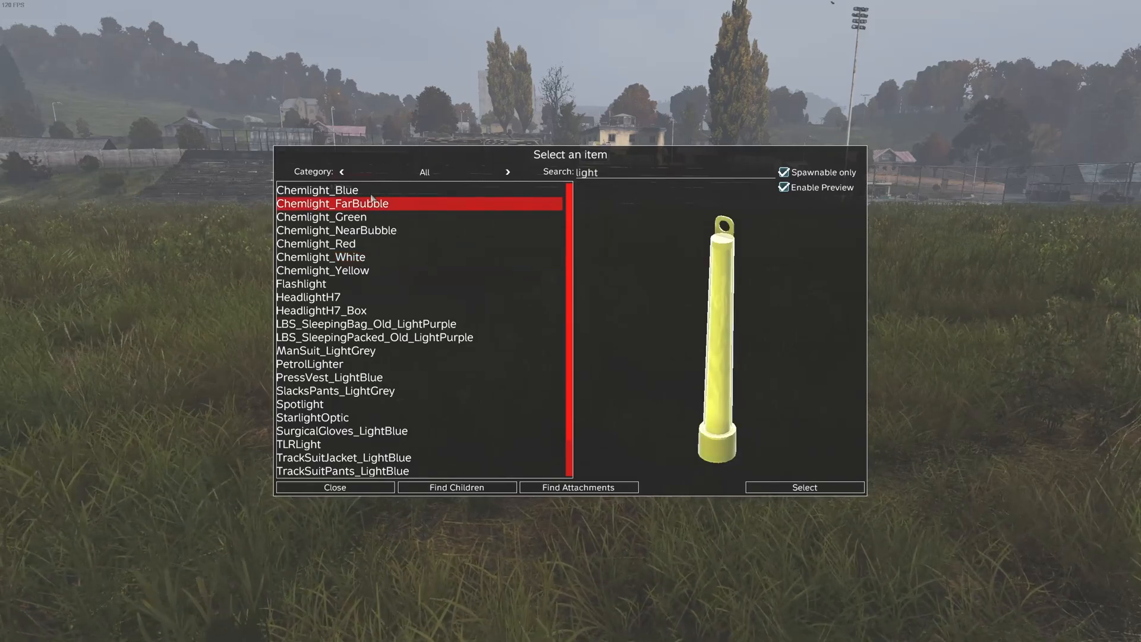
click(336, 193)
double_click(349, 192)
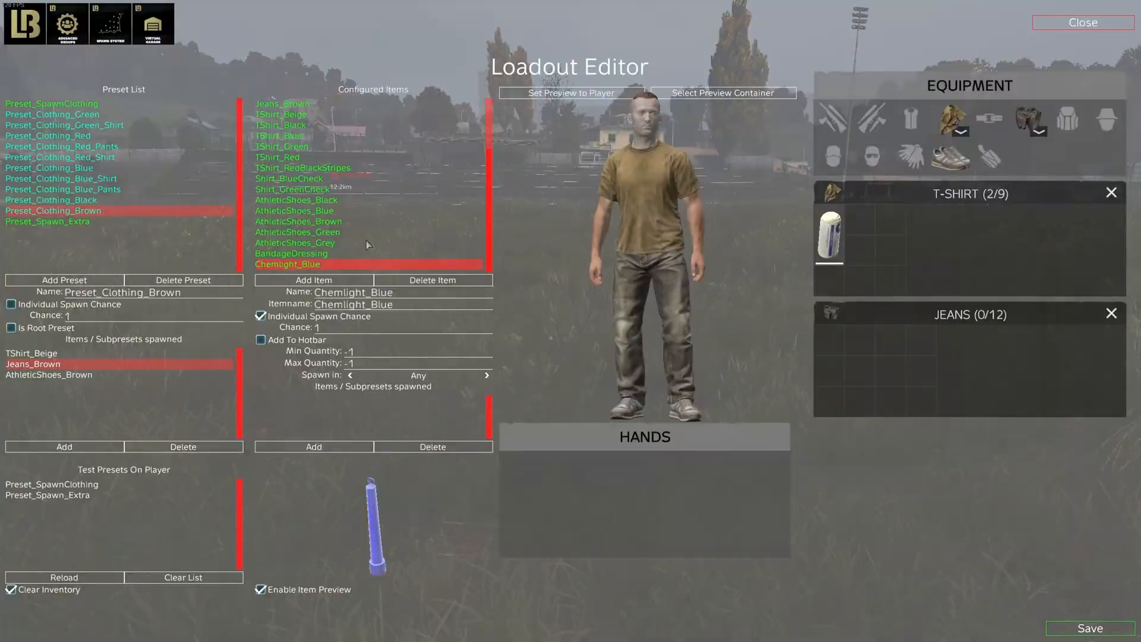
Step: Add Chemlight_Green, Chemlight_Red, Chemlight_White and Chemlight_Yellow to the configured items
click(342, 281)
double_click(370, 219)
click(344, 281)
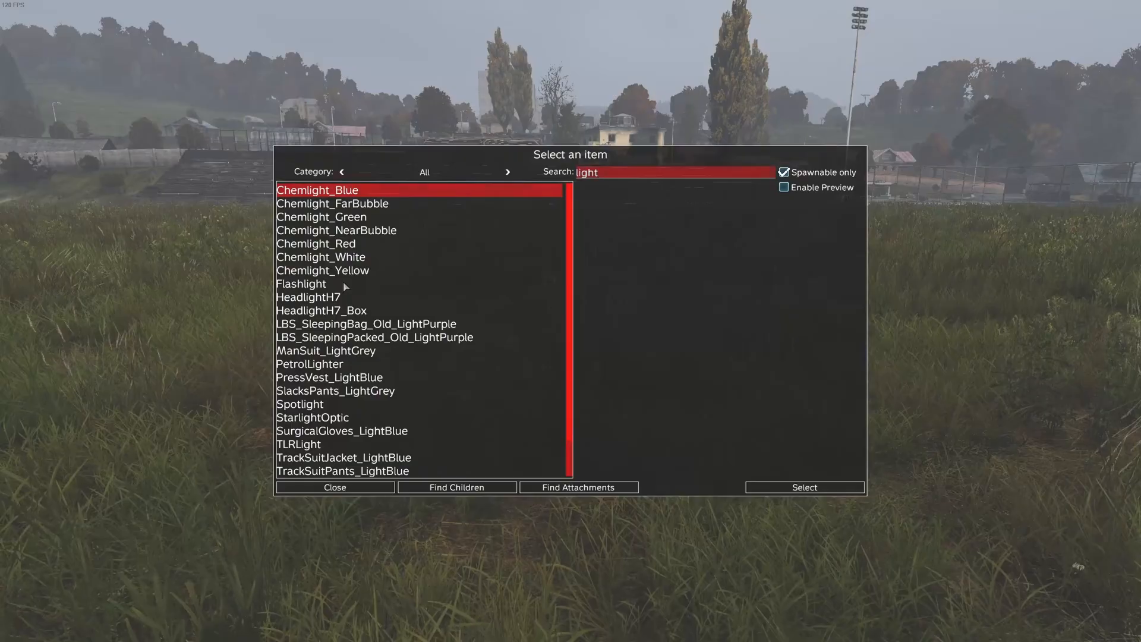
double_click(381, 244)
click(344, 281)
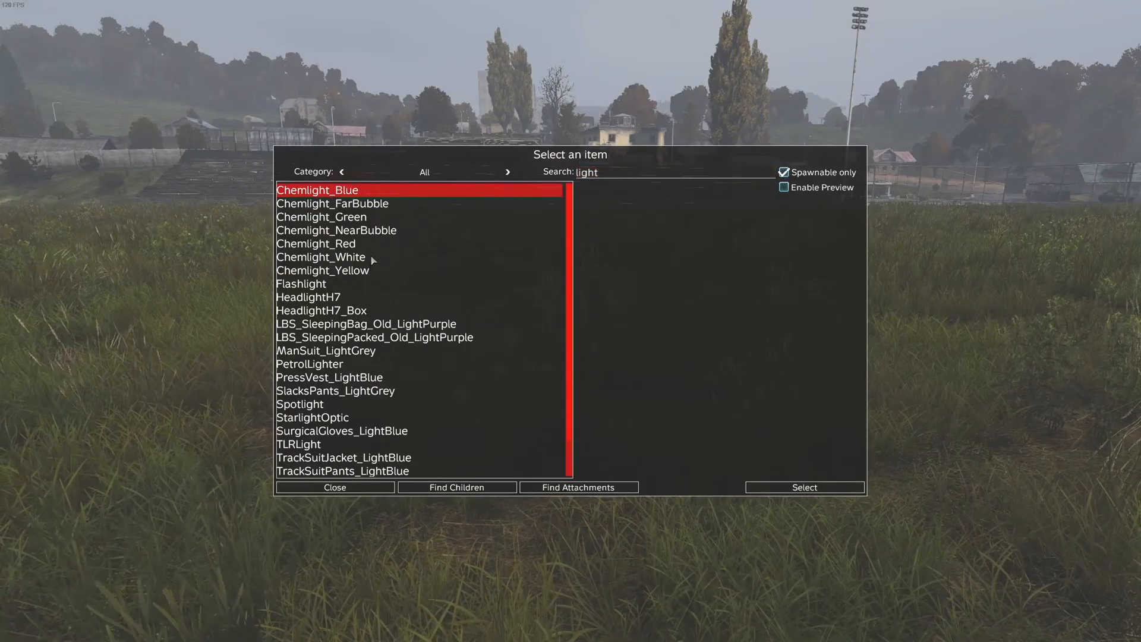
double_click(362, 258)
click(359, 281)
double_click(368, 272)
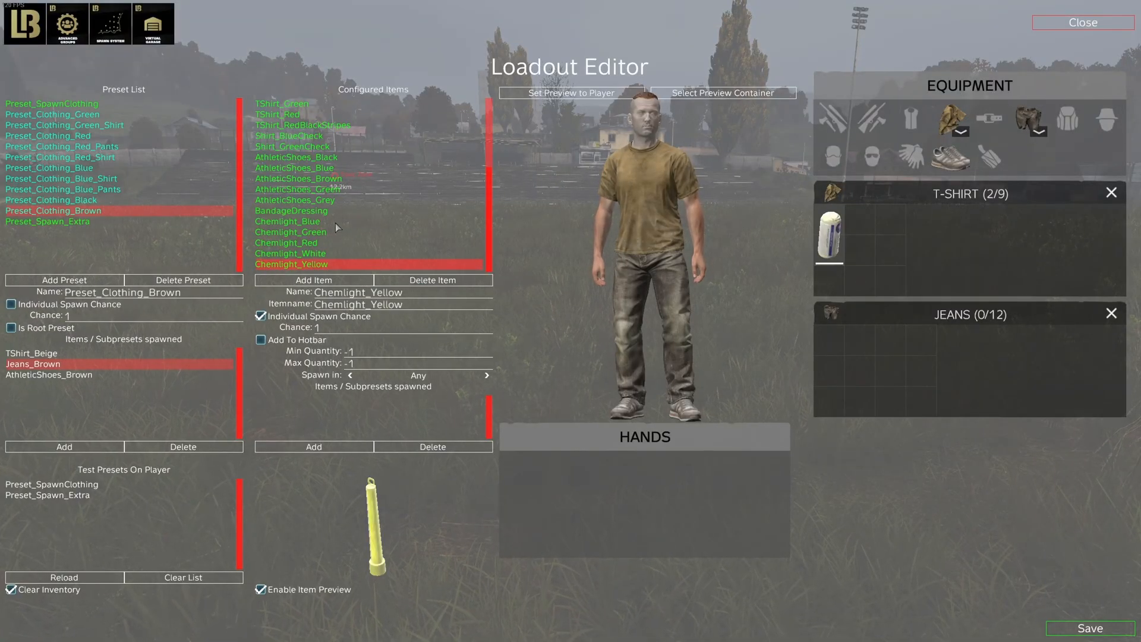
Step: Add a new preset named Preset_Chemlights and enable its individual spawn chance
click(102, 281)
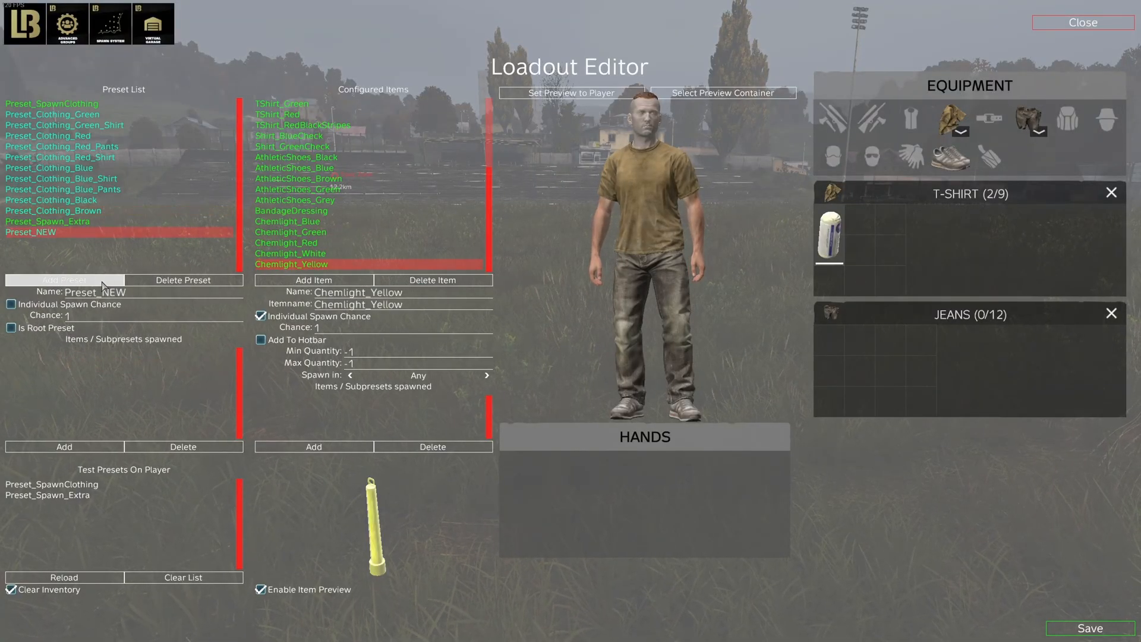
click(138, 296)
key(BackSpace)
key(BackSpace)
key(BackSpace)
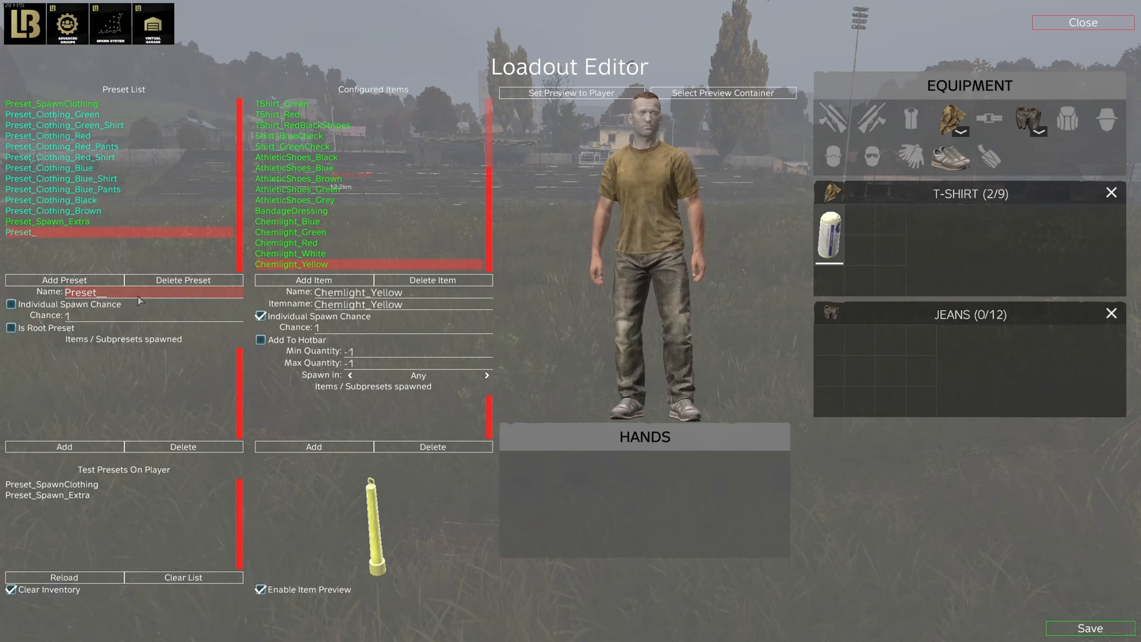
text(Chemlight)
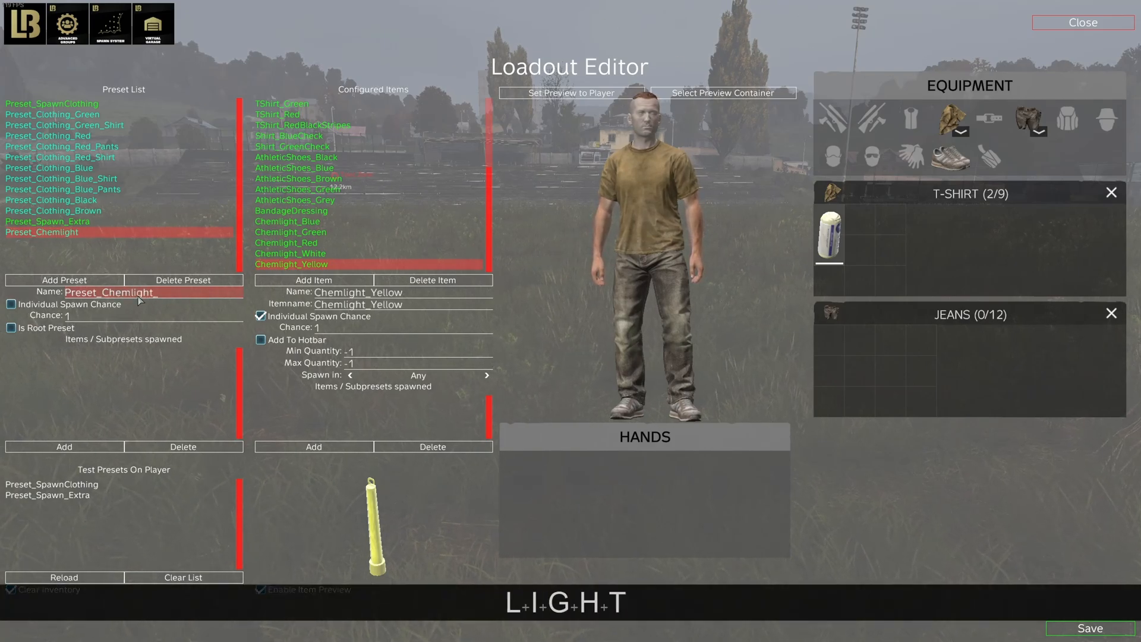
text(s)
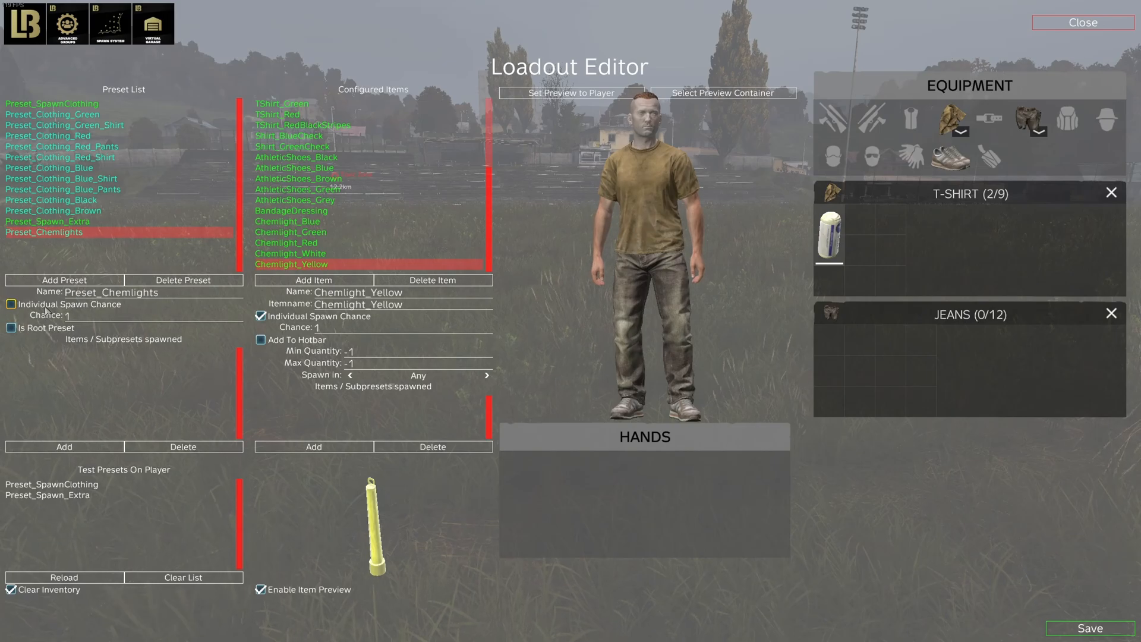
Step: Add Chemlight_Blue, Chemlight_Green, Chemlight_Red, Chemlight_White and Chemlight_Yellow to the spawned items of Preset_Chemlights
click(60, 447)
double_click(404, 396)
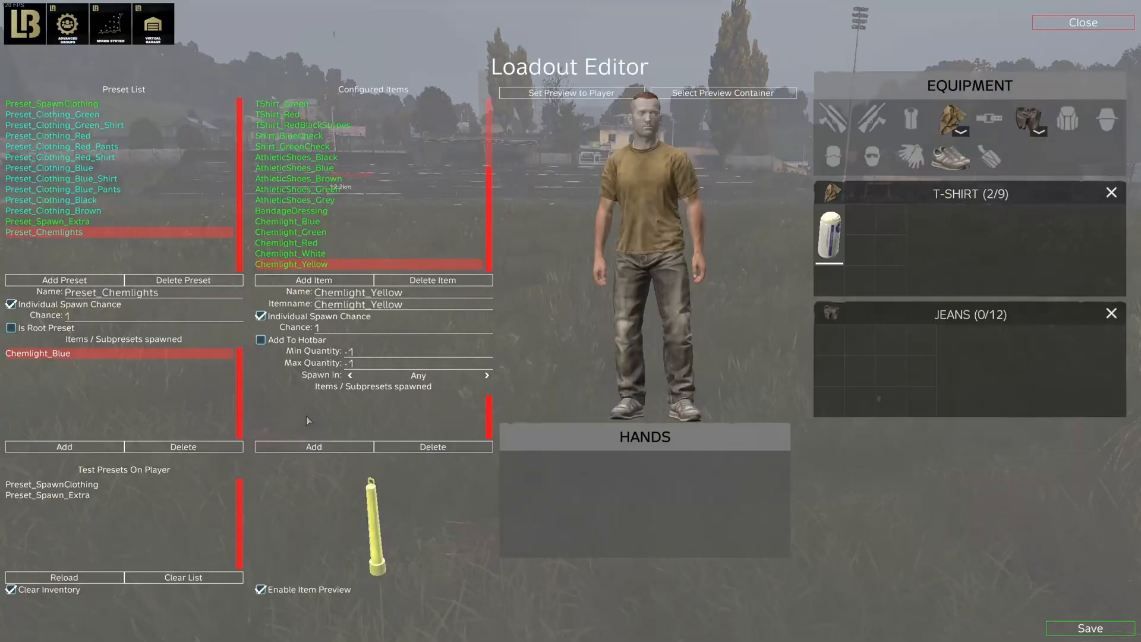
click(98, 446)
double_click(410, 414)
click(98, 446)
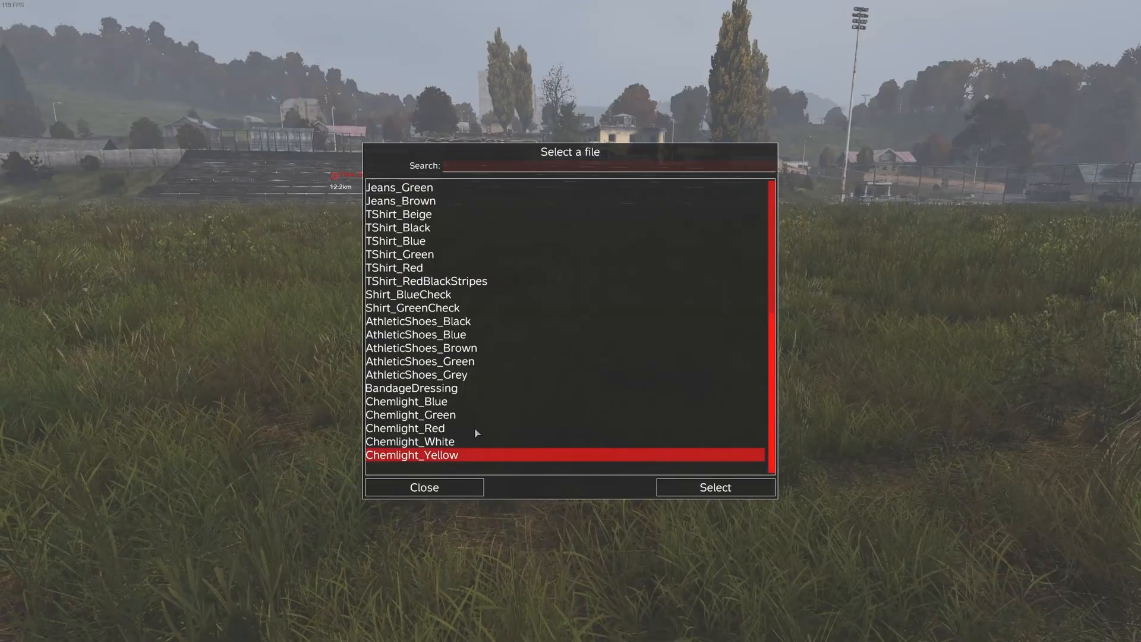
double_click(475, 429)
click(112, 451)
double_click(450, 442)
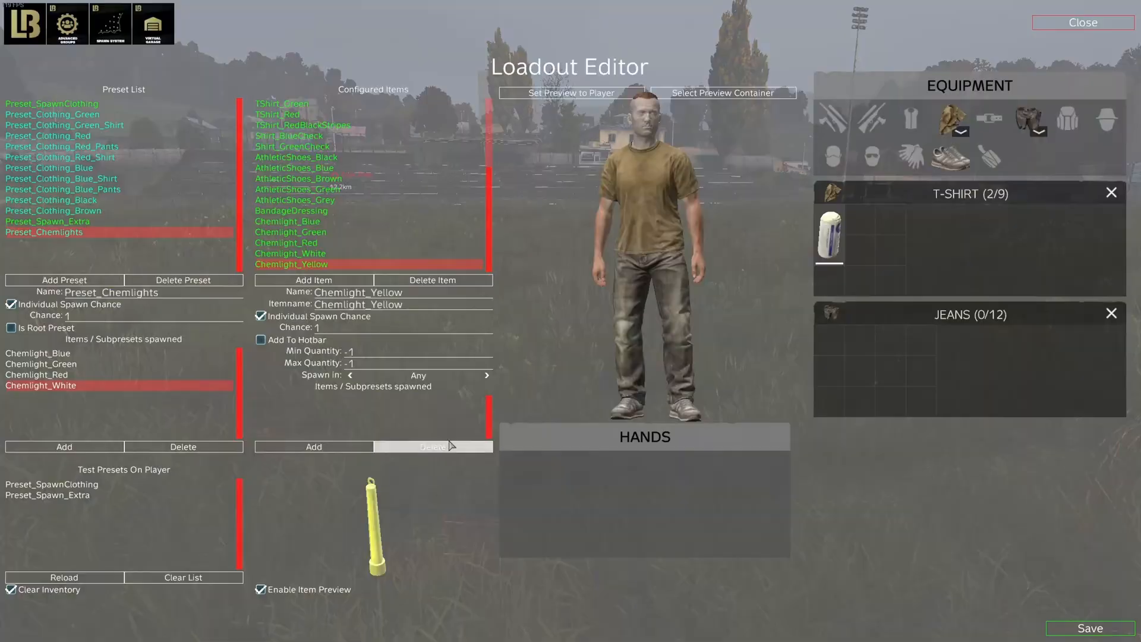
click(89, 446)
double_click(416, 451)
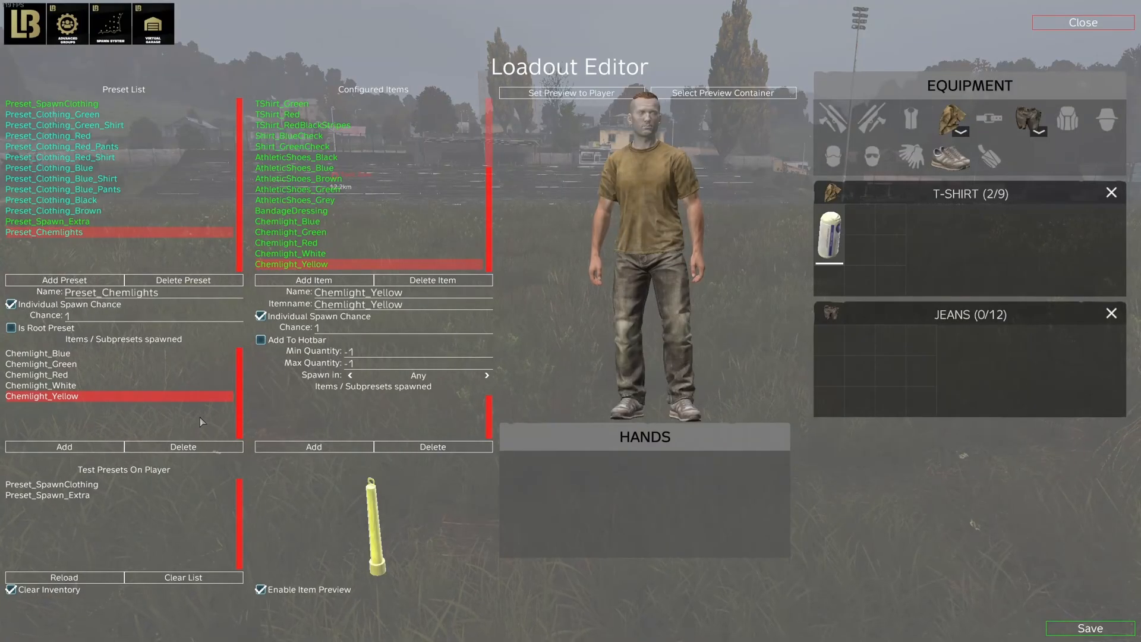
Step: Disable the individual spawn chance on all five configured chemlight items
click(303, 317)
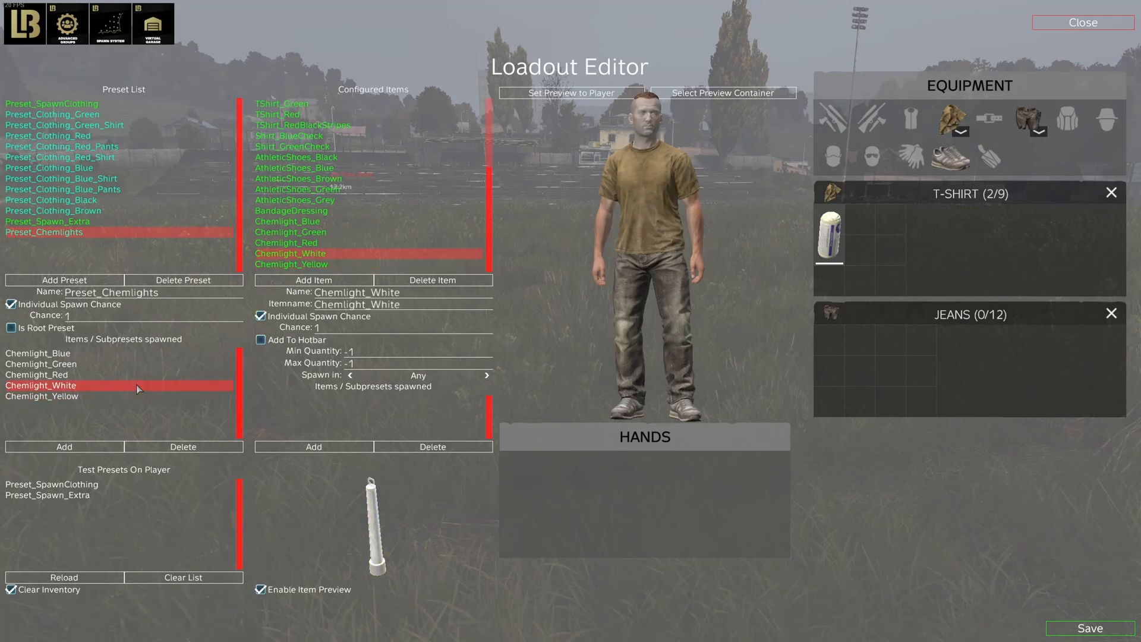
key(Up)
key(Up)
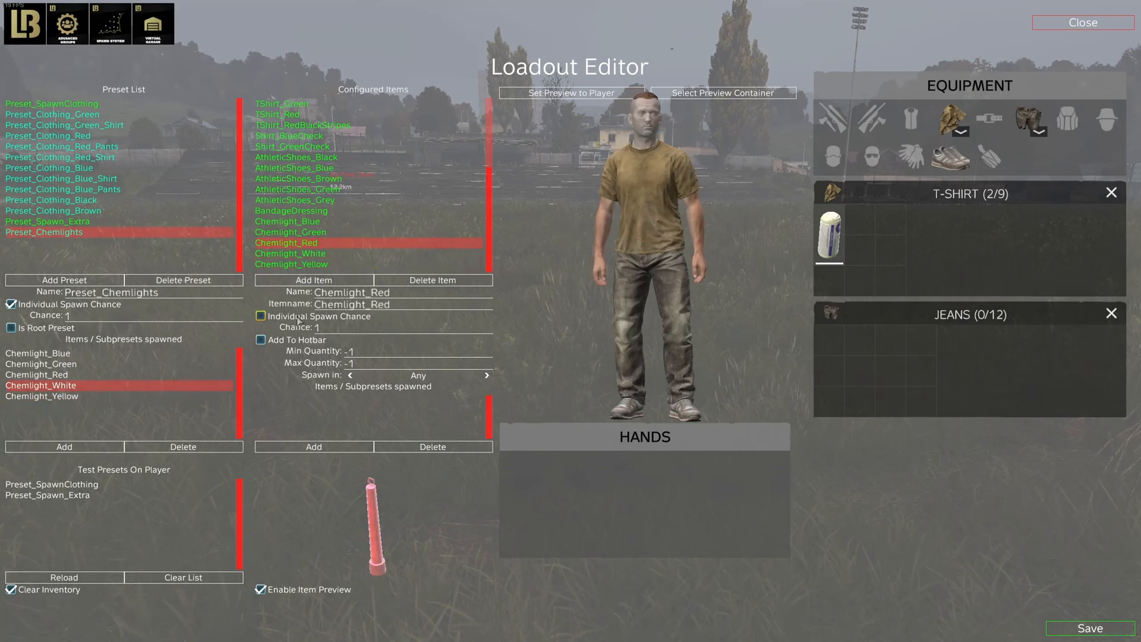
click(296, 318)
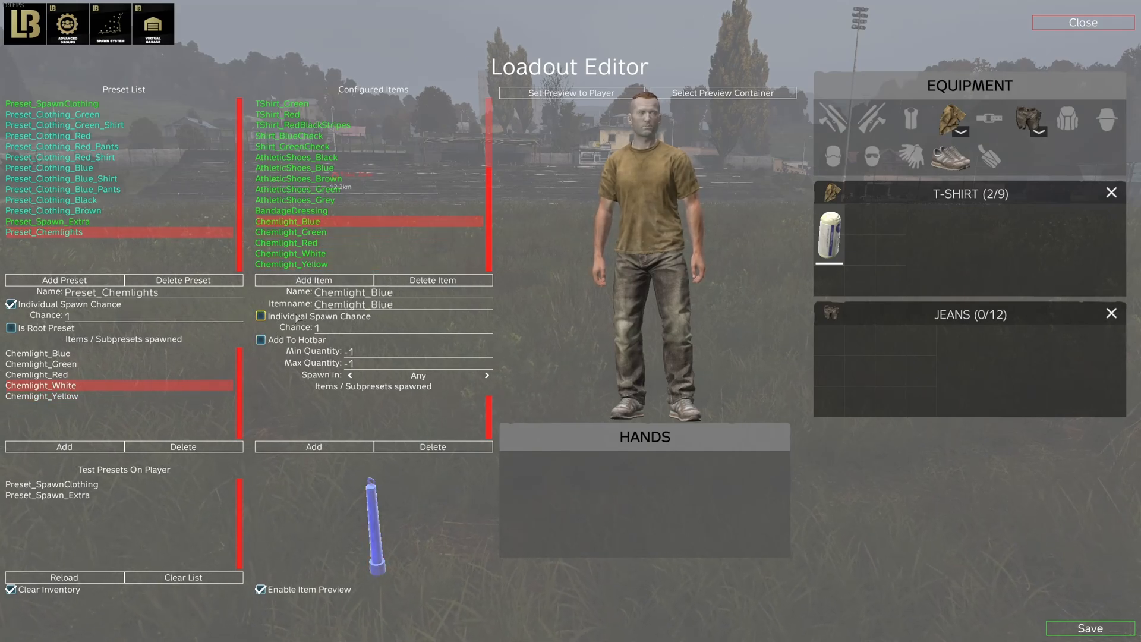
Step: Add Preset_Chemlights as a subpreset of Preset_Spawn_Extra
click(83, 223)
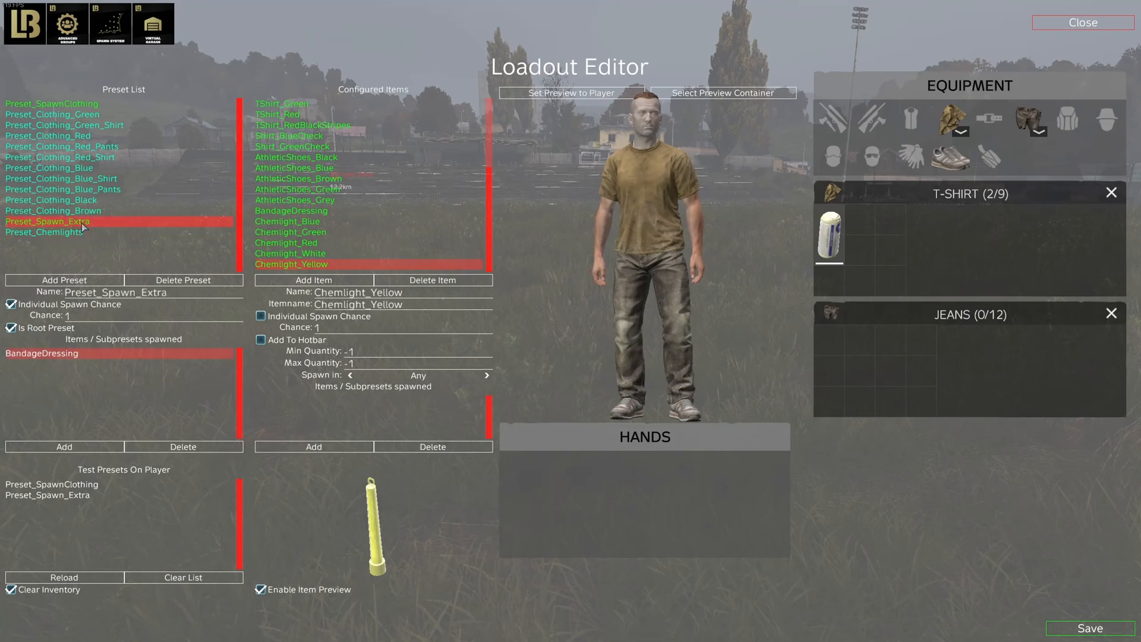
click(82, 448)
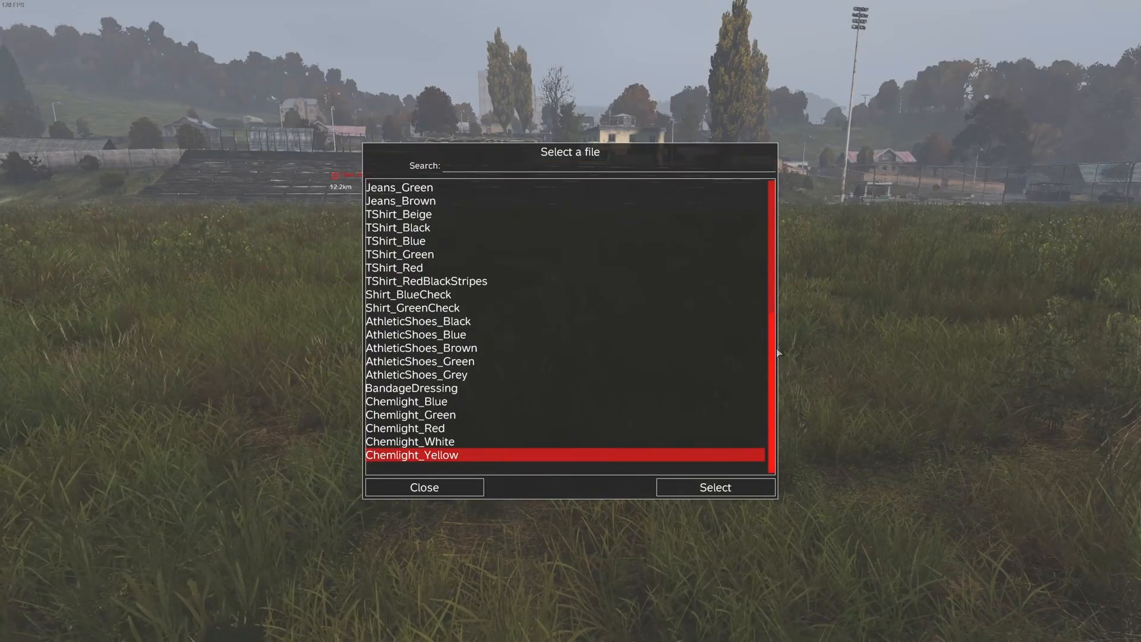
drag(776, 348, 782, 208)
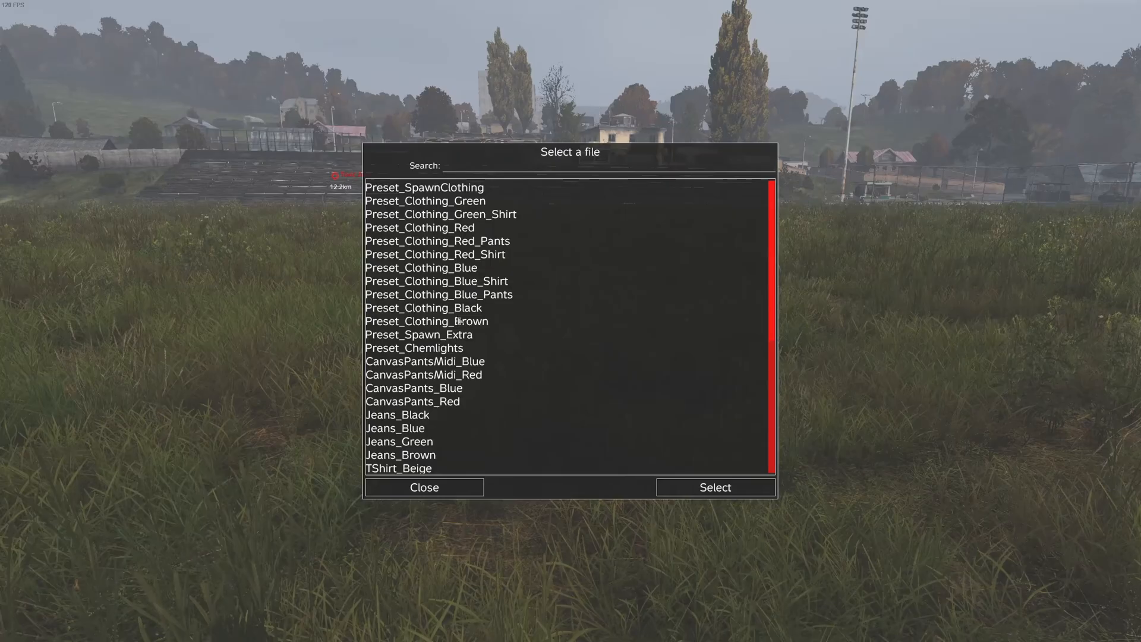
double_click(442, 349)
Step: Reload the test presets on the player repeatedly to check the random chemlight colour
click(86, 578)
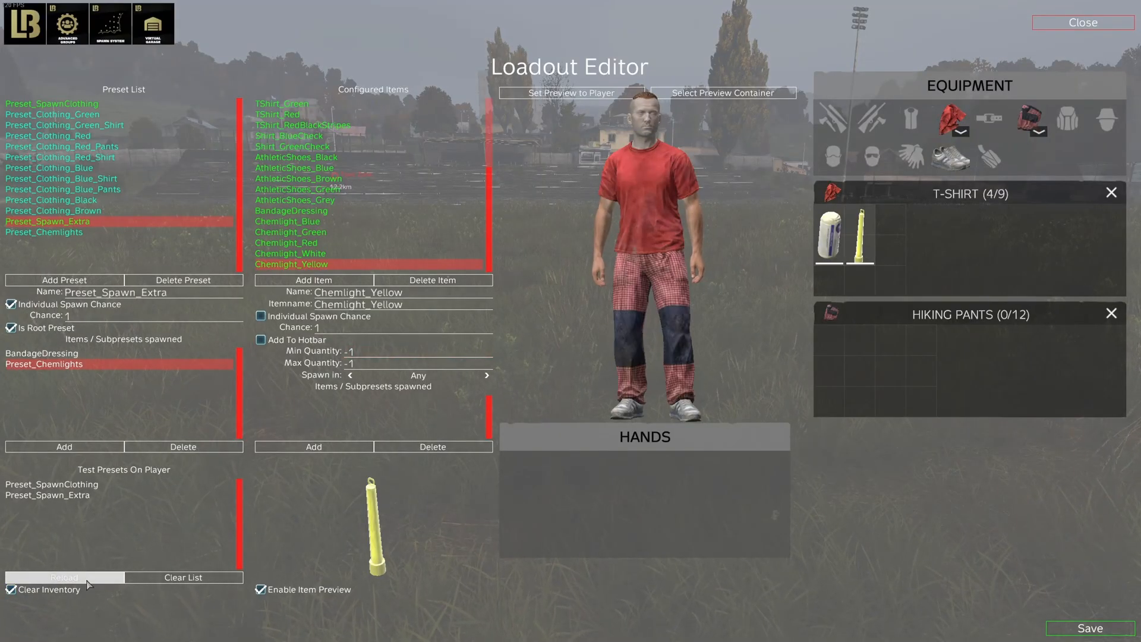
click(86, 578)
click(86, 578)
click(86, 578)
click(86, 578)
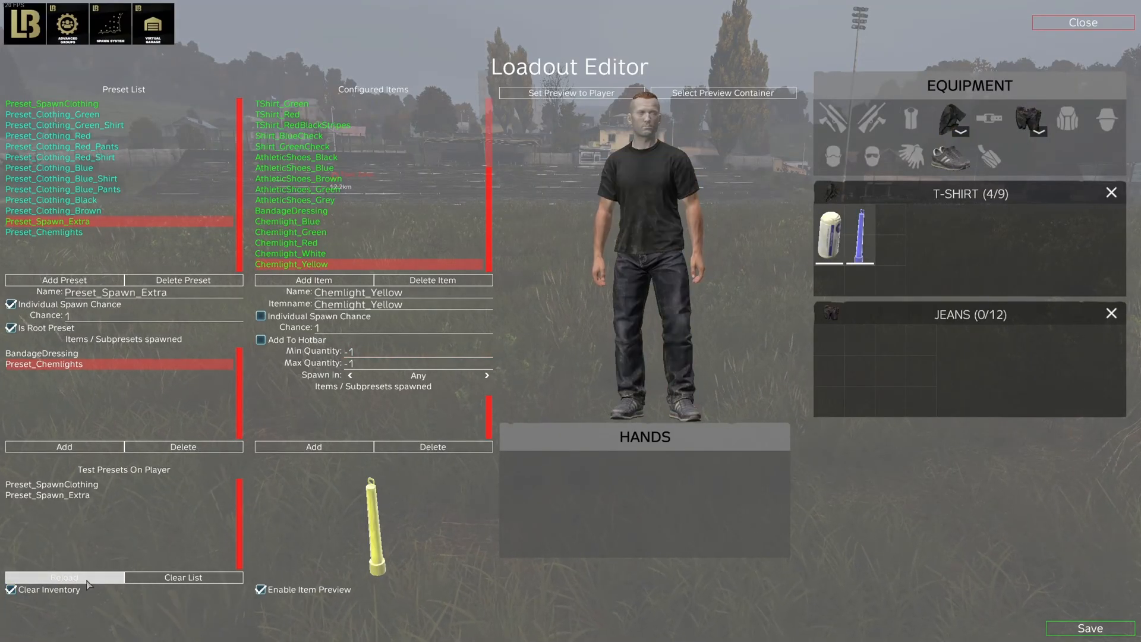
click(86, 578)
click(86, 578)
click(86, 579)
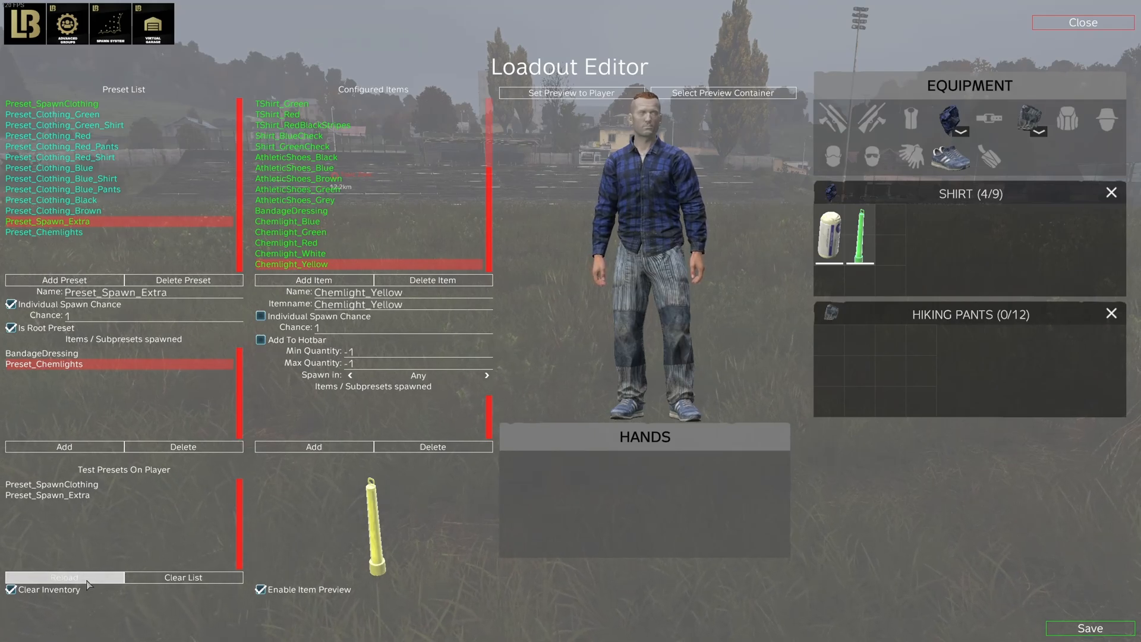
Step: Start adding another configured item and clear the item search filter
click(323, 287)
click(652, 177)
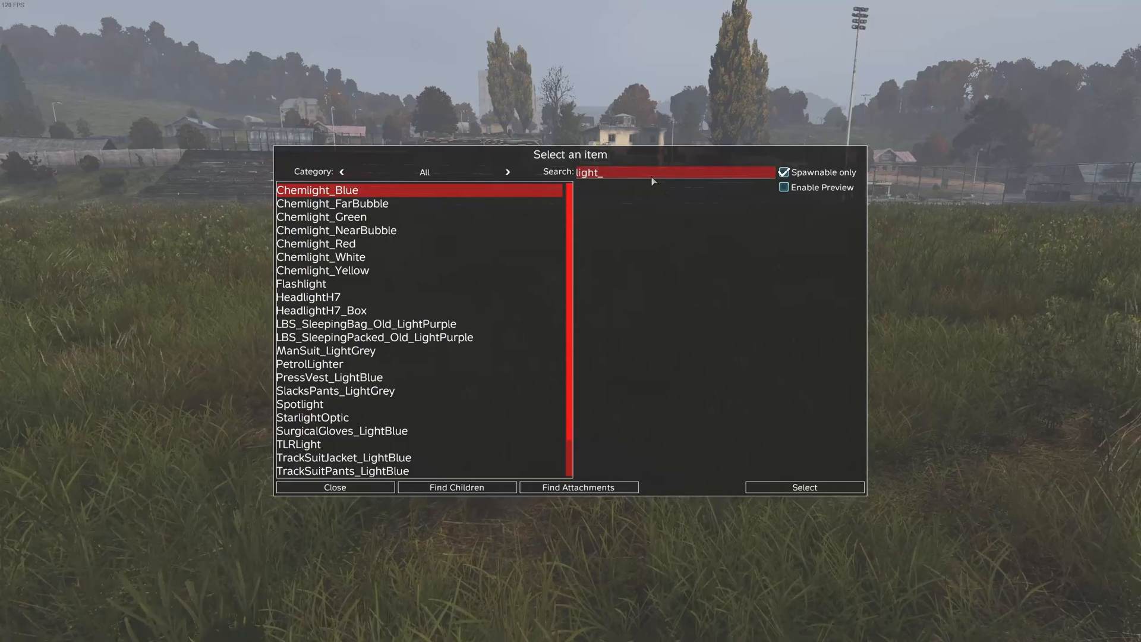
key(BackSpace)
key(BackSpace)
key(BackSpace)
key(BackSpace)
key(BackSpace)
key(BackSpace)
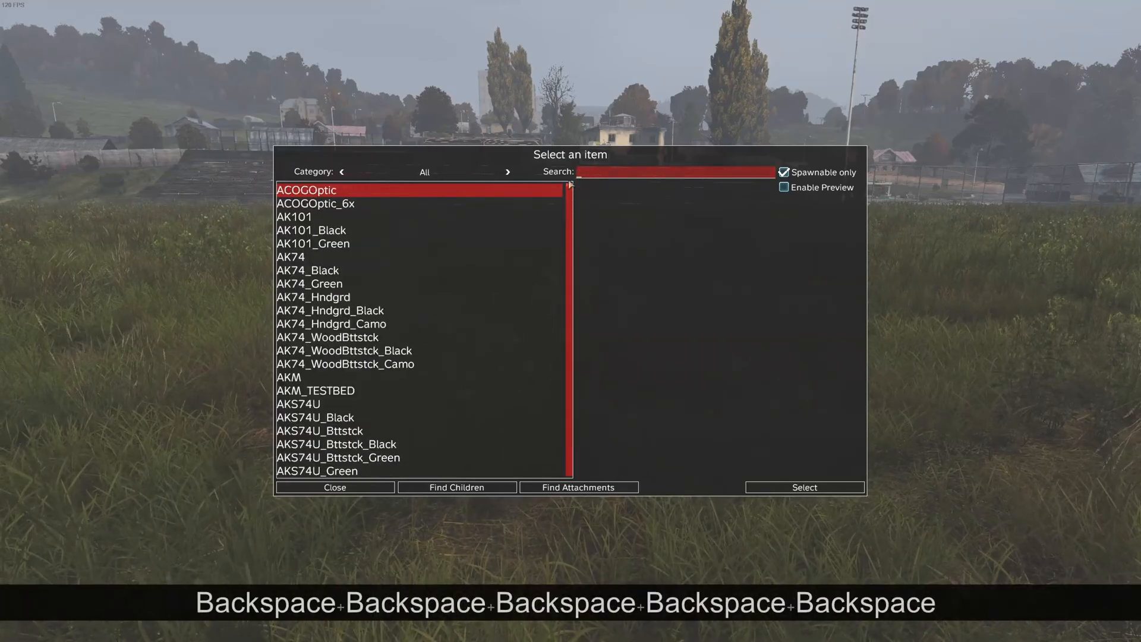
Step: Filter the item list to the Food category and enable the item preview
click(508, 172)
click(507, 172)
click(507, 172)
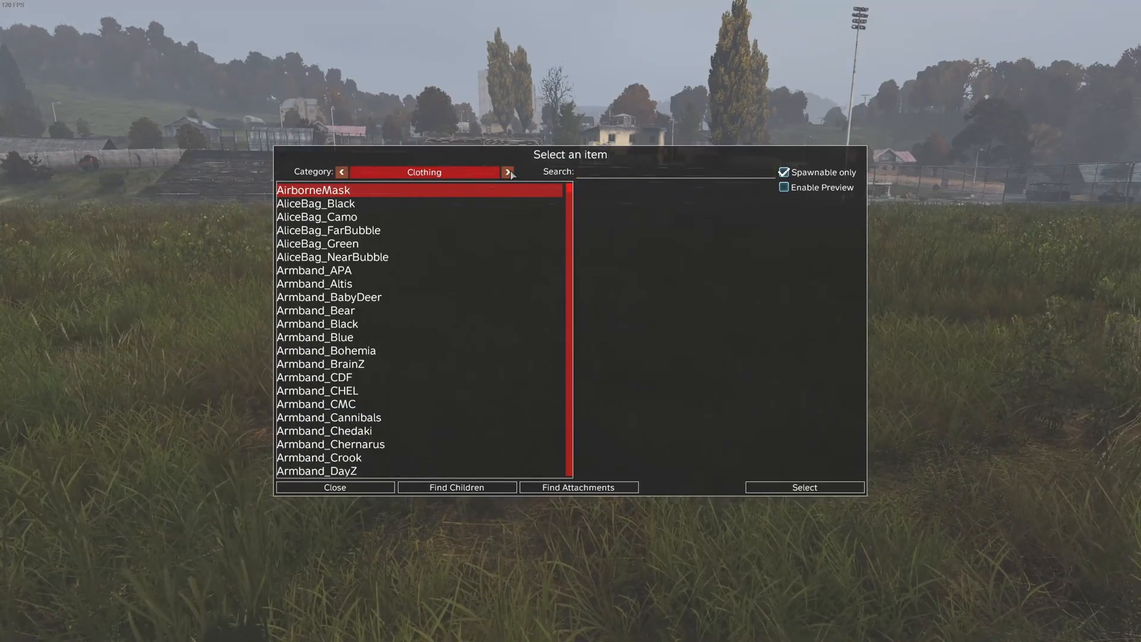
click(507, 172)
click(507, 172)
click(507, 172)
click(507, 172)
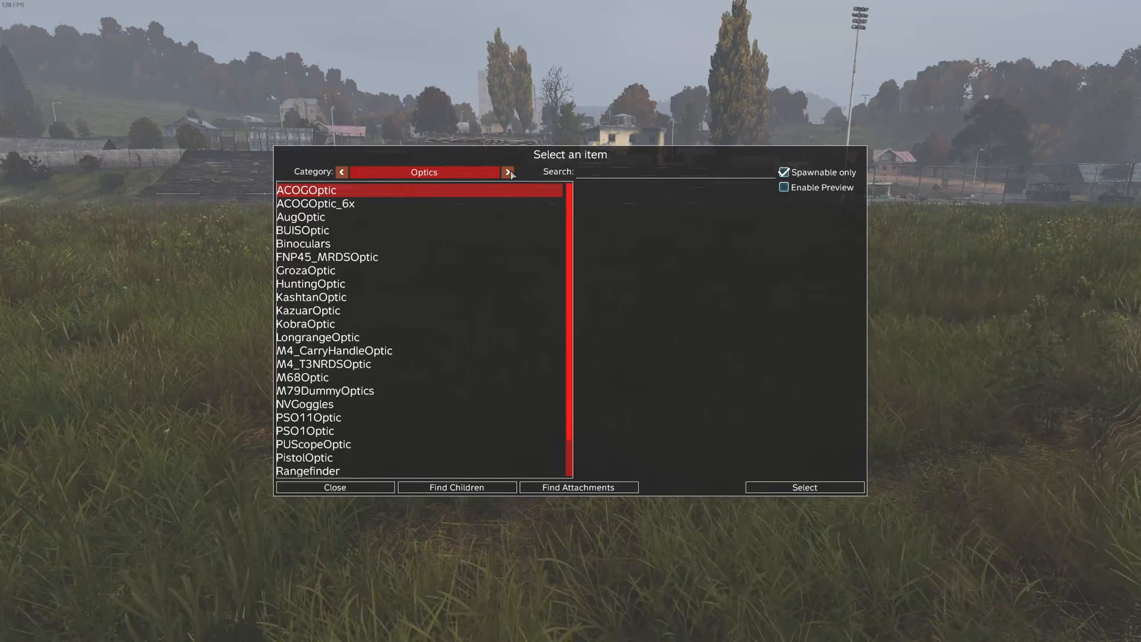
click(508, 172)
click(508, 172)
click(508, 172)
click(507, 172)
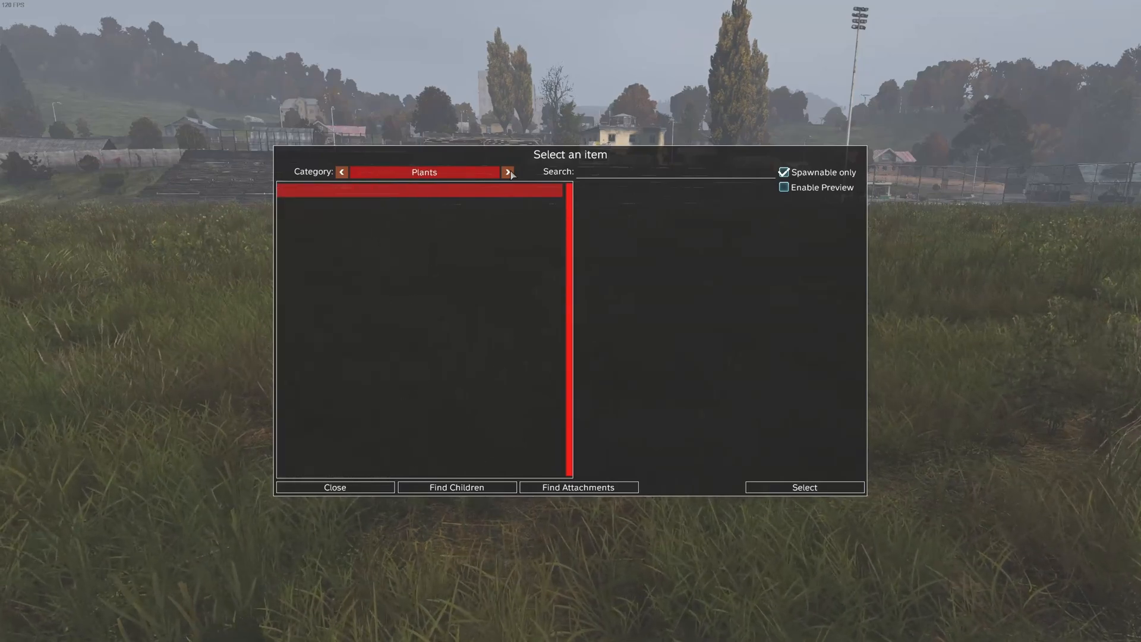
click(792, 187)
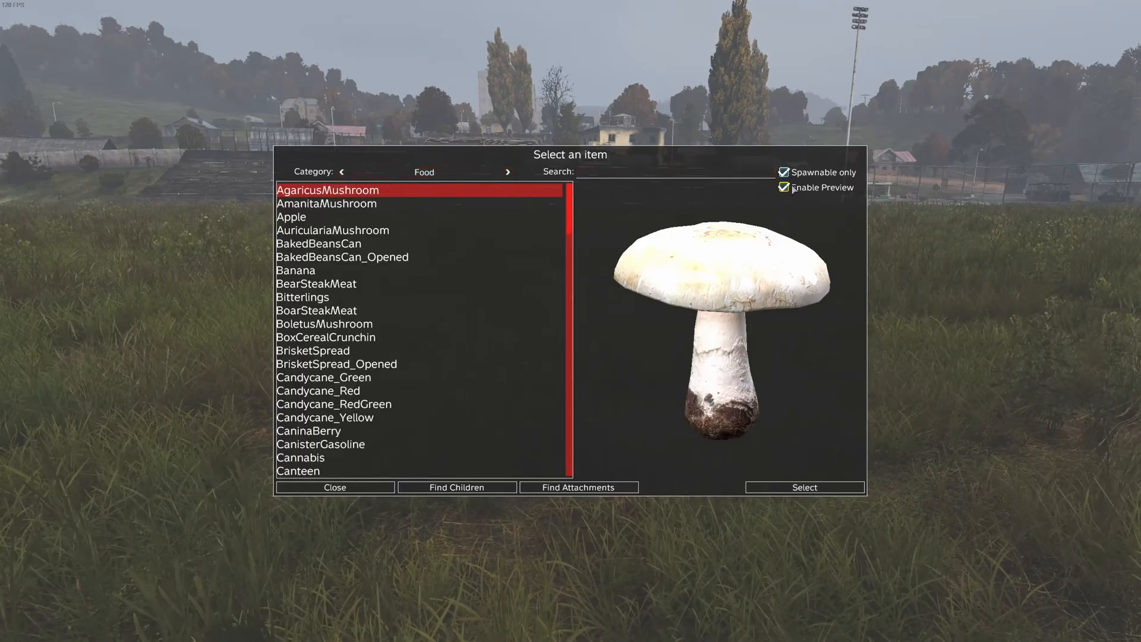
Step: Browse the previews of the Food category items from the mushrooms through to the soda cans
key(Down)
key(Down)
key(Down)
key(Down)
key(Down)
key(Down)
key(Down)
key(Down)
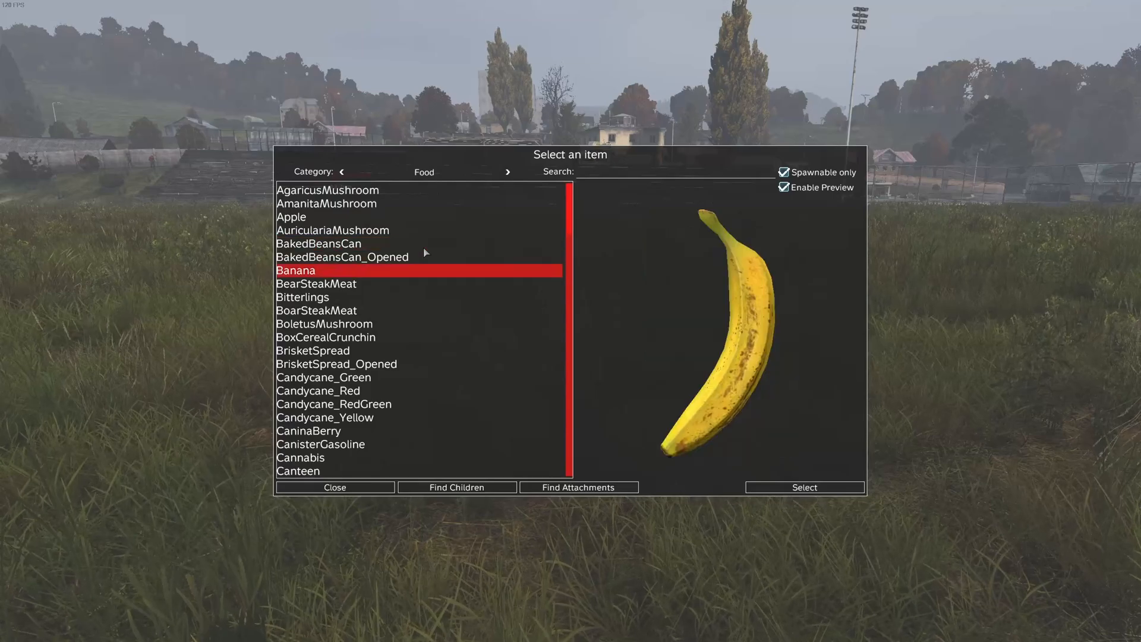
key(Down)
key(Down)
key(Down)
key(Down)
key(Down)
key(Down)
key(Down)
key(Down)
key(Down)
key(Down)
key(Down)
key(Down)
key(Down)
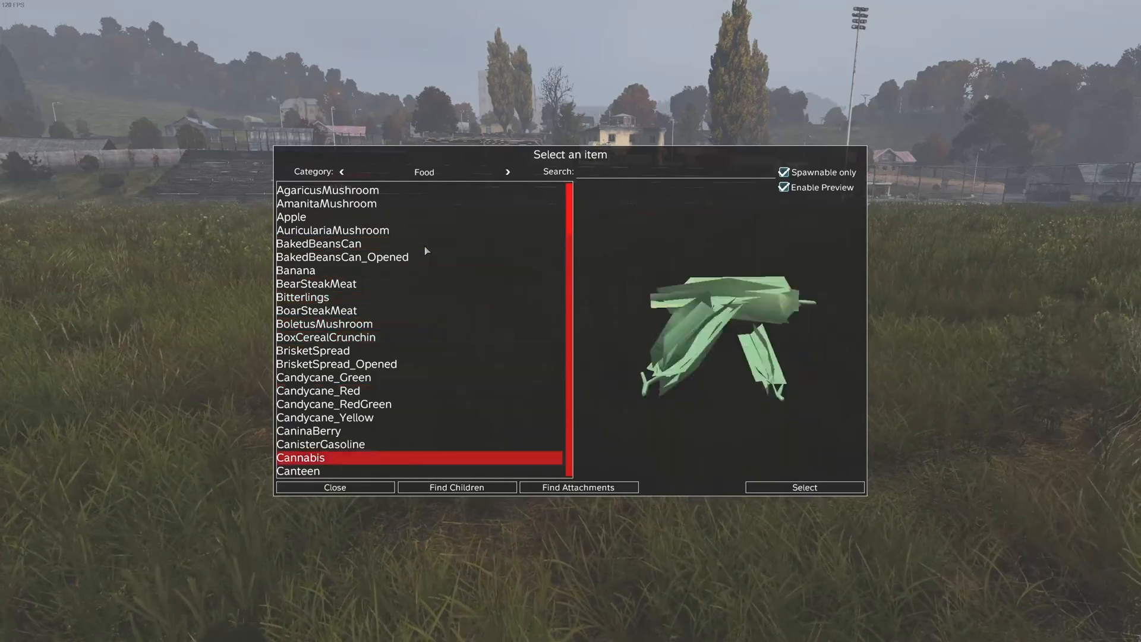
key(Down)
key(Down)
key(Down)
key(Down)
key(Down)
key(Down)
key(Down)
key(Down)
key(Down)
key(Down)
key(Down)
key(Down)
key(Down)
key(Down)
key(Down)
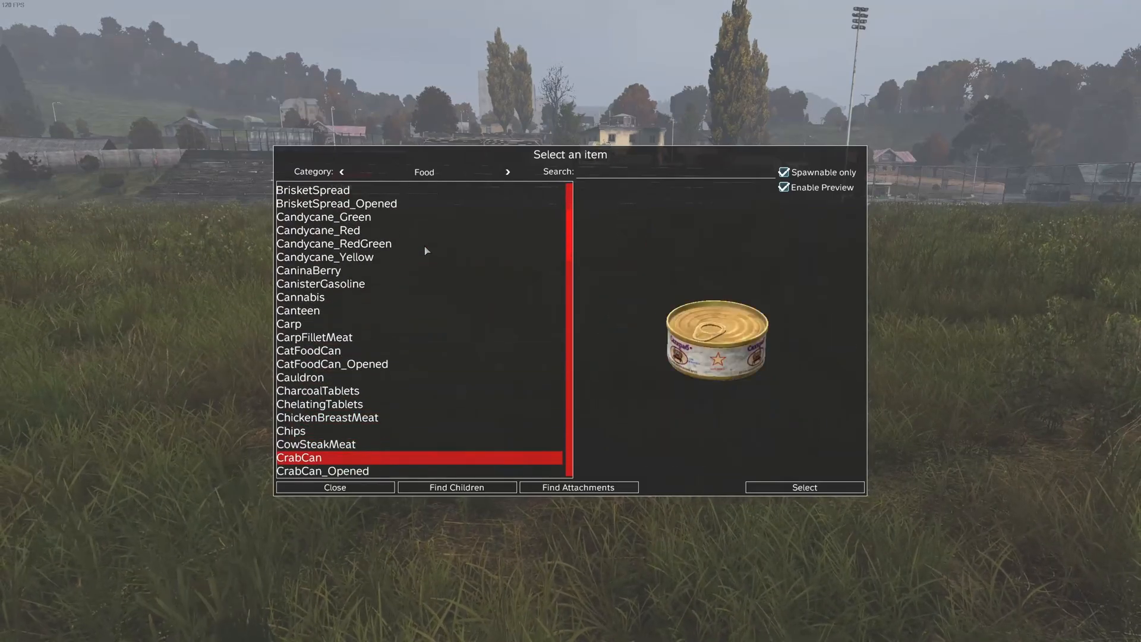
key(Down)
key(Down)
key(Down)
key(Down)
key(Down)
key(Down)
key(Down)
key(Down)
key(Down)
key(Down)
key(Down)
key(Down)
key(Down)
key(Down)
key(Down)
key(Down)
key(Down)
key(Down)
key(Down)
key(Down)
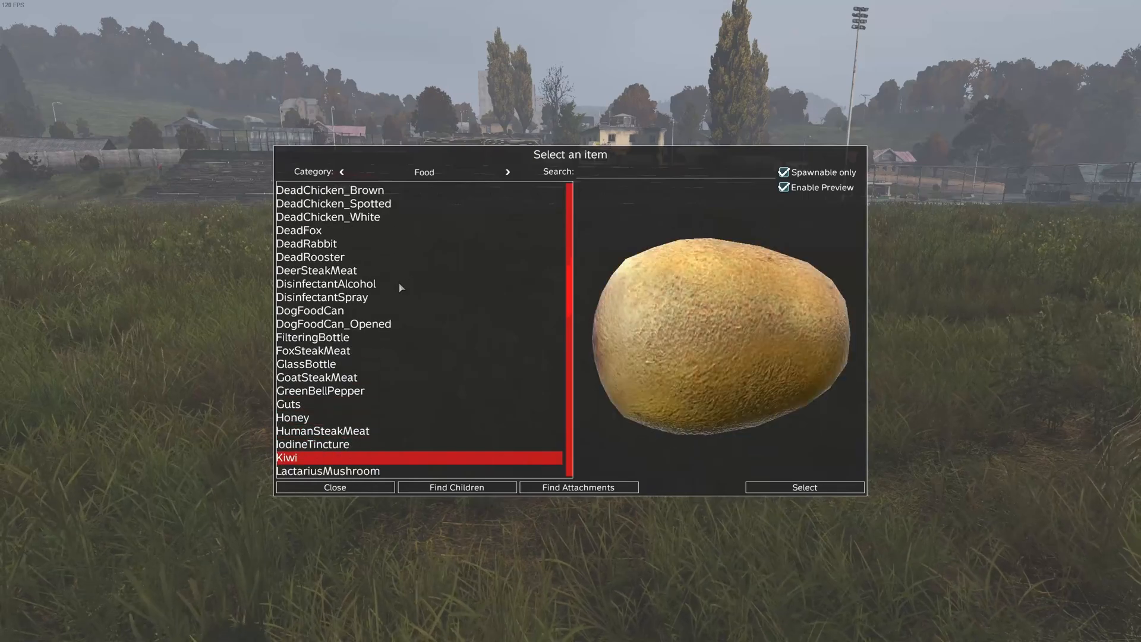
key(Down)
key(Down)
key(Up)
key(Up)
key(Up)
key(Up)
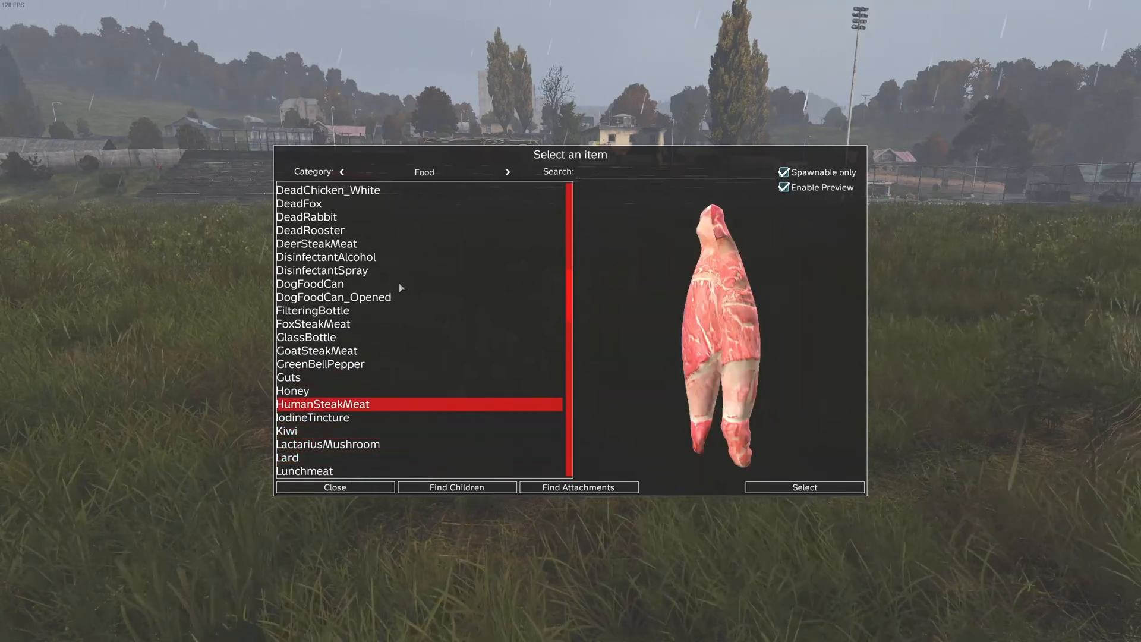
key(Down)
key(Down)
key(Down)
key(Down)
key(Down)
key(Down)
key(Down)
key(Down)
key(Down)
key(Down)
key(Down)
key(Down)
key(Down)
key(Down)
key(Down)
key(Down)
key(Down)
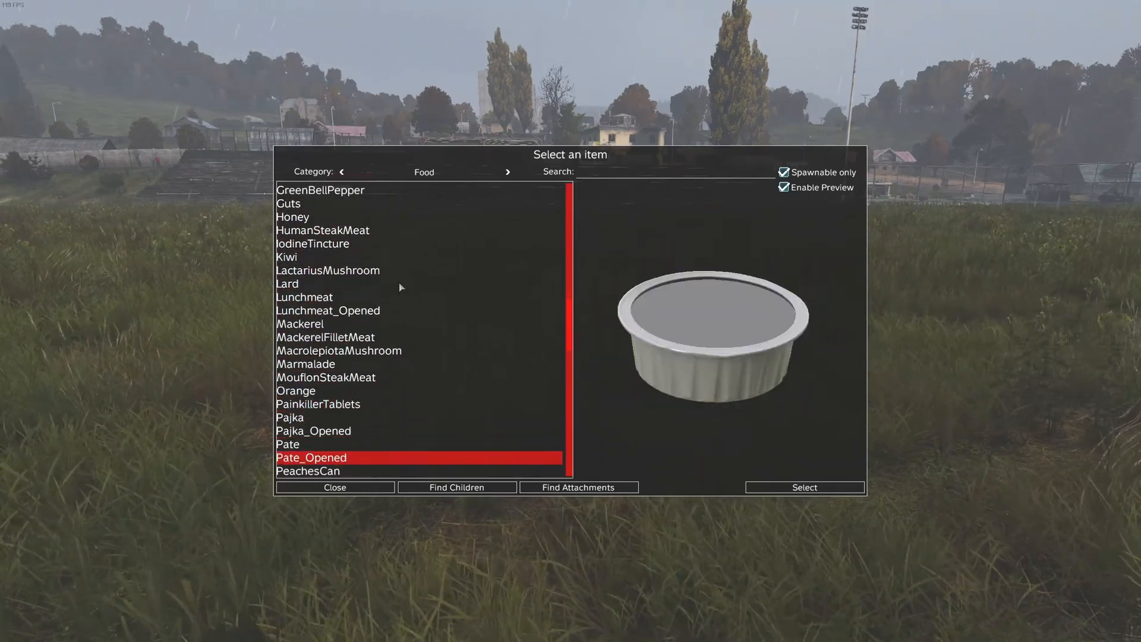
key(Up)
key(Up)
key(Up)
key(Up)
key(Up)
key(Down)
key(Down)
key(Down)
key(Down)
key(Down)
key(Down)
key(Down)
key(Down)
key(Down)
key(Down)
key(Down)
key(Down)
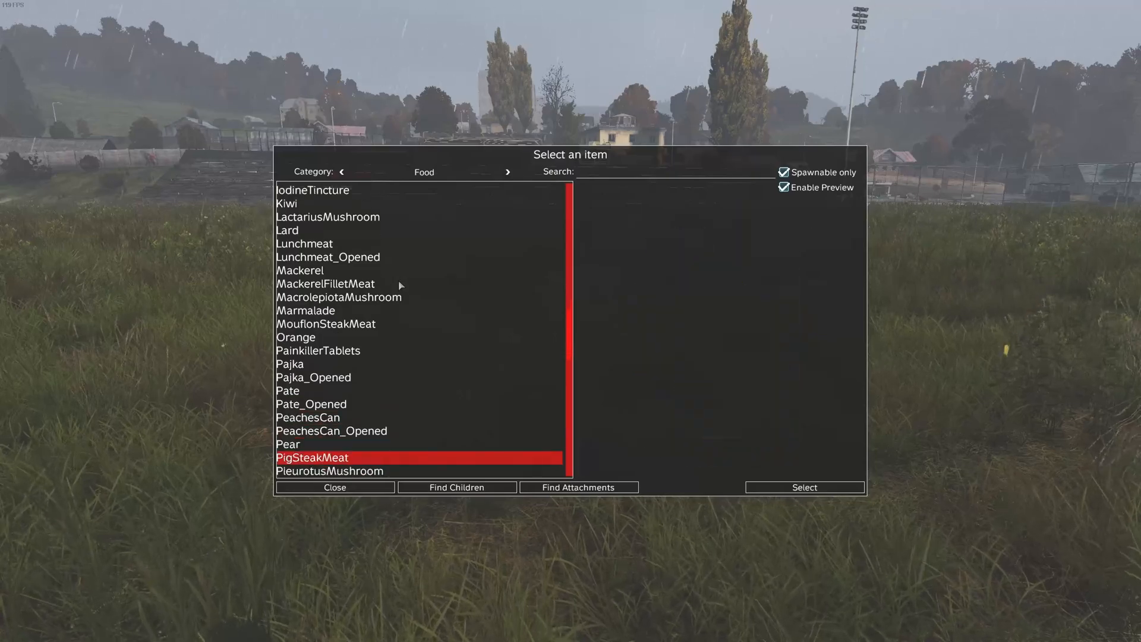
key(Down)
key(Down)
key(Down)
key(Up)
key(Up)
key(Up)
key(Up)
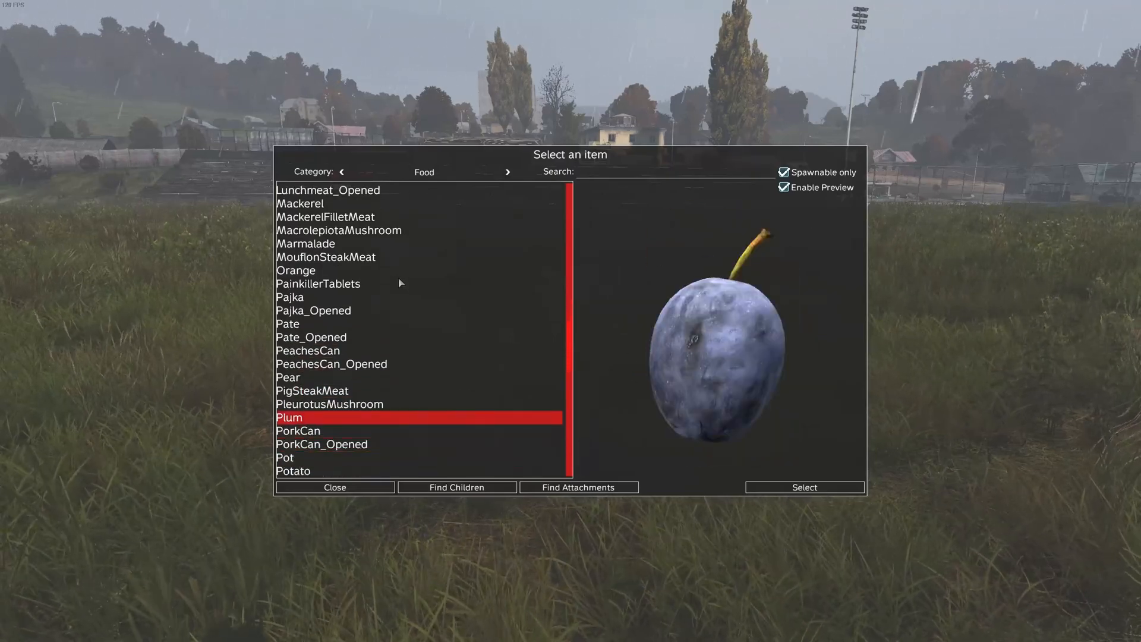
click(313, 471)
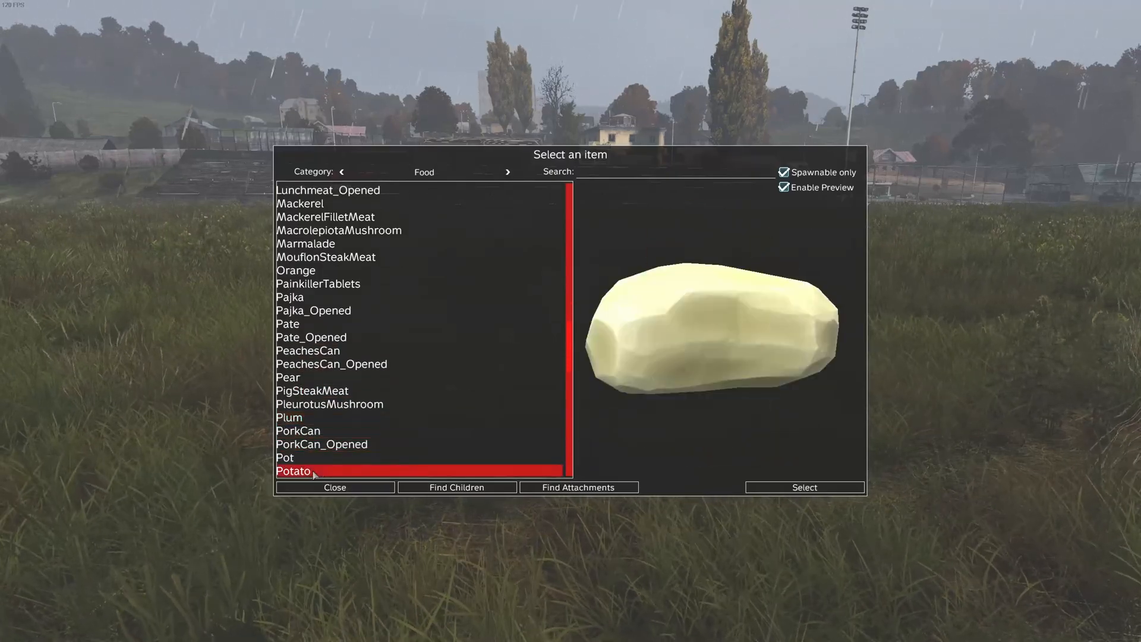
key(Down)
key(Down)
key(Up)
key(Up)
key(Up)
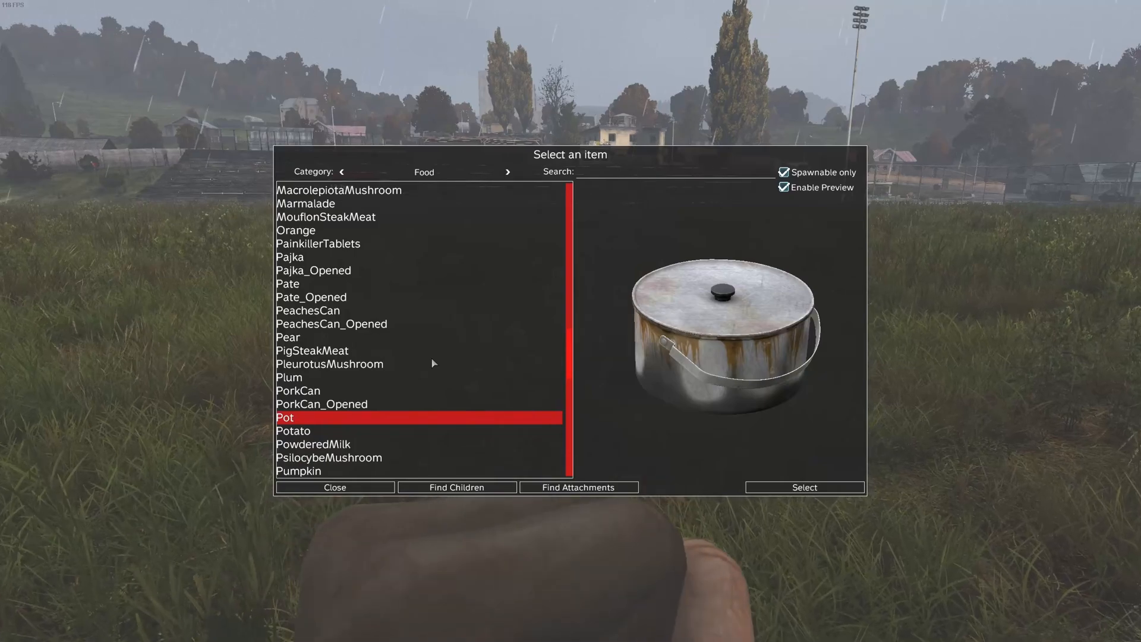
key(Down)
key(Down)
key(Down)
key(Down)
key(Down)
key(Down)
key(Down)
key(Down)
key(Down)
key(Down)
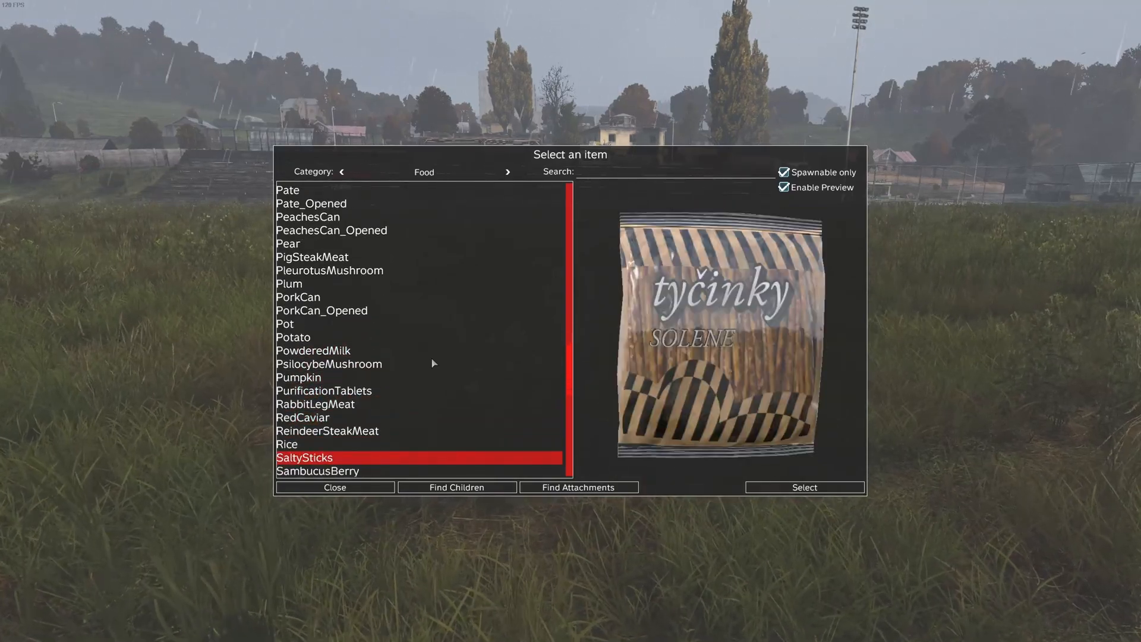
key(Up)
key(Up)
key(Down)
key(Down)
key(Down)
key(Down)
key(Down)
key(Down)
key(Down)
key(Down)
key(Down)
key(Down)
key(Down)
key(Down)
key(Down)
key(Down)
key(Down)
key(Down)
key(Down)
key(Down)
key(Down)
key(Down)
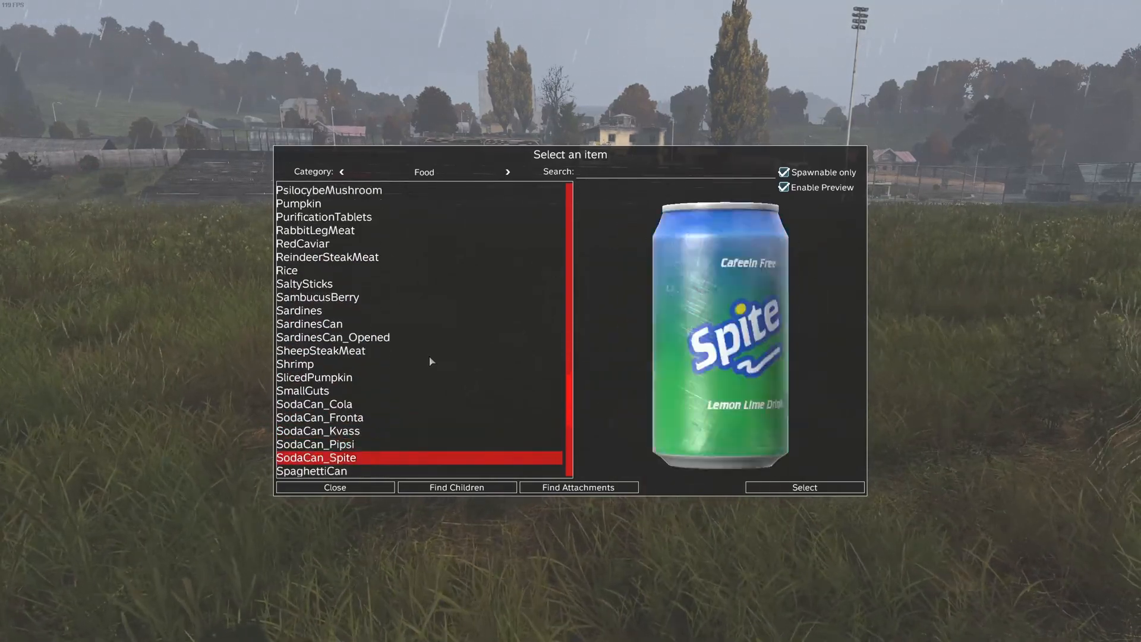
Step: Compare the soda can previews and add SodaCan_Cola as a configured item
key(Up)
key(Up)
key(Up)
key(Up)
key(Up)
key(Up)
key(Up)
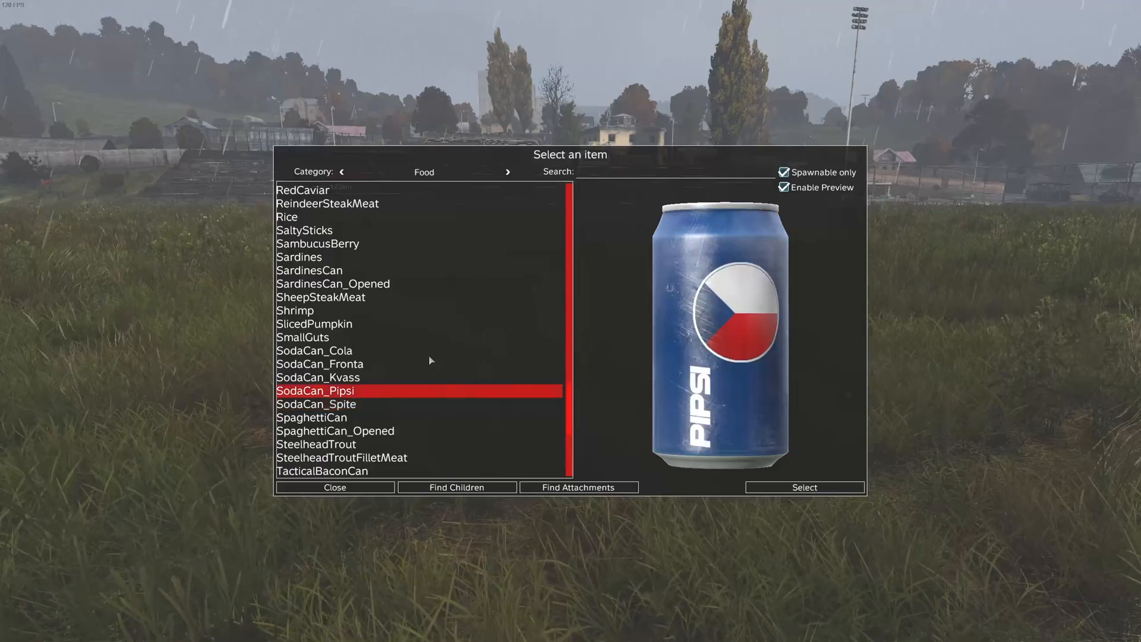
key(Up)
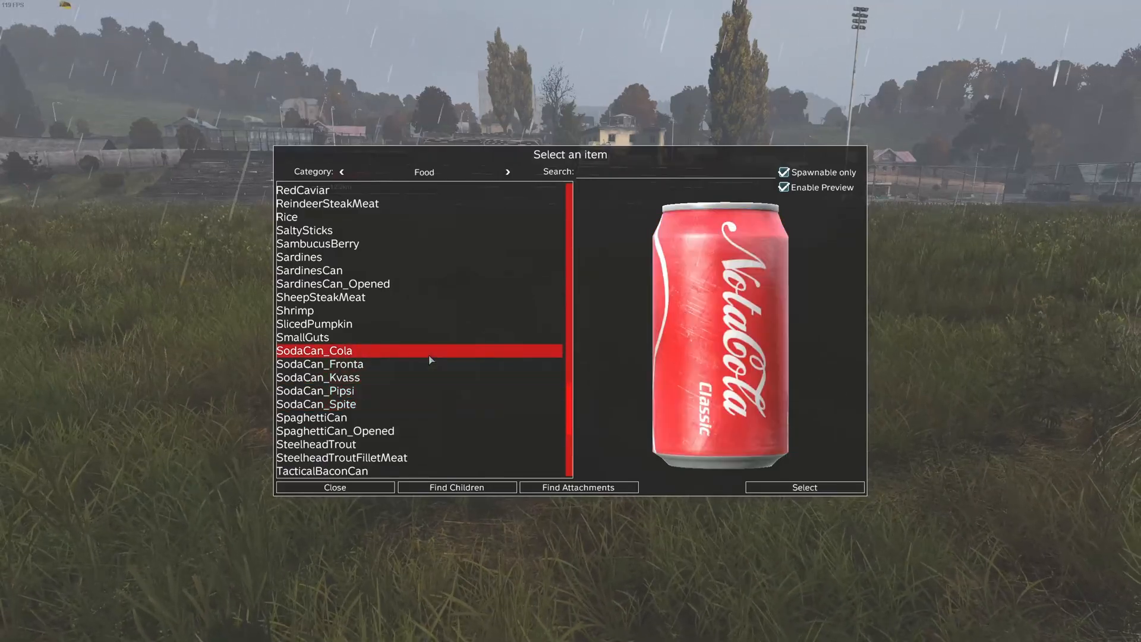
click(354, 391)
key(Up)
key(Up)
double_click(358, 348)
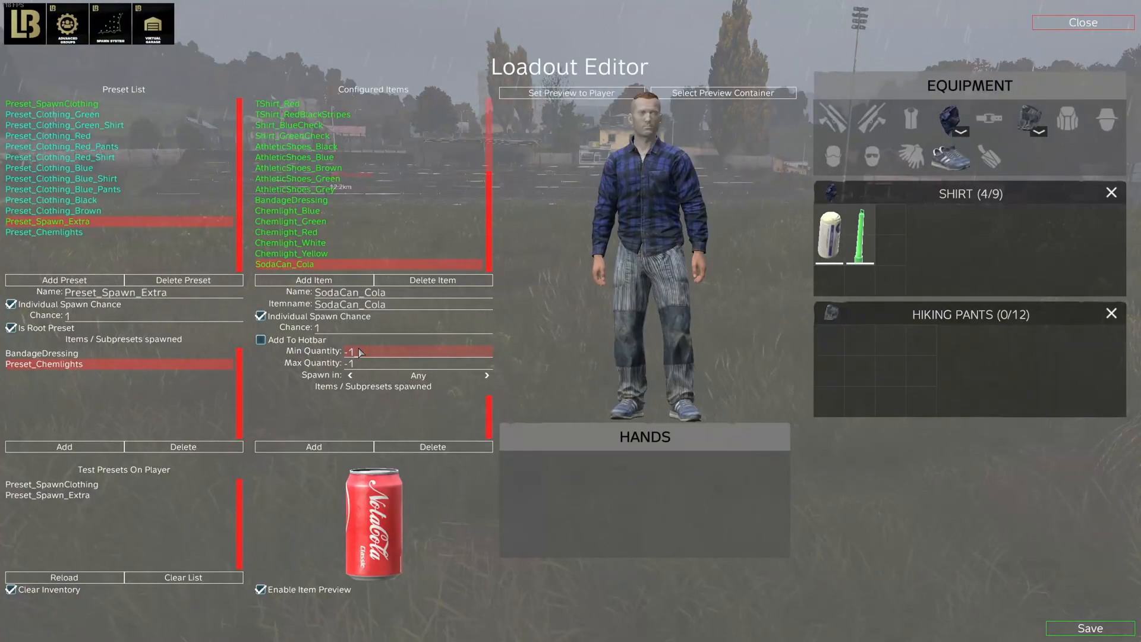
Step: Search the item list for "soda" and add SodaCan_Fronta as another configured item
click(336, 281)
click(630, 173)
text(soda_)
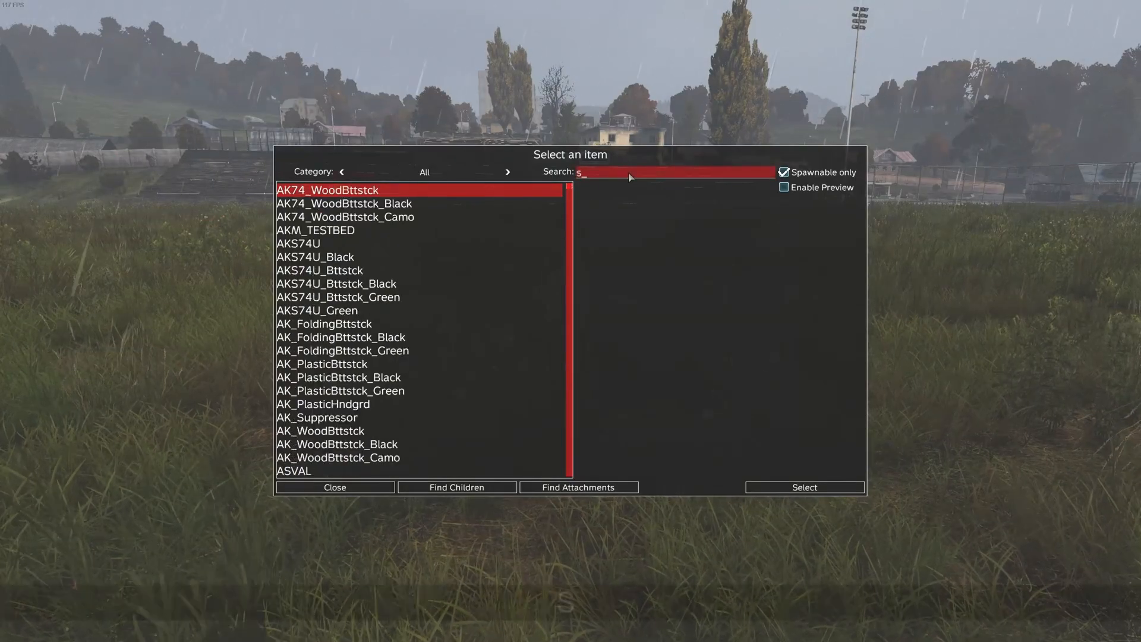
key(Down)
key(Down)
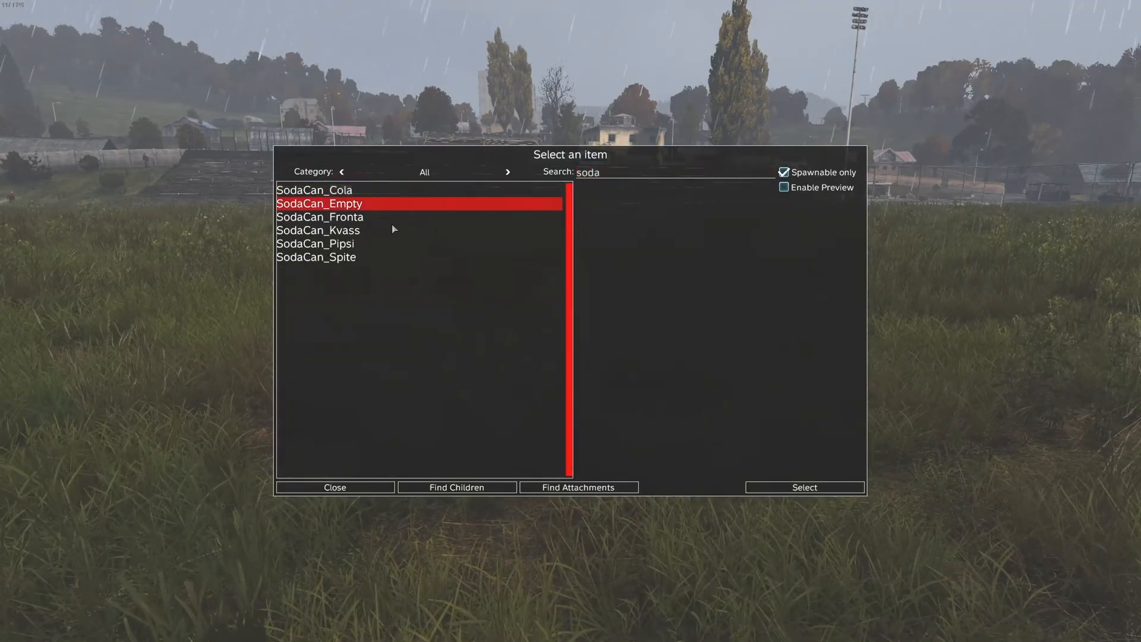
double_click(362, 221)
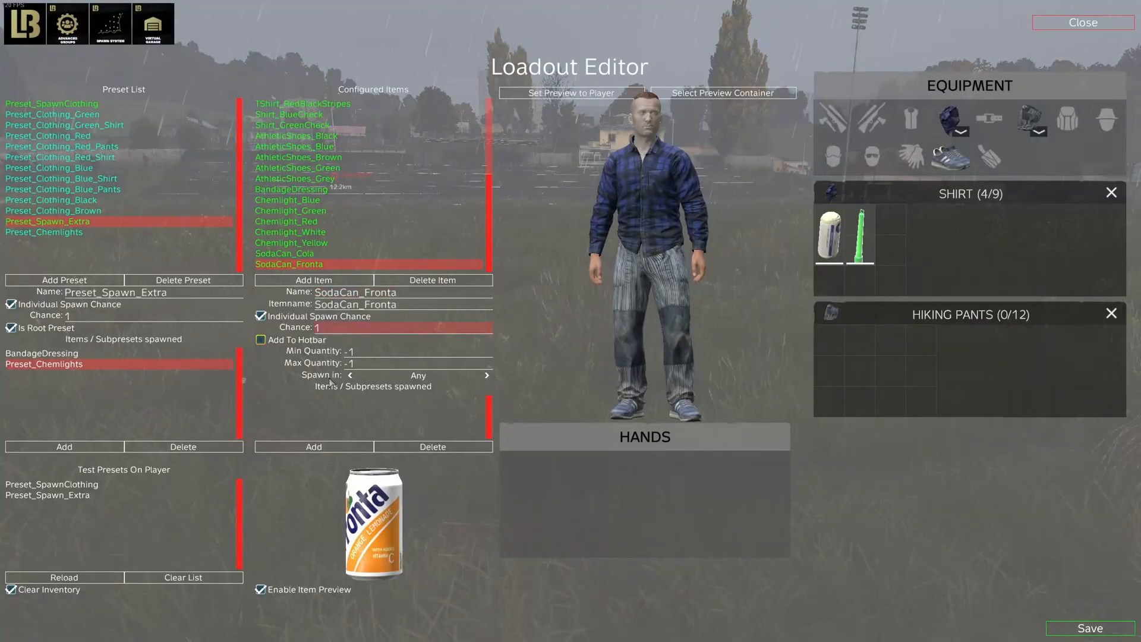
Step: Add SodaCan_Kvass, SodaCan_Pipsi and SodaCan_Spite as configured items
click(336, 281)
double_click(333, 230)
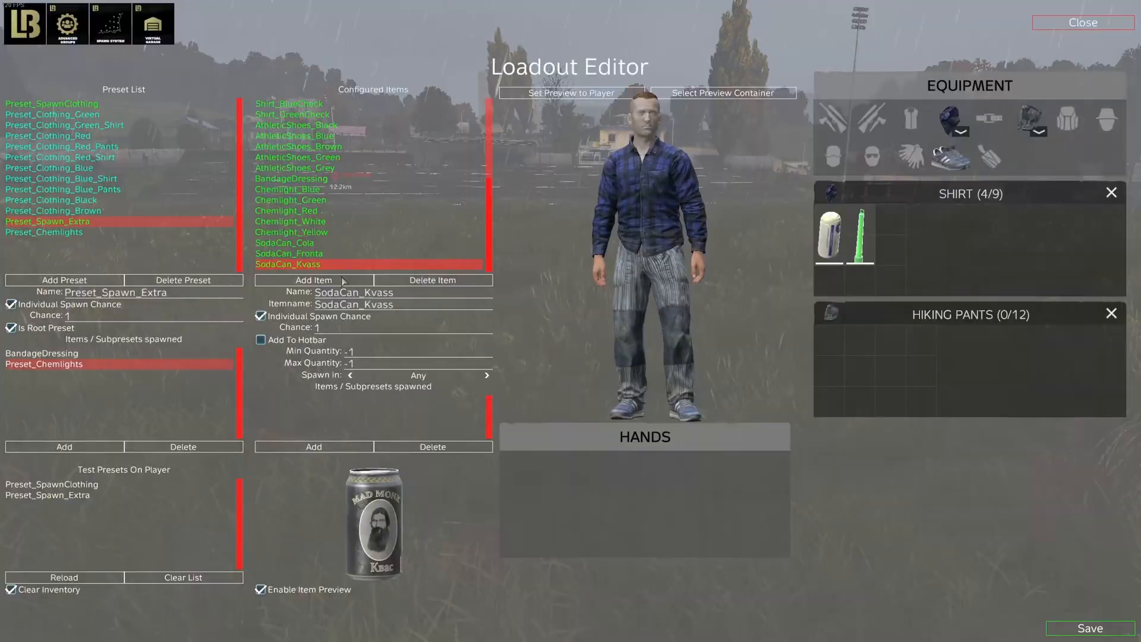
click(336, 282)
click(340, 245)
double_click(340, 244)
click(337, 280)
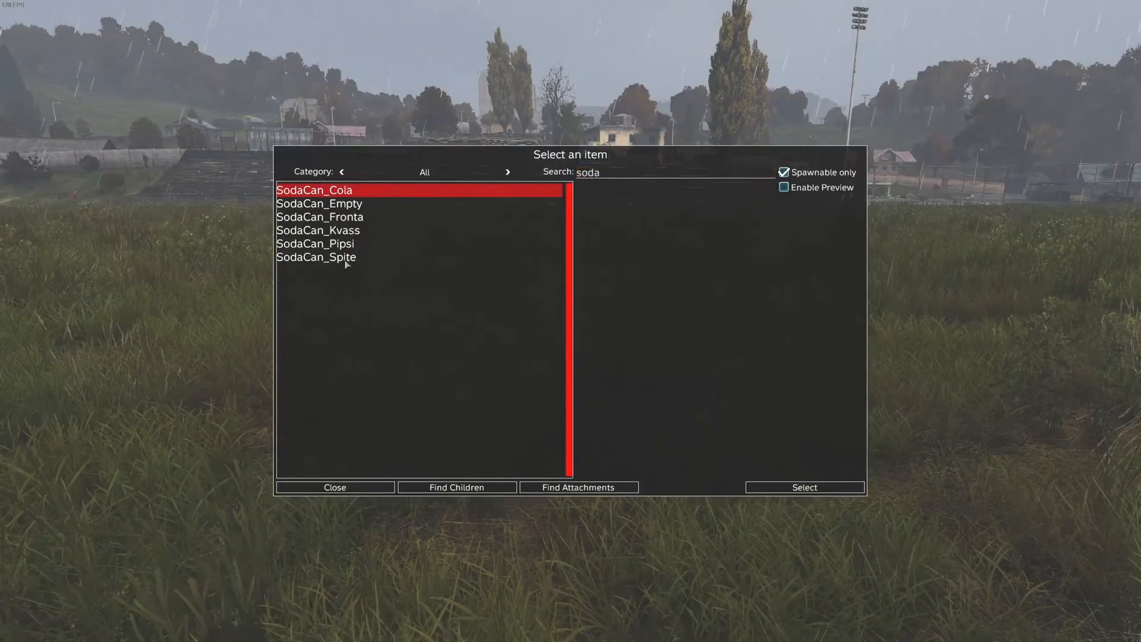
double_click(345, 258)
Step: Add a new preset and name it Preset_SodaCans
click(64, 280)
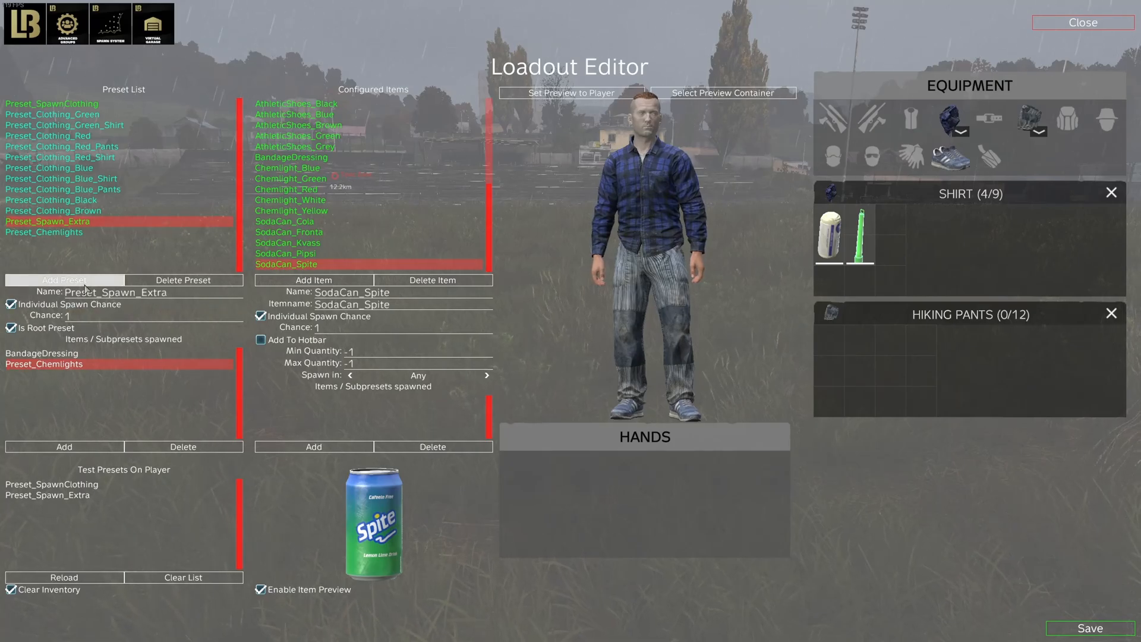
click(158, 291)
key(BackSpace)
key(BackSpace)
key(BackSpace)
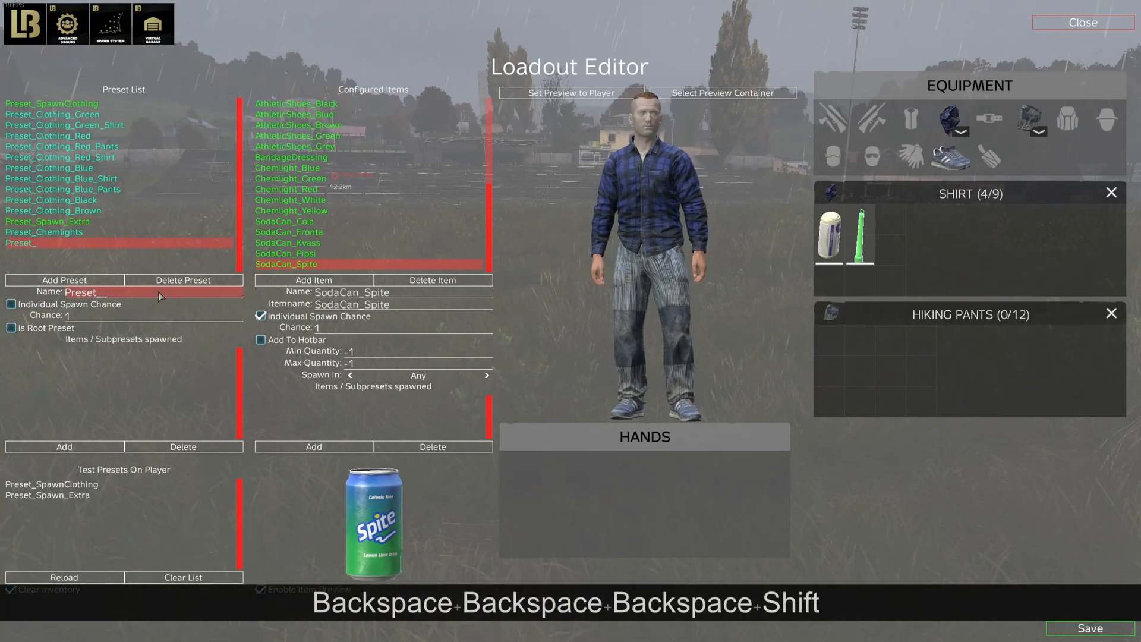
text(SodaCans)
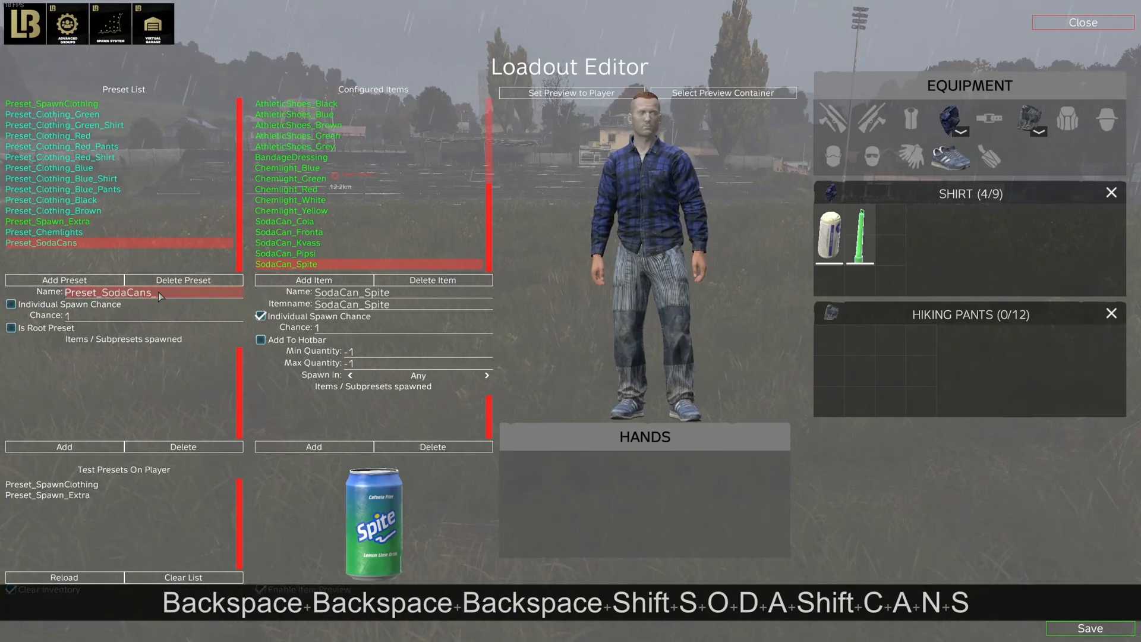
Step: Enable the individual spawn chance for Preset_SodaCans and set its chance to 0.5
click(75, 306)
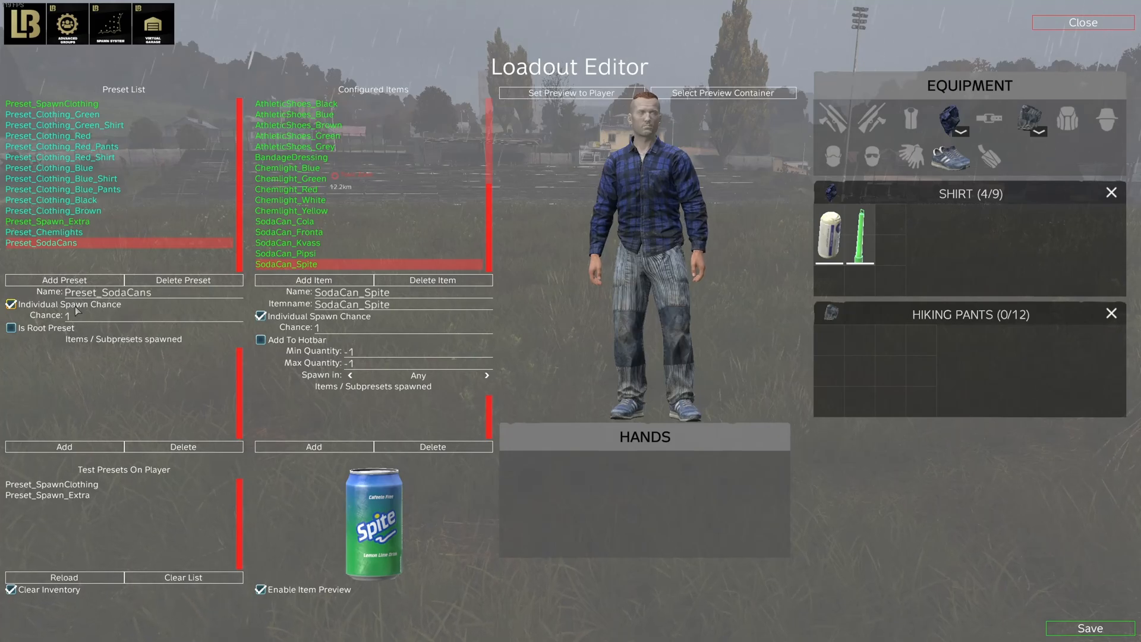
key(BackSpace)
text(0.5)
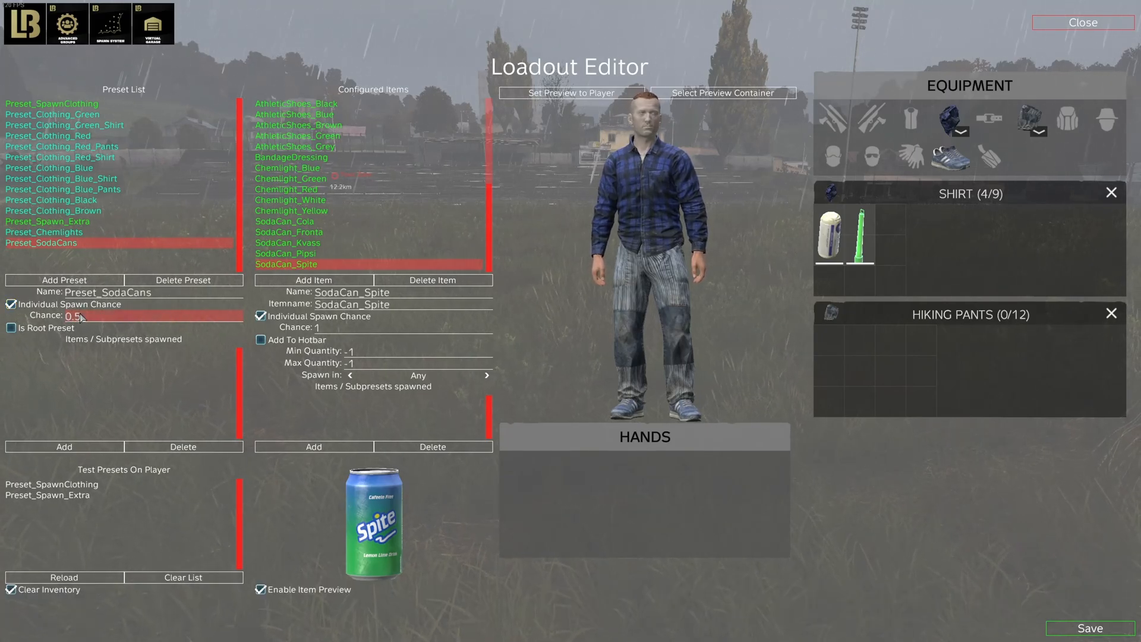
Step: Turn off the individual spawn chance for the Spite, Pipsi, Kvass, Fronta and Cola soda can items
click(306, 318)
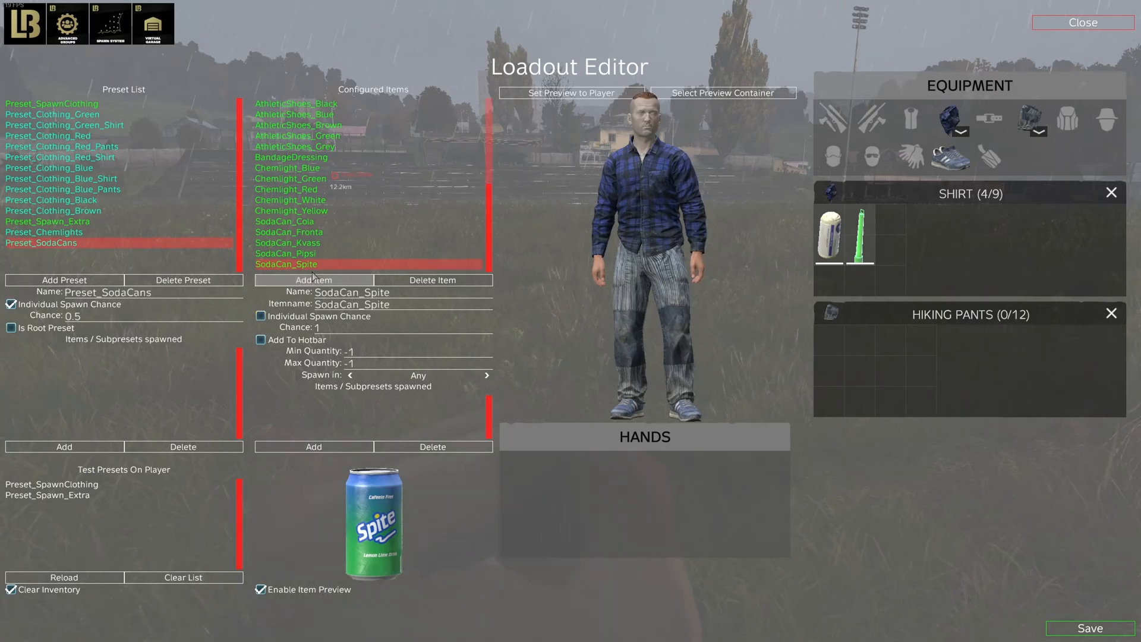
click(295, 254)
click(298, 317)
click(295, 243)
click(298, 317)
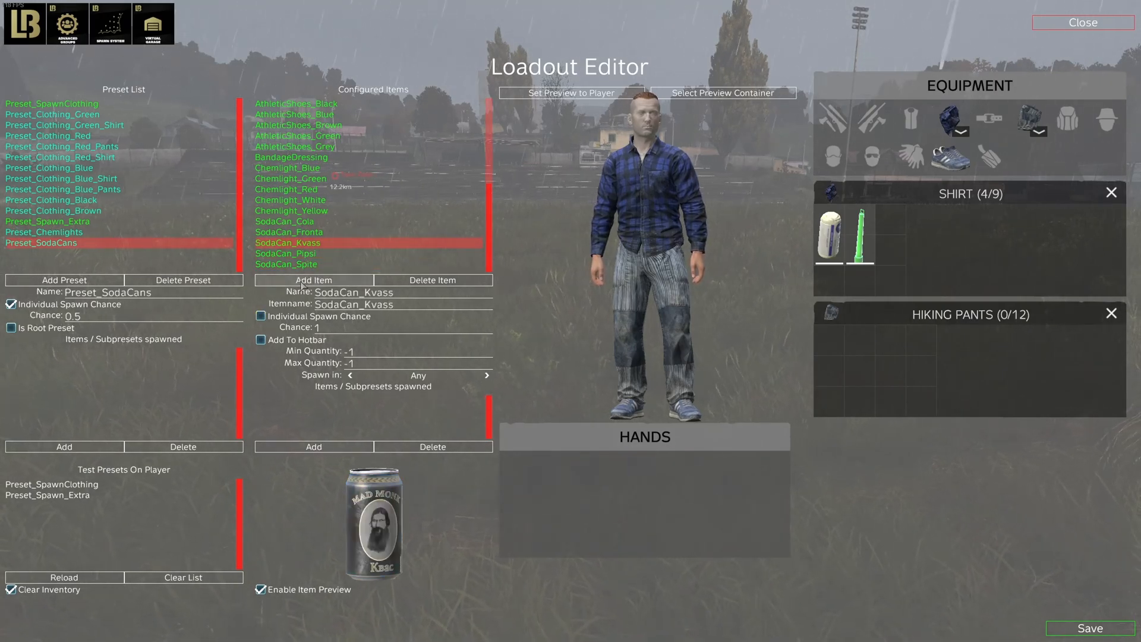
click(296, 233)
click(299, 316)
click(296, 221)
click(298, 317)
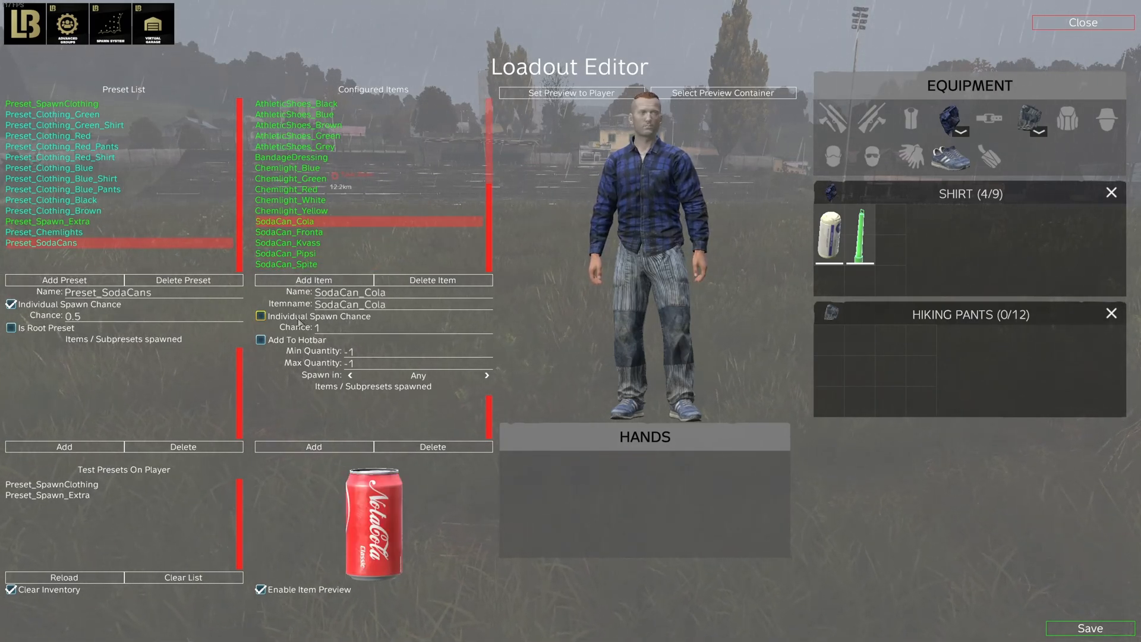
Step: Go through the five soda can items to check their individual spawn chance settings
key(Down)
key(Down)
key(Down)
key(Down)
key(Up)
key(Up)
key(Up)
key(Up)
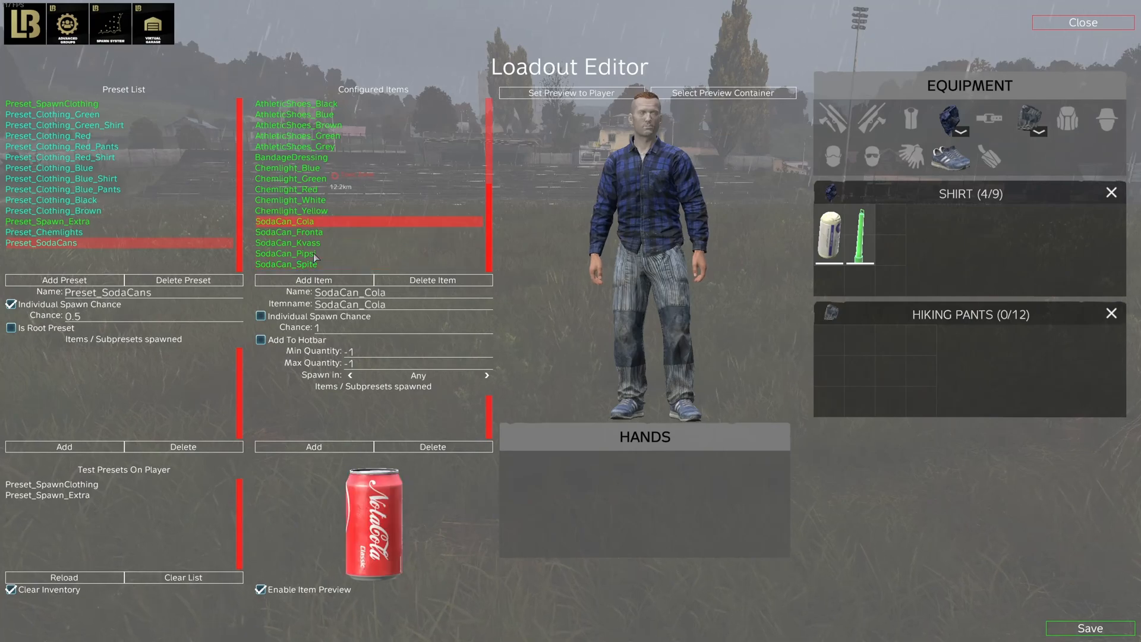
key(Down)
key(Down)
key(Down)
key(Down)
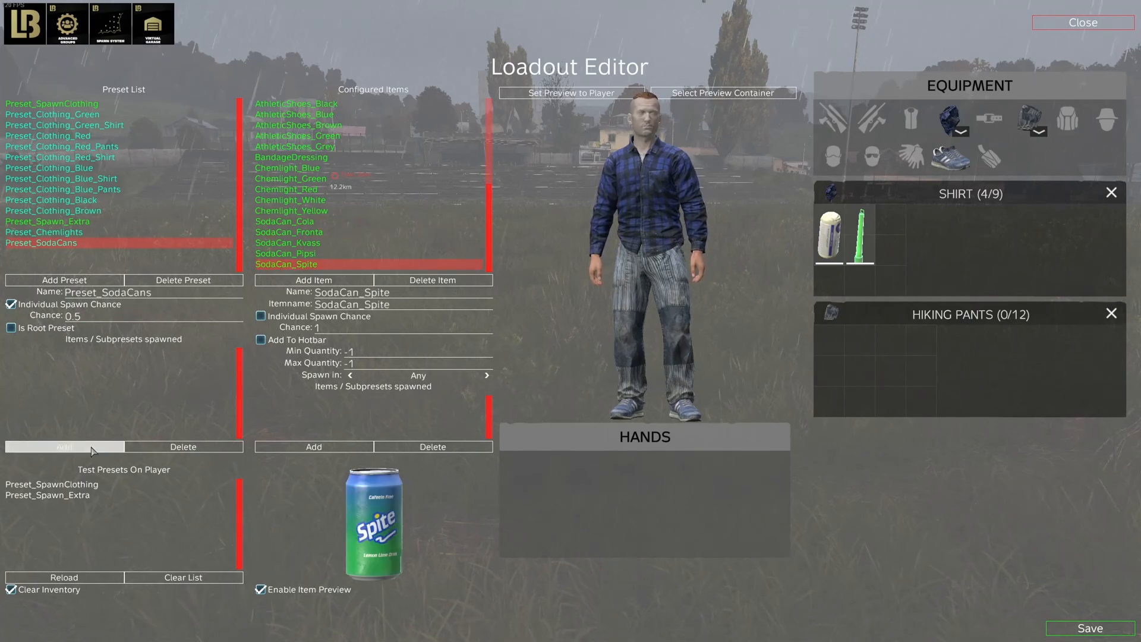
Step: Add SodaCan_Cola, SodaCan_Fronta, SodaCan_Kvass, SodaCan_Pipsi and SodaCan_Spite to the spawned items of Preset_SodaCans
click(64, 446)
double_click(425, 414)
click(64, 446)
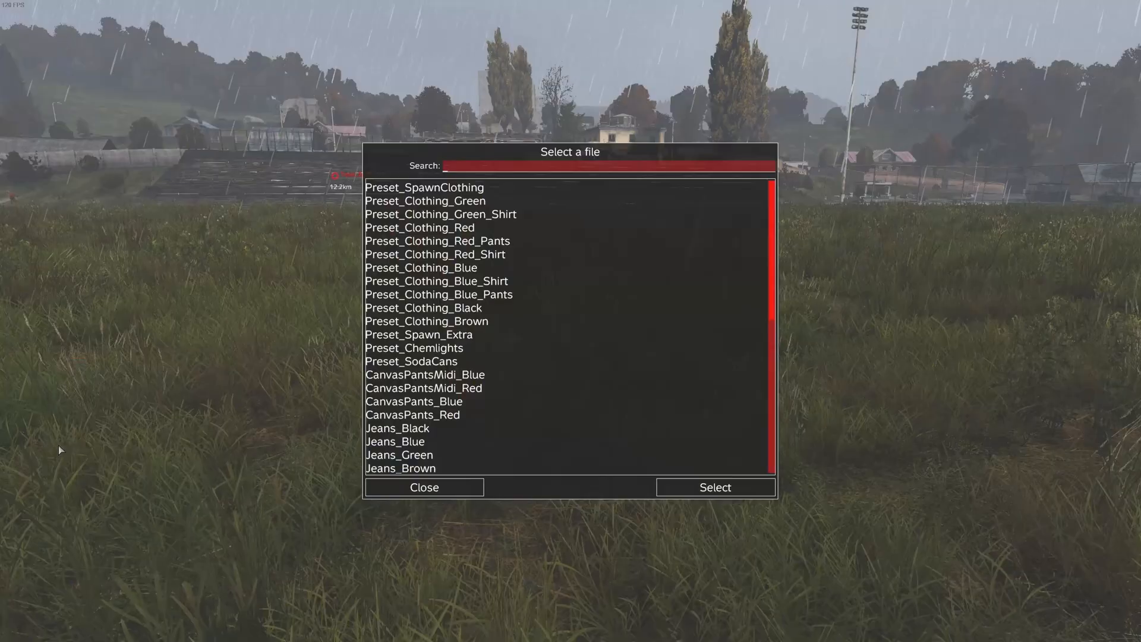
double_click(425, 415)
click(110, 446)
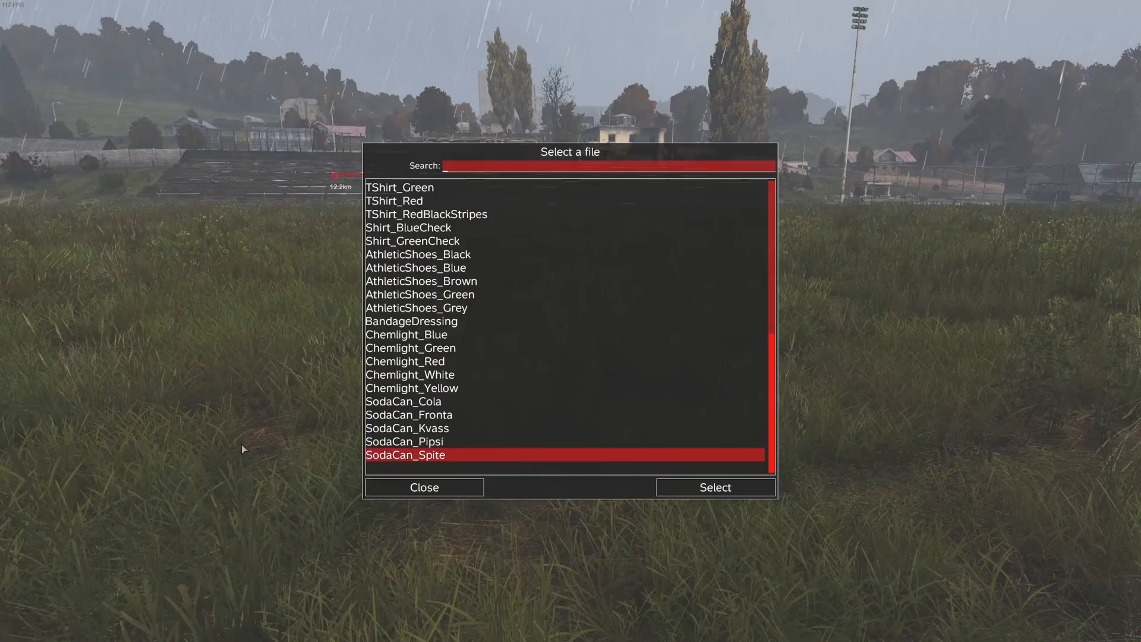
double_click(456, 429)
click(113, 446)
double_click(416, 441)
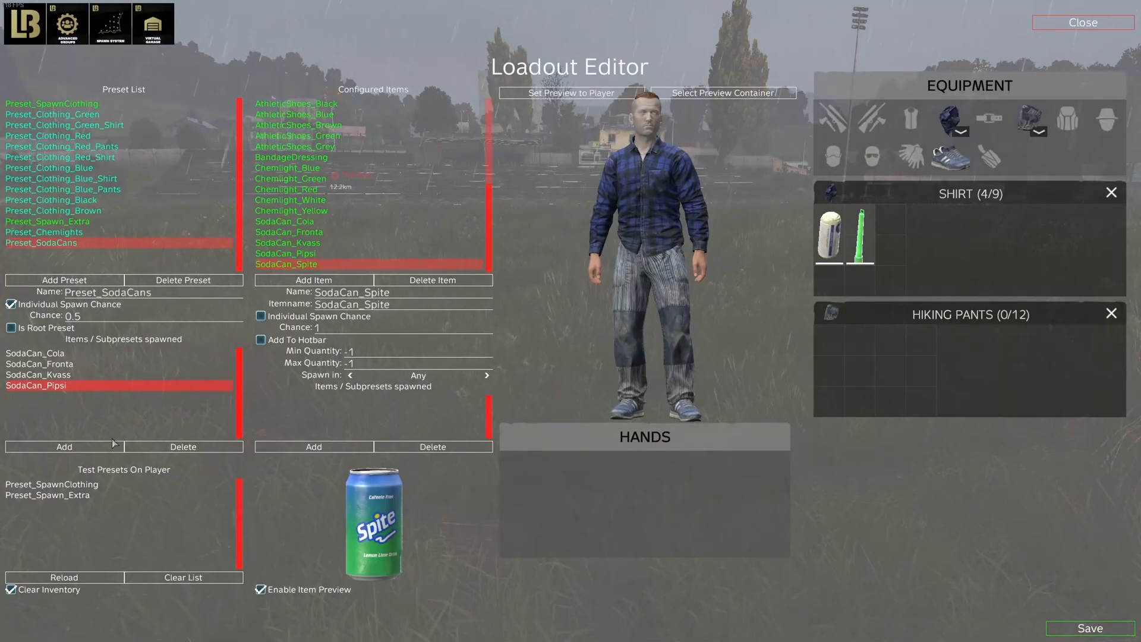
click(113, 446)
double_click(427, 455)
Step: Add Preset_SodaCans as a subpreset of Preset_Spawn_Extra and open that subpreset
click(74, 221)
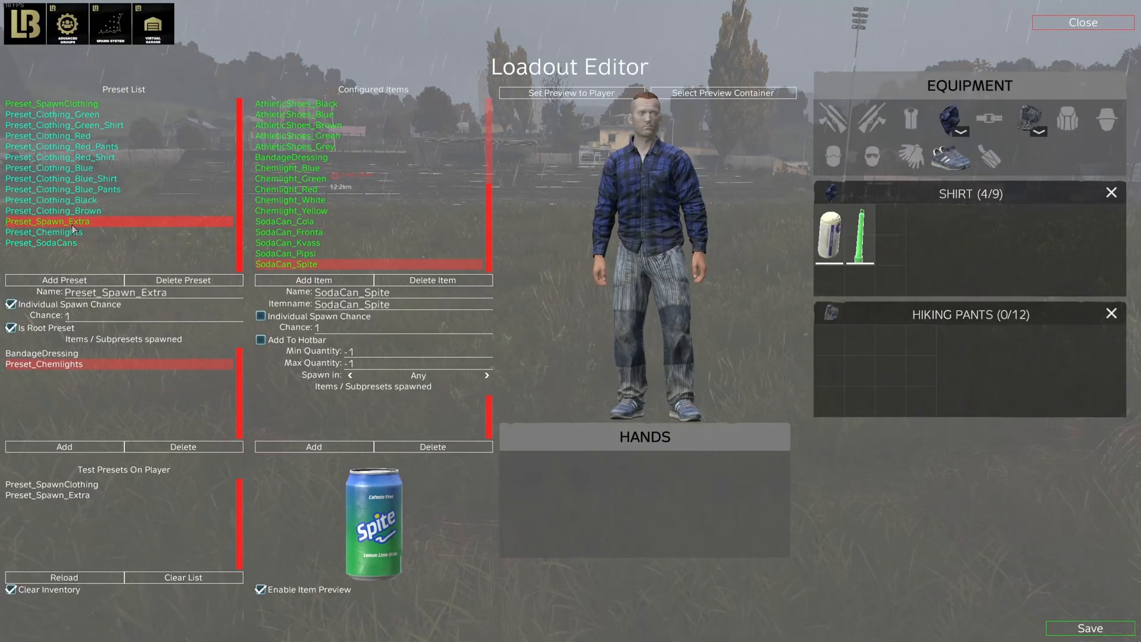
click(66, 448)
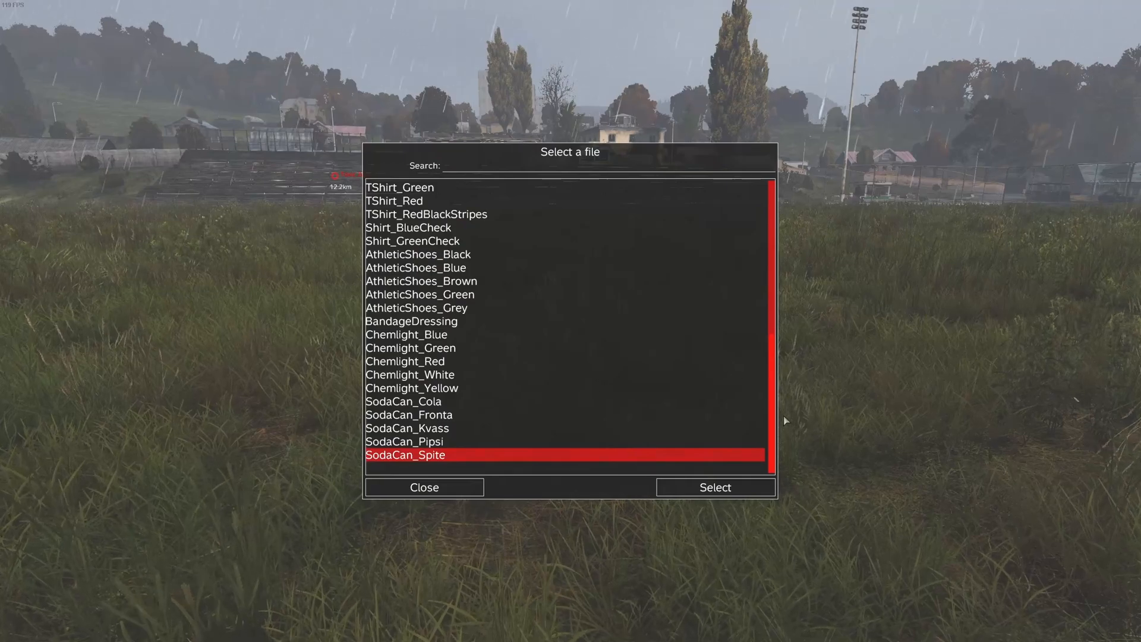
scroll(601, 309, up, 10)
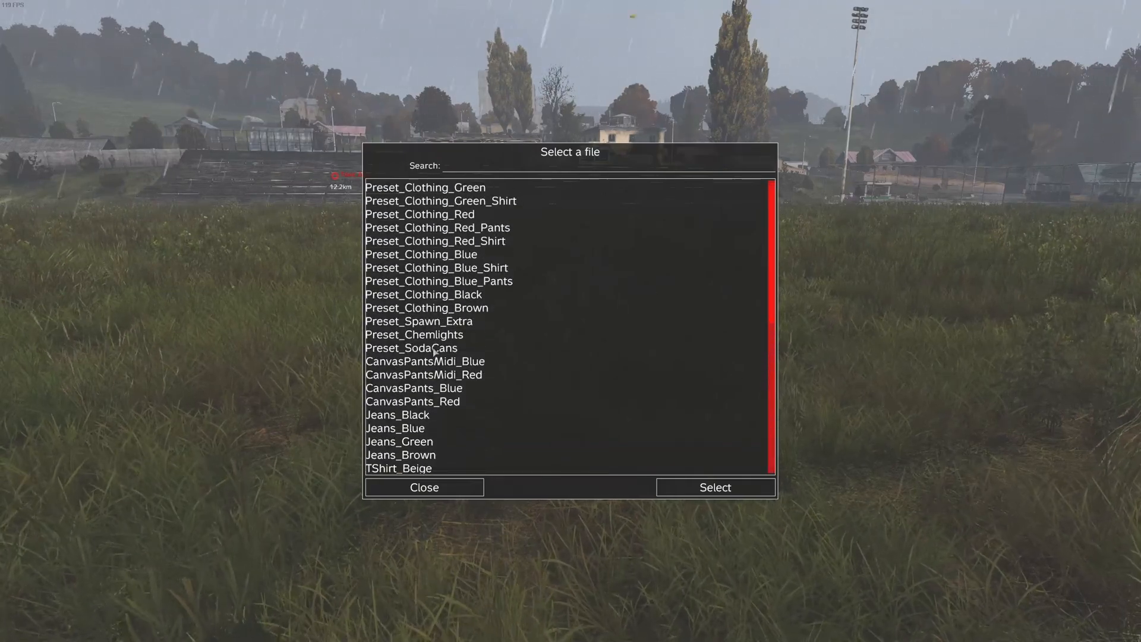
double_click(434, 348)
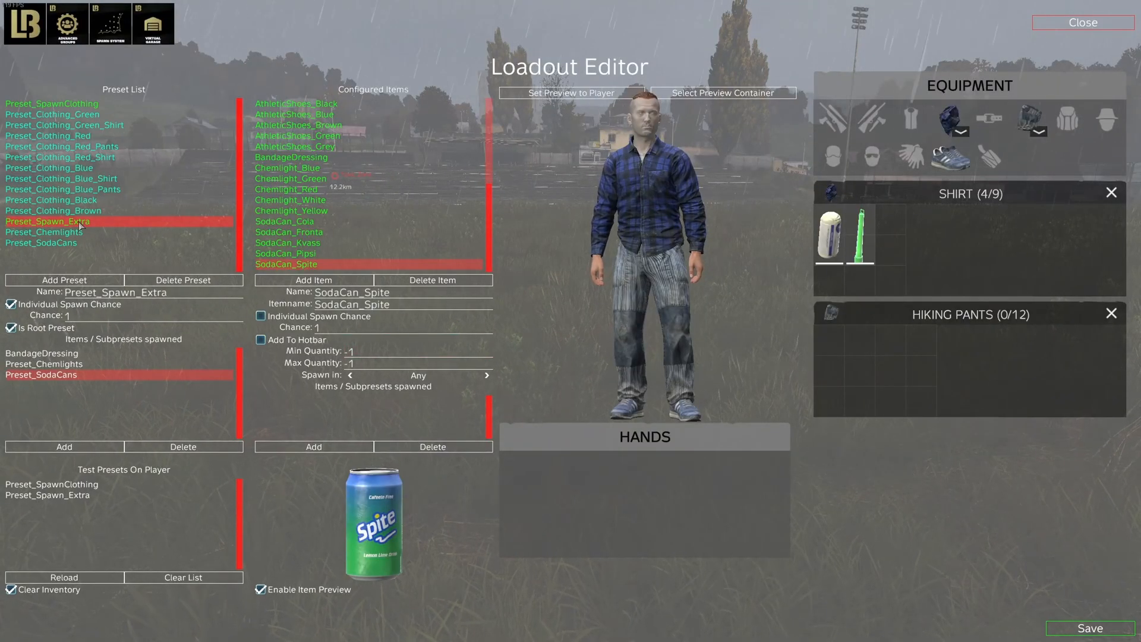
double_click(62, 377)
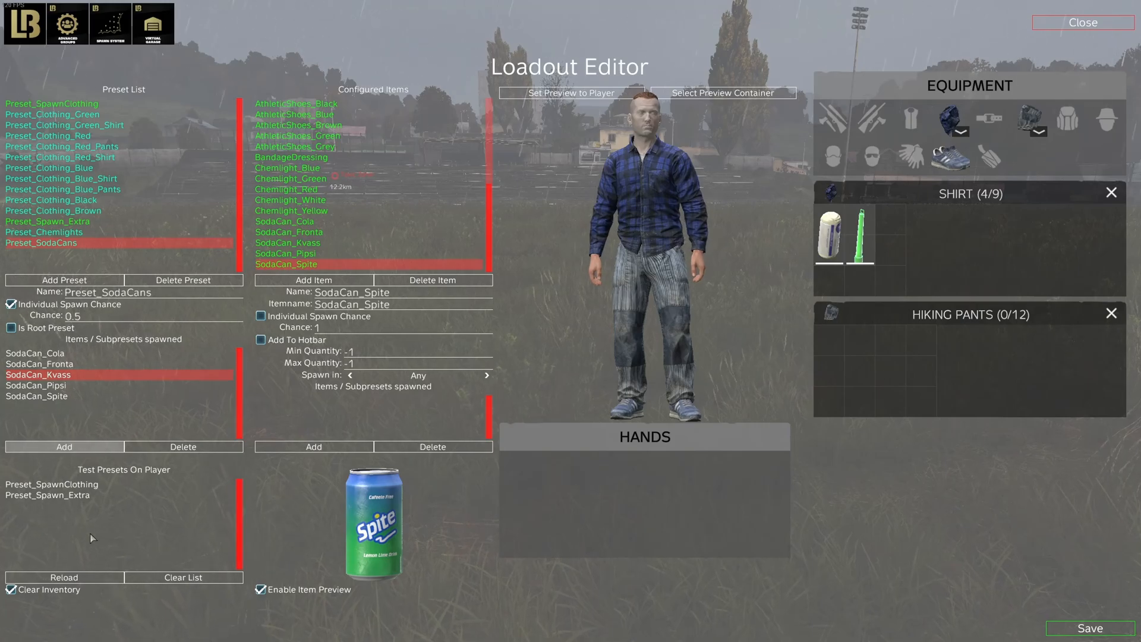
Step: Reload the test presets on the player repeatedly to check how often and which soda cans spawn
click(84, 582)
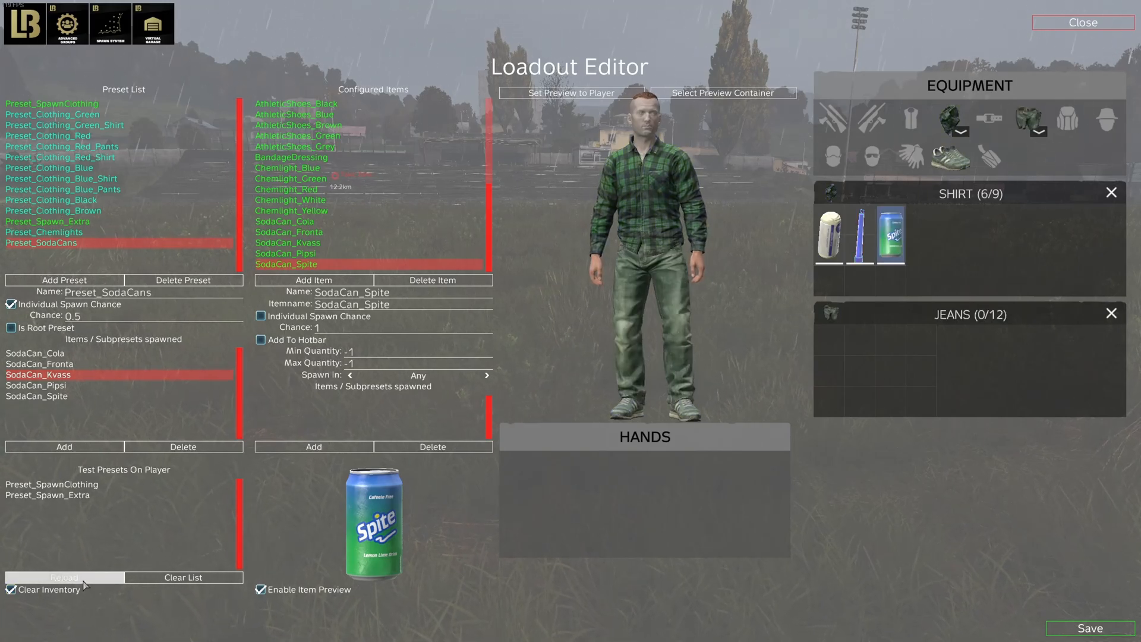
click(84, 581)
click(84, 581)
click(84, 582)
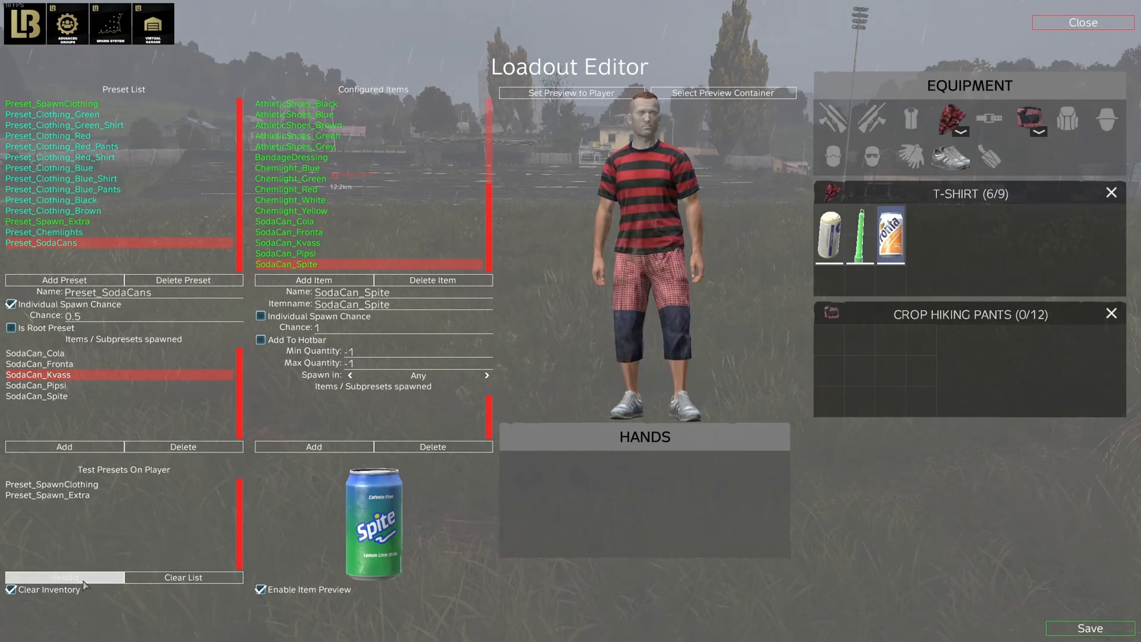
click(83, 581)
click(83, 582)
click(84, 582)
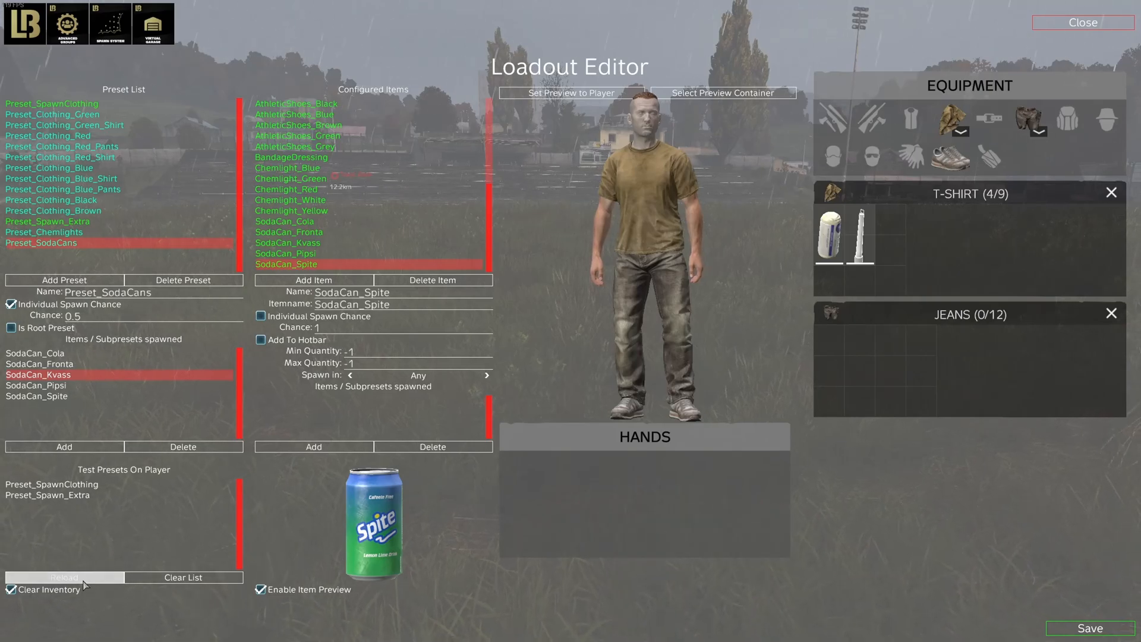
click(83, 582)
click(84, 582)
click(84, 582)
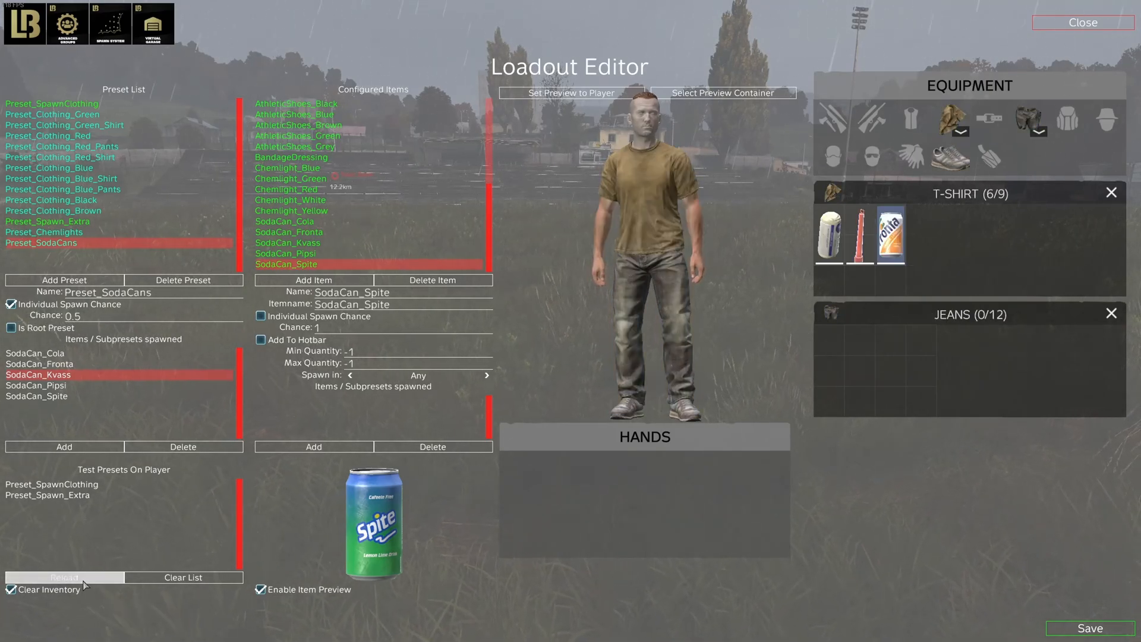
click(83, 582)
click(84, 582)
click(84, 582)
click(84, 582)
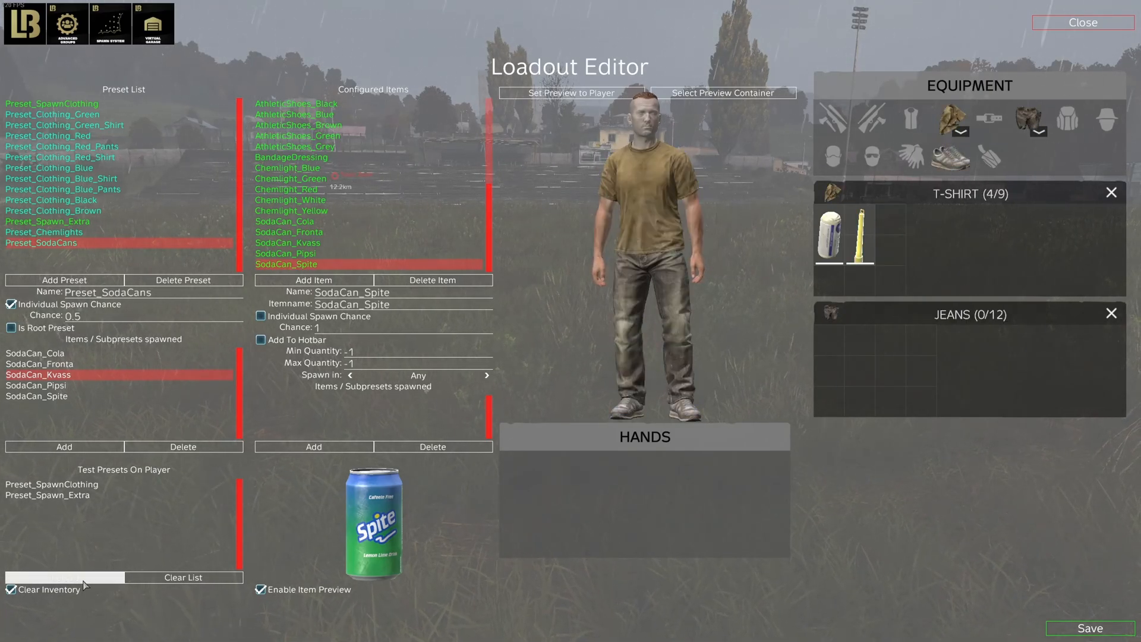
click(84, 582)
click(84, 582)
click(84, 582)
click(83, 582)
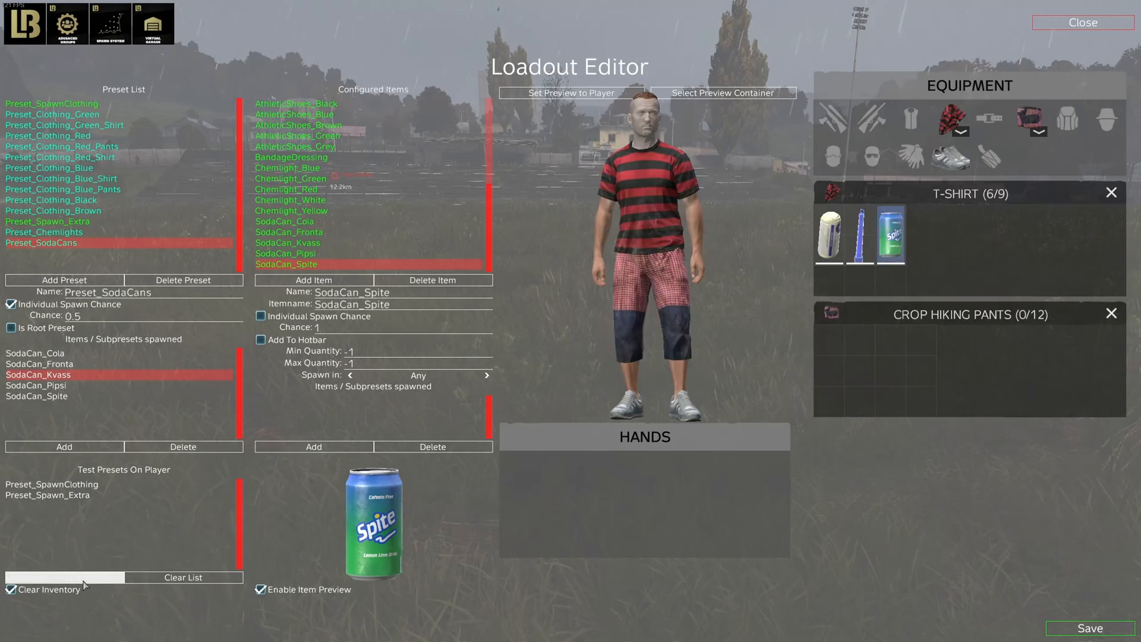
click(84, 582)
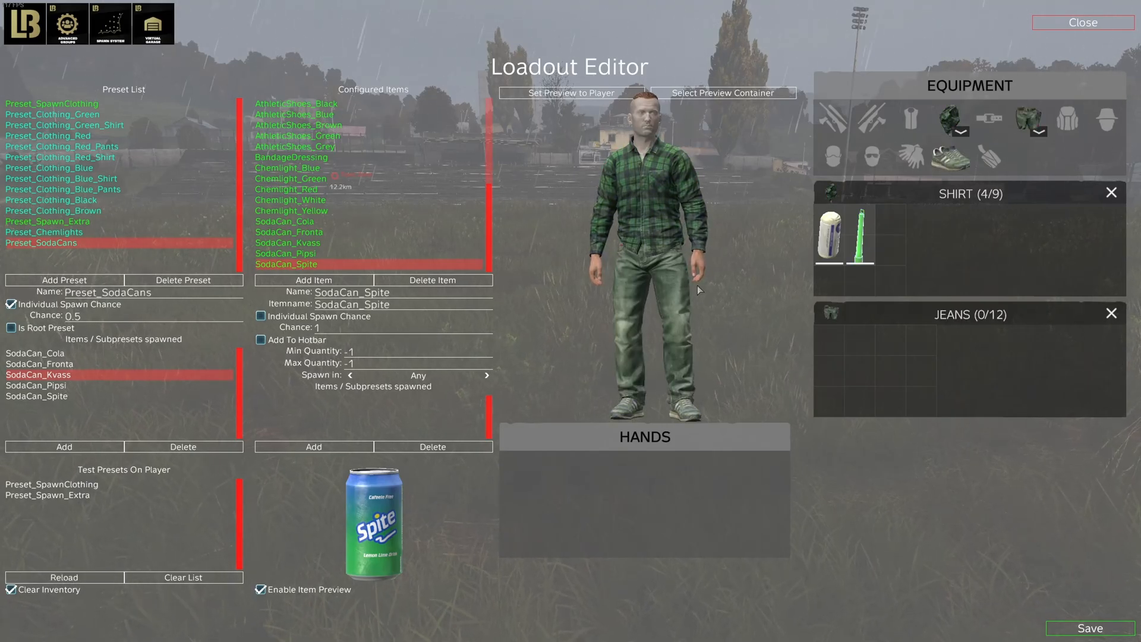
Step: Search the item list for "plu" and add Plum as a configured item
click(313, 280)
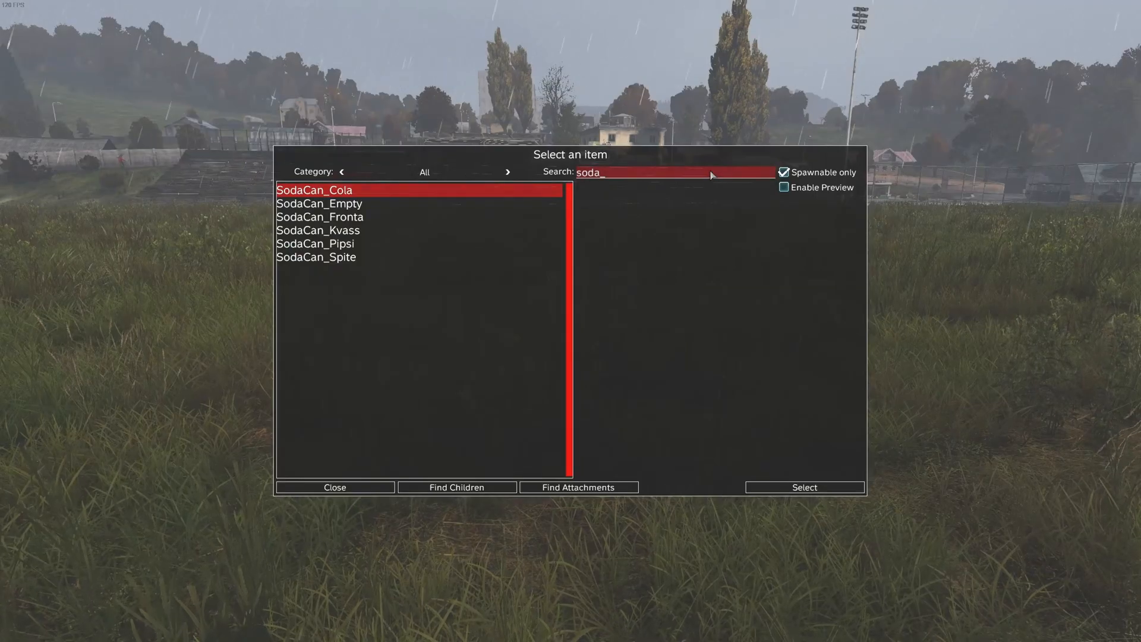
key(BackSpace)
key(BackSpace)
key(BackSpace)
key(BackSpace)
text(pl)
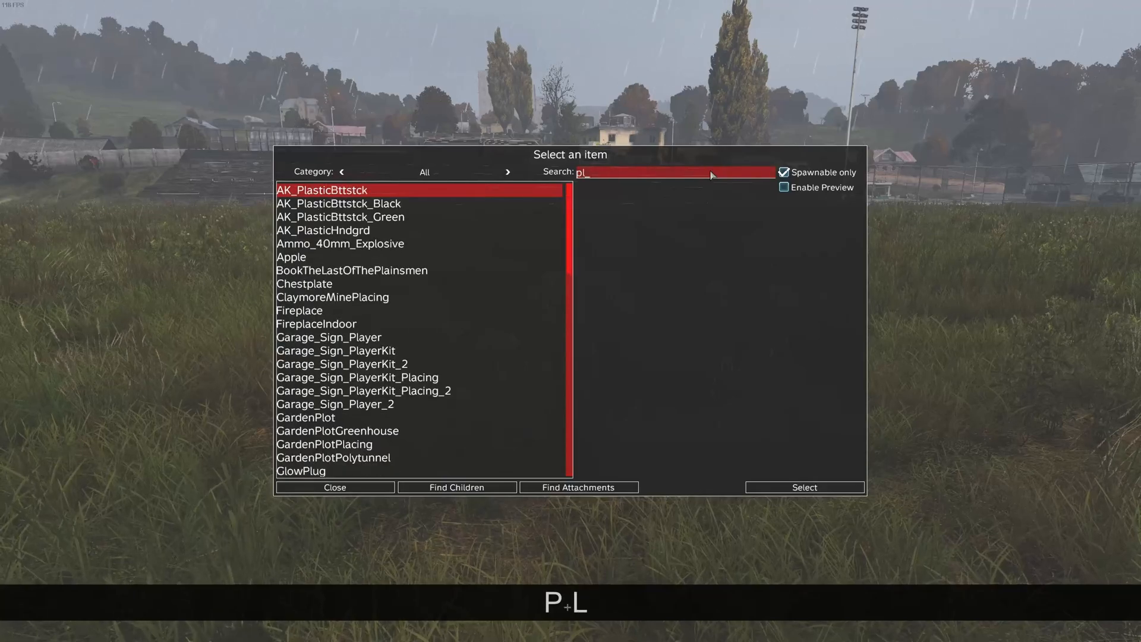
text(u)
double_click(352, 206)
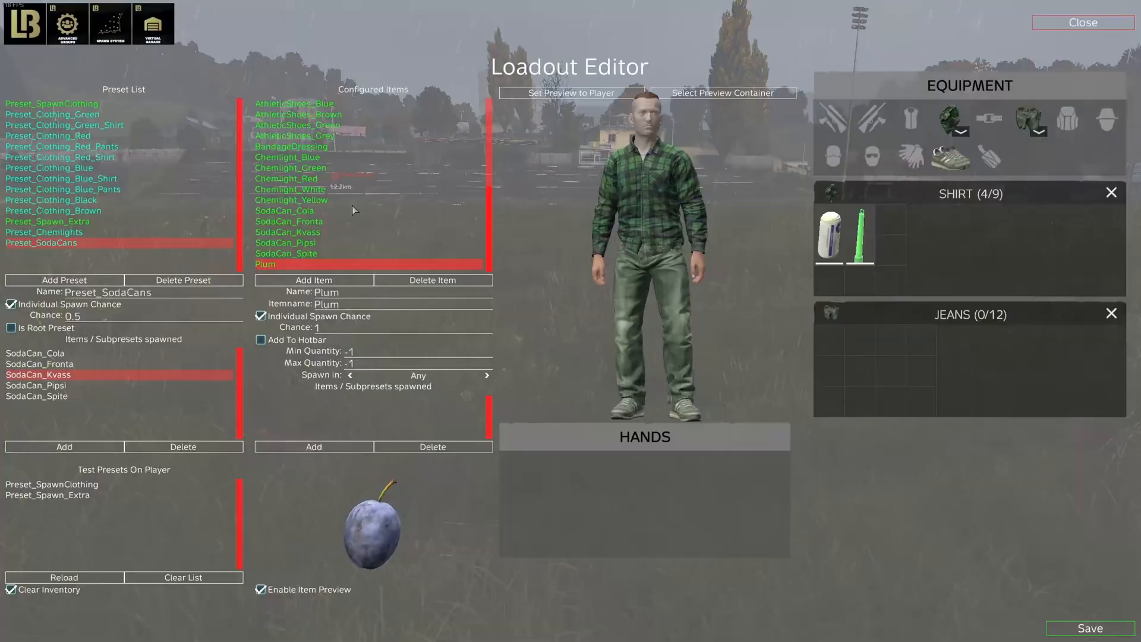
Step: Search the item list for "appl" and add Apple as a configured item
click(314, 280)
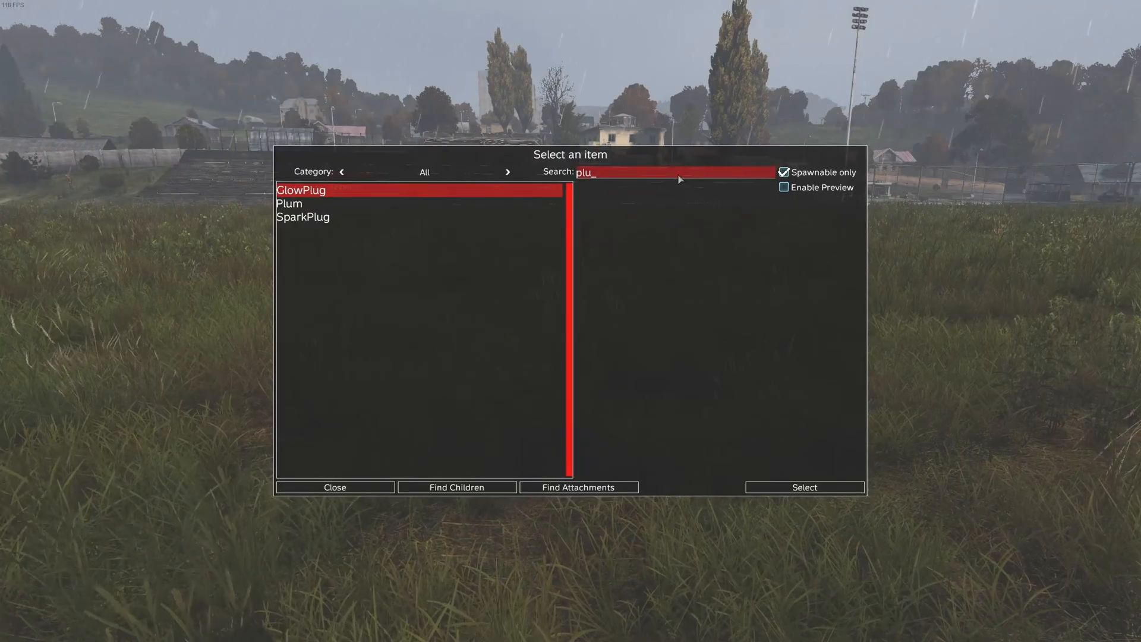
key(BackSpace)
key(BackSpace)
key(BackSpace)
key(BackSpace)
text(appl)
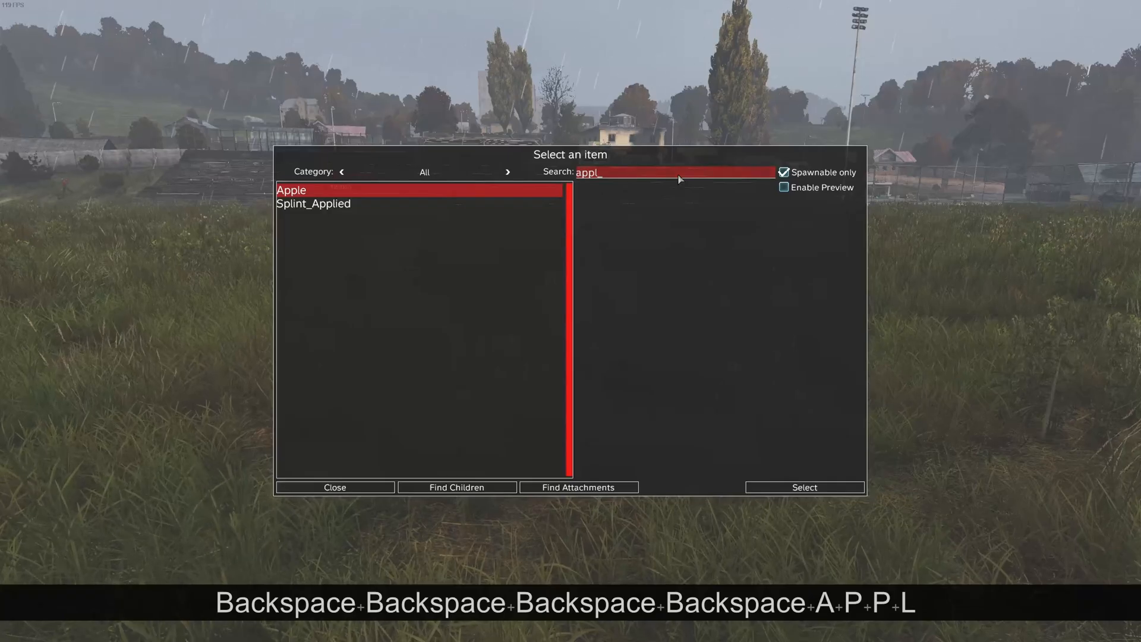
double_click(302, 193)
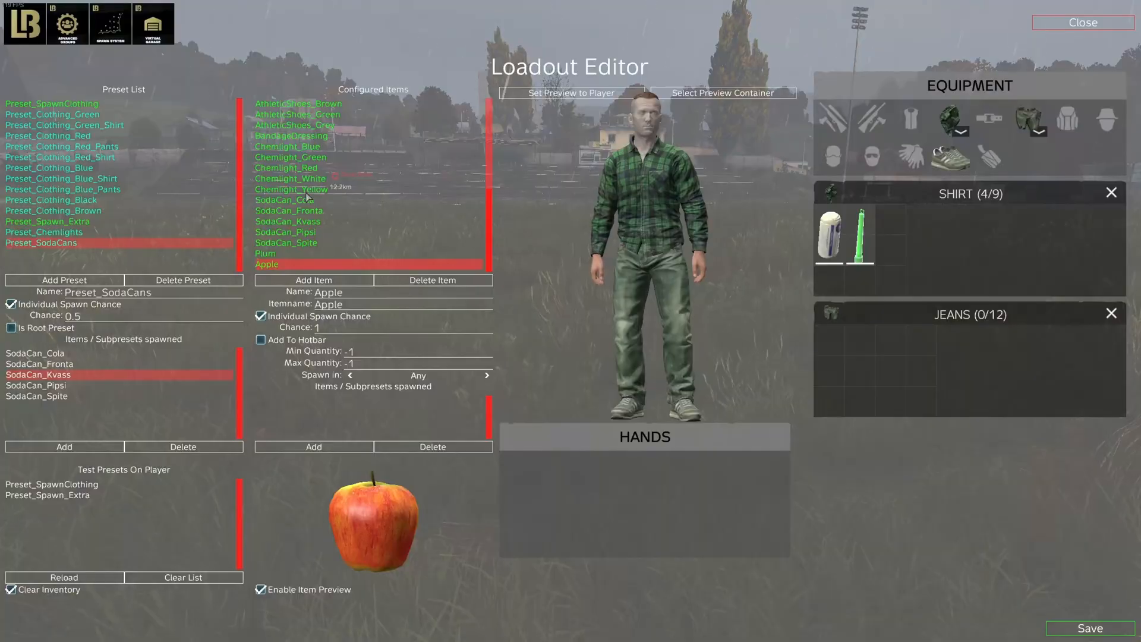
Step: Create a preset named Preset_SpawnFood and enable its individual spawn chance
click(86, 278)
click(169, 292)
key(BackSpace)
key(BackSpace)
key(BackSpace)
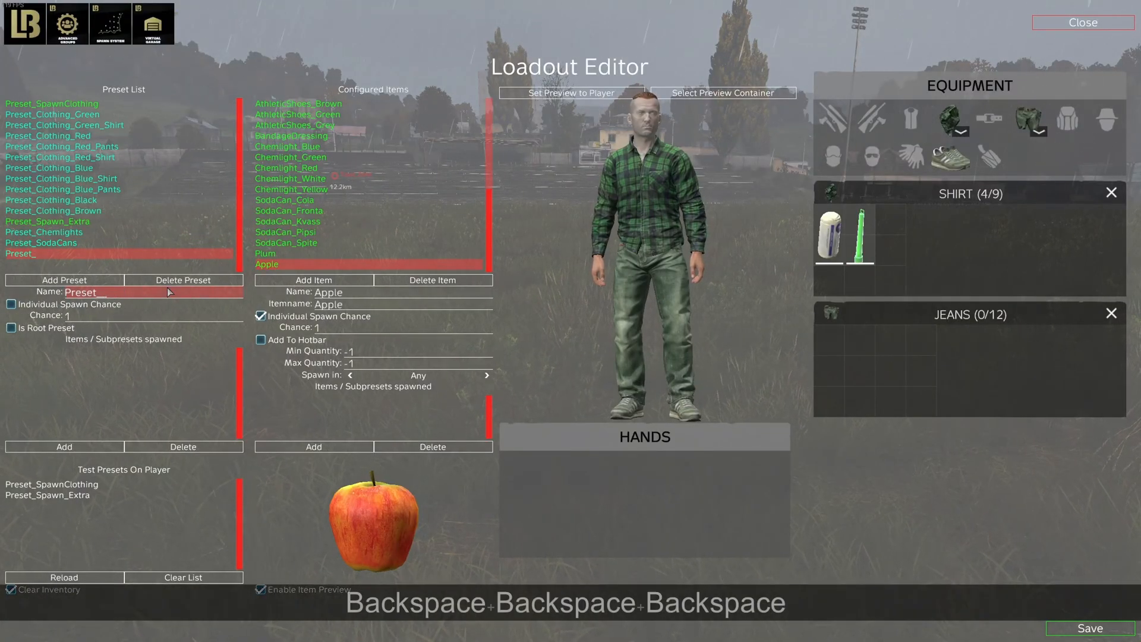
text(SpawnFoor)
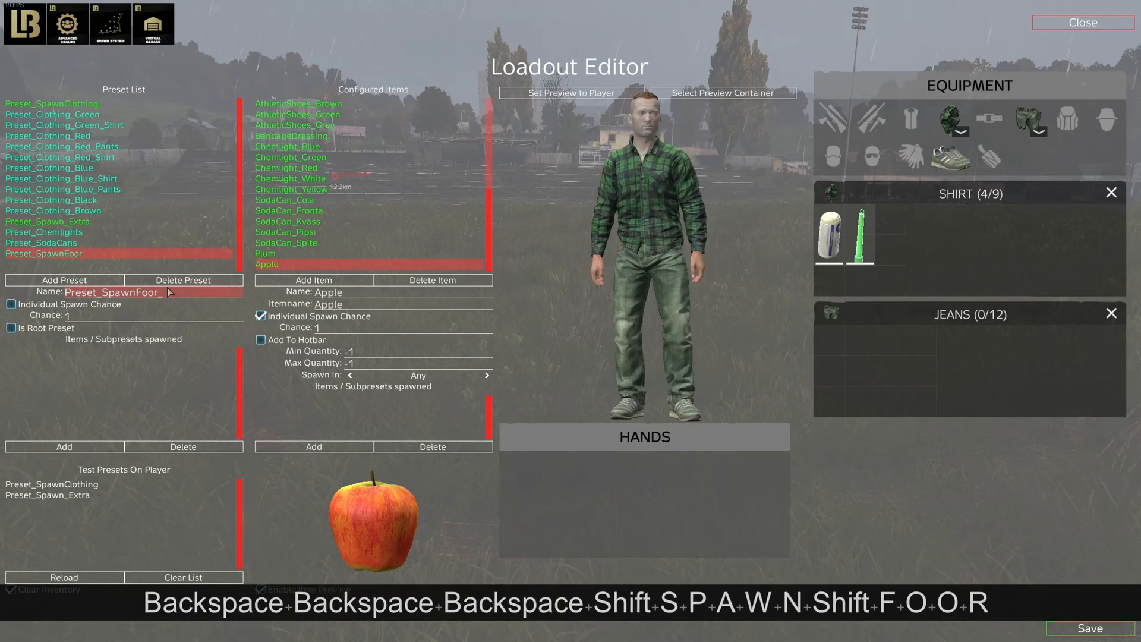
key(BackSpace)
text(d)
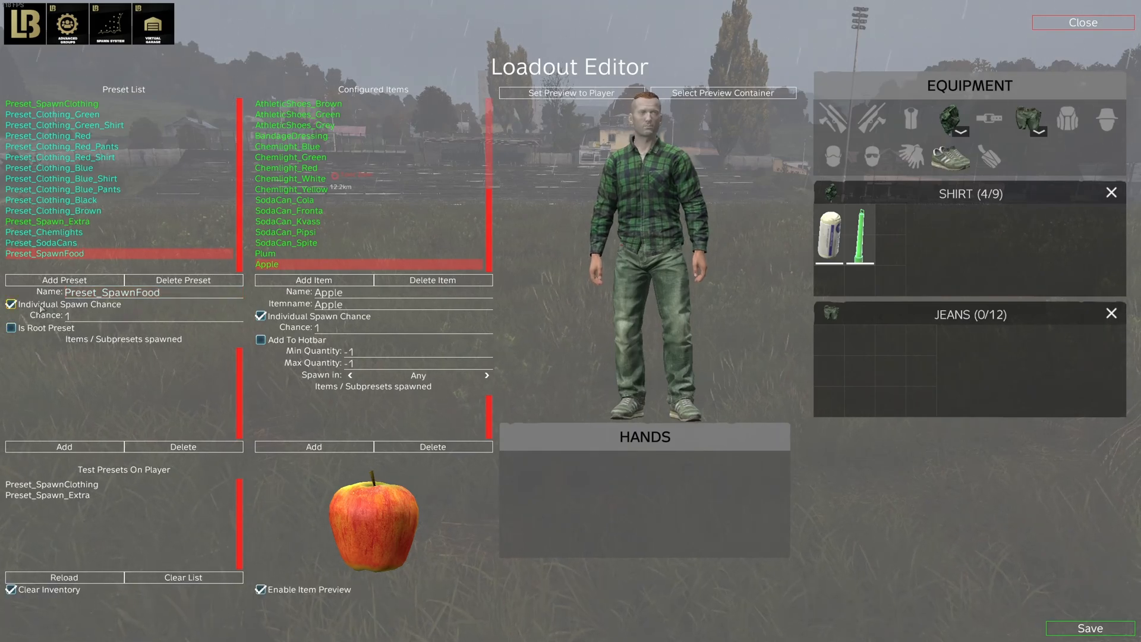
Step: Add Plum and Apple to Preset_SpawnFood and turn off Plum's individual spawn chance
click(72, 446)
double_click(399, 443)
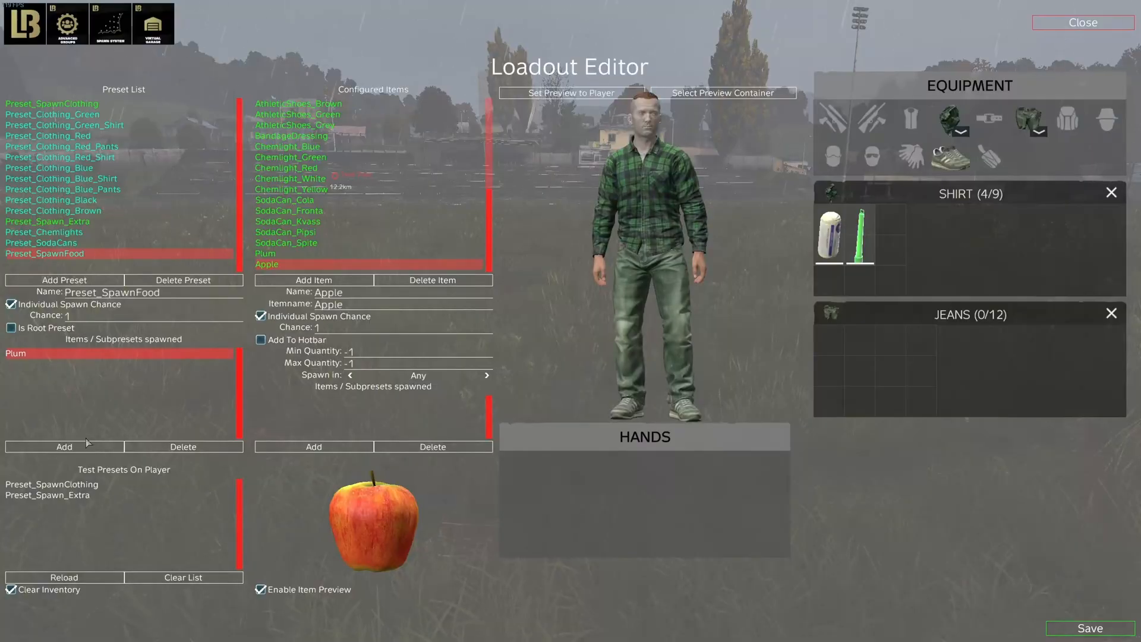
click(86, 446)
double_click(402, 453)
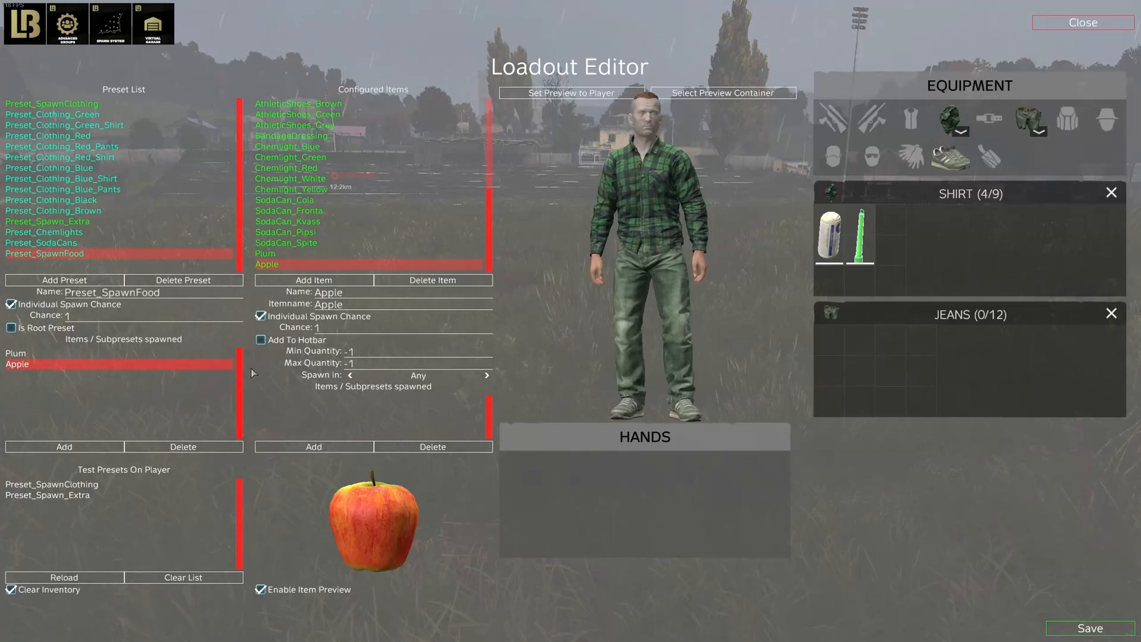
click(219, 353)
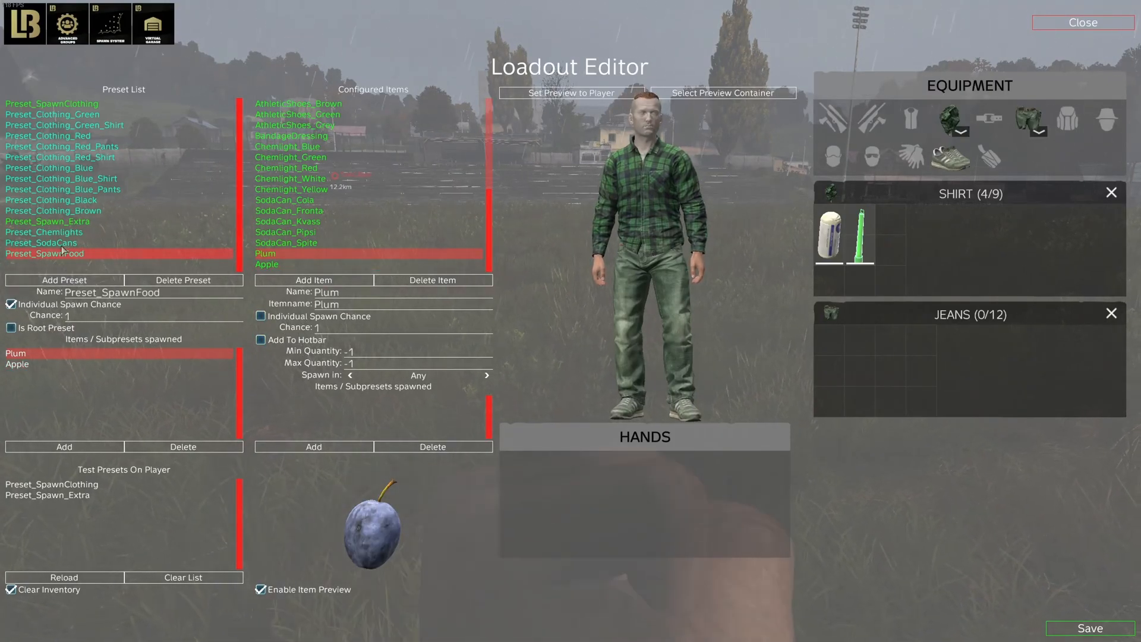
Step: Add Preset_SpawnFood as a subpreset of Preset_Spawn_Extra
click(72, 222)
click(87, 449)
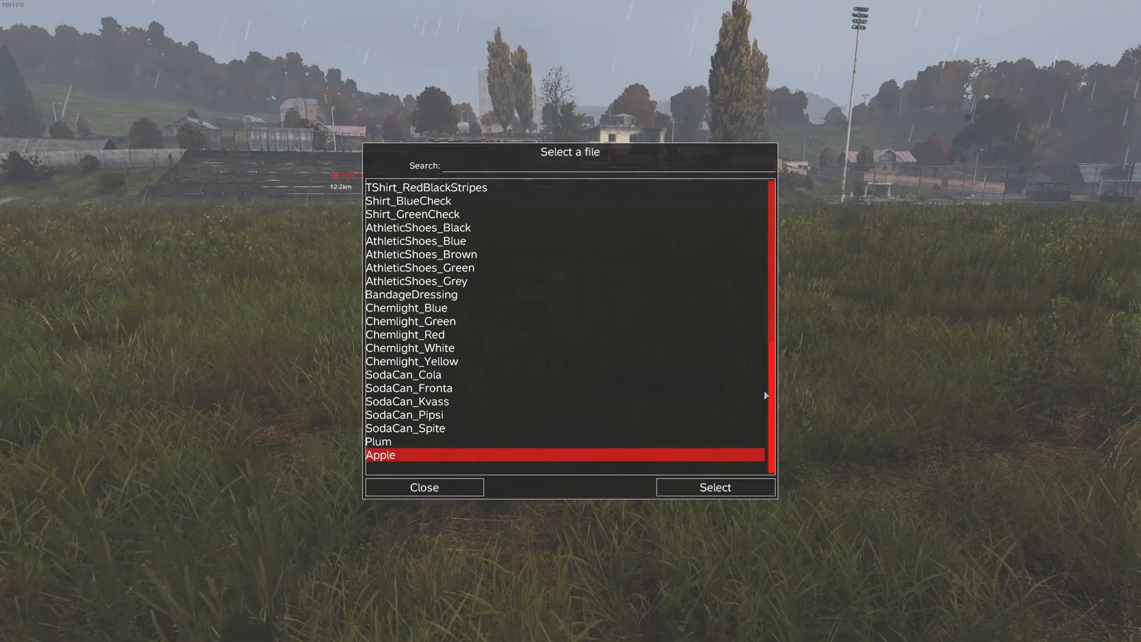
scroll(667, 242, up, 5)
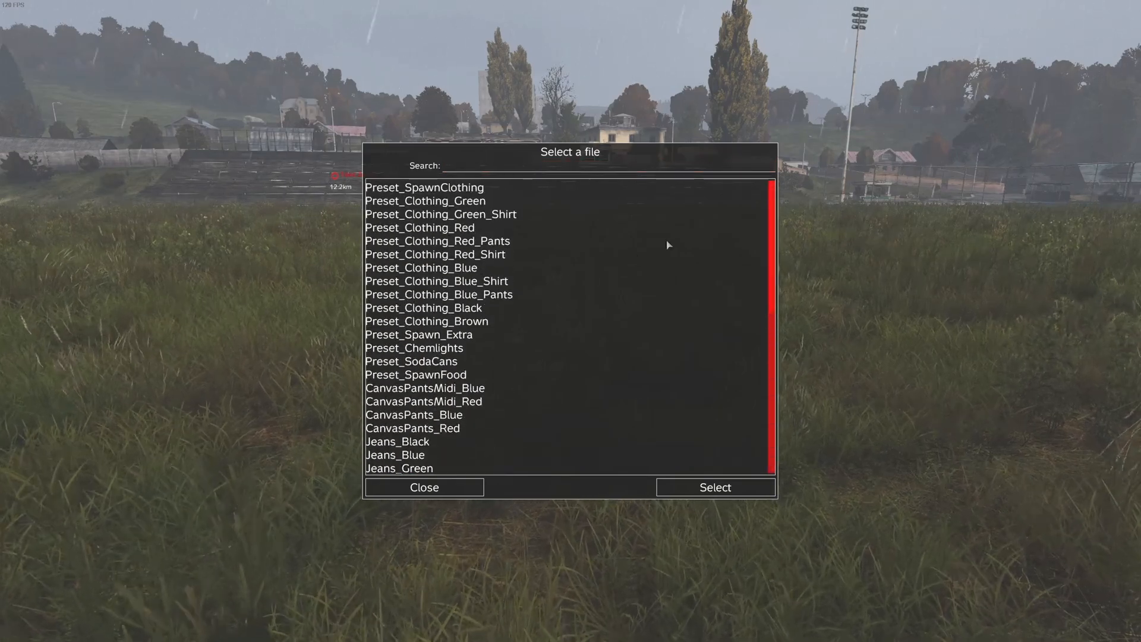
double_click(446, 374)
Step: Reload the test presets on the player repeatedly to check which food item spawns with the extra items
click(64, 578)
click(72, 579)
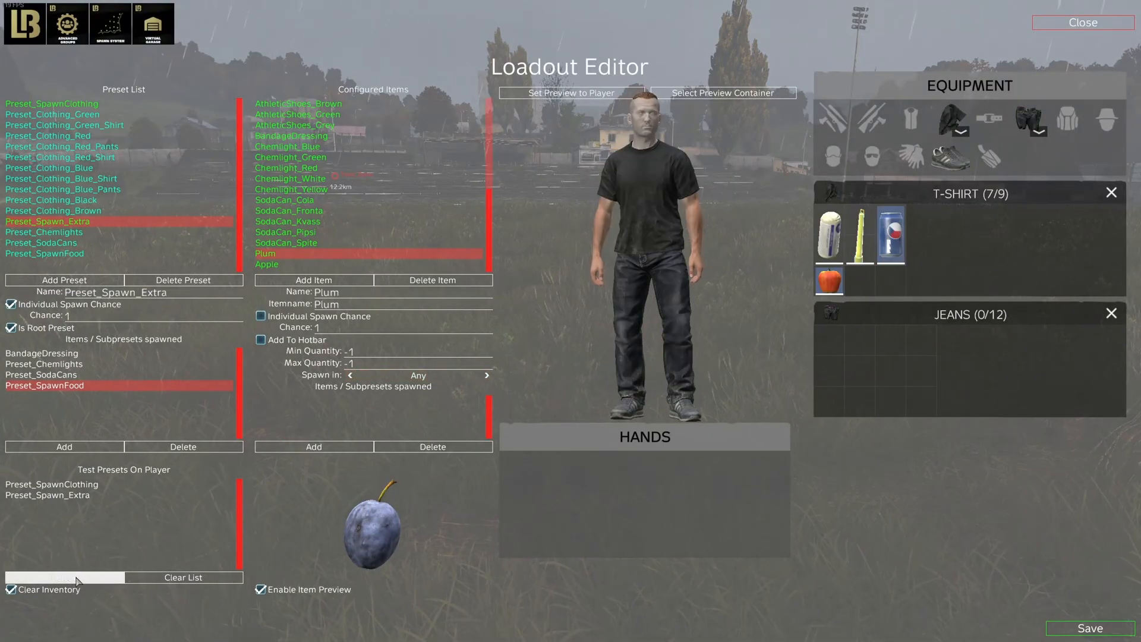
click(76, 580)
click(76, 580)
click(76, 580)
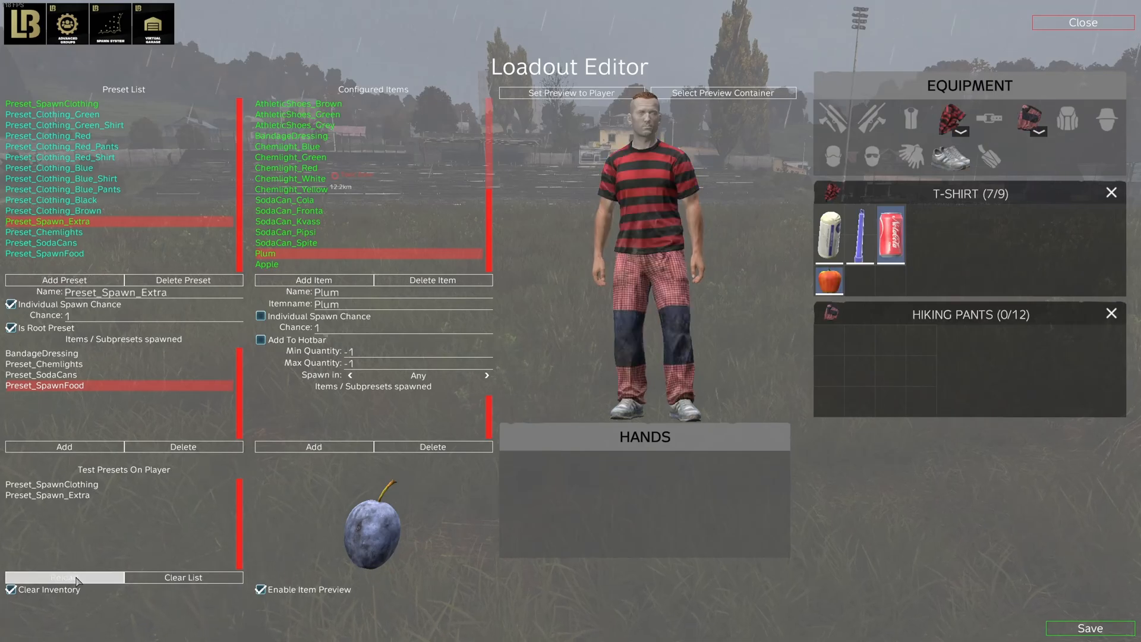
click(76, 580)
click(76, 580)
click(76, 580)
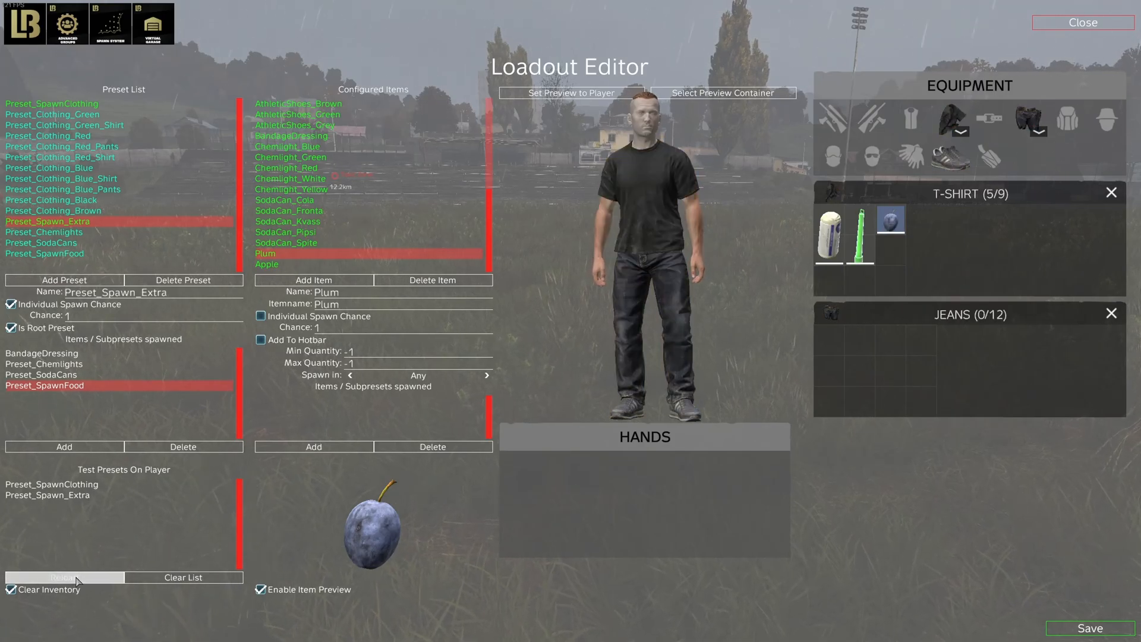
click(76, 580)
click(76, 580)
click(76, 580)
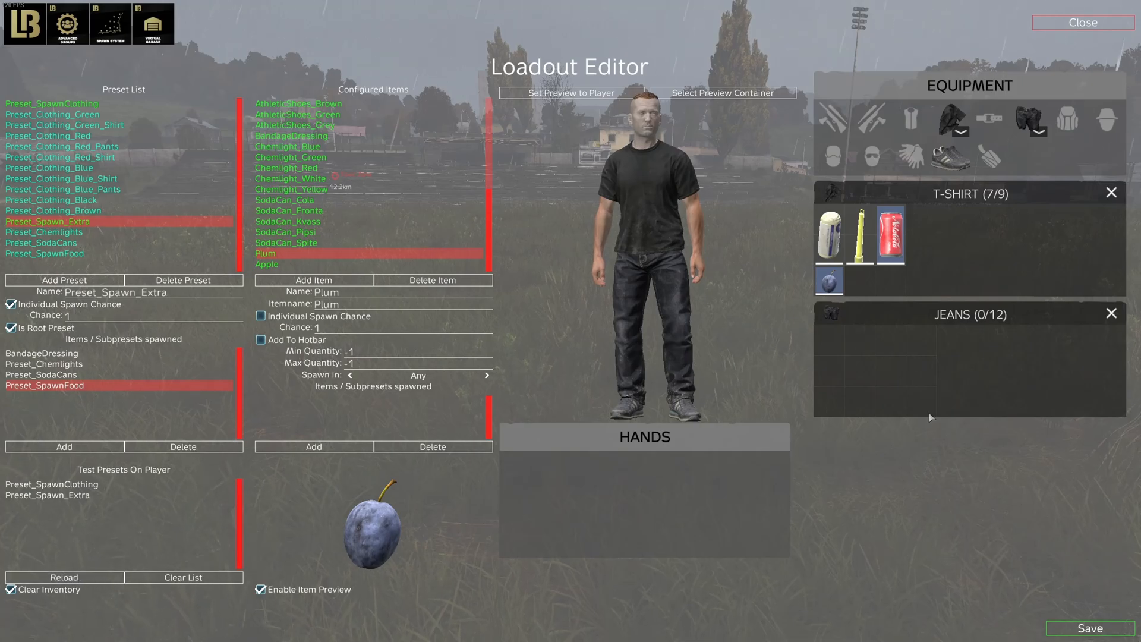
Step: Save the loadout configuration and open the spawnpoint configuration
click(1090, 628)
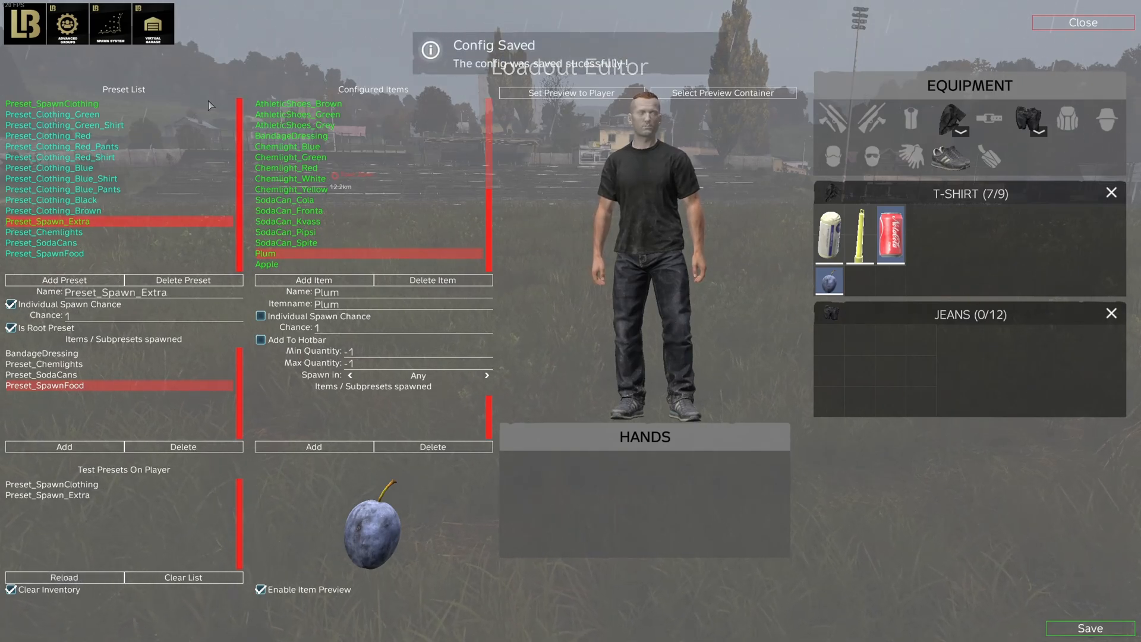
mouse_move(106, 35)
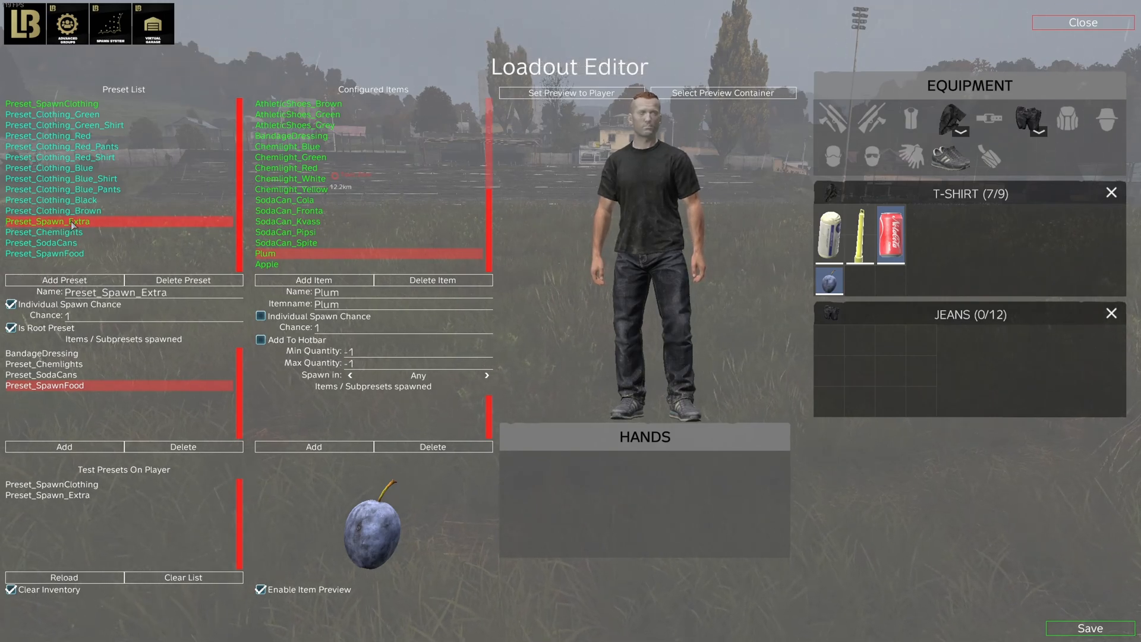
click(96, 106)
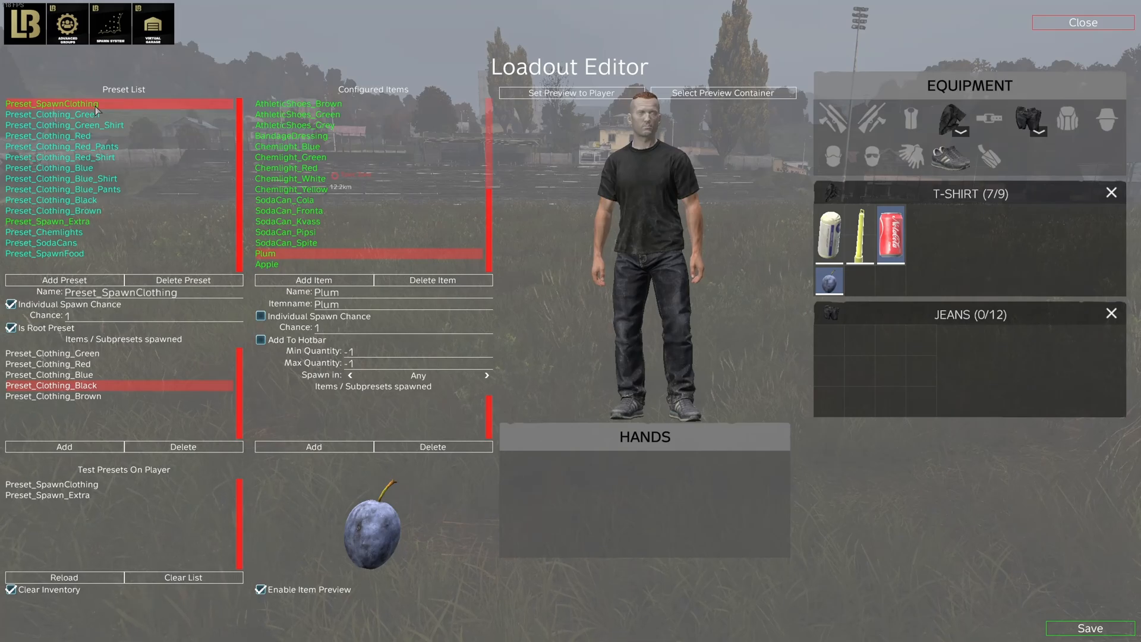
click(85, 219)
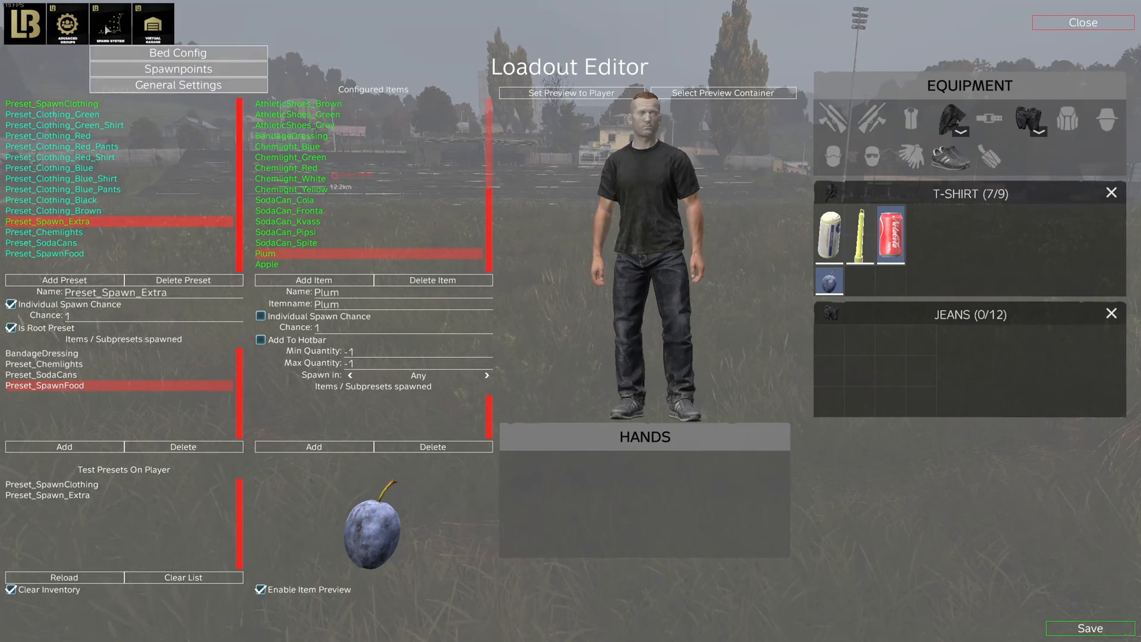
click(119, 70)
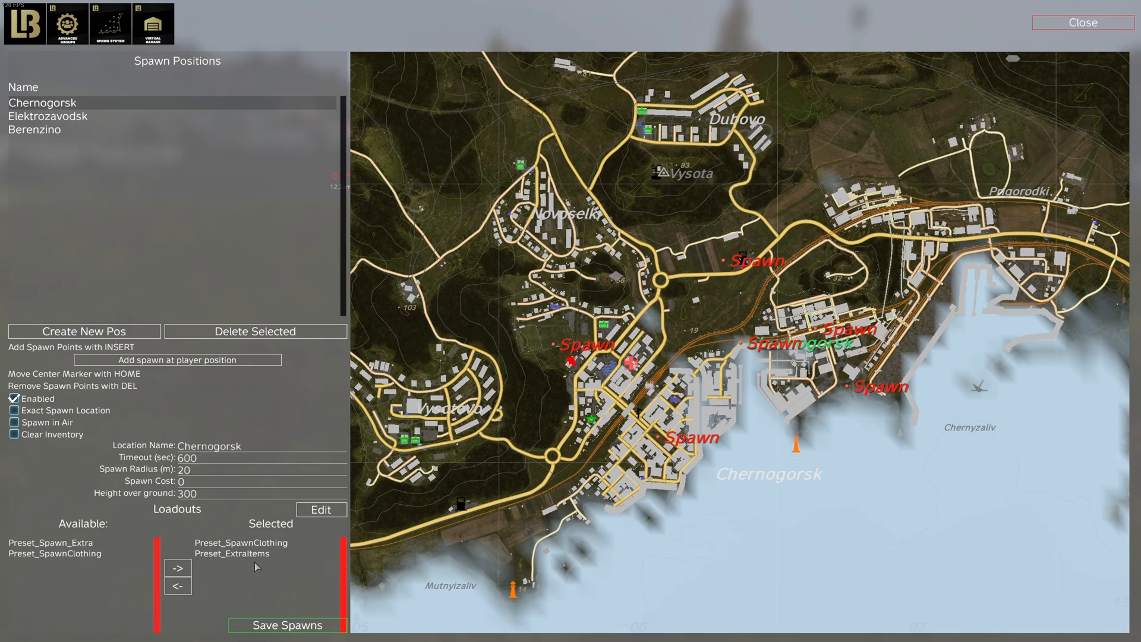
Step: Replace Chernogorsk's selected loadouts with Preset_SpawnClothing and Preset_Spawn_Extra, and enable Clear Inventory
click(244, 544)
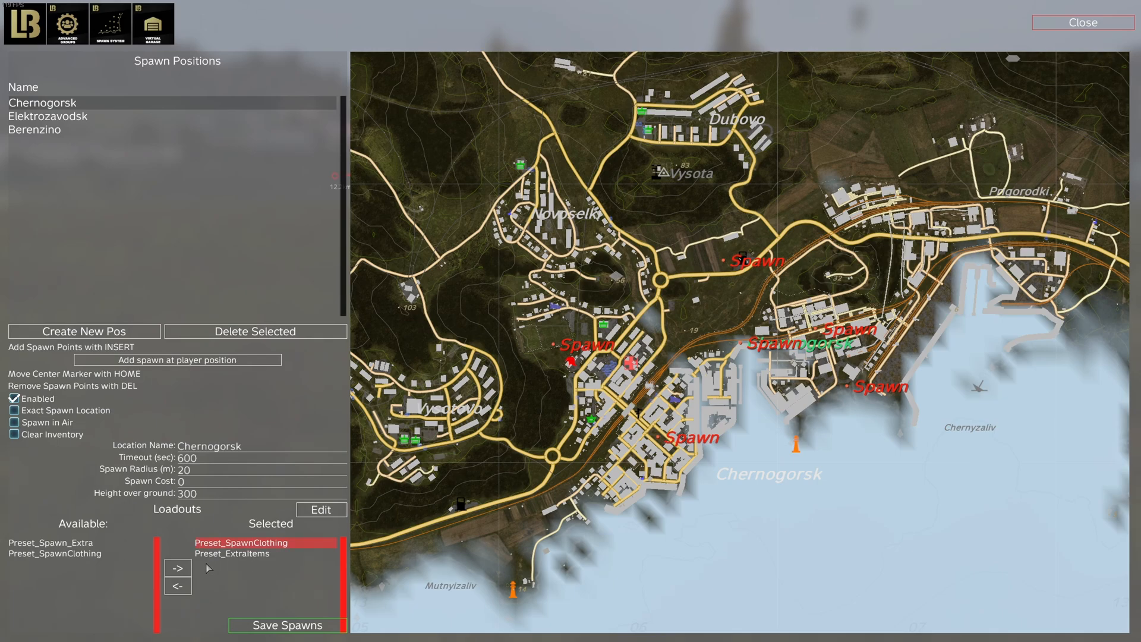
click(183, 587)
click(177, 568)
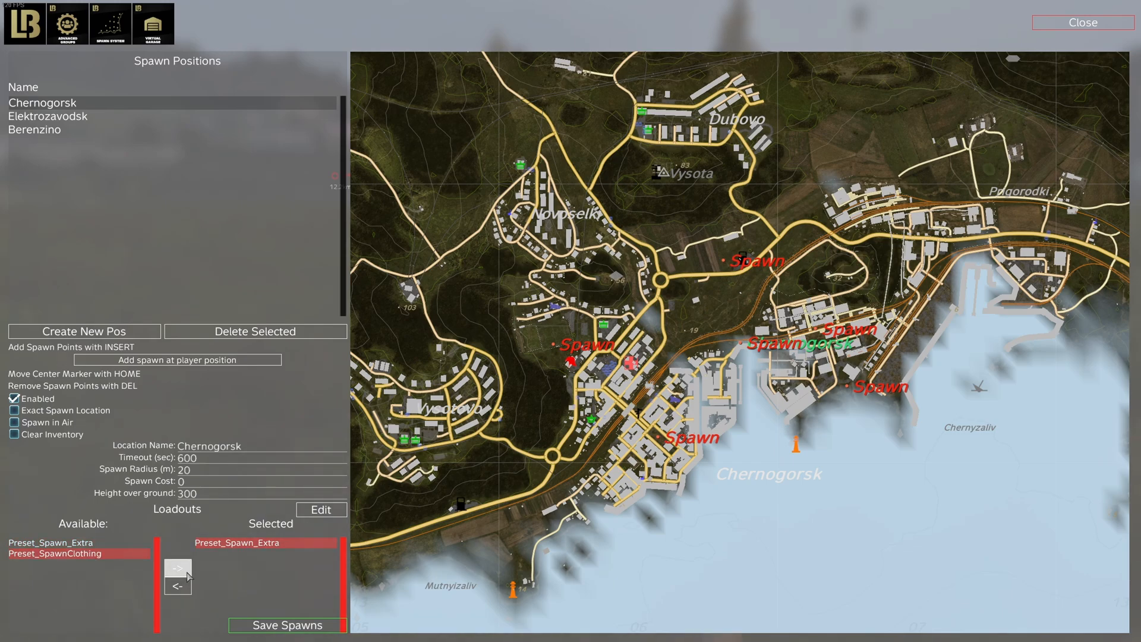
click(183, 585)
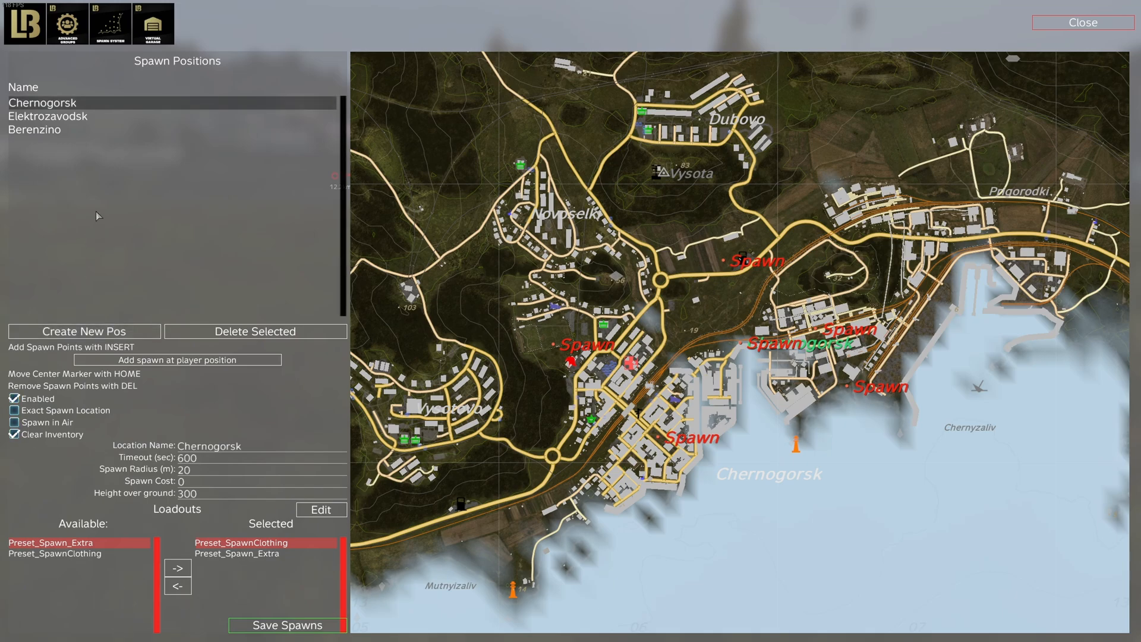
Step: Replace Elektrozavodsk's selected loadouts with Preset_SpawnClothing and Preset_Spawn_Extra, and enable Clear Inventory
scroll(95, 212, down, 1)
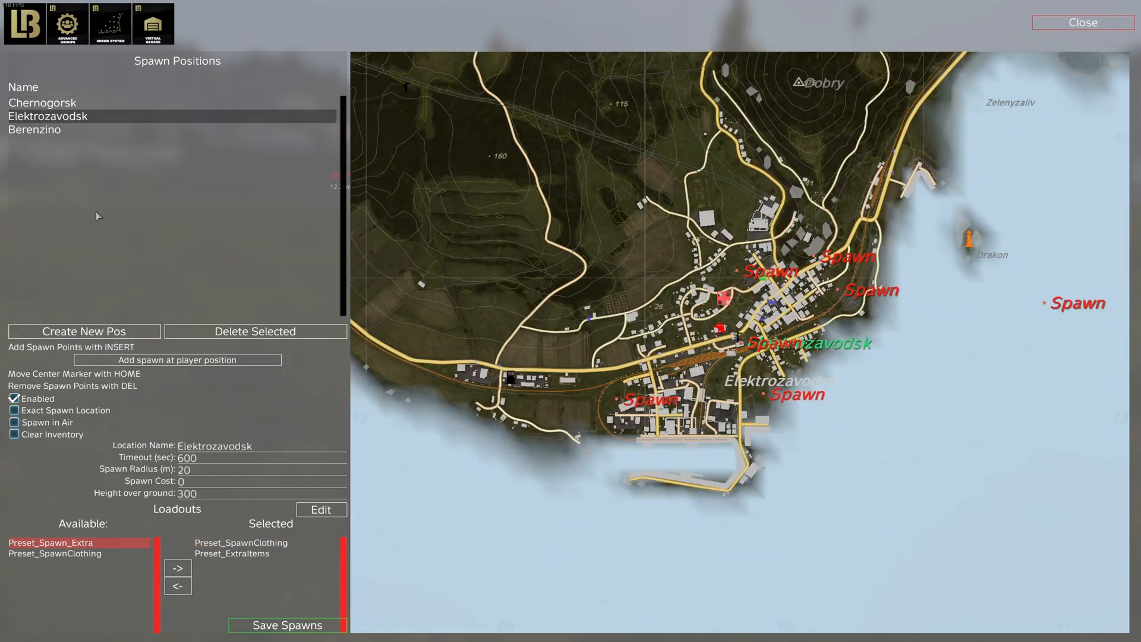
click(239, 554)
click(172, 586)
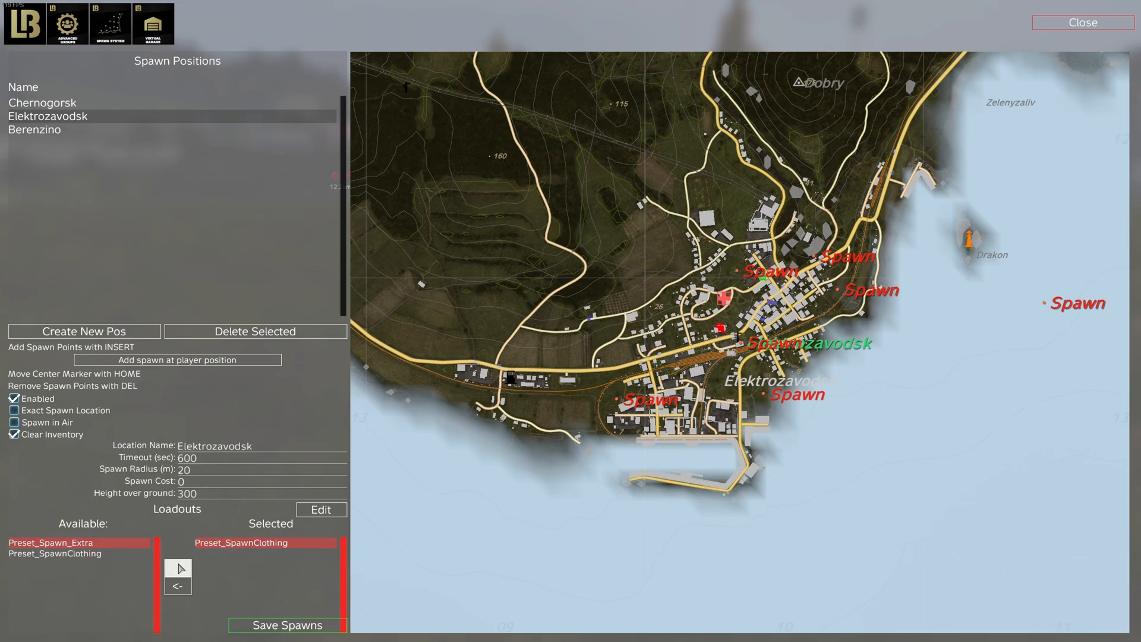
Step: Assign Preset_SpawnClothing and Preset_Spawn_Extra to Berenzino with Clear Inventory enabled, and save the spawns
scroll(125, 217, down, 1)
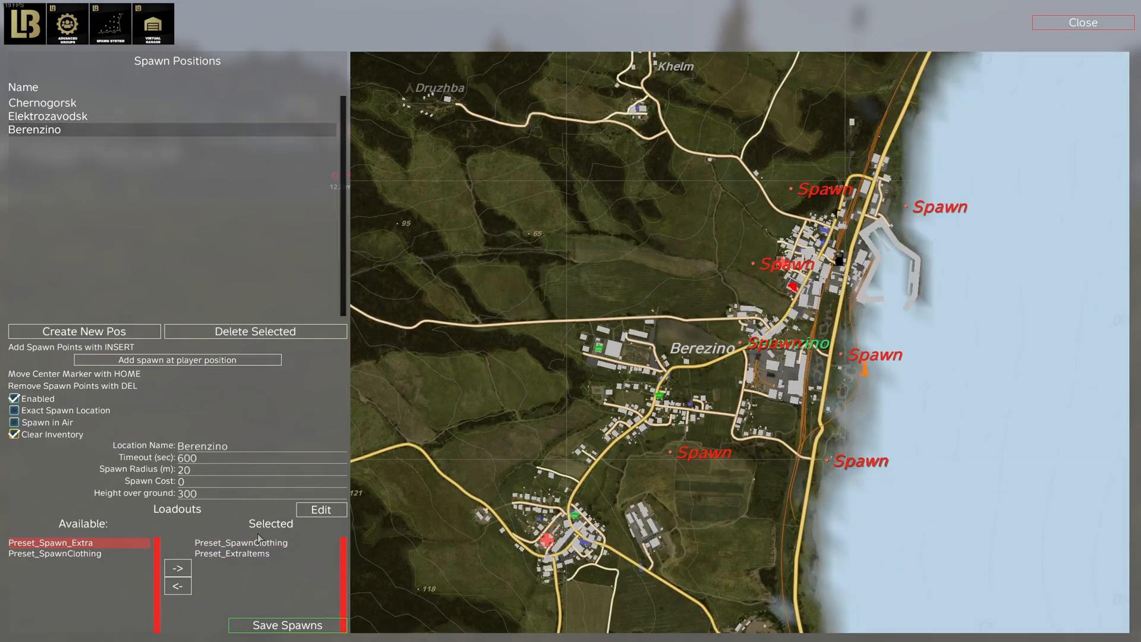
click(177, 586)
click(178, 568)
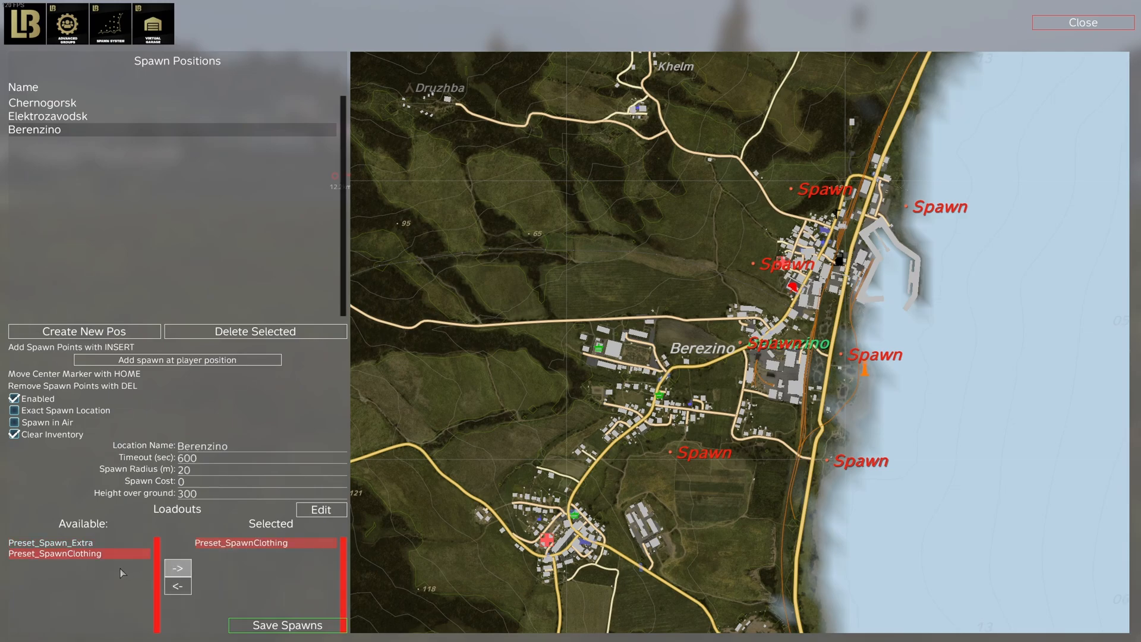
click(285, 625)
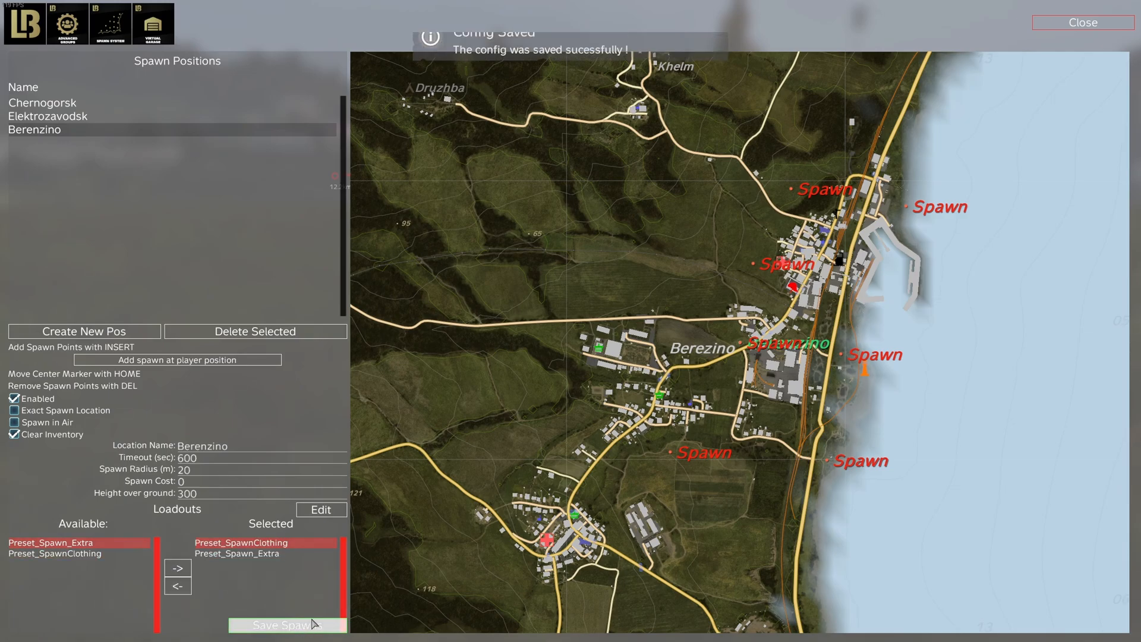
Step: Close the spawn configuration and inspect the character's current clothing and inventory
key(Escape)
key(w)
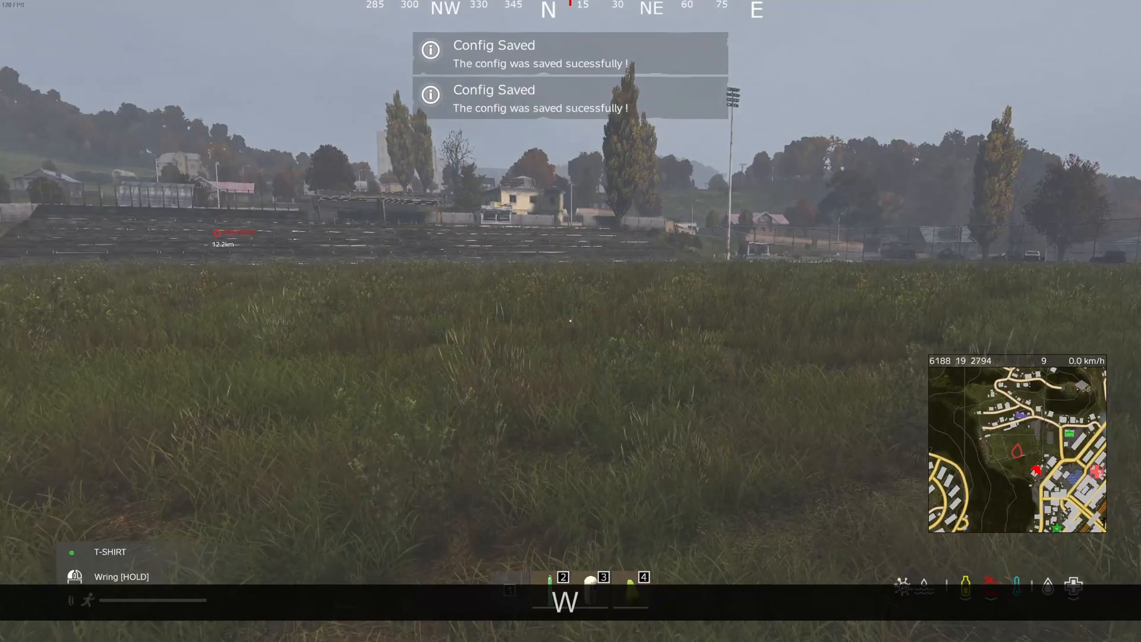
key(shift)
key(Tab)
drag(548, 389, 311, 382)
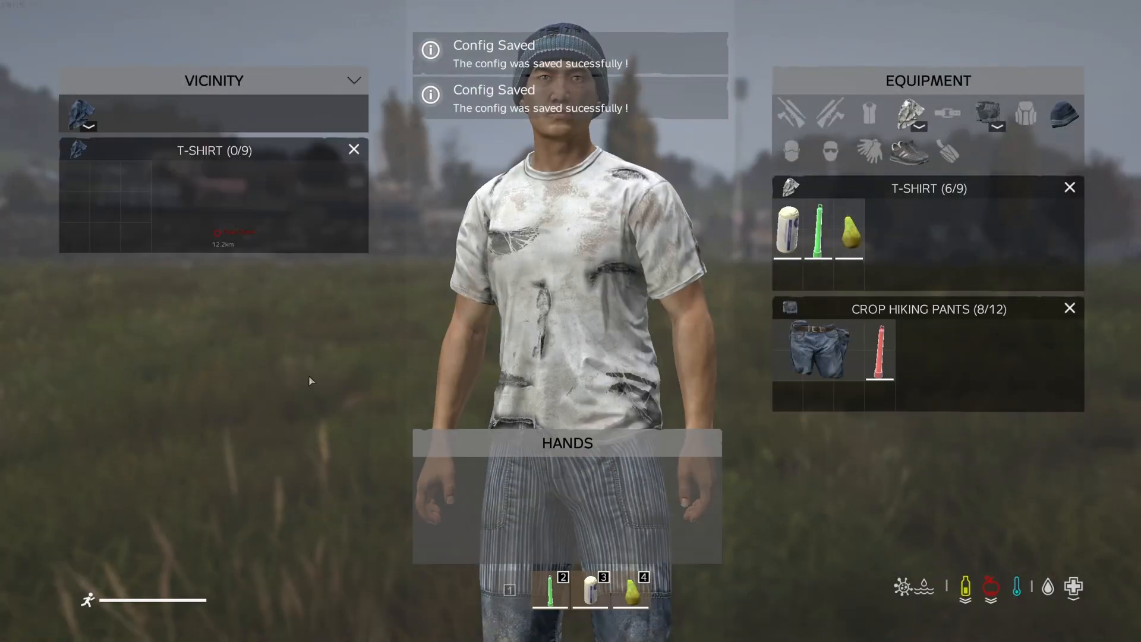
Step: Leave the inventory and respawn the character at Berenzino
key(Tab)
key(w)
key(shift)
key(d)
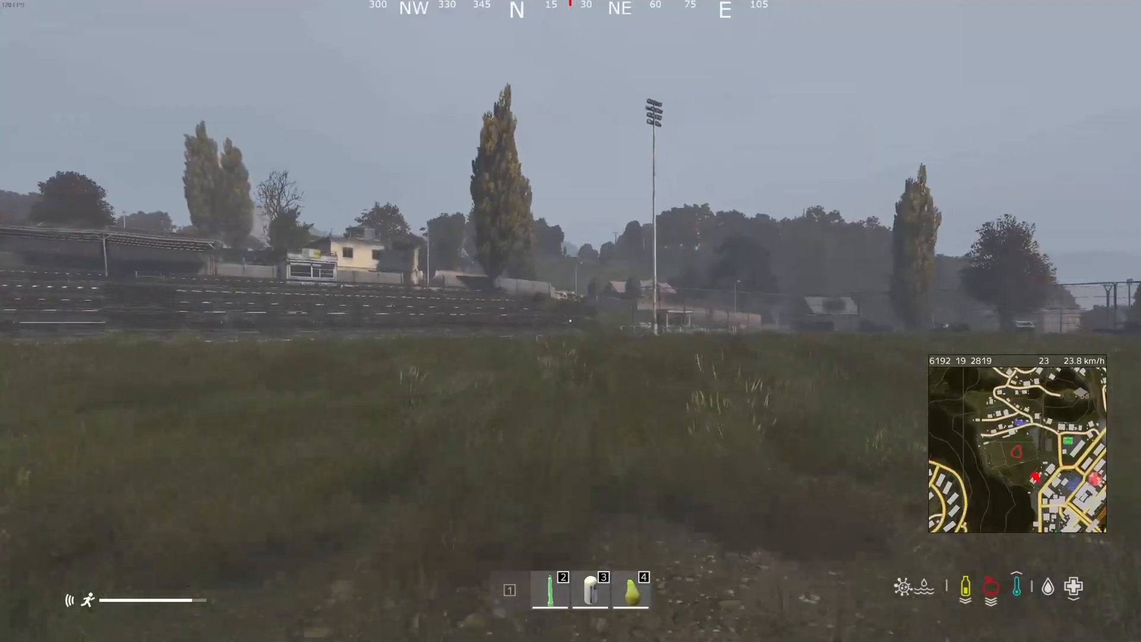
key(a)
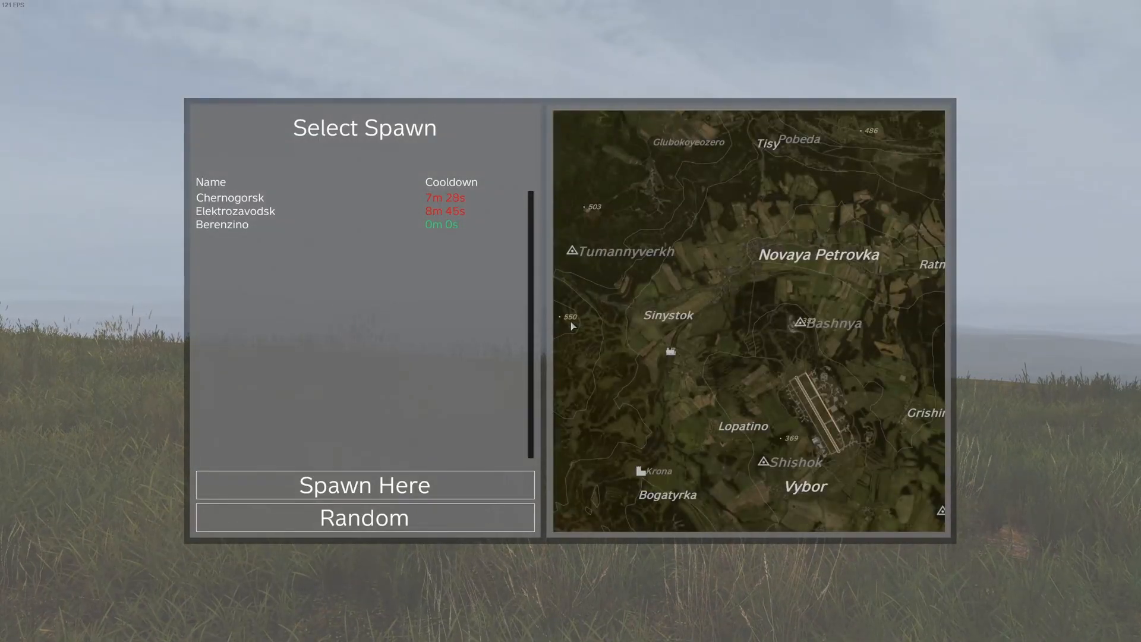
click(353, 276)
click(364, 481)
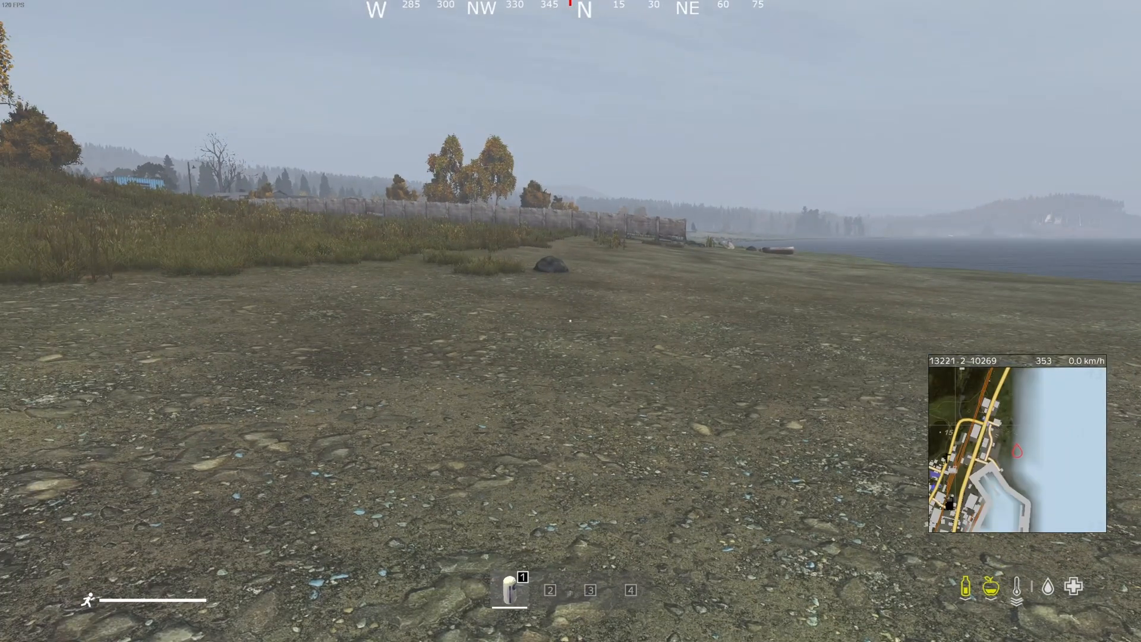
Step: Inspect the respawned character's inventory for the configured clothing, bandage, chemlight, soda can and food
key(1)
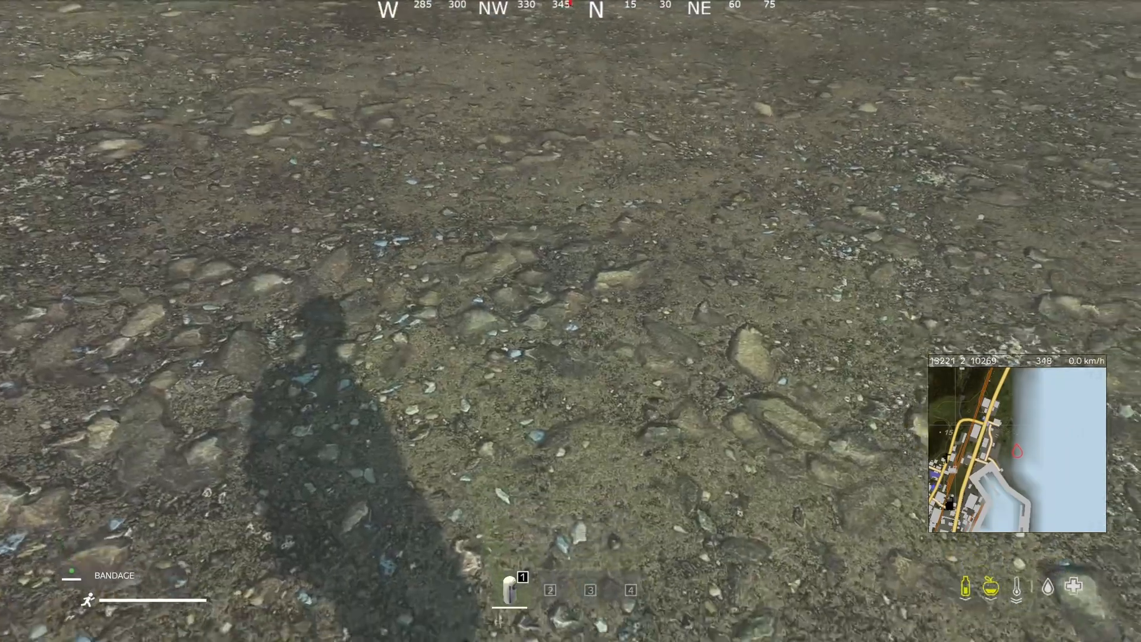
key(Tab)
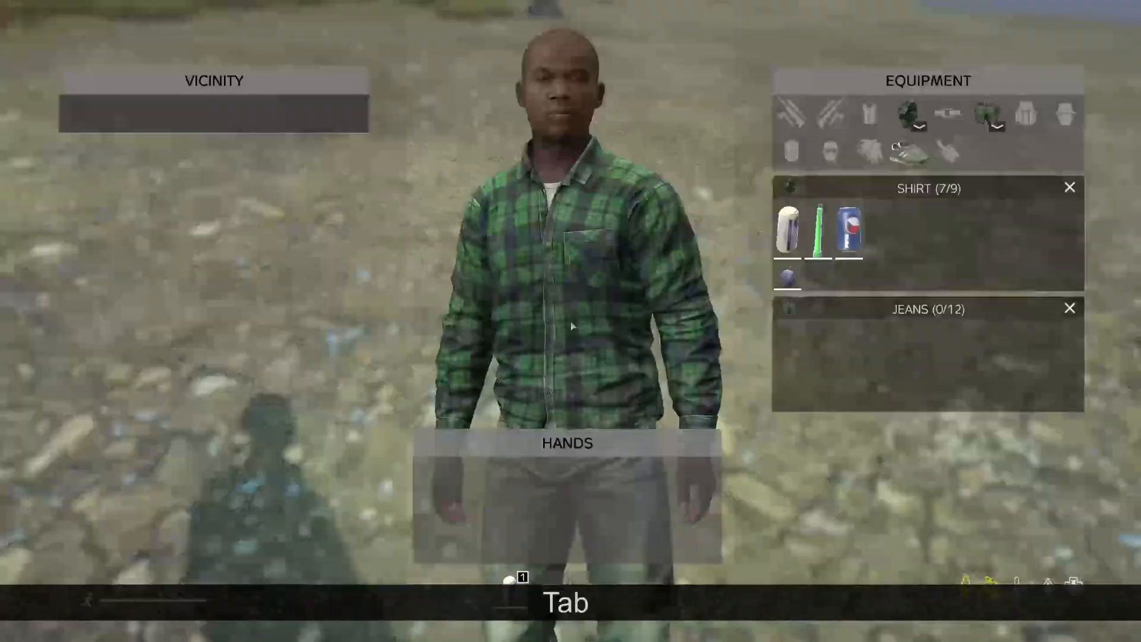
scroll(607, 313, down, 3)
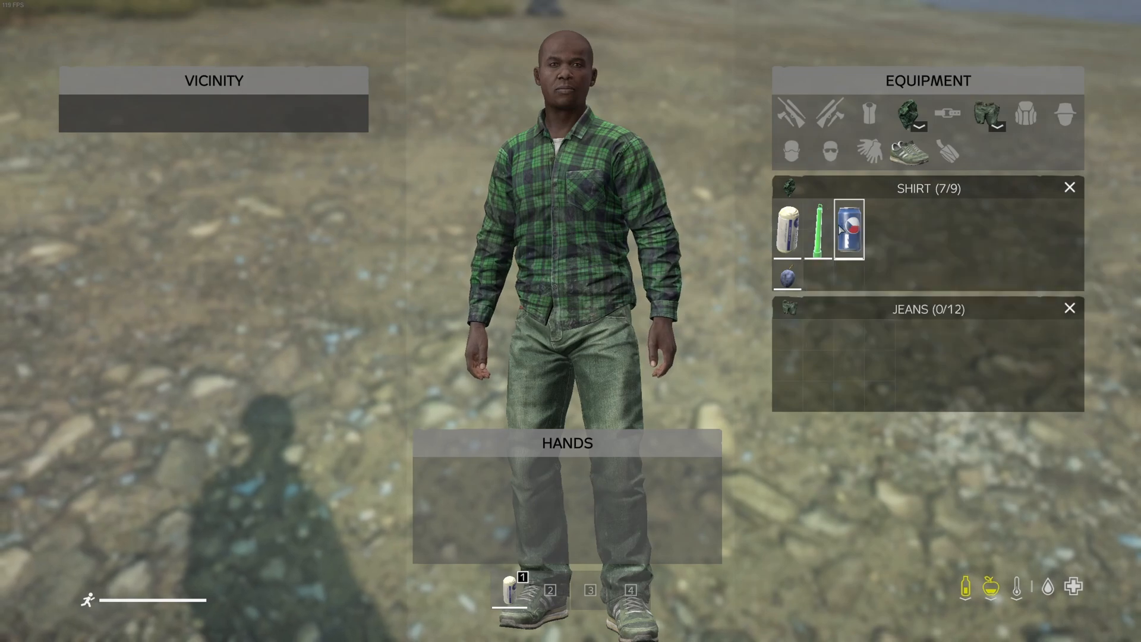
mouse_move(840, 230)
mouse_move(800, 278)
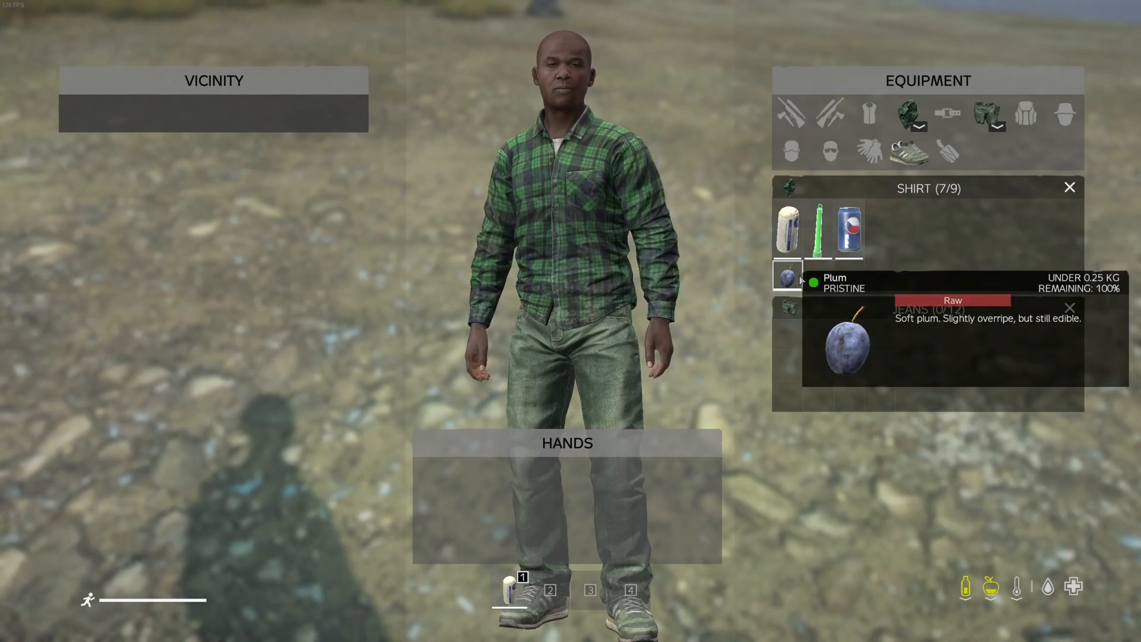
key(Escape)
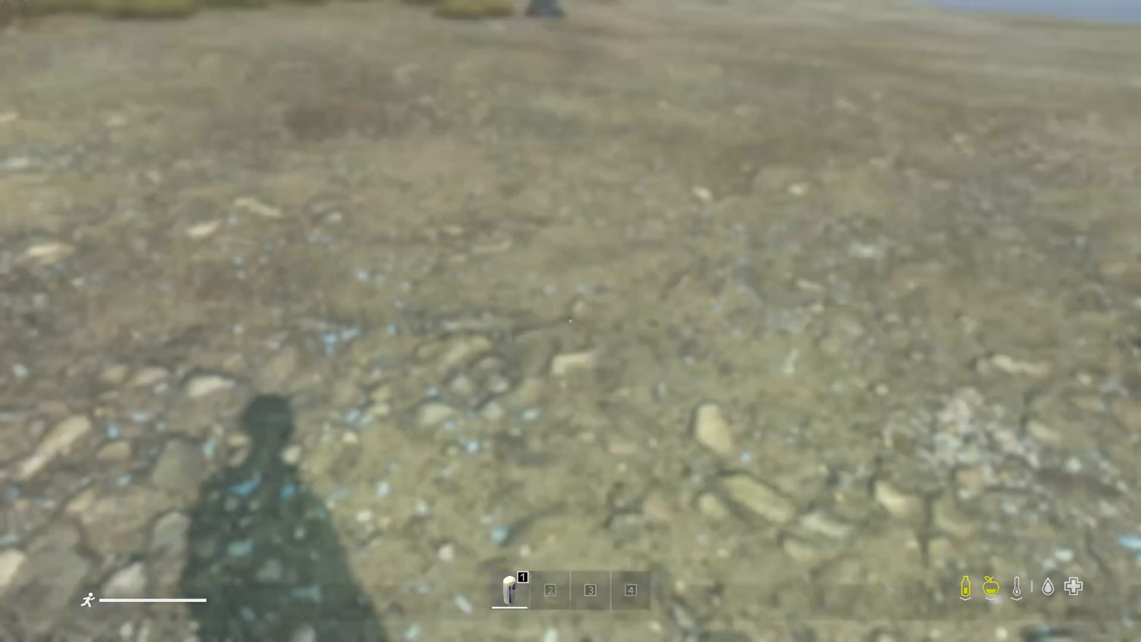
Step: Switch to third-person view and examine the spawned outfit from several sides in the inventory
key(v)
key(w)
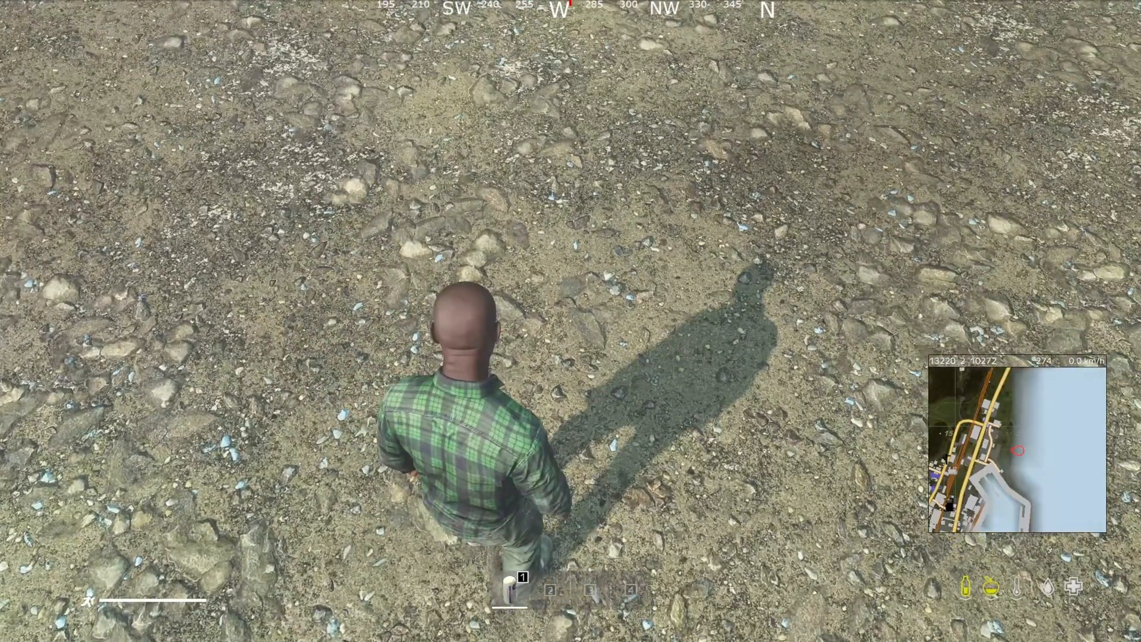
key(Tab)
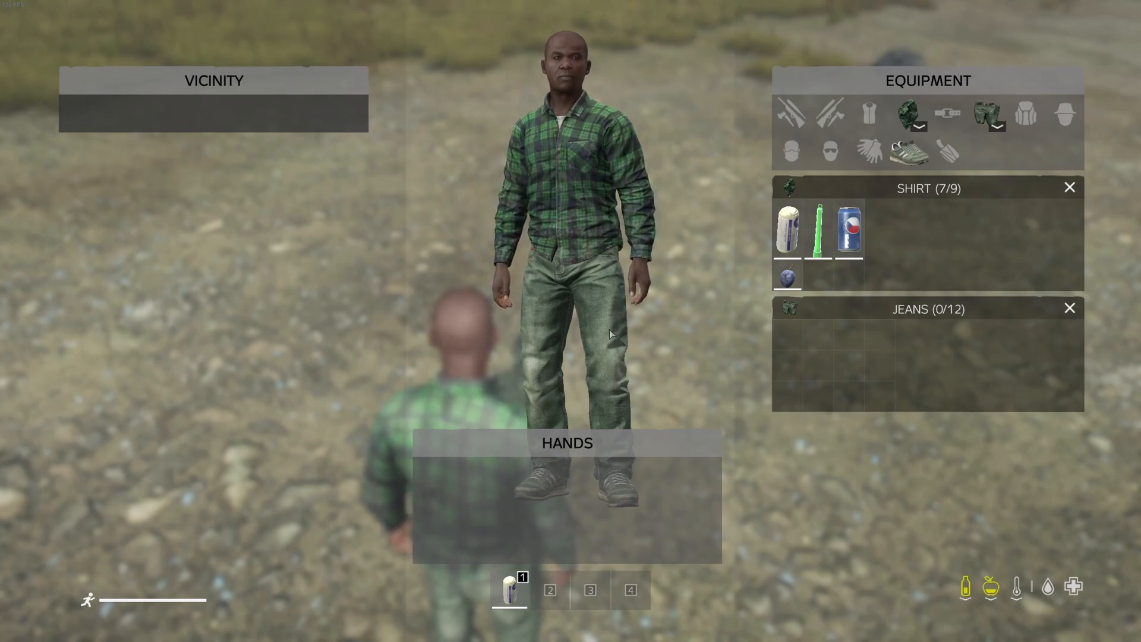
drag(575, 338, 603, 337)
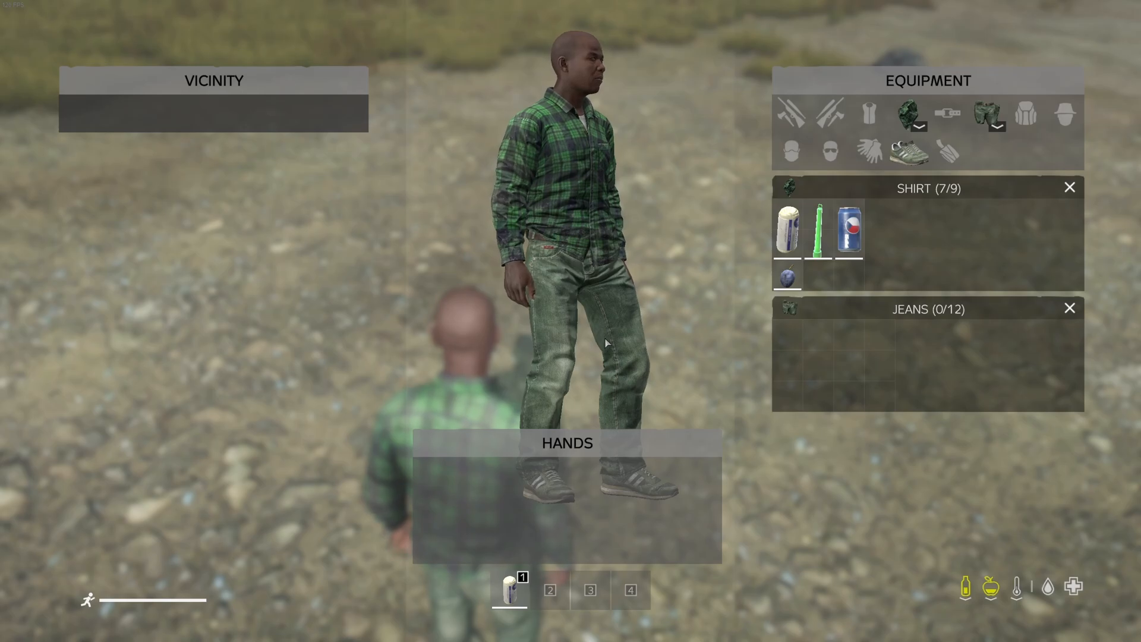
key(Tab)
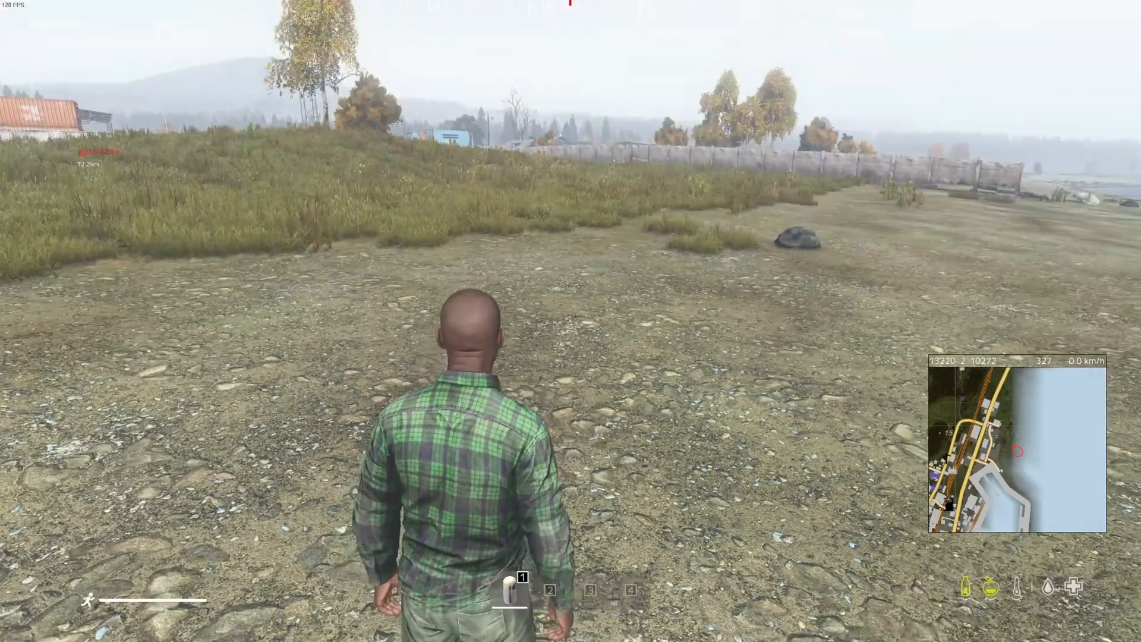
key(w)
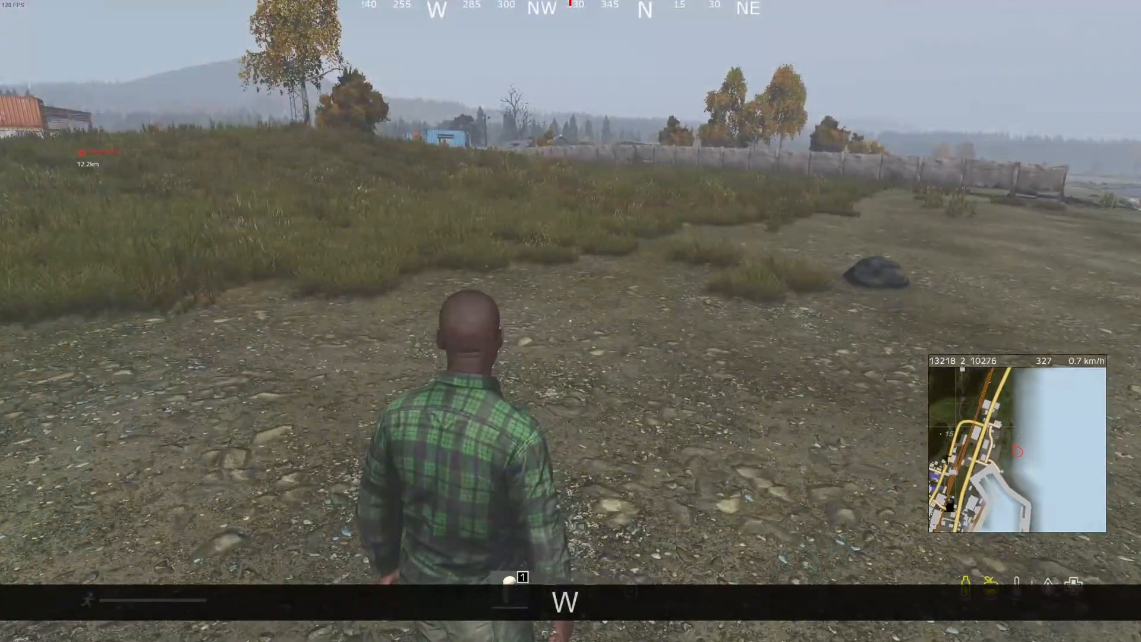